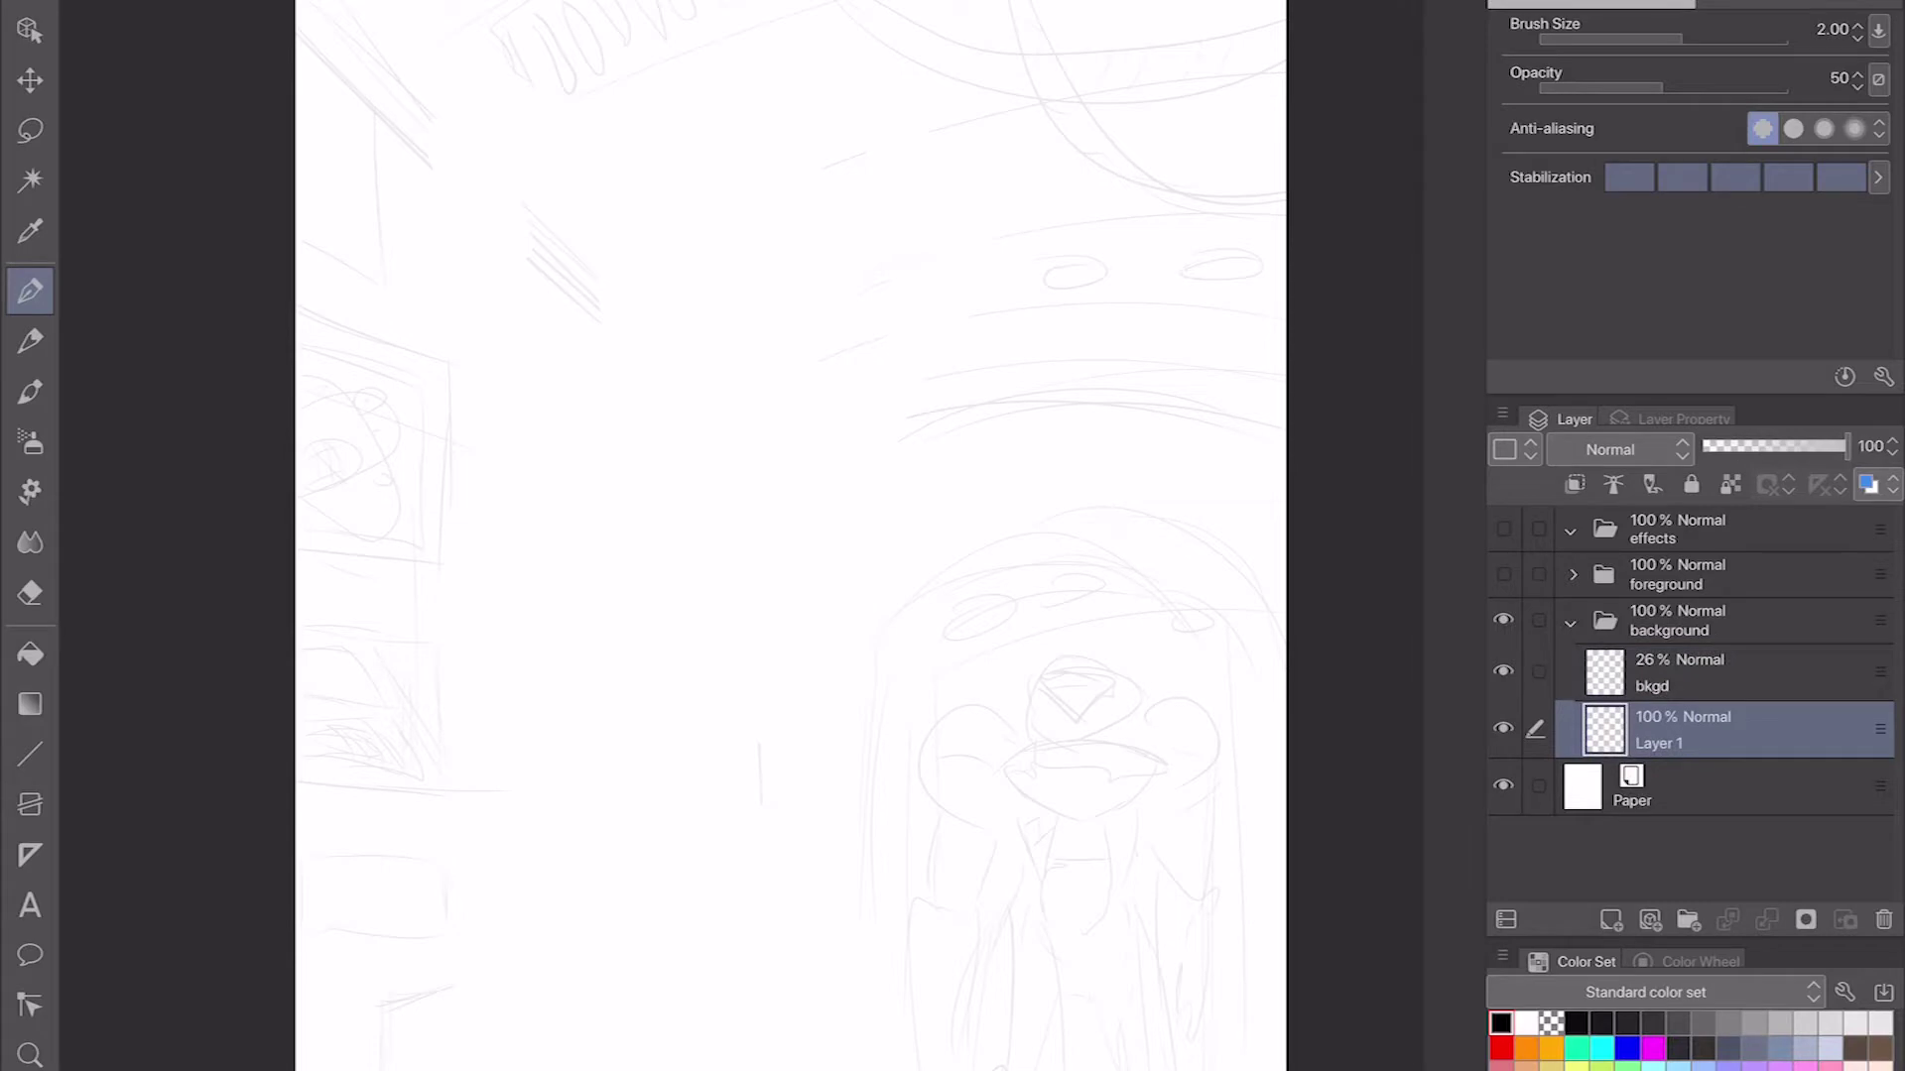
# Step: Draw straight wall edges and a curved ceiling line on Layer 1 to divide the room into ceiling, side wall and back wall
pyautogui.press('u')
pyautogui.moveTo(280, 6)
pyautogui.mouseDown()
pyautogui.moveTo(757, 410)
pyautogui.moveTo(759, 1070)
pyautogui.mouseUp()
pyautogui.moveTo(893, 496); pyautogui.dragTo(572, 571)
pyautogui.press('p')
pyautogui.moveTo(438, 486); pyautogui.dragTo(1092, 375)
pyautogui.hotkey('ctrl', '-')
# Step: Fill the back wall with light blue-grey, and the ceiling and side wall with darker blue-grey shades
pyautogui.press('g')
pyautogui.click(942, 794)
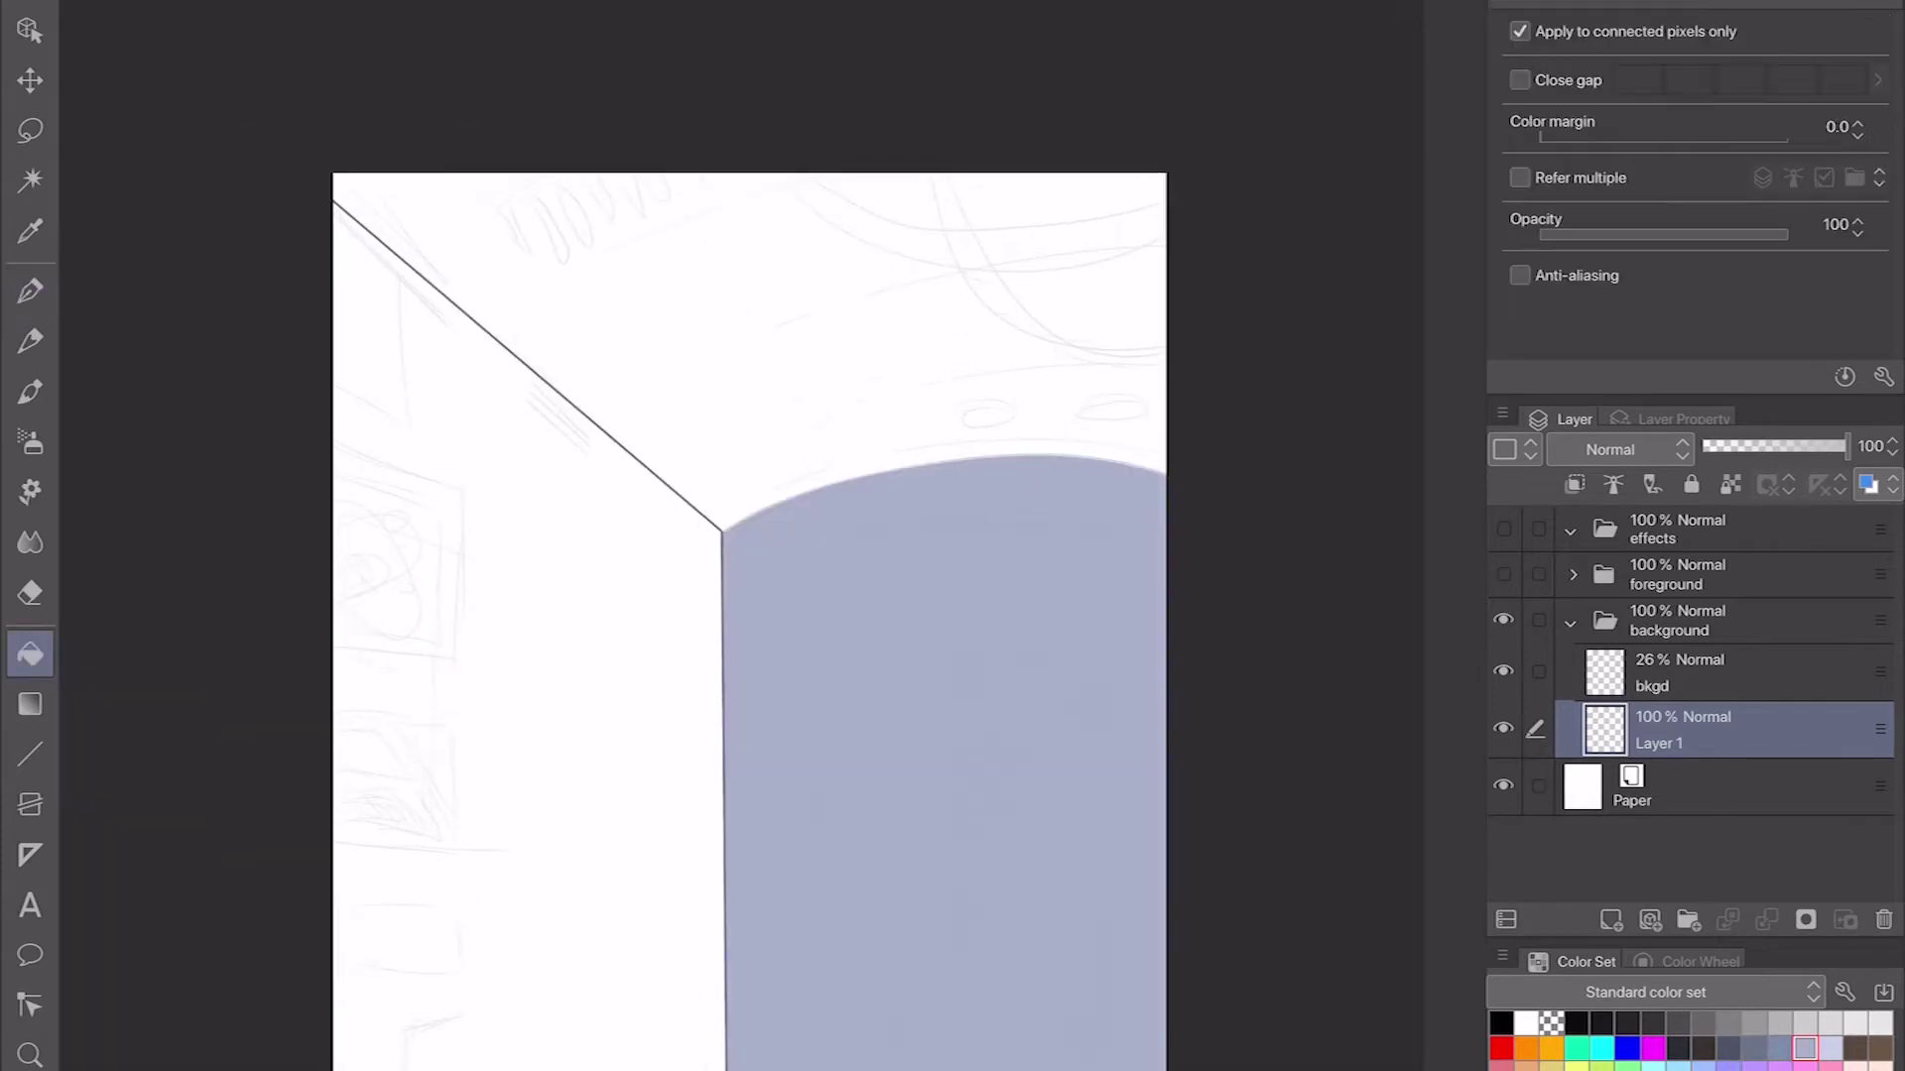
pyautogui.click(1754, 1048)
pyautogui.click(744, 318)
pyautogui.click(516, 694)
# Step: Clean up the dividing lines between the ceiling and walls so they blend into the adjoining fills
pyautogui.hotkey('ctrl', '+')
pyautogui.press('p')
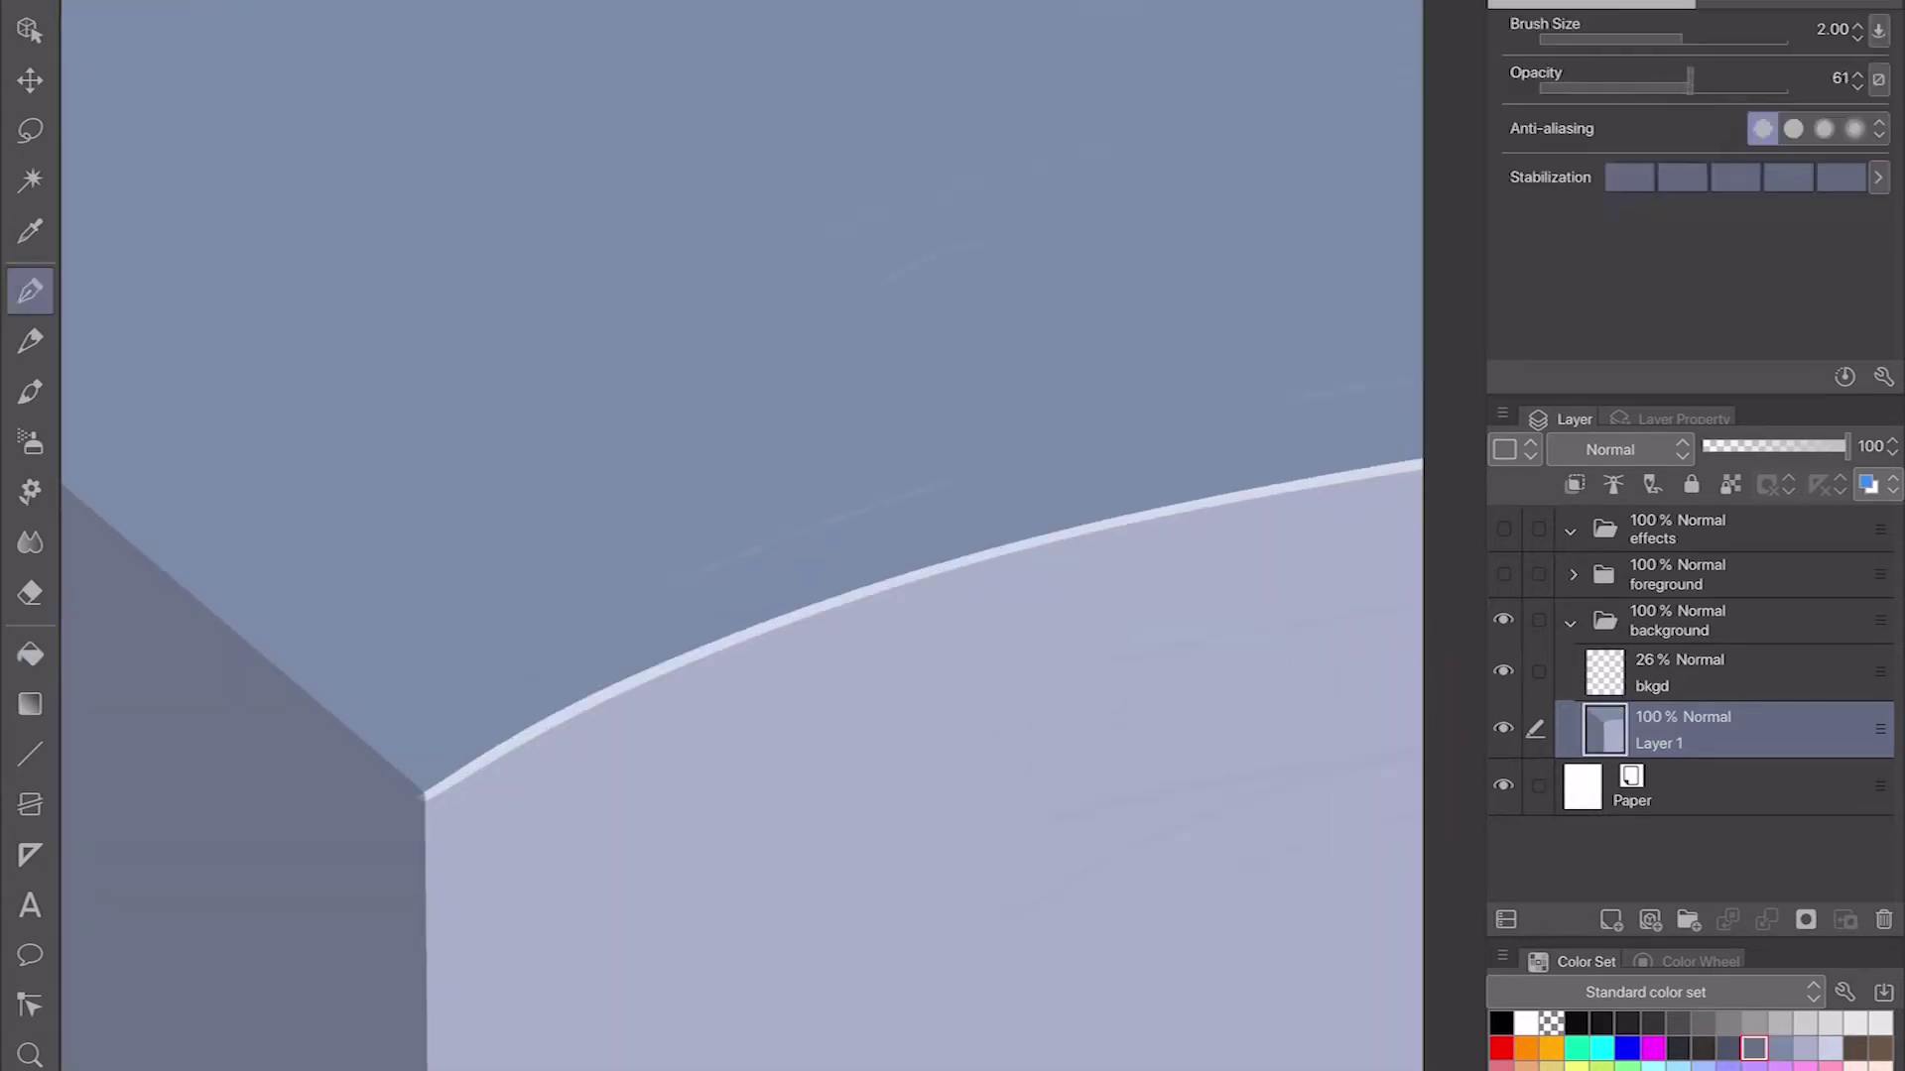
pyautogui.hotkey('ctrl', '+')
pyautogui.press('g')
pyautogui.hotkey('ctrl', 'z')
pyautogui.hotkey('ctrl', '-')
pyautogui.hotkey('ctrl', '-')
# Step: Shift the room's base colours with Hue/Saturation/Luminosity, using hue 162 and saturation -34
pyautogui.hotkey('alt', 'e')
pyautogui.hotkey('ctrl', 'u')
pyautogui.moveTo(1019, 794); pyautogui.dragTo(1142, 795)
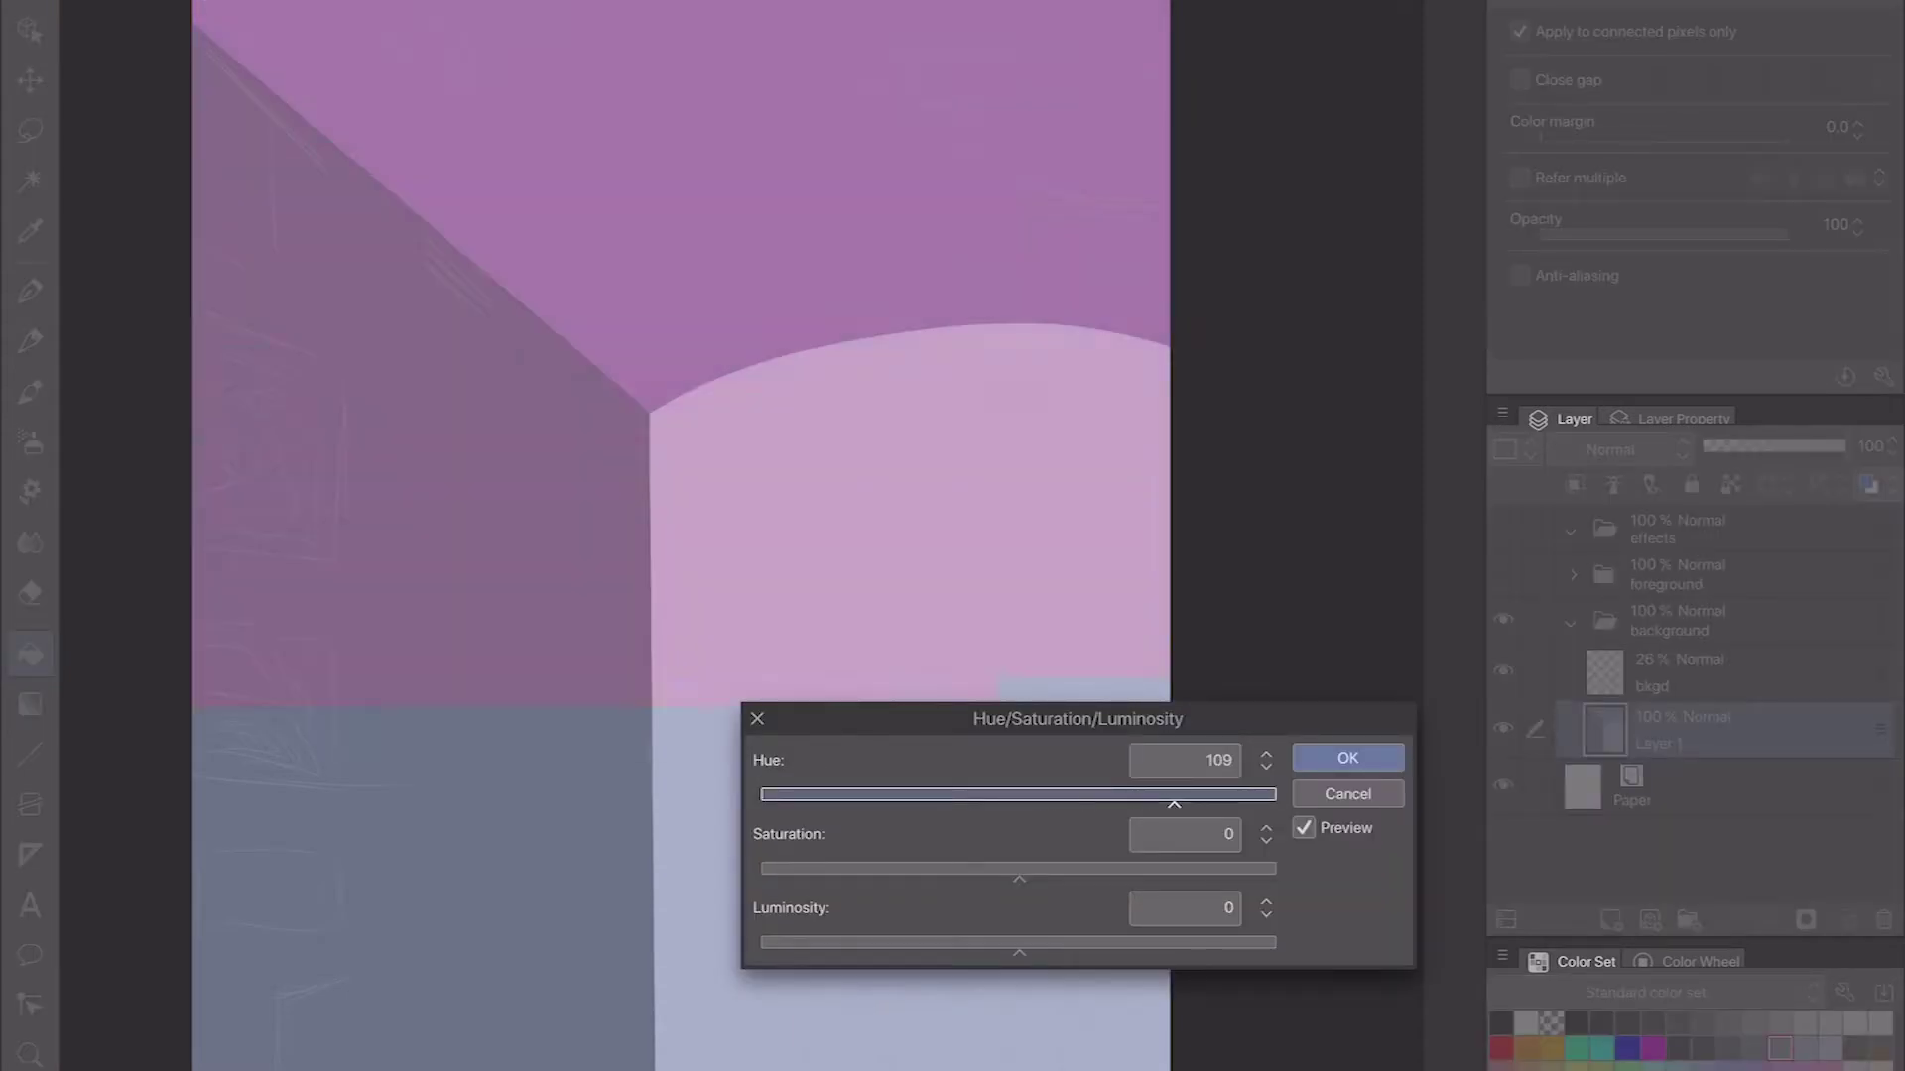
pyautogui.moveTo(1019, 878); pyautogui.dragTo(927, 878)
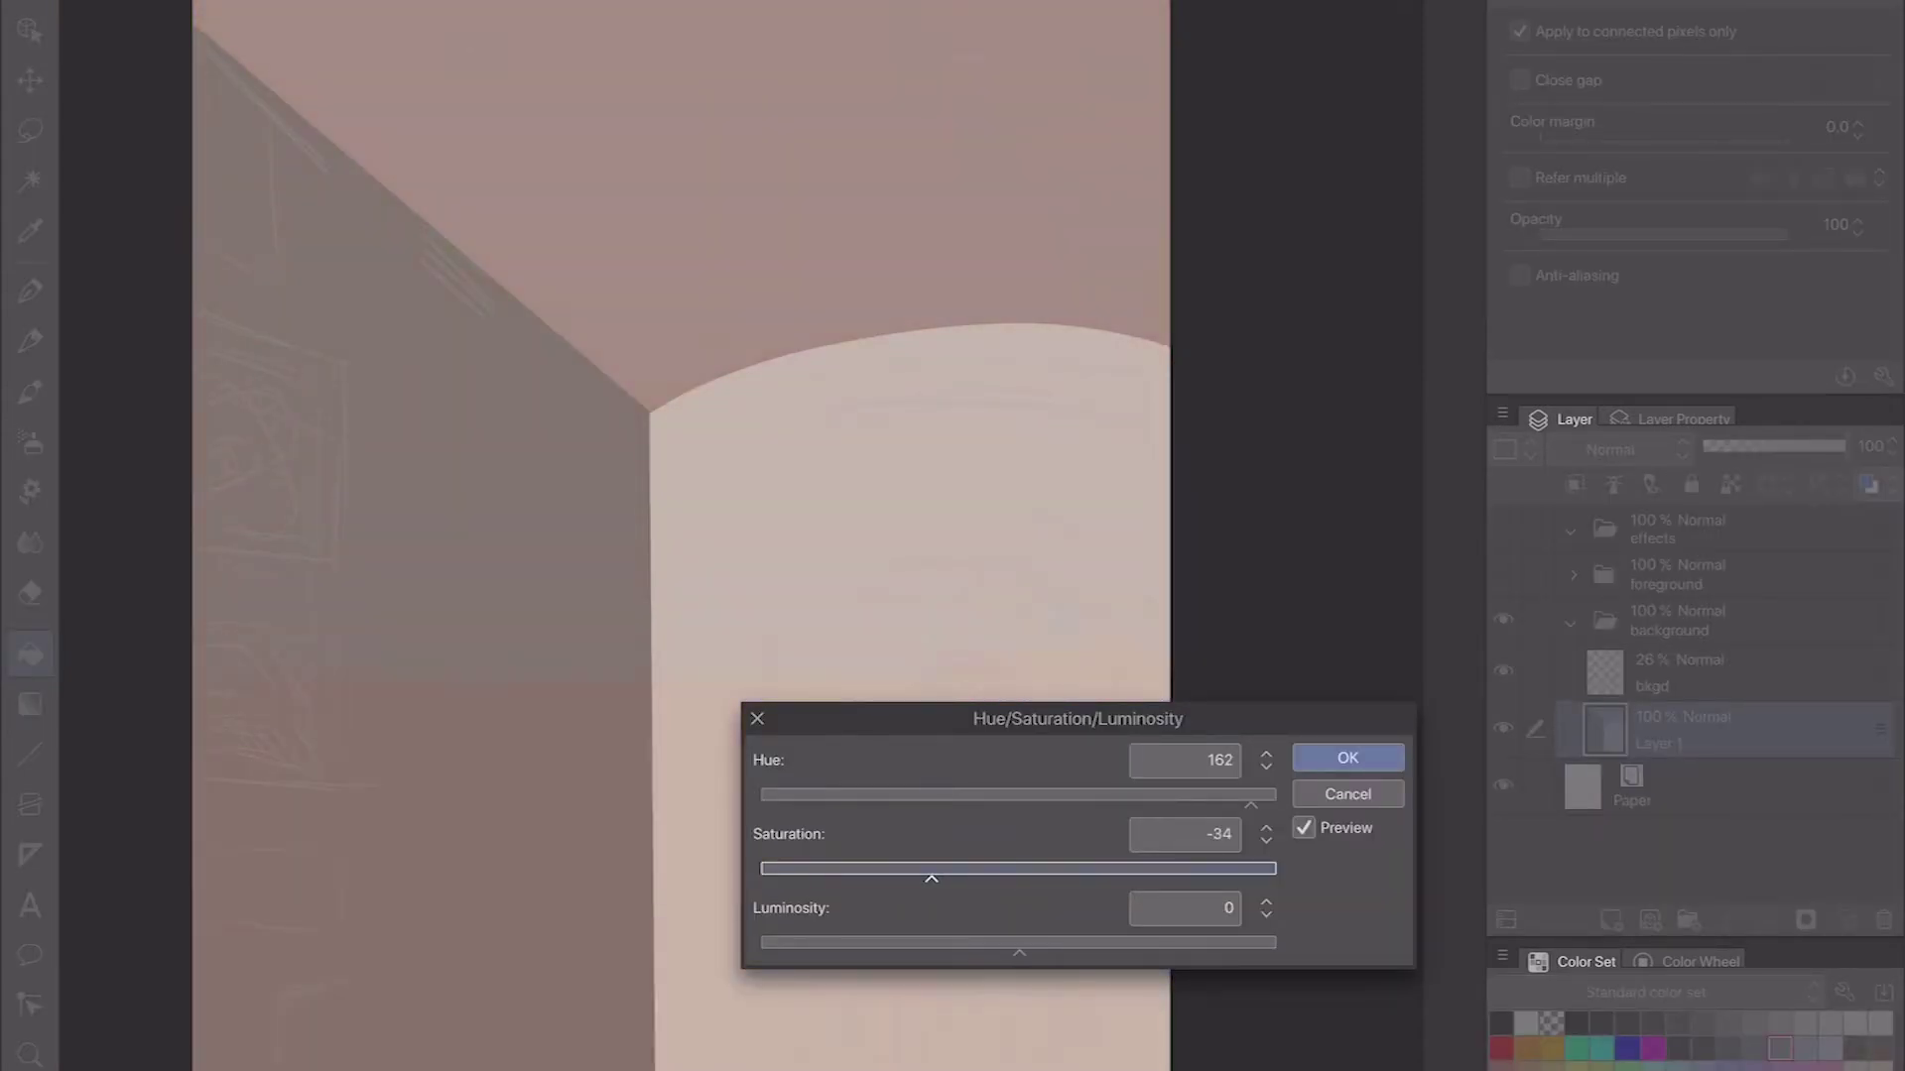
pyautogui.click(1348, 758)
# Step: Add a new layer above Layer 1 and set the pen to size 10 with 50 opacity
pyautogui.moveTo(803, 525); pyautogui.dragTo(766, 540)
pyautogui.press('p')
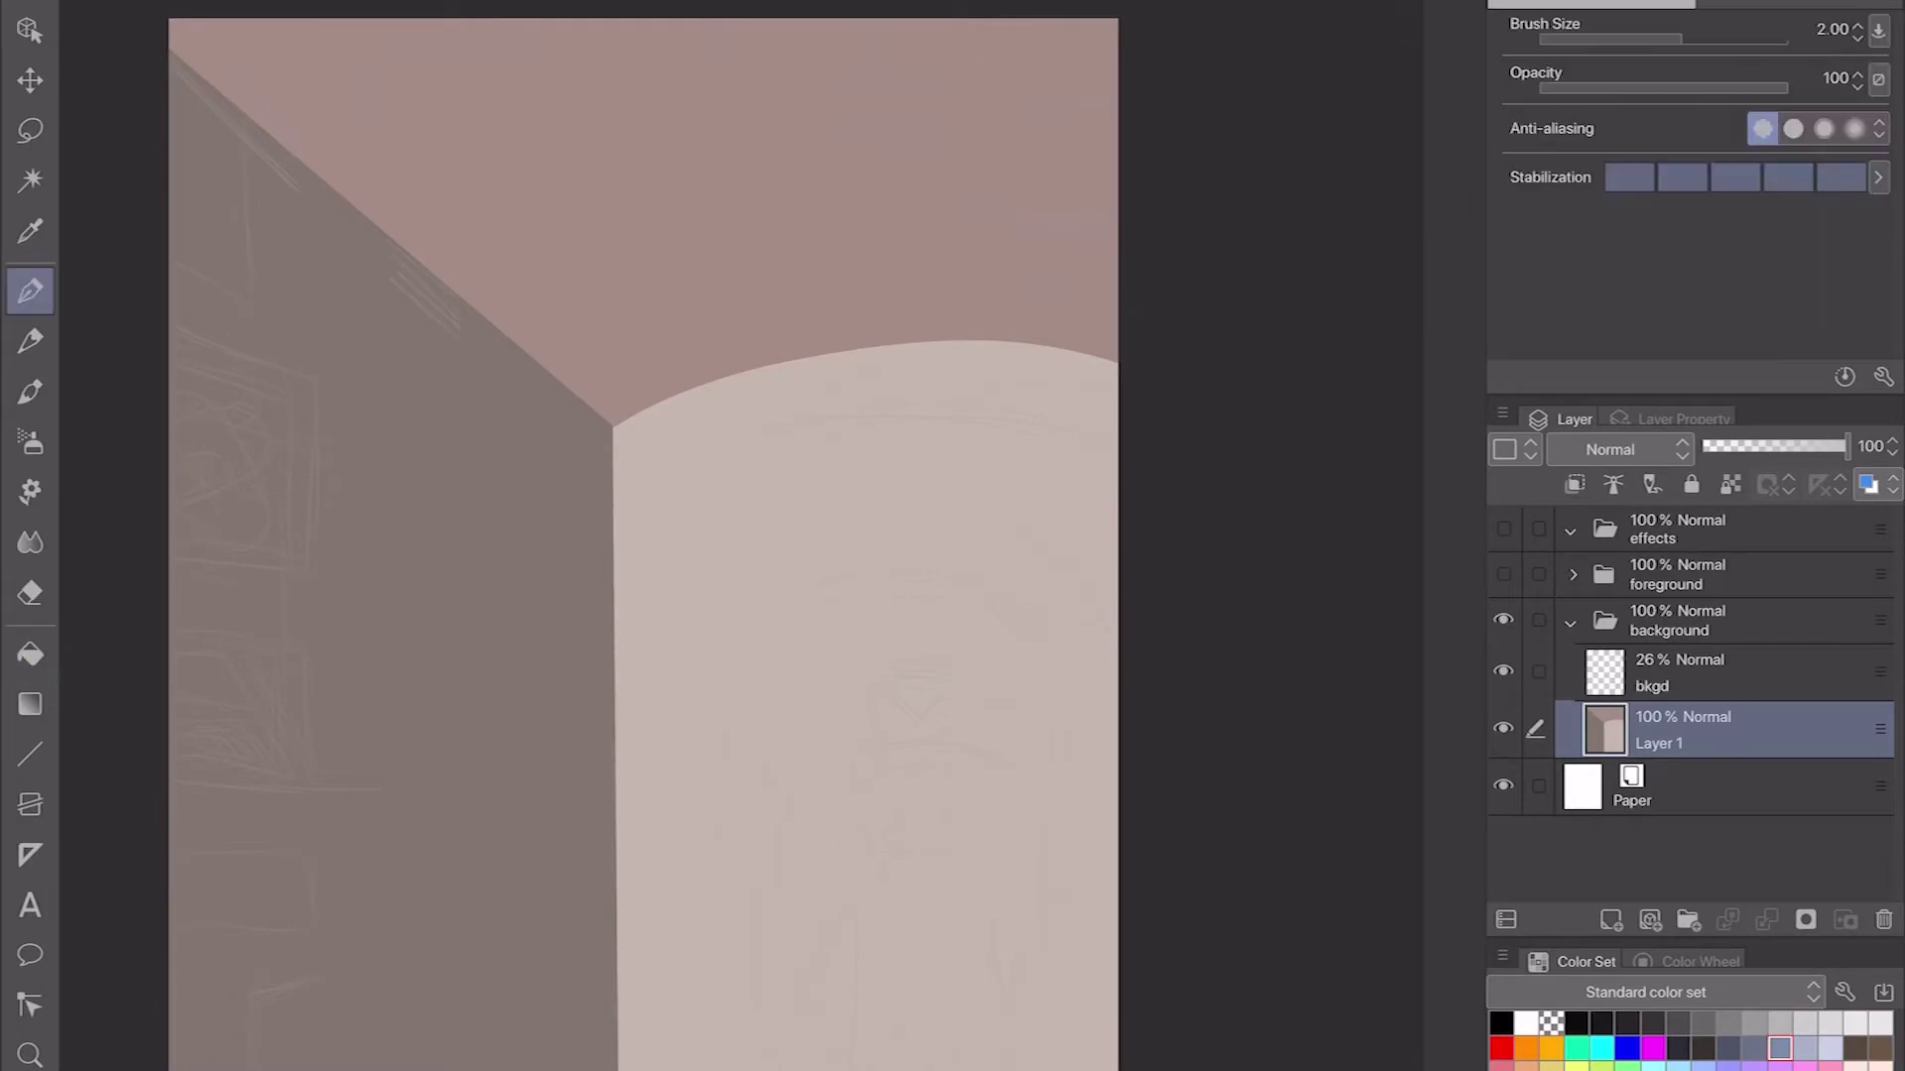
pyautogui.hotkey('ctrl', 'shift', 'n')
pyautogui.press('5')
pyautogui.press(']')
pyautogui.press(']')
pyautogui.press(']')
pyautogui.press(']')
pyautogui.press(']')
pyautogui.press(']')
pyautogui.press(']')
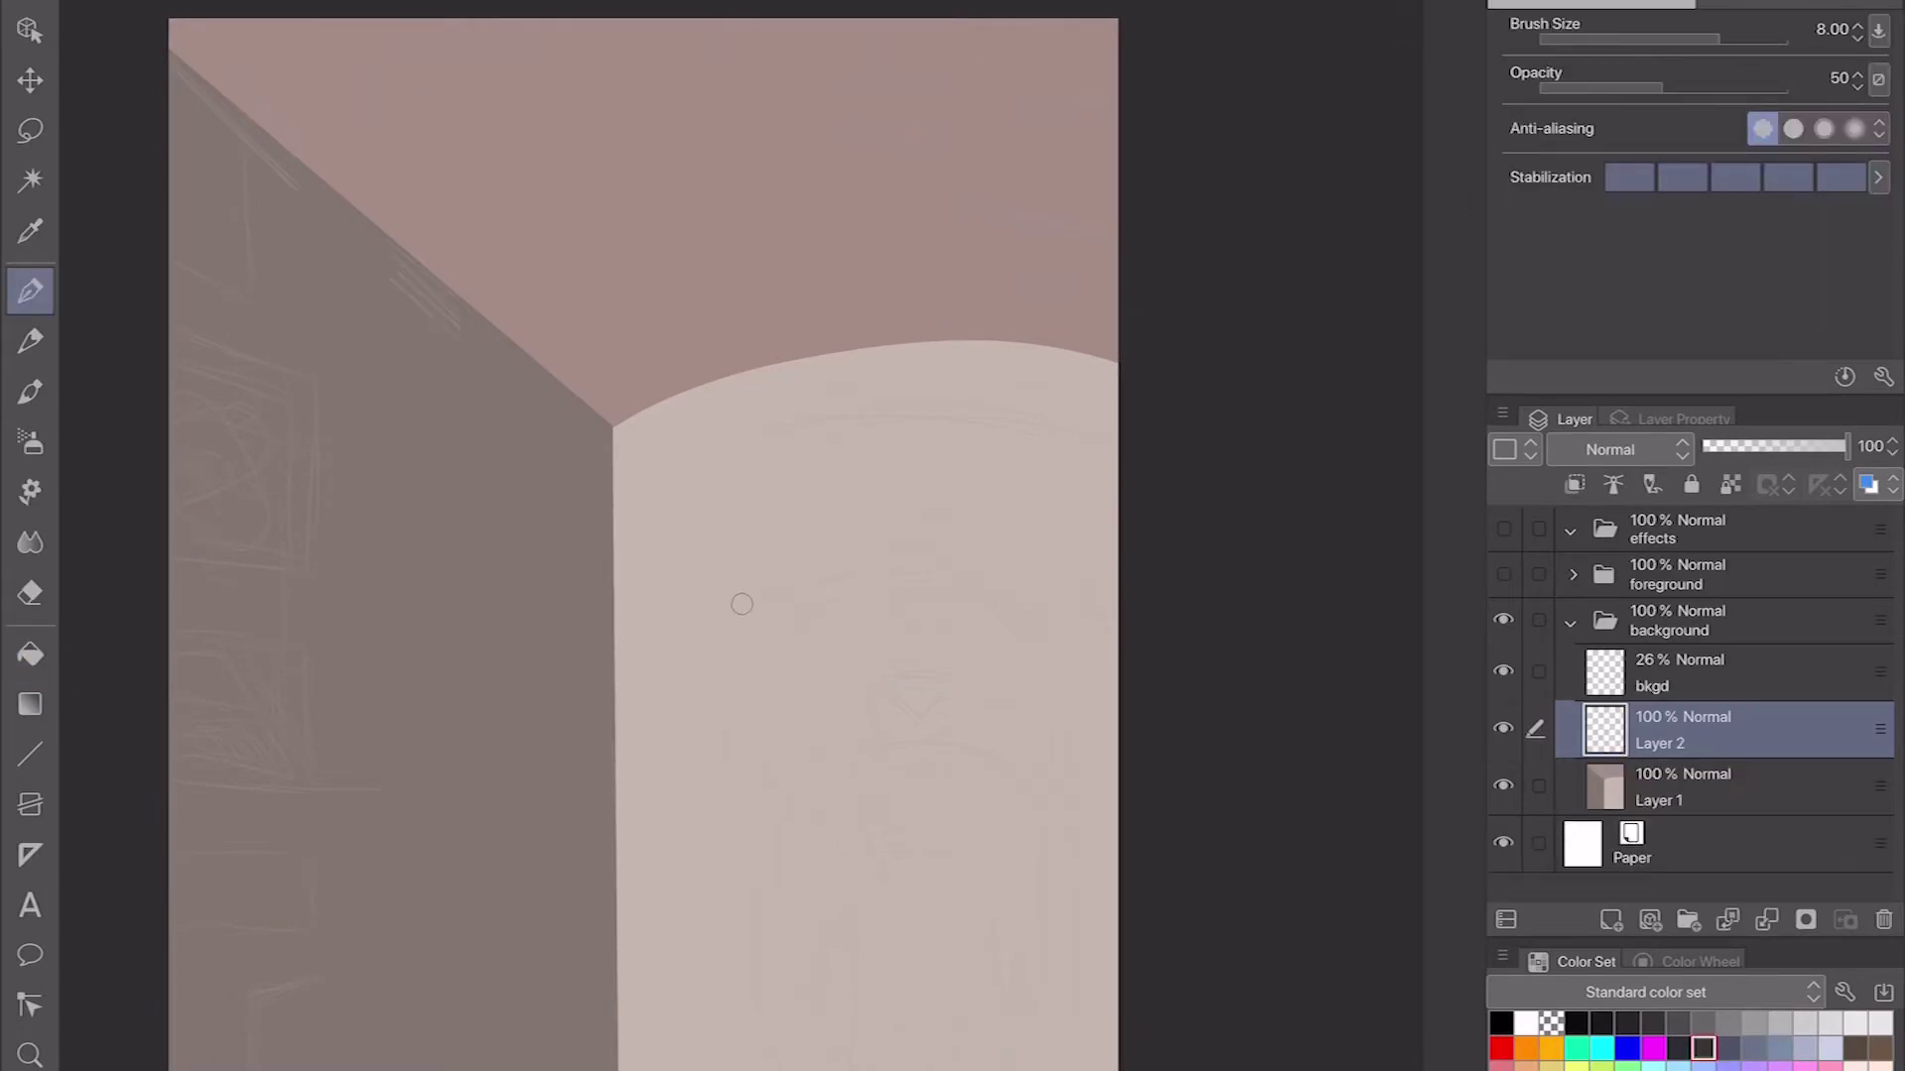
pyautogui.press(']')
# Step: Draw thick curved cables hanging across the ceiling, following the sketch
pyautogui.moveTo(743, 604); pyautogui.dragTo(709, 649)
pyautogui.moveTo(667, 65); pyautogui.dragTo(1084, 74)
pyautogui.moveTo(769, 65)
pyautogui.mouseDown()
pyautogui.moveTo(1084, 292)
pyautogui.moveTo(1085, 243)
pyautogui.mouseUp()
pyautogui.moveTo(601, 70)
pyautogui.mouseDown()
pyautogui.moveTo(712, 182)
pyautogui.moveTo(1020, 70)
pyautogui.mouseUp()
pyautogui.hotkey('ctrl', 'z')
pyautogui.moveTo(694, 595); pyautogui.dragTo(828, 555)
pyautogui.moveTo(270, 71); pyautogui.dragTo(422, 211)
pyautogui.moveTo(446, 238); pyautogui.dragTo(603, 381)
pyautogui.moveTo(447, 280); pyautogui.dragTo(603, 401)
pyautogui.moveTo(347, 149); pyautogui.dragTo(270, 274)
pyautogui.moveTo(269, 789); pyautogui.dragTo(709, 808)
pyautogui.moveTo(543, 1066); pyautogui.dragTo(352, 1066)
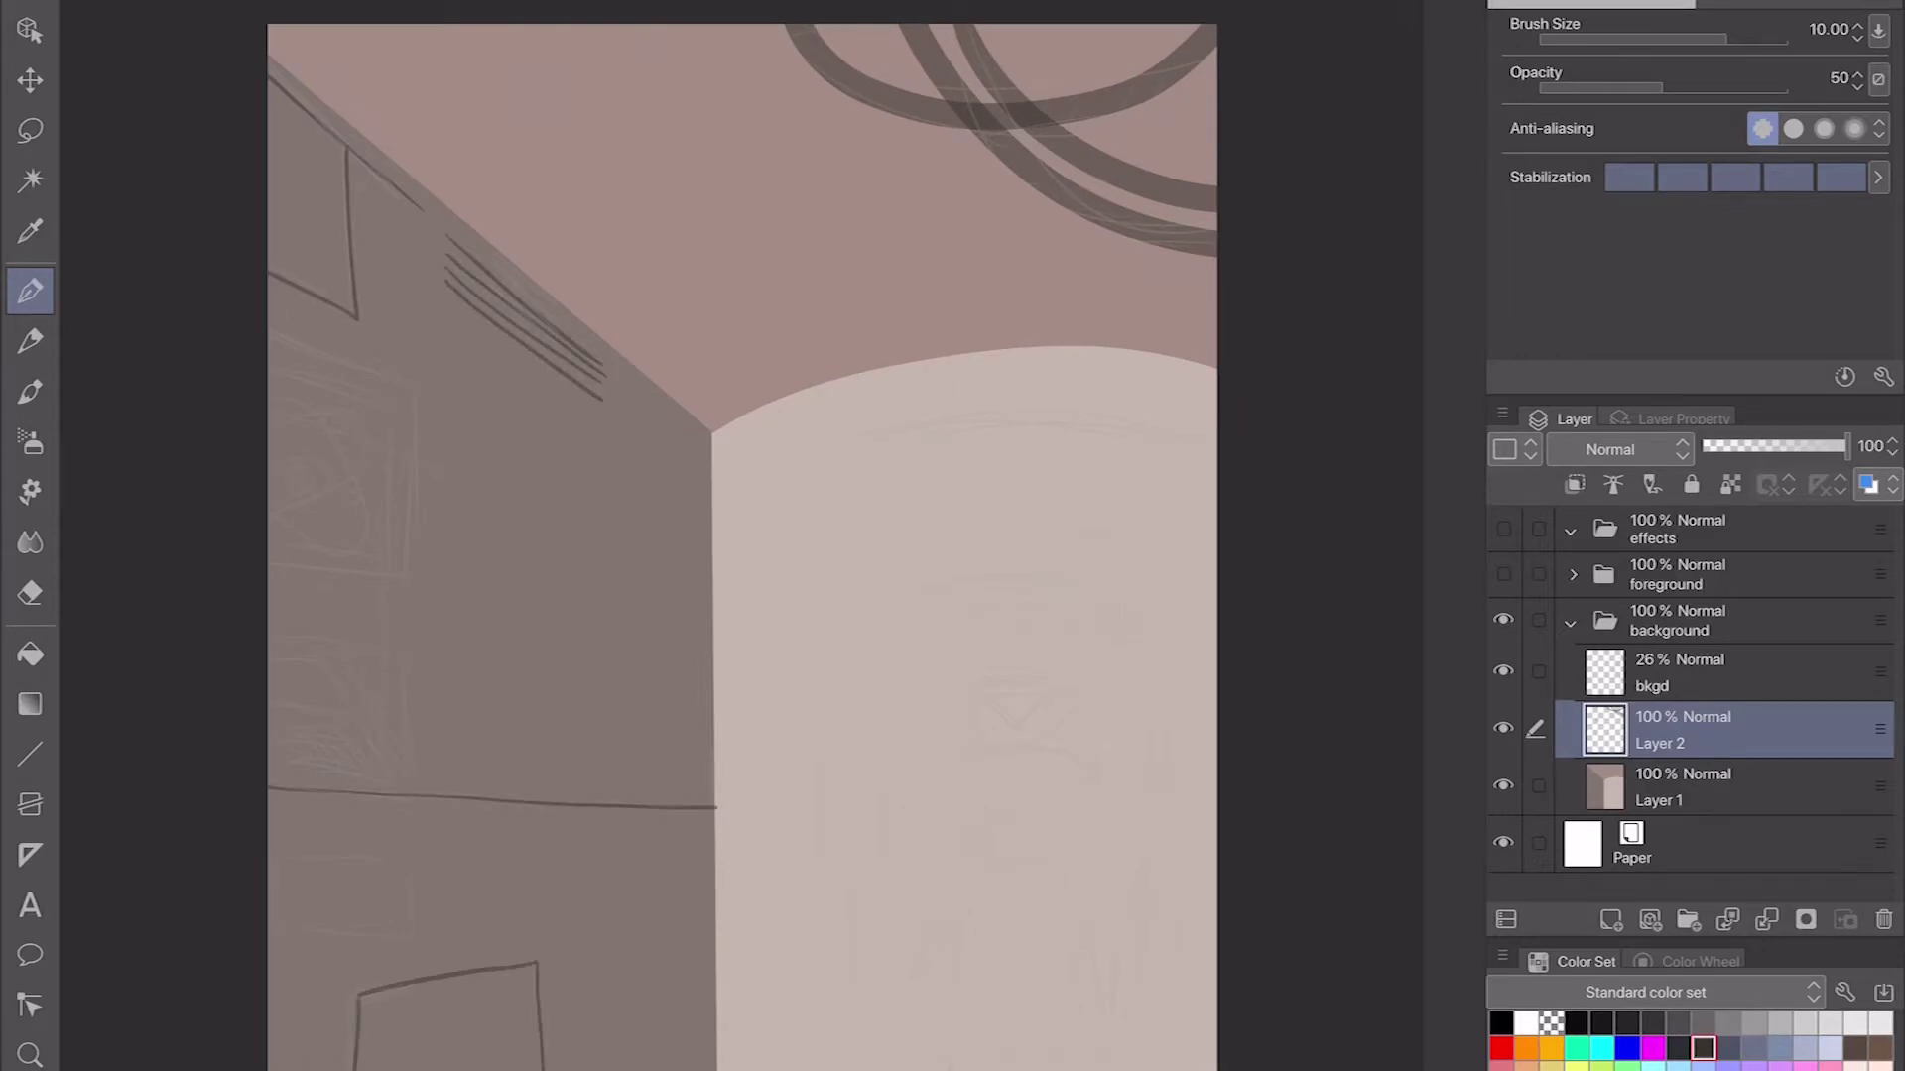
pyautogui.hotkey('ctrl', 'z')
pyautogui.press('u')
pyautogui.hotkey('ctrl', 'z')
pyautogui.hotkey('ctrl', 'z')
pyautogui.hotkey('ctrl', 'z')
pyautogui.hotkey('ctrl', 'z')
pyautogui.hotkey('ctrl', 'z')
pyautogui.hotkey('ctrl', 'z')
# Step: Draw the side wall's panels, vent slats and horizontal divider with thin dark straight lines, brush size 1
pyautogui.moveTo(246, 76); pyautogui.dragTo(390, 197)
pyautogui.moveTo(324, 144); pyautogui.dragTo(329, 301)
pyautogui.moveTo(238, 254); pyautogui.dragTo(328, 301)
pyautogui.moveTo(458, 247); pyautogui.dragTo(584, 360)
pyautogui.moveTo(466, 290); pyautogui.dragTo(592, 395)
pyautogui.moveTo(333, 985)
pyautogui.mouseDown()
pyautogui.moveTo(545, 938)
pyautogui.moveTo(545, 1070)
pyautogui.mouseUp()
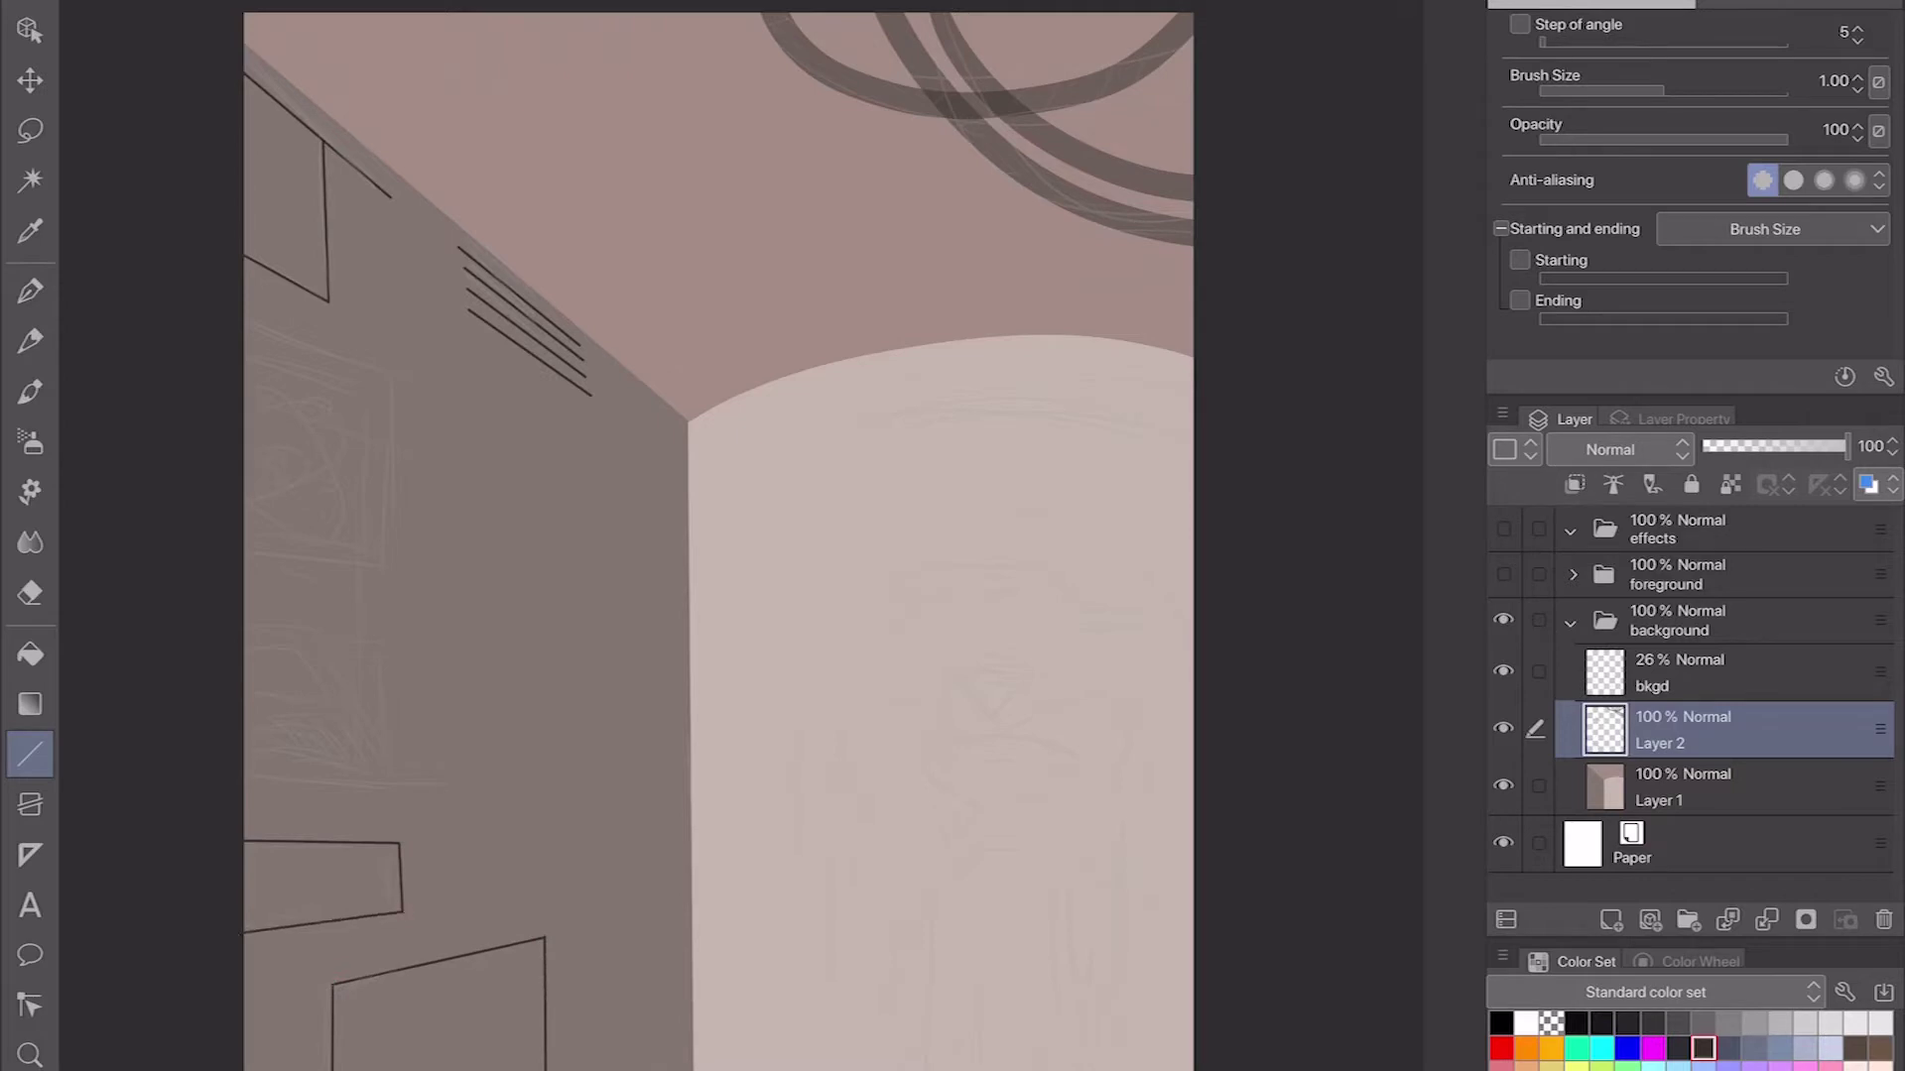
pyautogui.moveTo(222, 771)
pyautogui.mouseDown()
pyautogui.moveTo(691, 805)
pyautogui.moveTo(616, 887)
pyautogui.moveTo(666, 965)
pyautogui.mouseUp()
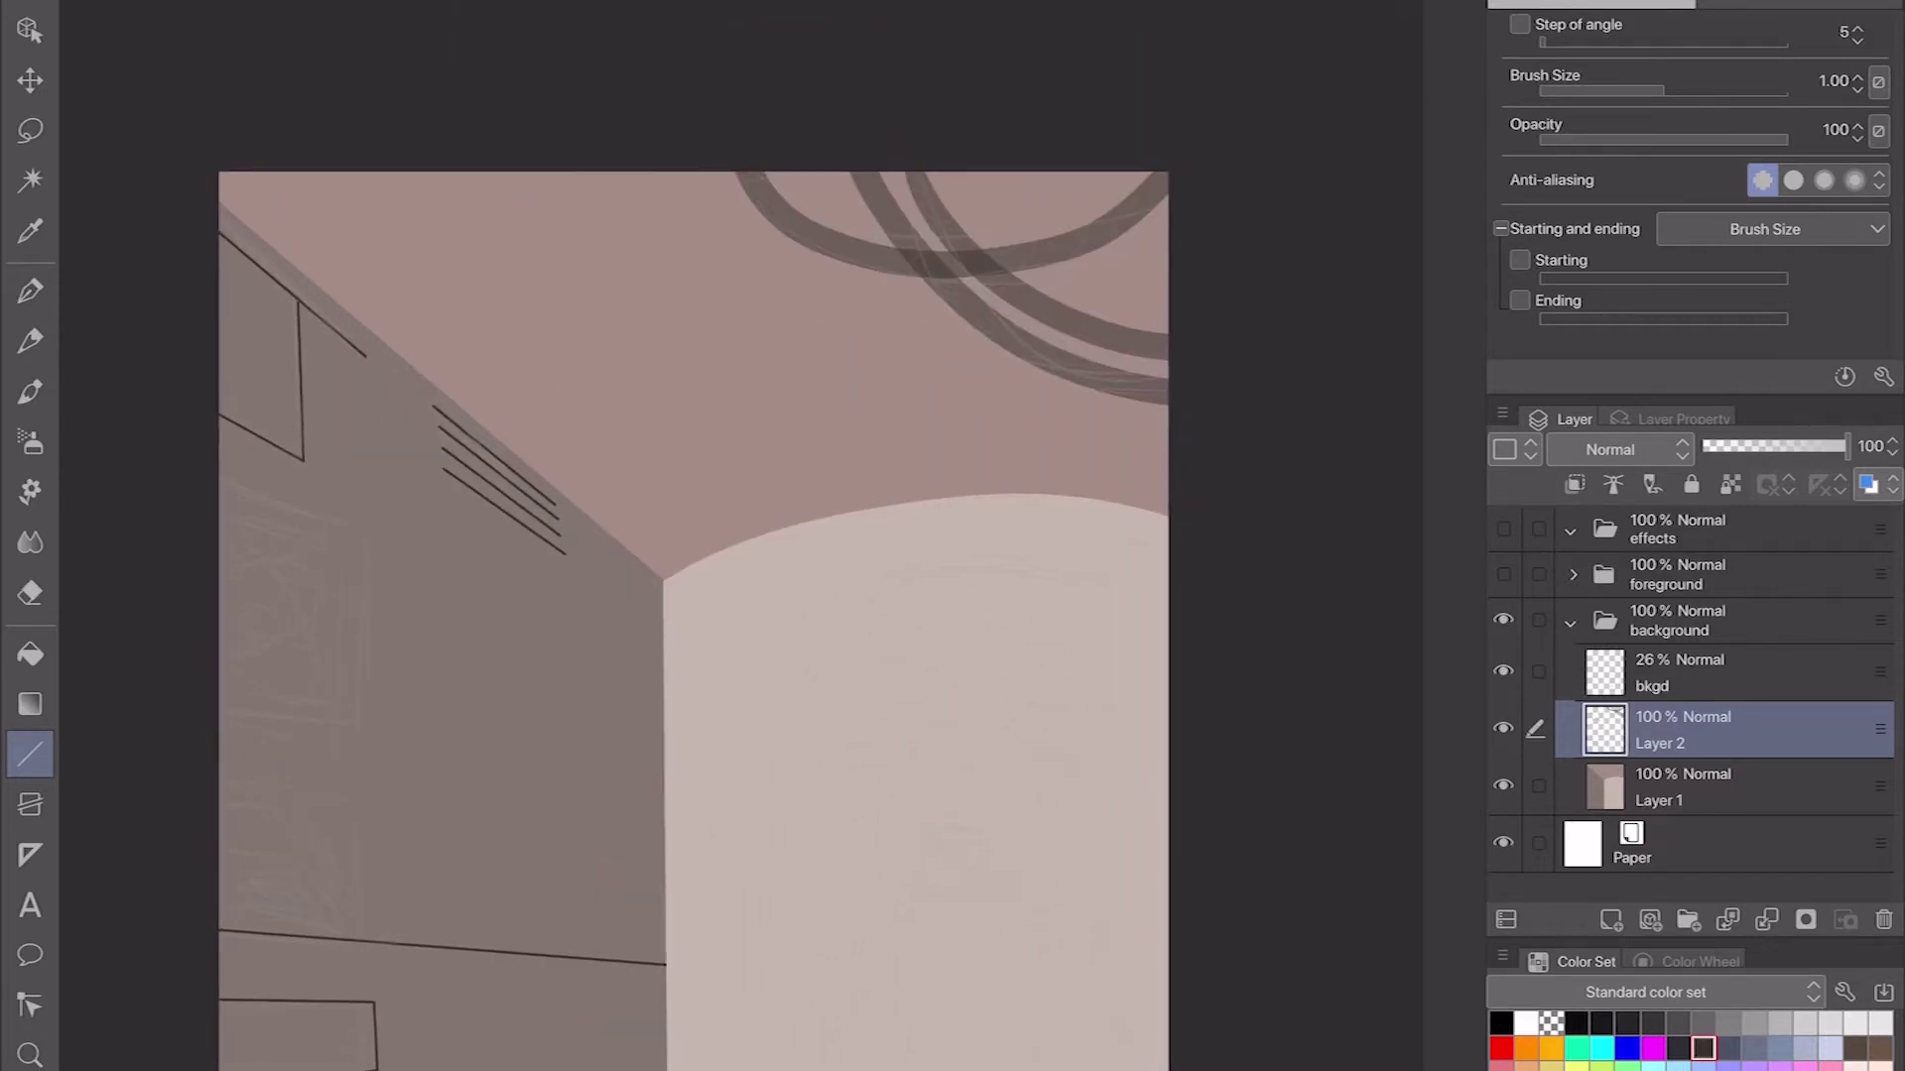
# Step: Fill the hanging ceiling cables with solid dark brown
pyautogui.press('g')
pyautogui.click(922, 263)
pyautogui.click(1052, 307)
# Step: Draw additional overlapping cables around the dark ones with the pen at size 10 and 50 opacity
pyautogui.press('p')
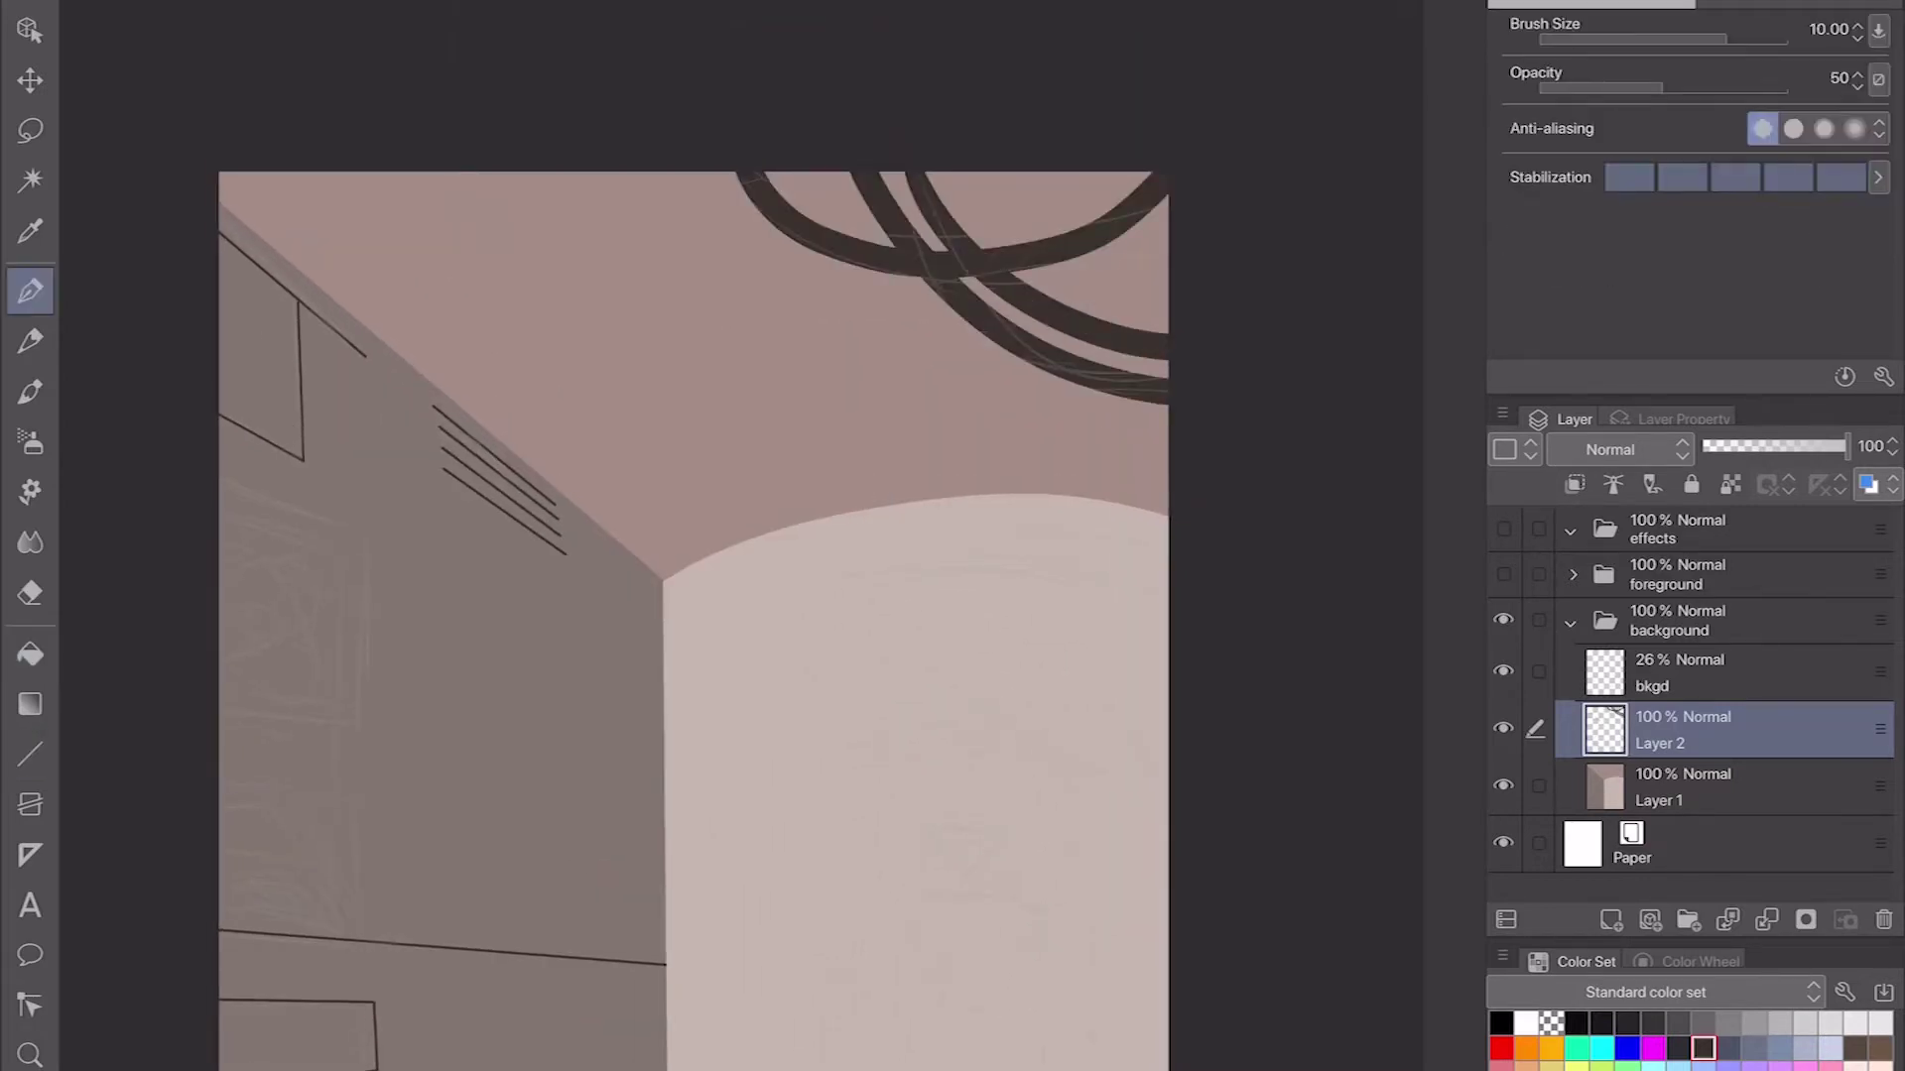
pyautogui.moveTo(654, 173); pyautogui.dragTo(953, 317)
pyautogui.moveTo(809, 188); pyautogui.dragTo(1131, 248)
pyautogui.moveTo(922, 174); pyautogui.dragTo(1166, 417)
pyautogui.moveTo(1052, 332); pyautogui.dragTo(1165, 422)
# Step: Draw a row of short diagonal pale lavender light bars on the ceiling beside the cables
pyautogui.moveTo(1042, 601)
pyautogui.mouseDown()
pyautogui.moveTo(1050, 450)
pyautogui.moveTo(1011, 479)
pyautogui.mouseUp()
pyautogui.click(1806, 1048)
pyautogui.moveTo(335, 87); pyautogui.dragTo(425, 169)
pyautogui.moveTo(385, 61); pyautogui.dragTo(474, 153)
pyautogui.moveTo(434, 56)
pyautogui.mouseDown()
pyautogui.moveTo(523, 146)
pyautogui.moveTo(573, 136)
pyautogui.mouseUp()
pyautogui.moveTo(549, 57); pyautogui.dragTo(613, 121)
# Step: Outline the arched doorway on the back wall at 100 opacity and fill it with dark grey
pyautogui.moveTo(992, 496); pyautogui.dragTo(1039, 444)
pyautogui.moveTo(892, 596)
pyautogui.mouseDown()
pyautogui.moveTo(767, 551)
pyautogui.moveTo(682, 1070)
pyautogui.mouseUp()
pyautogui.click(1678, 1023)
pyautogui.click(1784, 87)
pyautogui.moveTo(679, 562)
pyautogui.mouseDown()
pyautogui.moveTo(1042, 563)
pyautogui.moveTo(1043, 1070)
pyautogui.mouseUp()
pyautogui.press('g')
pyautogui.click(858, 774)
# Step: Draw a medium grey frame around the dark arched doorway
pyautogui.press('p')
pyautogui.click(1728, 1022)
pyautogui.moveTo(668, 541)
pyautogui.mouseDown()
pyautogui.moveTo(665, 1070)
pyautogui.moveTo(1043, 620)
pyautogui.moveTo(1042, 1069)
pyautogui.moveTo(990, 484)
pyautogui.moveTo(812, 454)
pyautogui.mouseUp()
pyautogui.click(1677, 1023)
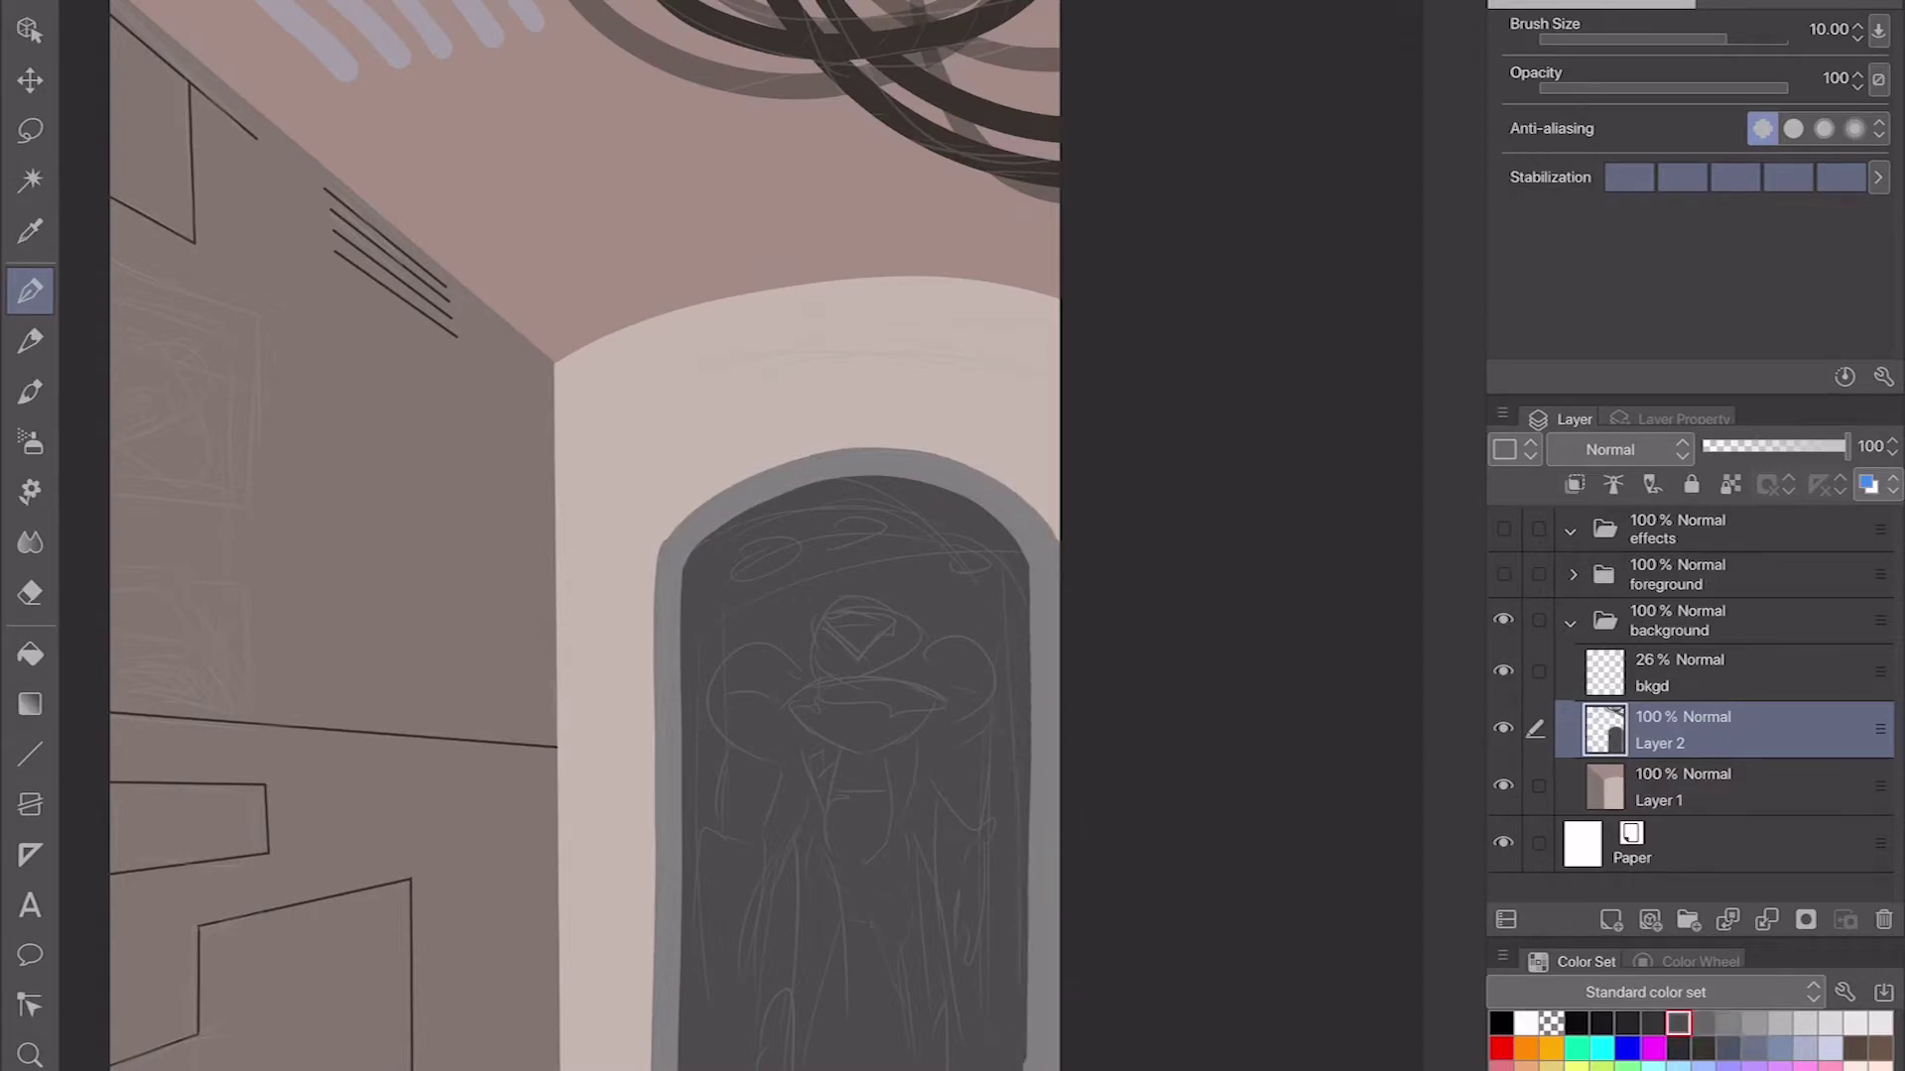
# Step: Draw three grey concentric arcs on the back wall above the doorway
pyautogui.click(1754, 1023)
pyautogui.moveTo(630, 513)
pyautogui.mouseDown()
pyautogui.moveTo(870, 408)
pyautogui.moveTo(1058, 466)
pyautogui.mouseUp()
pyautogui.moveTo(623, 475); pyautogui.dragTo(1038, 418)
pyautogui.moveTo(621, 429); pyautogui.dragTo(1060, 382)
# Step: Extend the back wall's curved top edge slightly upward over the ceiling on Layer 1
pyautogui.click(1686, 787)
pyautogui.moveTo(560, 353); pyautogui.dragTo(1042, 280)
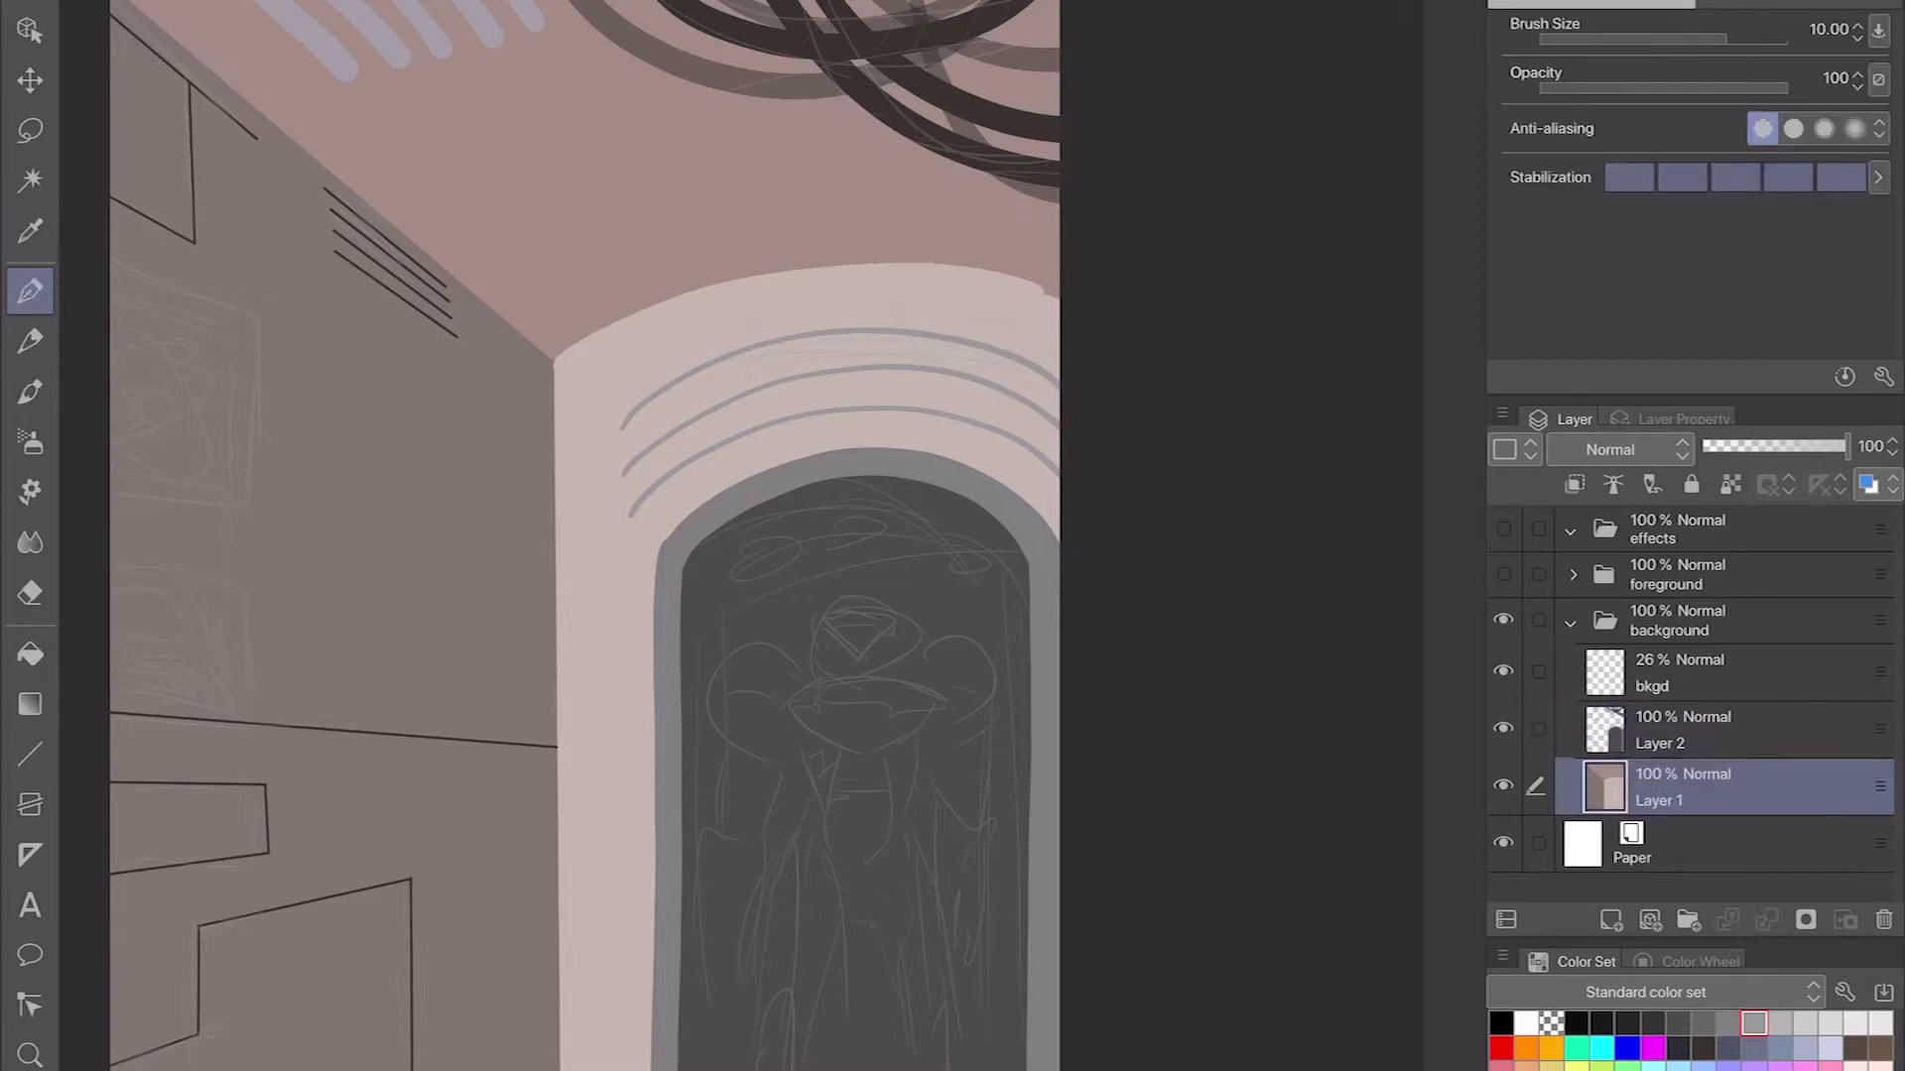
pyautogui.moveTo(568, 342)
pyautogui.mouseDown()
pyautogui.moveTo(983, 250)
pyautogui.moveTo(1052, 273)
pyautogui.mouseUp()
# Step: Add a fourth grey arc above the other three on Layer 2
pyautogui.click(1686, 730)
pyautogui.moveTo(621, 373); pyautogui.dragTo(1057, 327)
pyautogui.hotkey('ctrl', 'z')
pyautogui.moveTo(622, 369)
pyautogui.mouseDown()
pyautogui.moveTo(852, 288)
pyautogui.moveTo(1058, 327)
pyautogui.mouseUp()
# Step: Place a vertical row of bright green round lights along the column beside the doorway
pyautogui.click(1628, 1066)
pyautogui.click(608, 627)
pyautogui.click(607, 685)
pyautogui.click(608, 741)
pyautogui.click(608, 795)
pyautogui.click(606, 856)
pyautogui.click(606, 915)
pyautogui.click(606, 970)
# Step: Draw converging plank lines across the ceiling with the pen at 25 opacity
pyautogui.moveTo(880, 643); pyautogui.dragTo(1007, 754)
pyautogui.click(1609, 88)
pyautogui.moveTo(695, 496); pyautogui.dragTo(626, 531)
pyautogui.click(1865, 176)
pyautogui.press('Return')
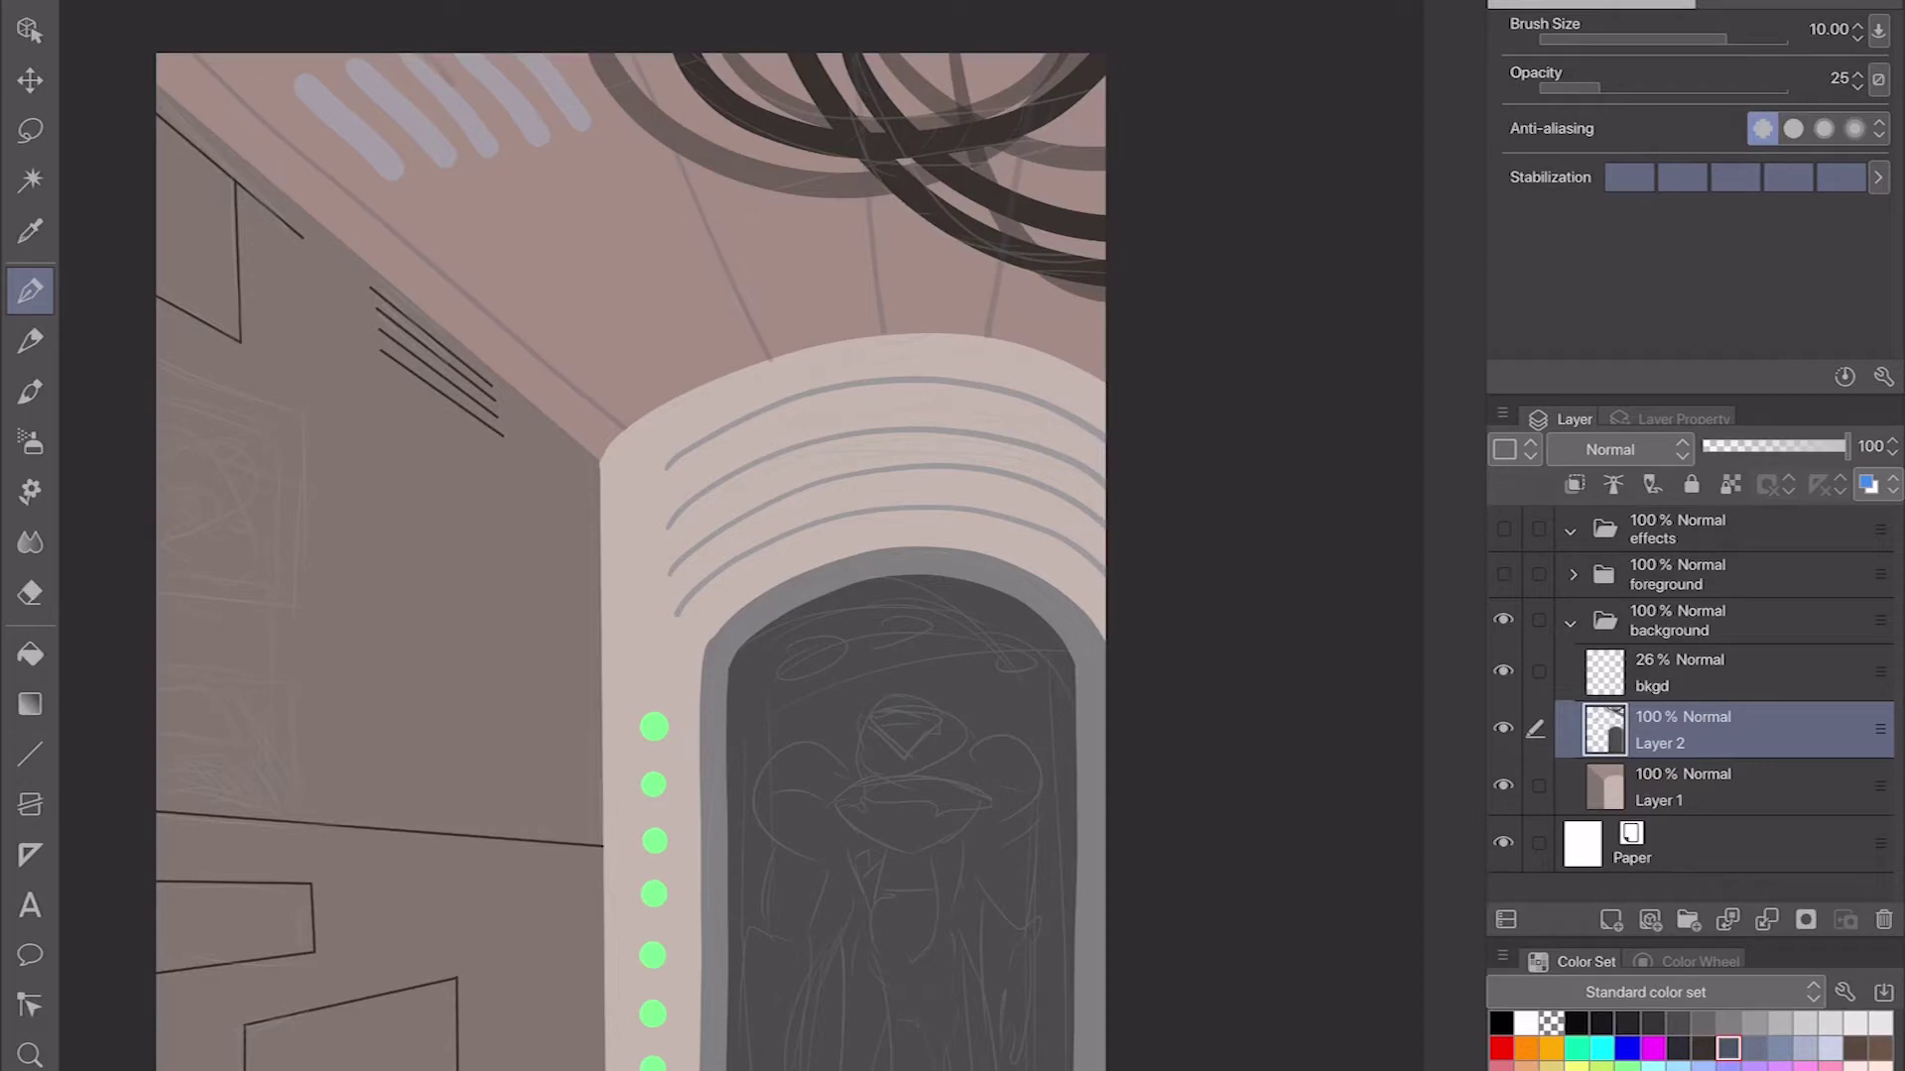
pyautogui.moveTo(501, 159); pyautogui.dragTo(694, 382)
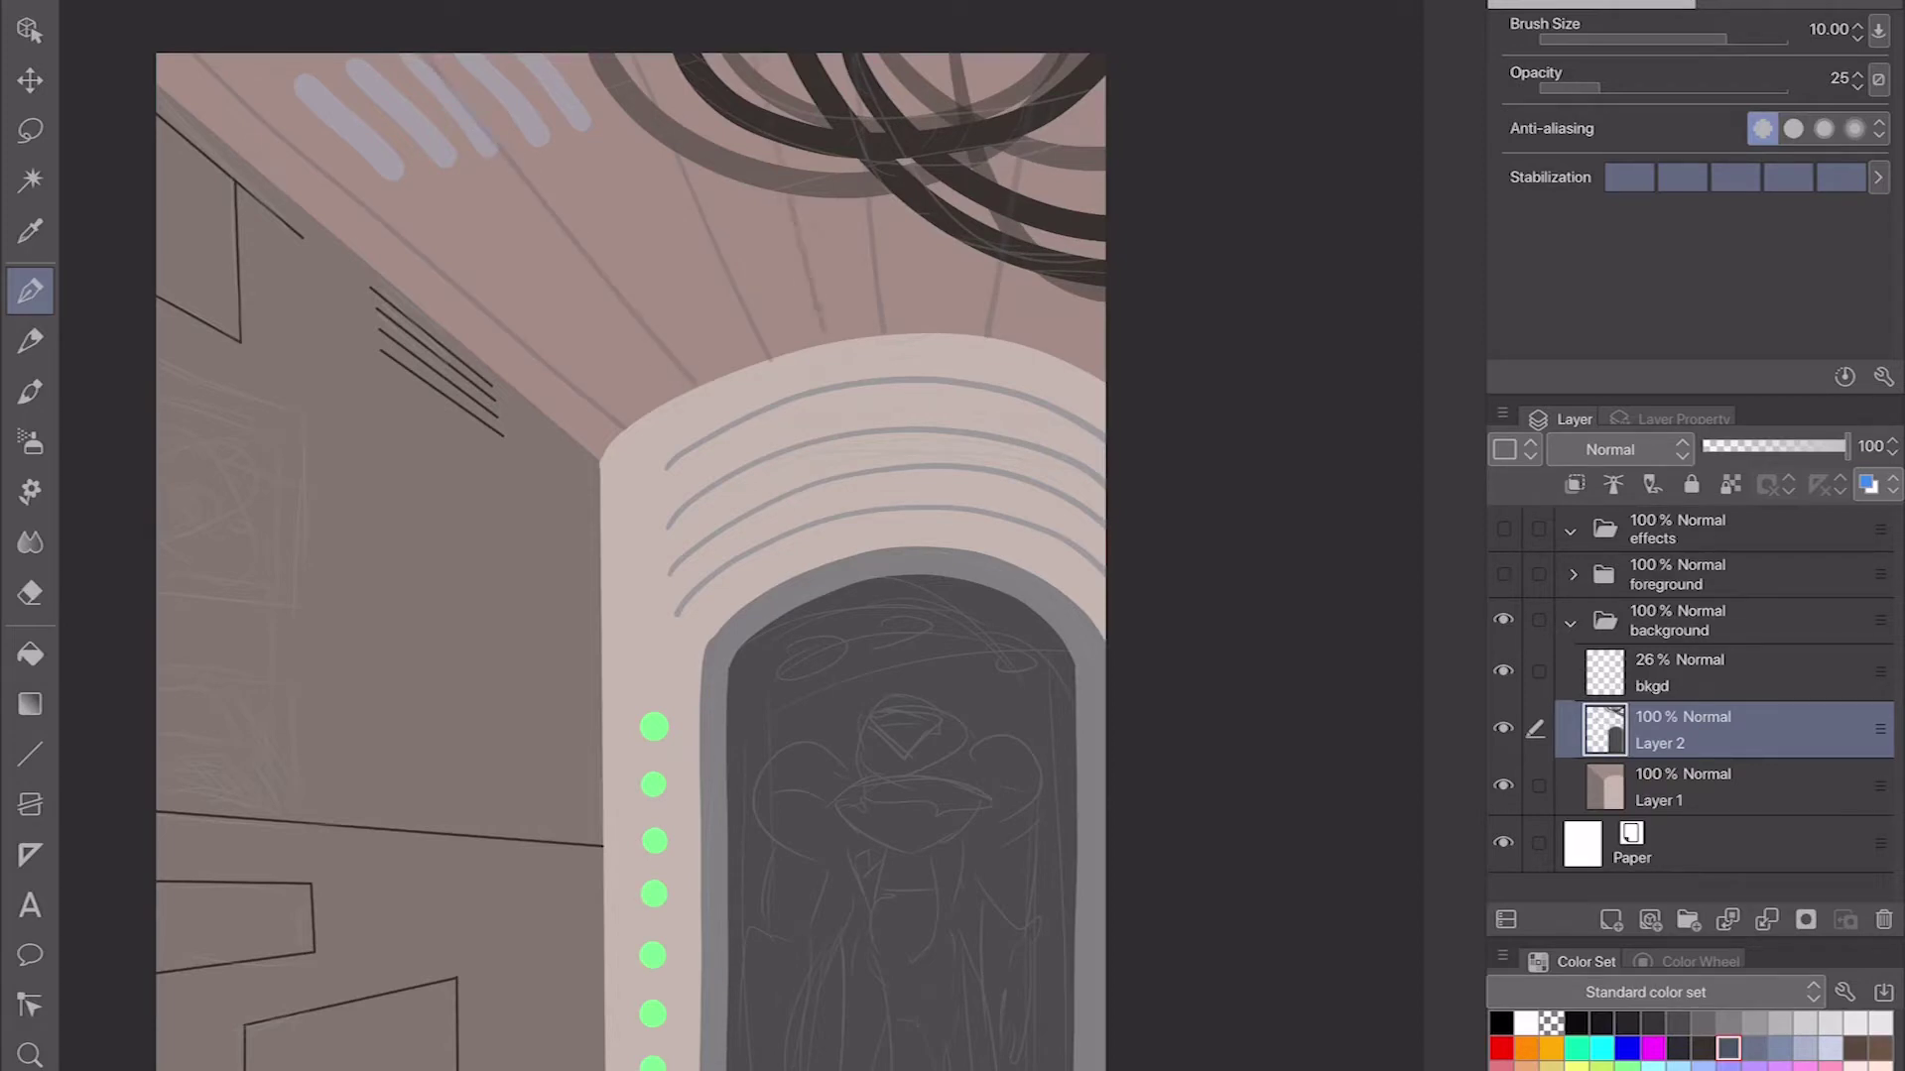
# Step: Add fine detail lines at pen size 5: arch bricks and diamonds, door frame ticks, light dividers and wall panels
pyautogui.moveTo(829, 693); pyautogui.dragTo(951, 583)
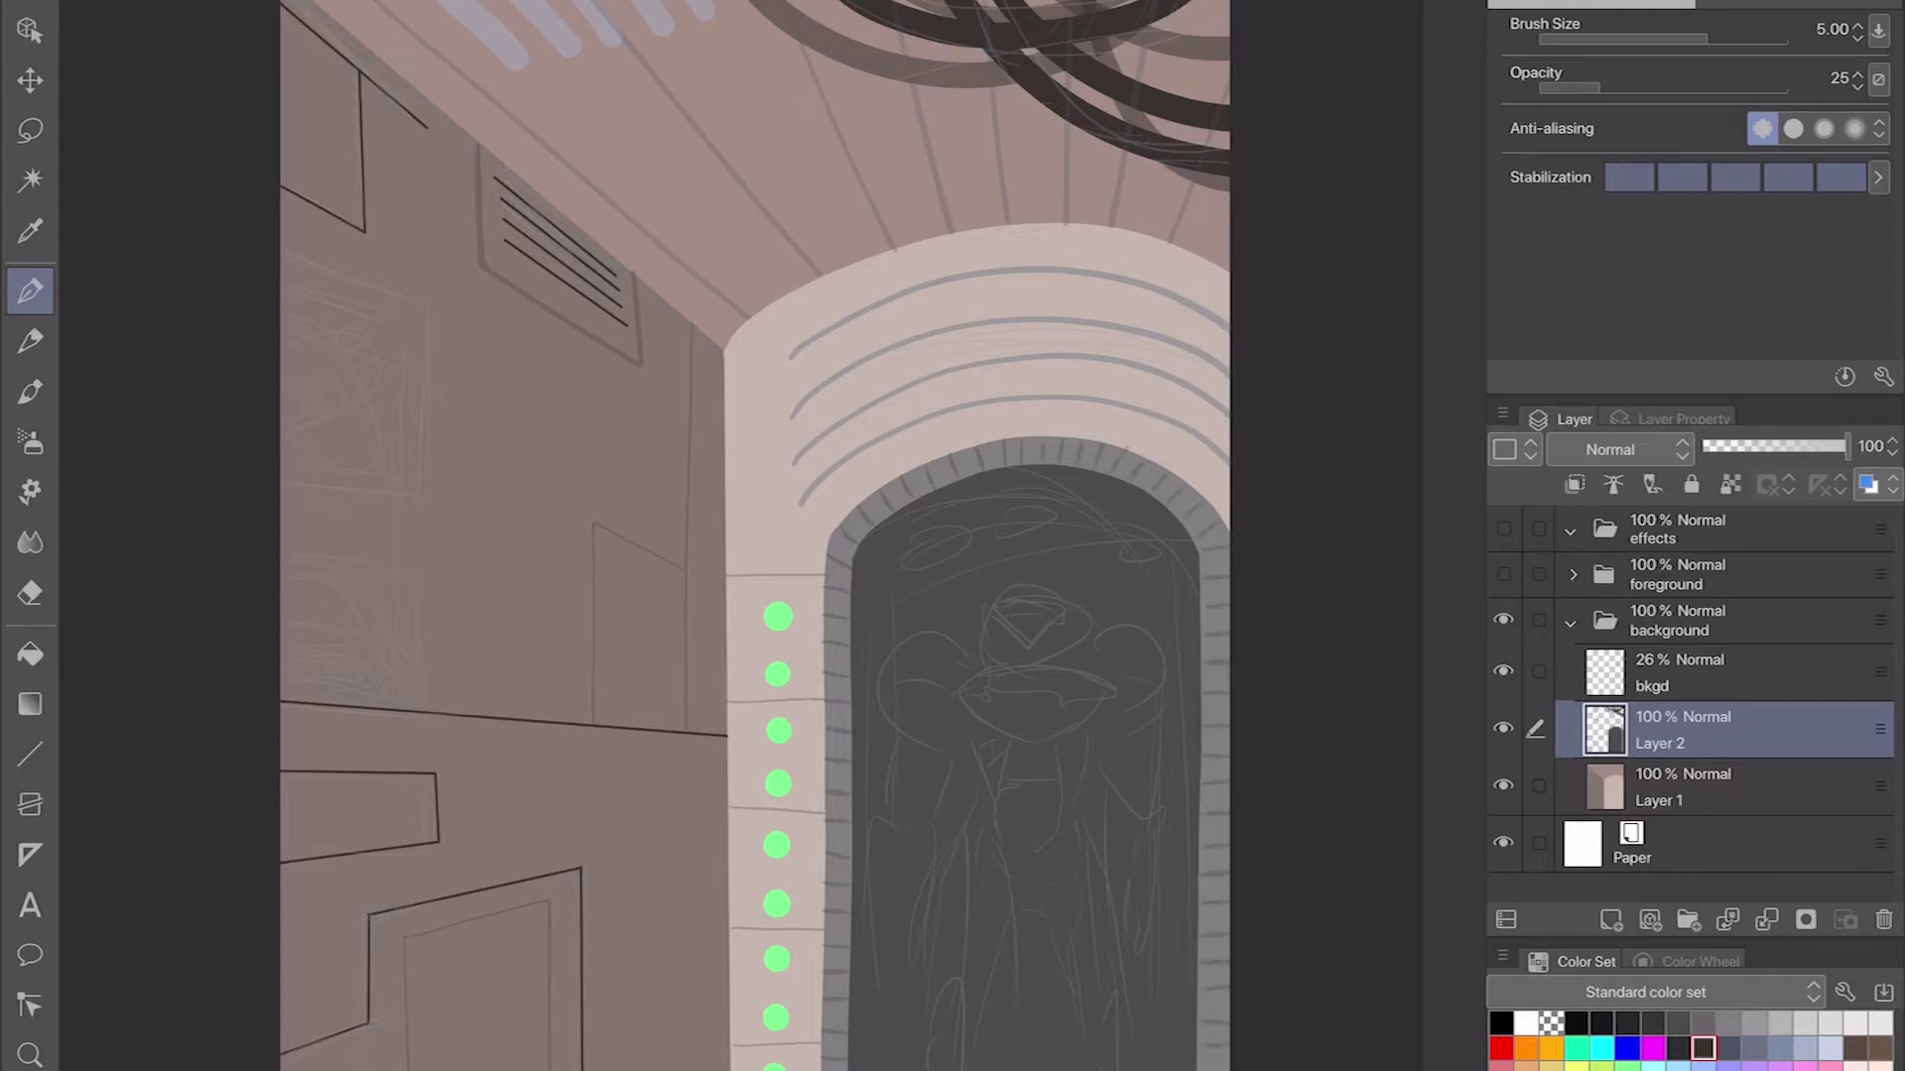
pyautogui.moveTo(645, 535); pyautogui.dragTo(403, 615)
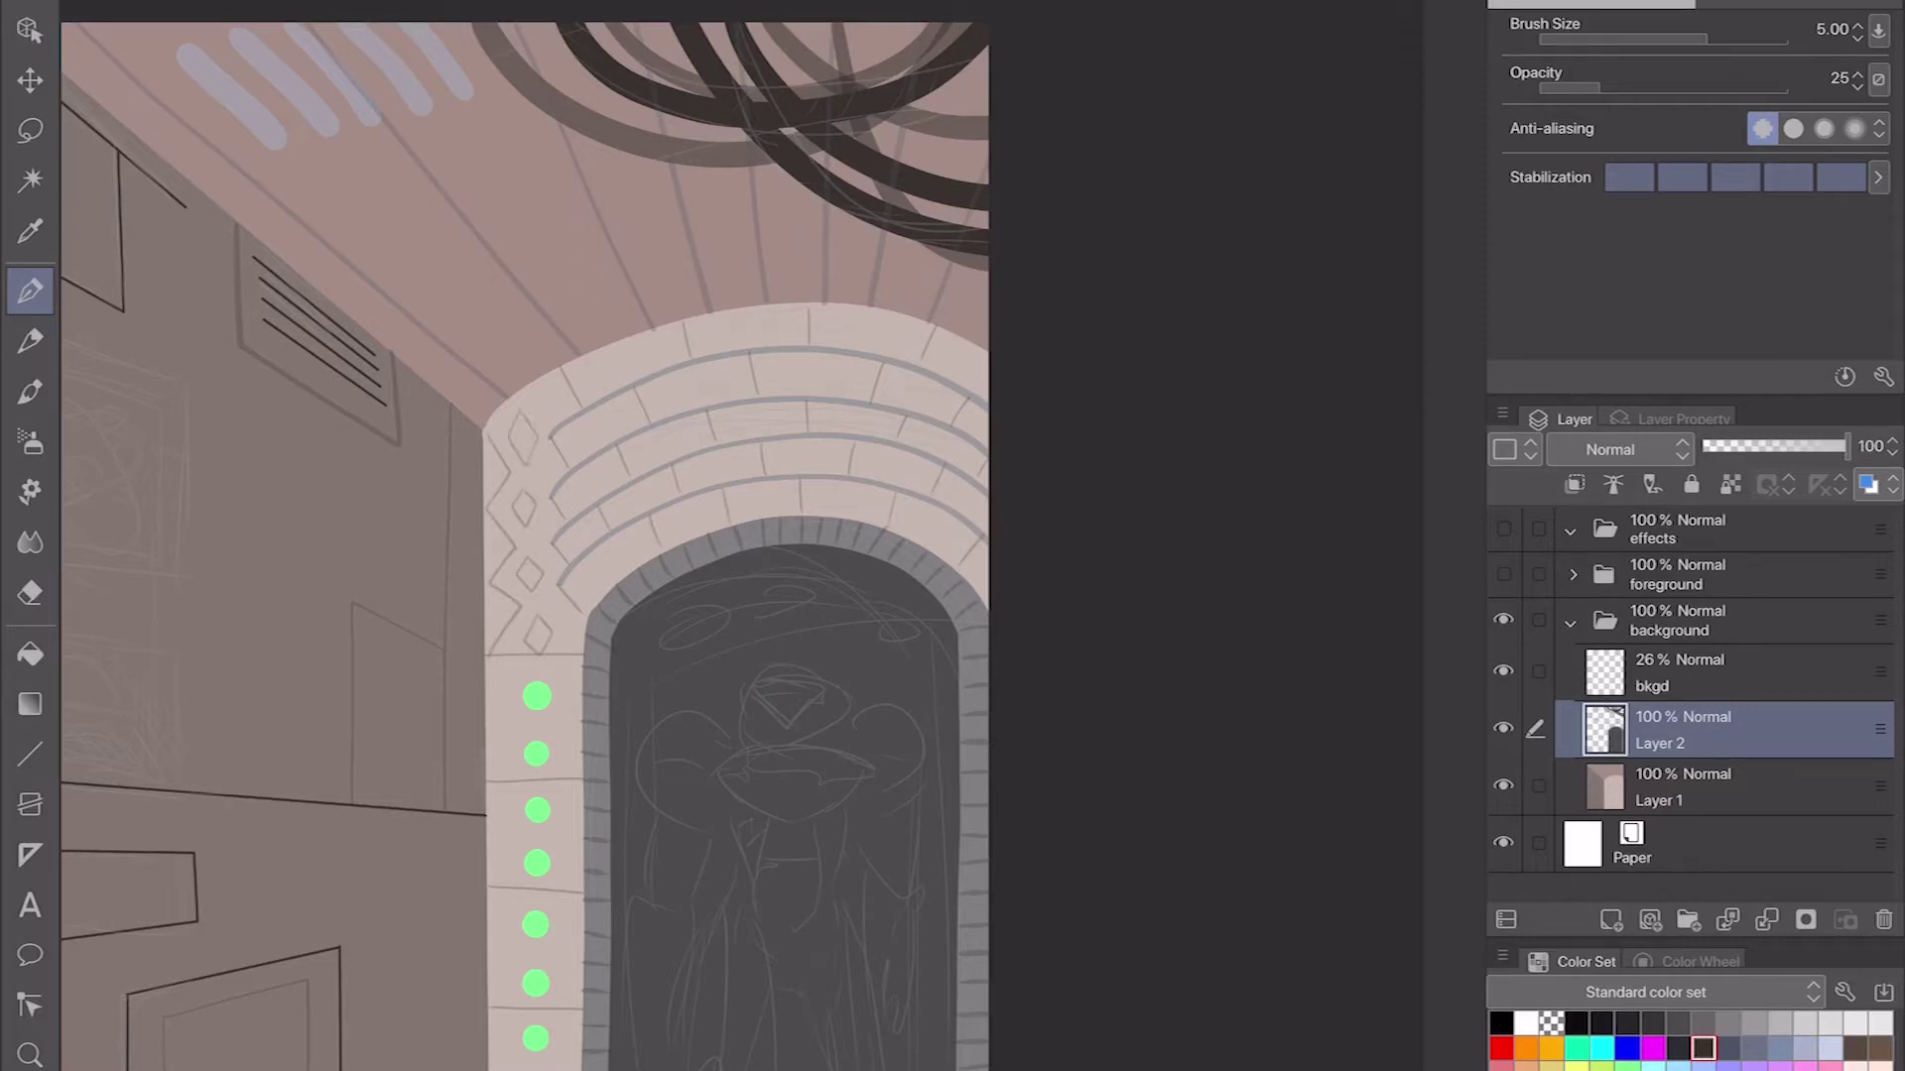
pyautogui.moveTo(516, 429); pyautogui.dragTo(742, 384)
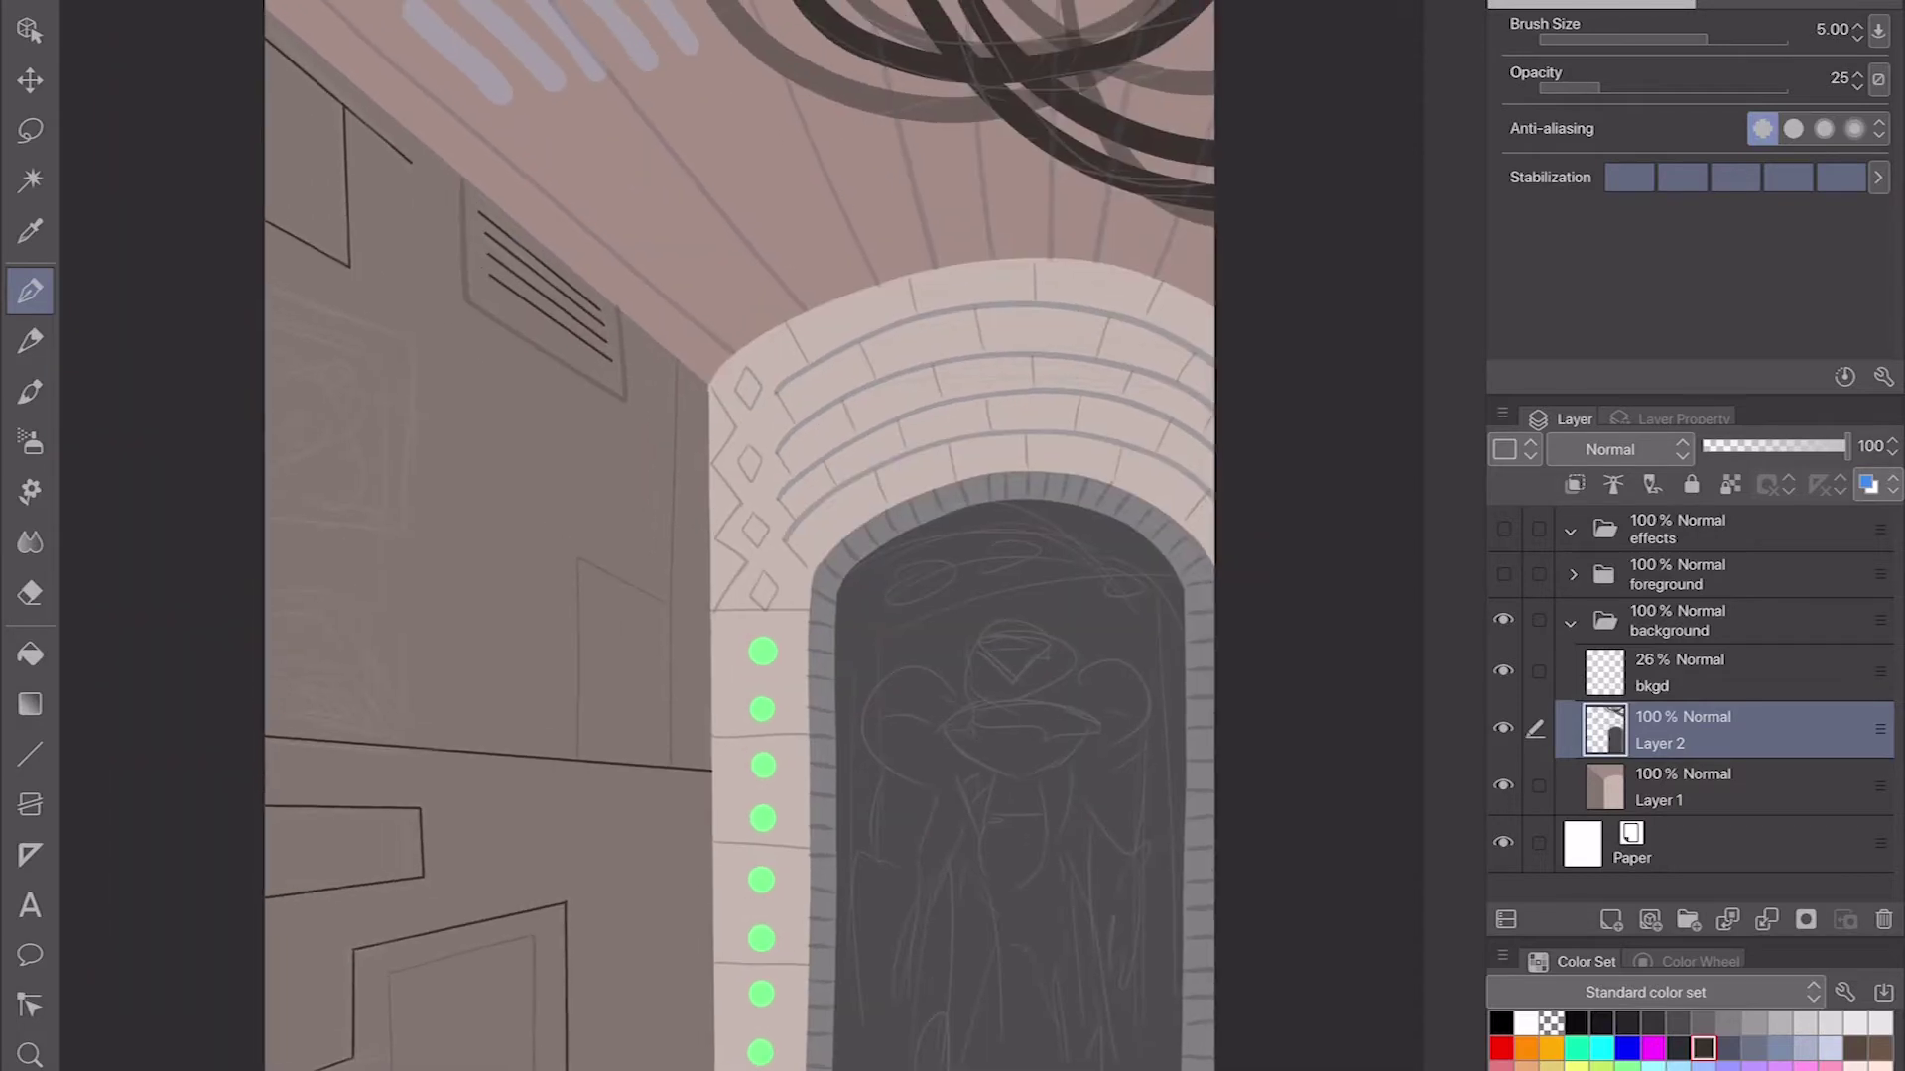
pyautogui.moveTo(898, 700); pyautogui.dragTo(979, 813)
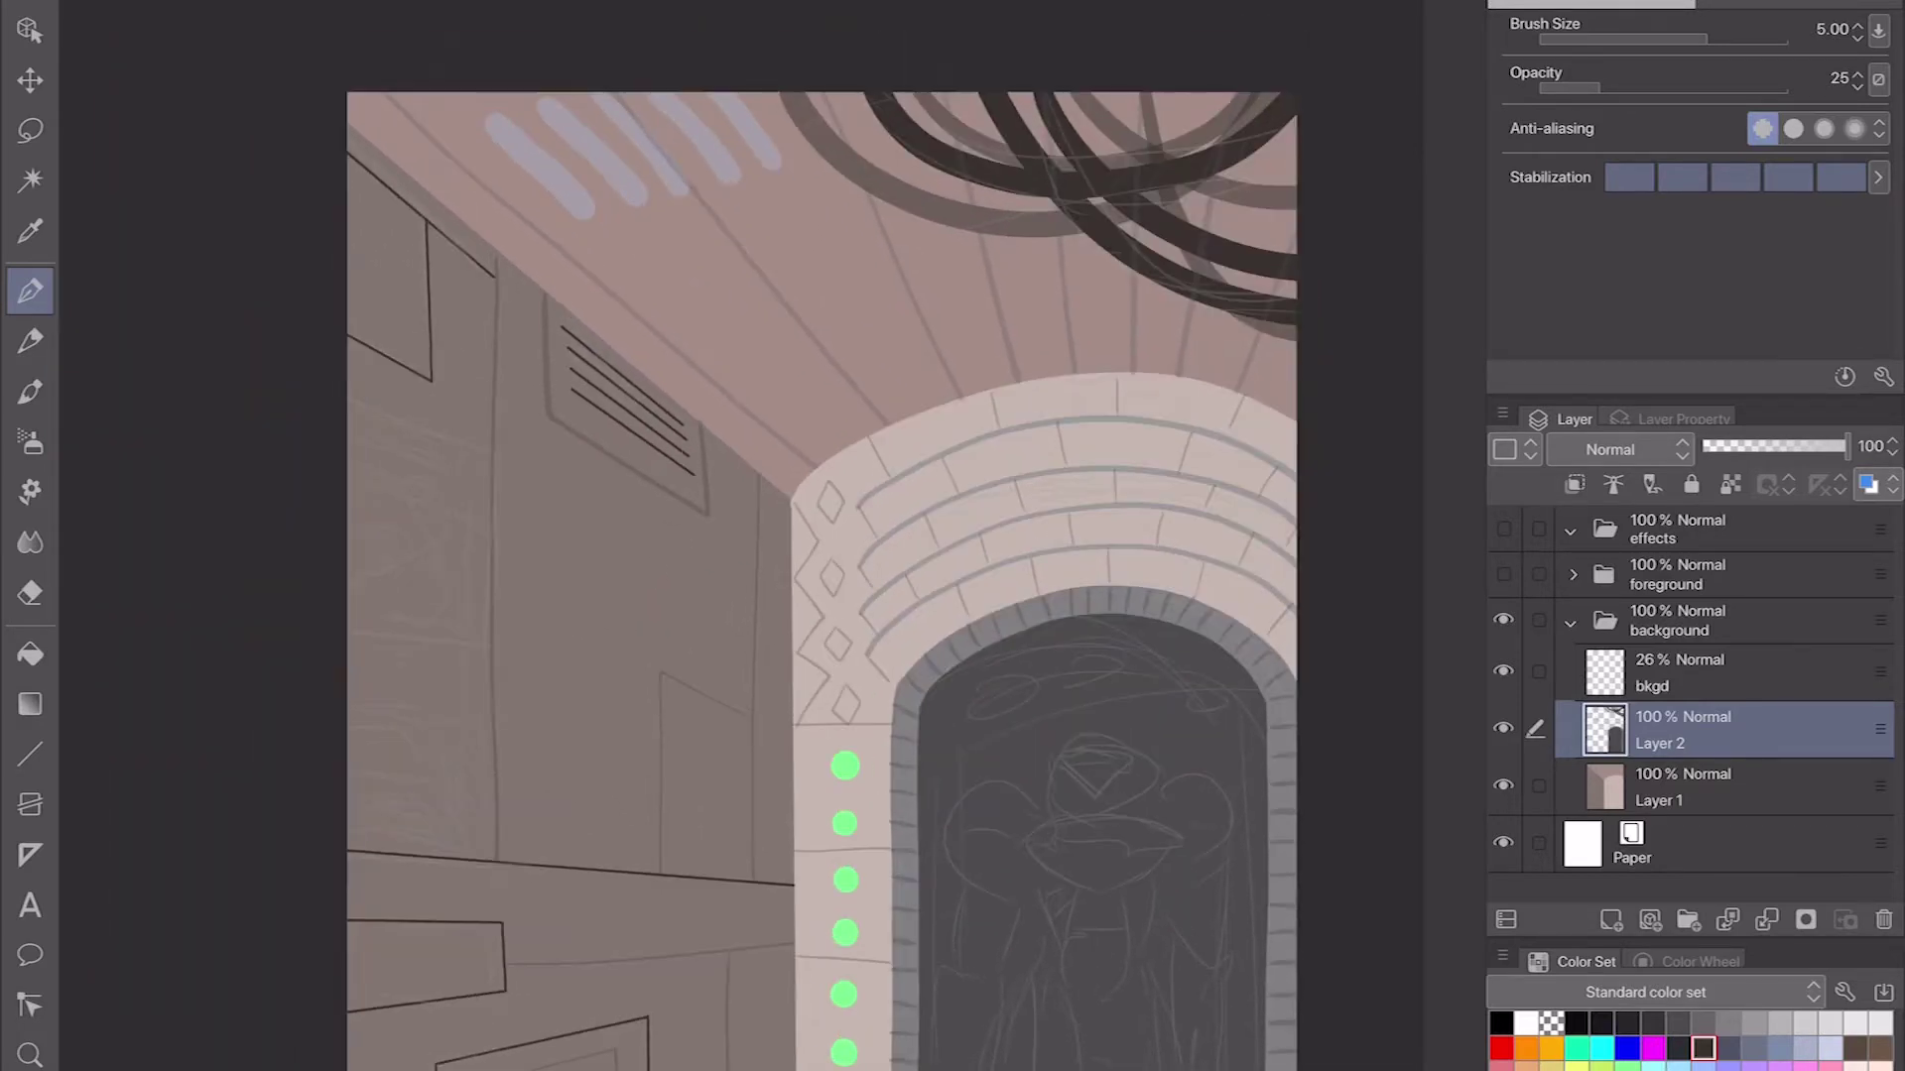
# Step: Shade the ceiling along the arch's outer edge and undo the extra arc above it
pyautogui.moveTo(791, 496)
pyautogui.mouseDown()
pyautogui.moveTo(1032, 381)
pyautogui.moveTo(1295, 422)
pyautogui.moveTo(824, 466)
pyautogui.mouseUp()
pyautogui.moveTo(978, 813); pyautogui.dragTo(963, 765)
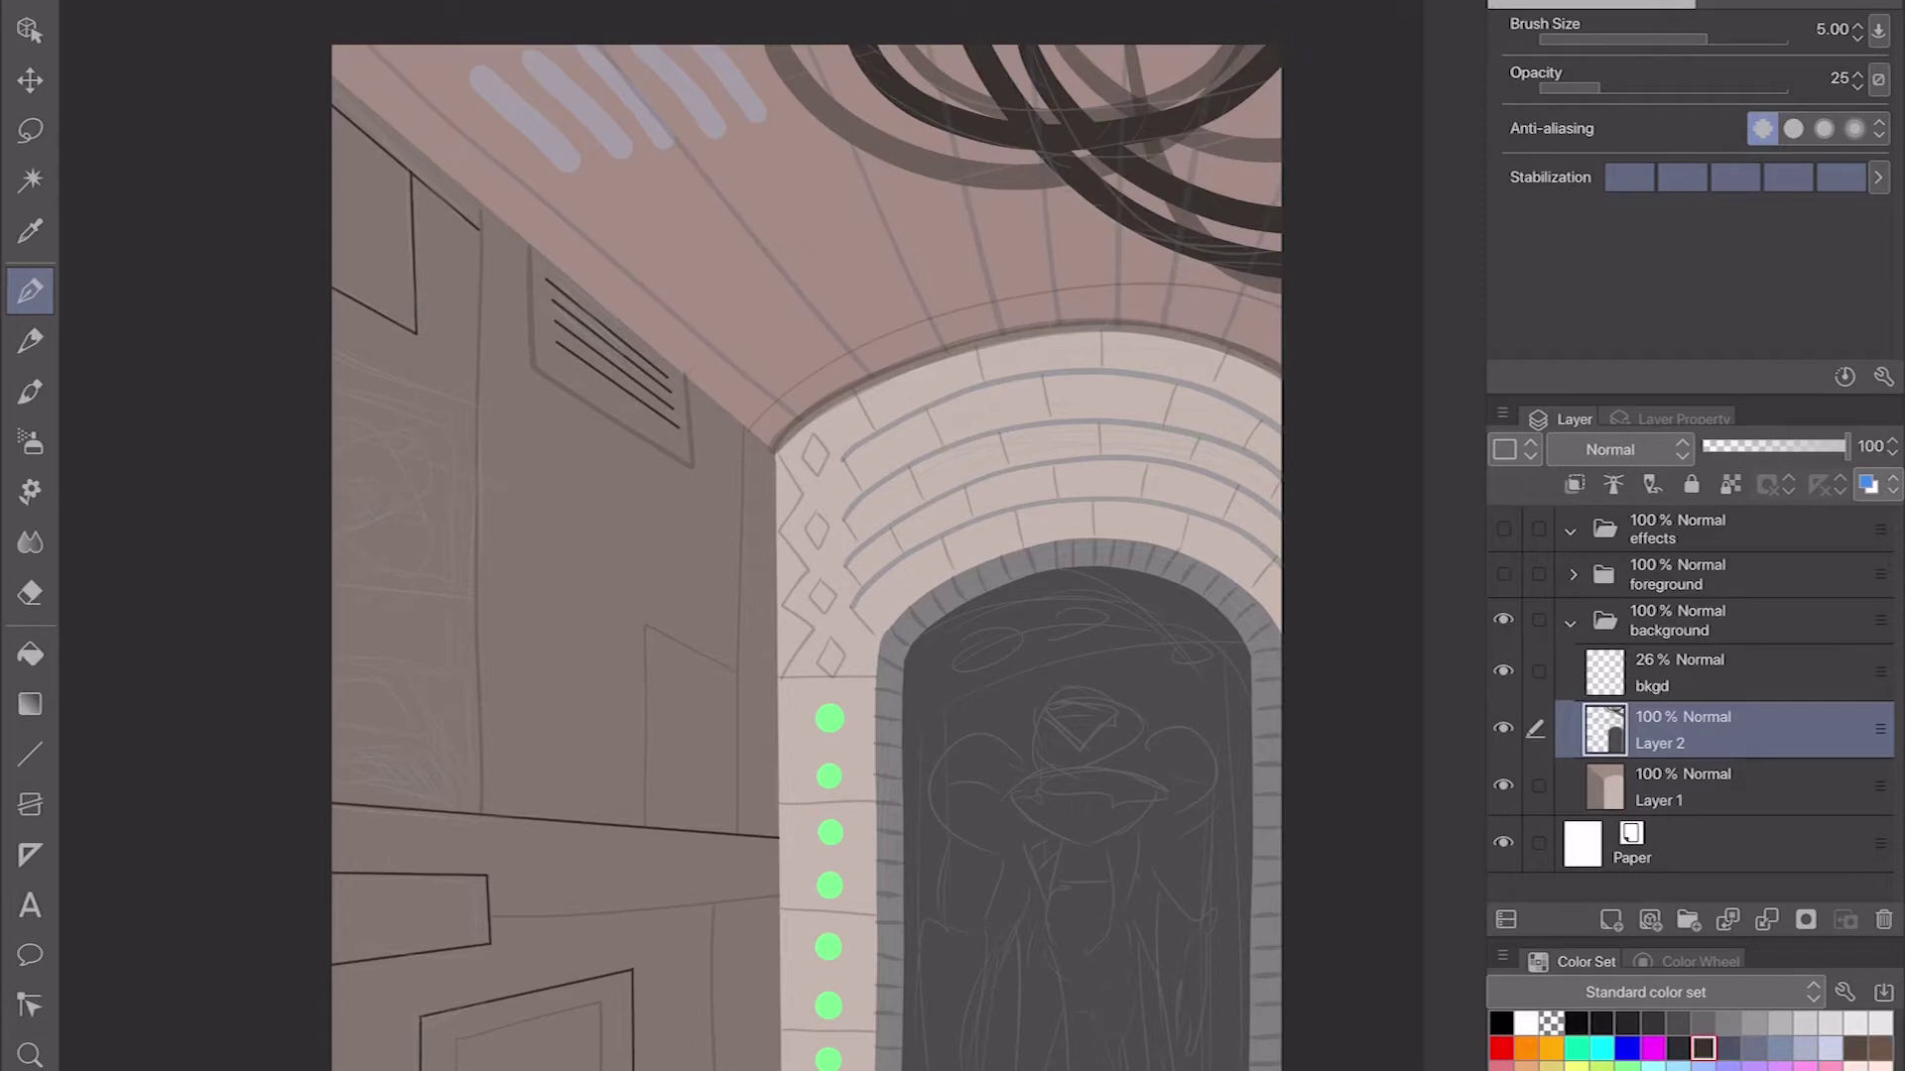
pyautogui.hotkey('ctrl', 'z')
# Step: Add finer plank lines between the existing ones on the ceiling and shade the wall corner beside the arch
pyautogui.moveTo(335, 56); pyautogui.dragTo(571, 262)
pyautogui.moveTo(1200, 738); pyautogui.dragTo(1243, 705)
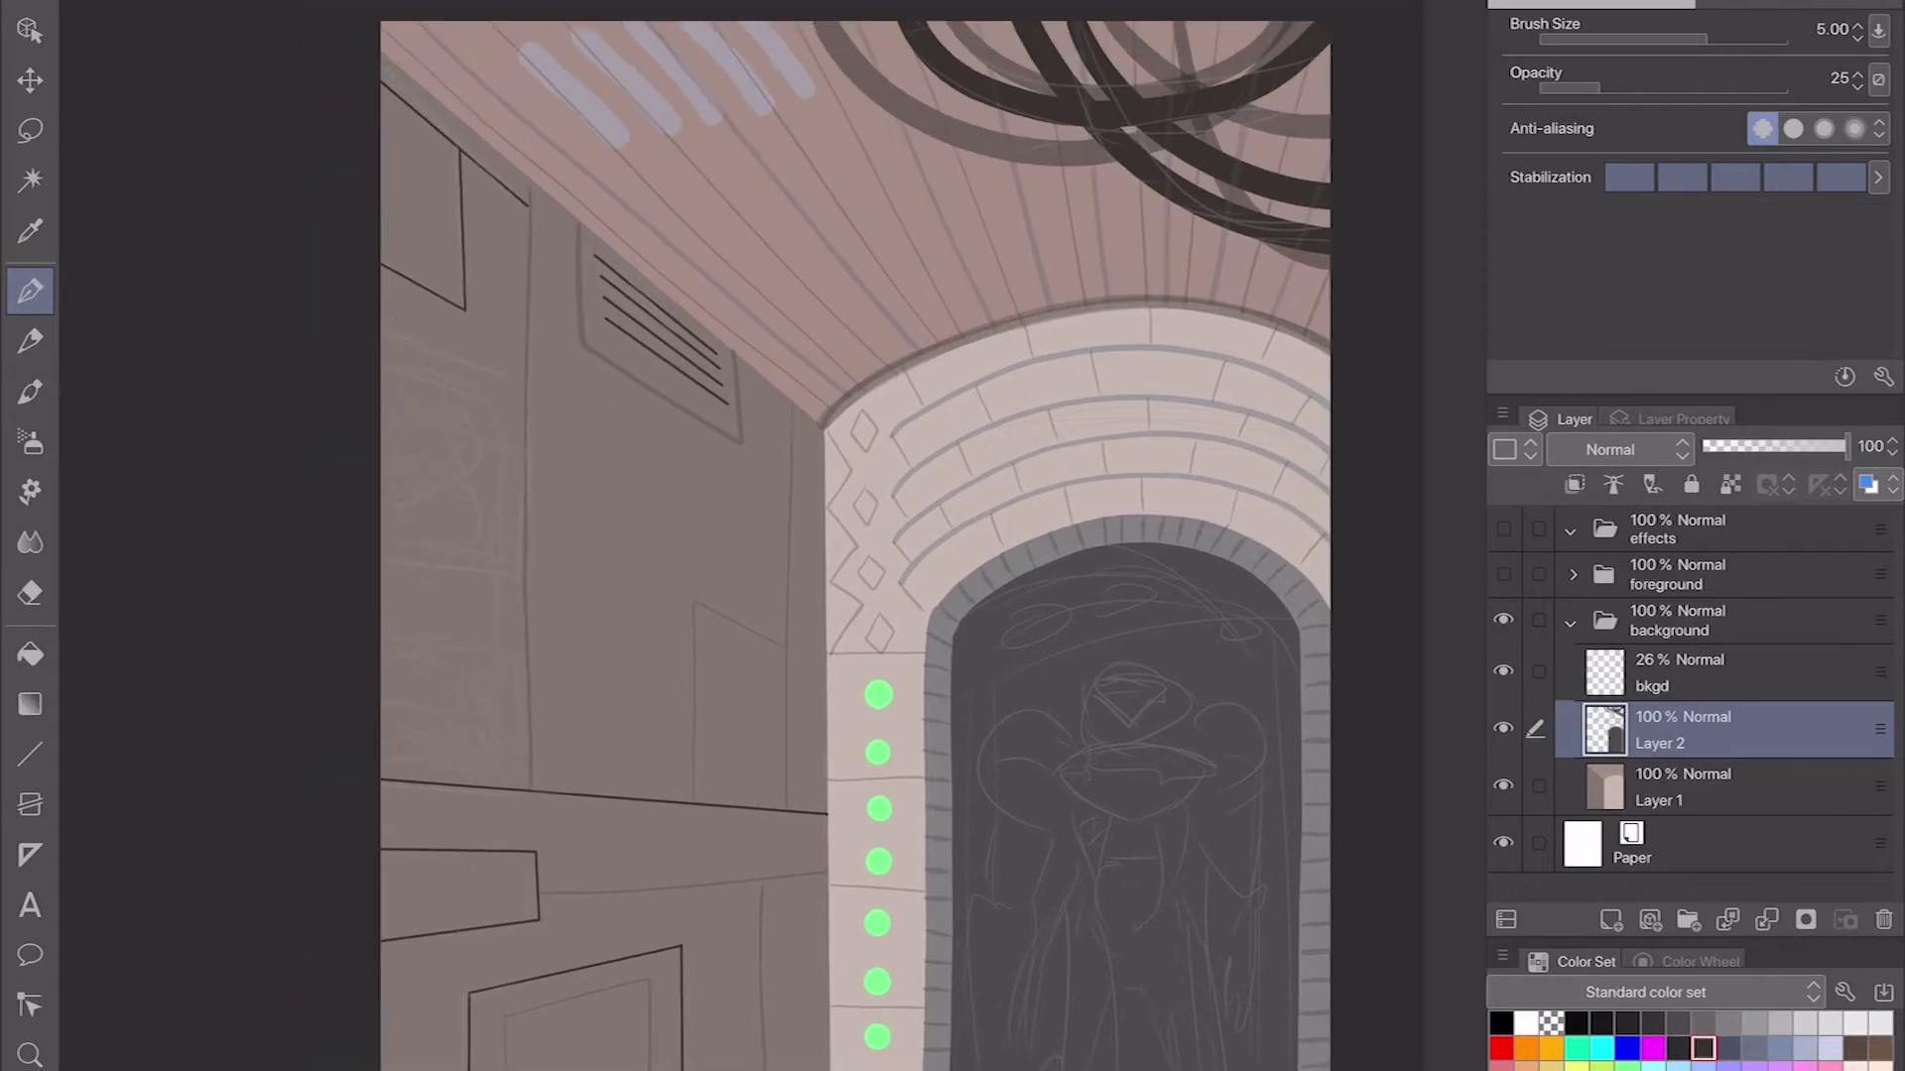
pyautogui.moveTo(821, 429); pyautogui.dragTo(838, 1070)
pyautogui.hotkey('ctrl', 'z')
pyautogui.moveTo(1182, 687)
pyautogui.mouseDown()
pyautogui.moveTo(1069, 659)
pyautogui.moveTo(1111, 570)
pyautogui.moveTo(1055, 799)
pyautogui.mouseUp()
pyautogui.scroll(5, 1131, 710)
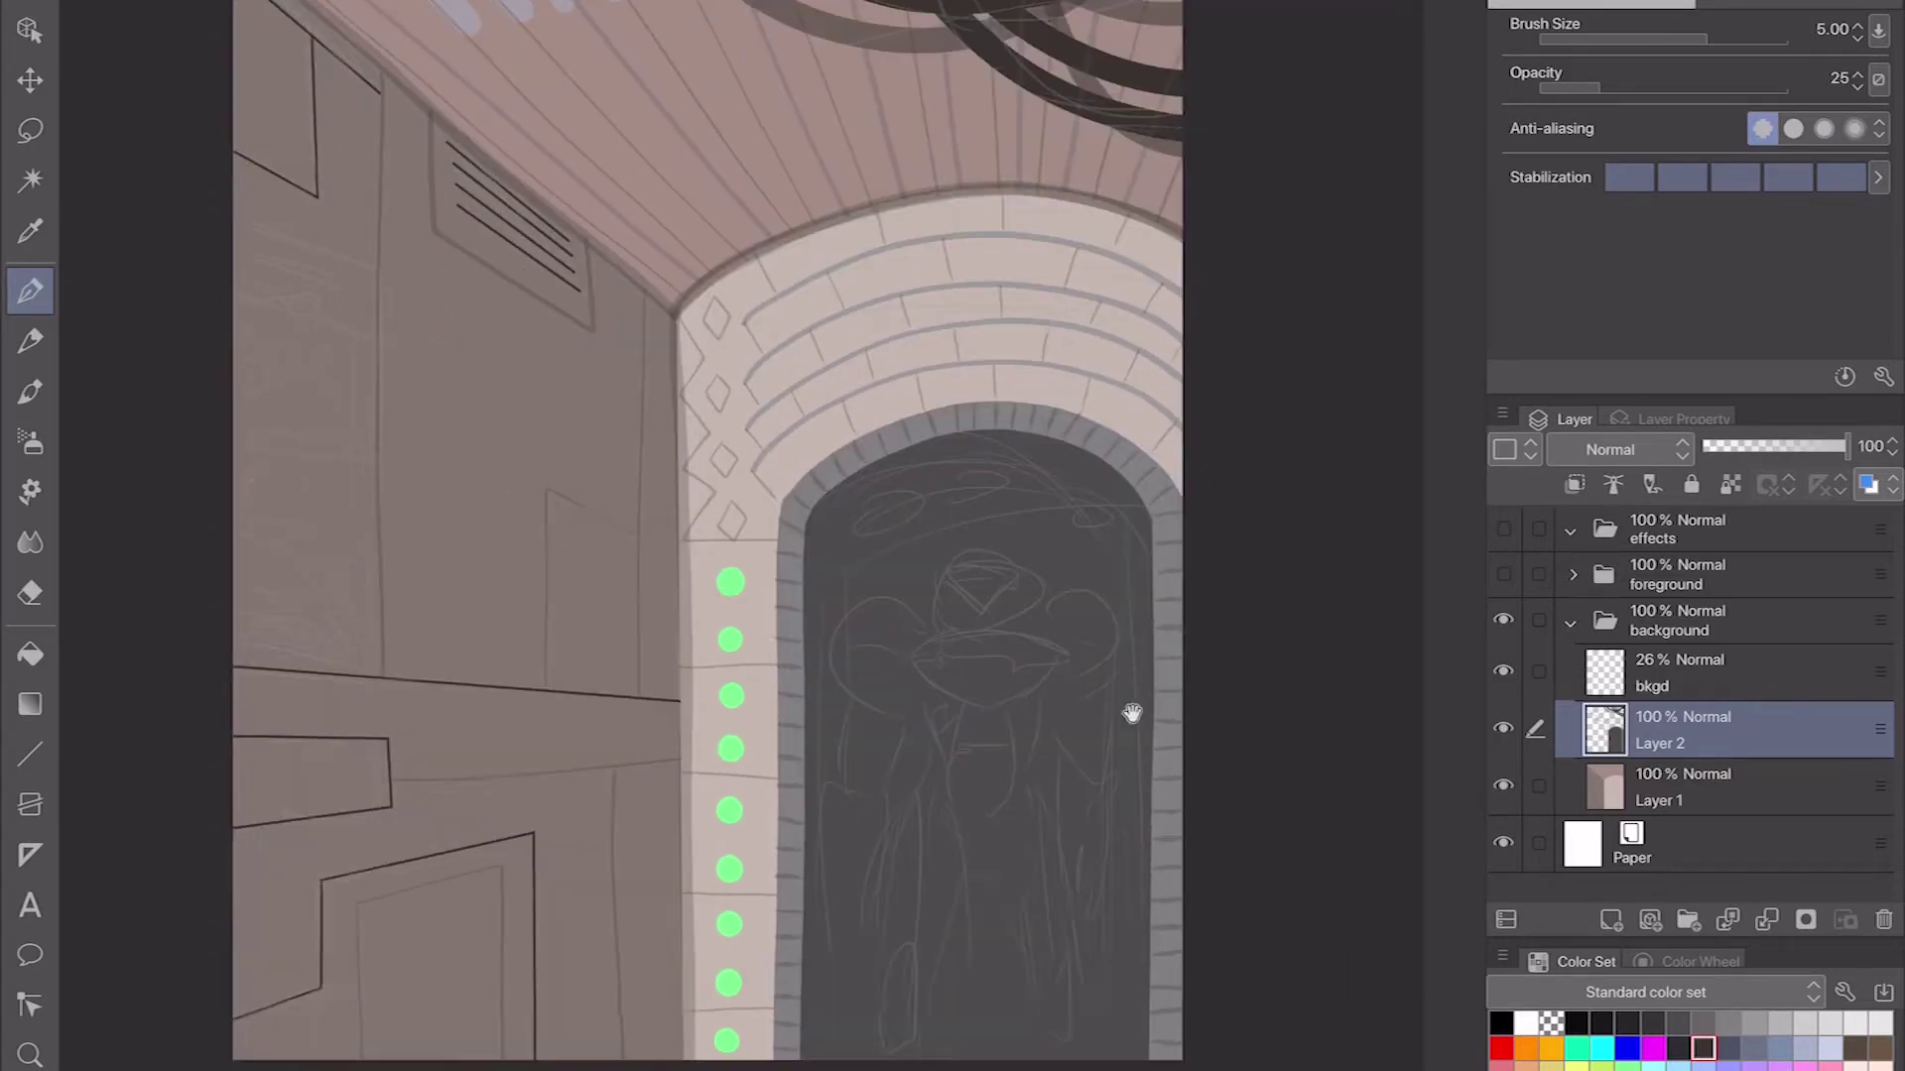
# Step: Add a new layer and paint two solid orange round shoulders for the armoured figure at 100 opacity
pyautogui.hotkey('ctrl', 'shift', 'n')
pyautogui.scroll(1, 695, 535)
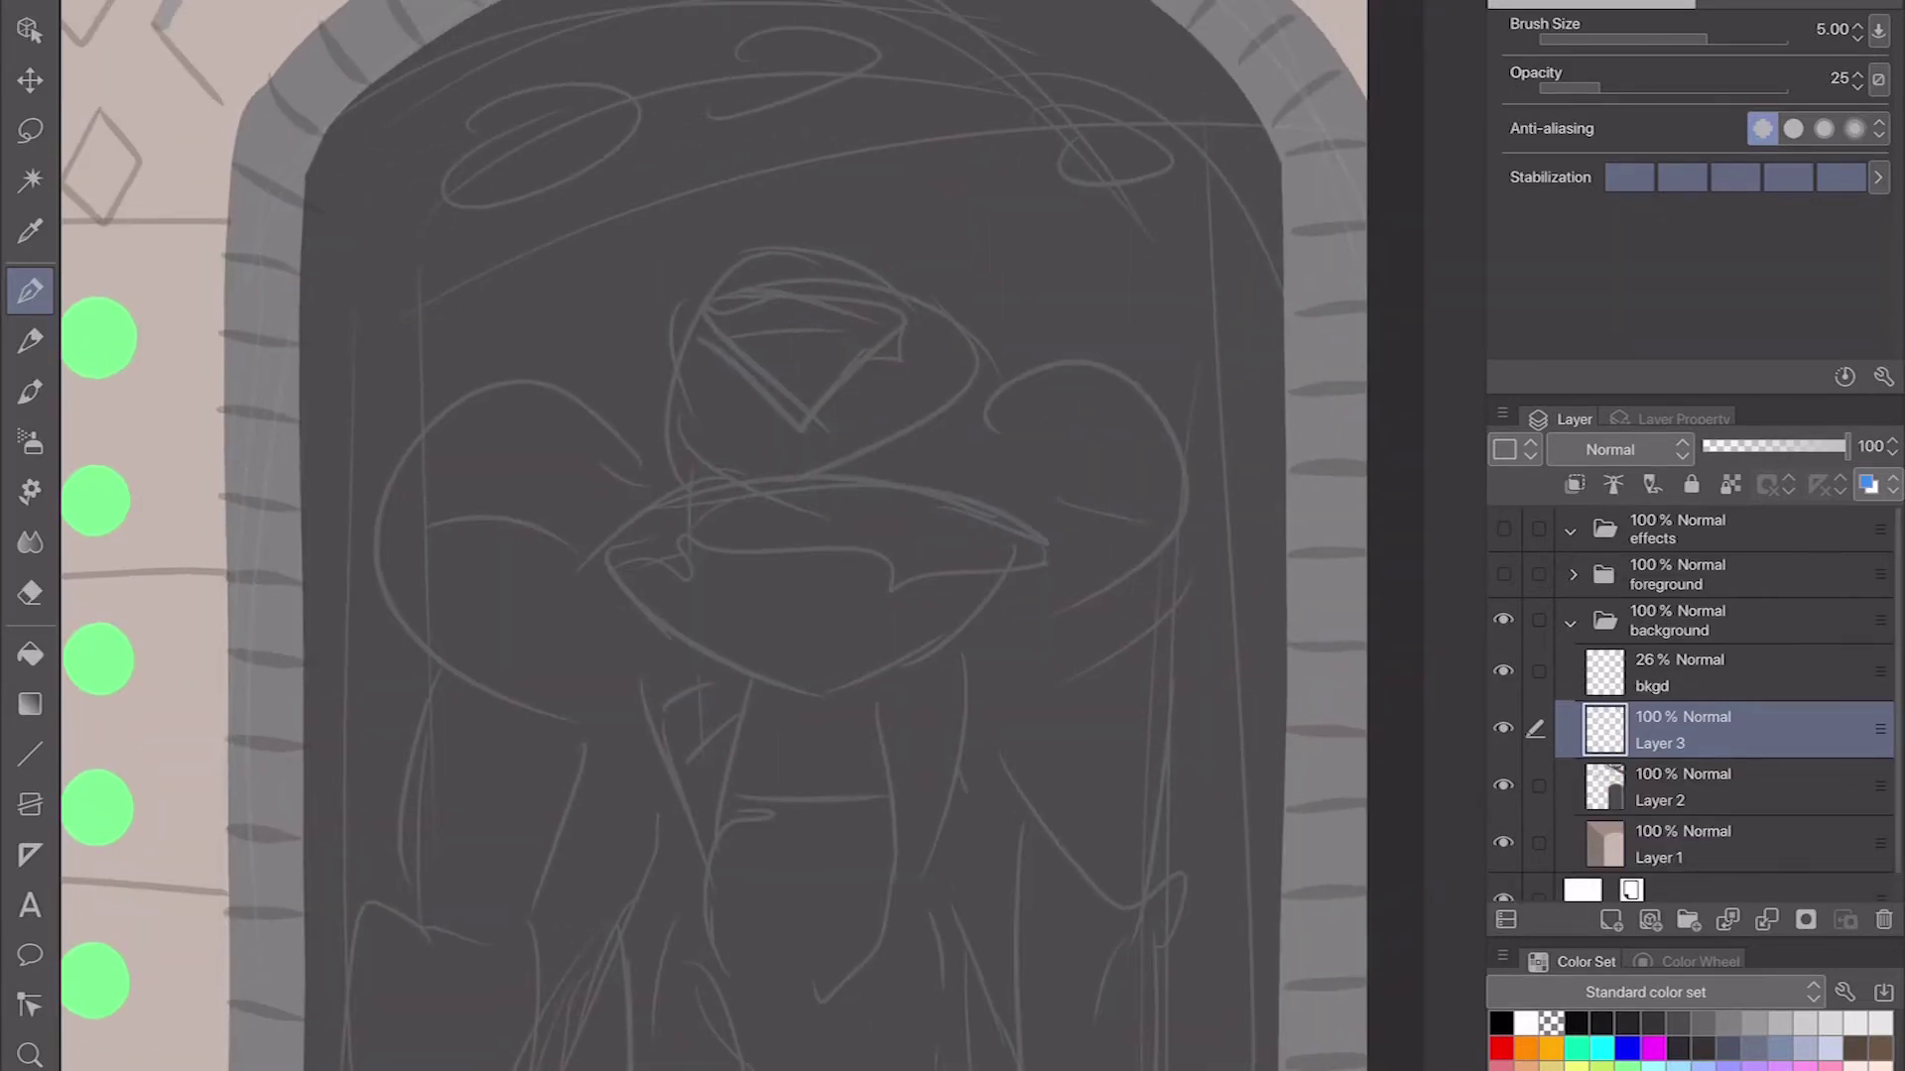
pyautogui.moveTo(409, 526); pyautogui.dragTo(627, 653)
pyautogui.moveTo(546, 392); pyautogui.dragTo(541, 397)
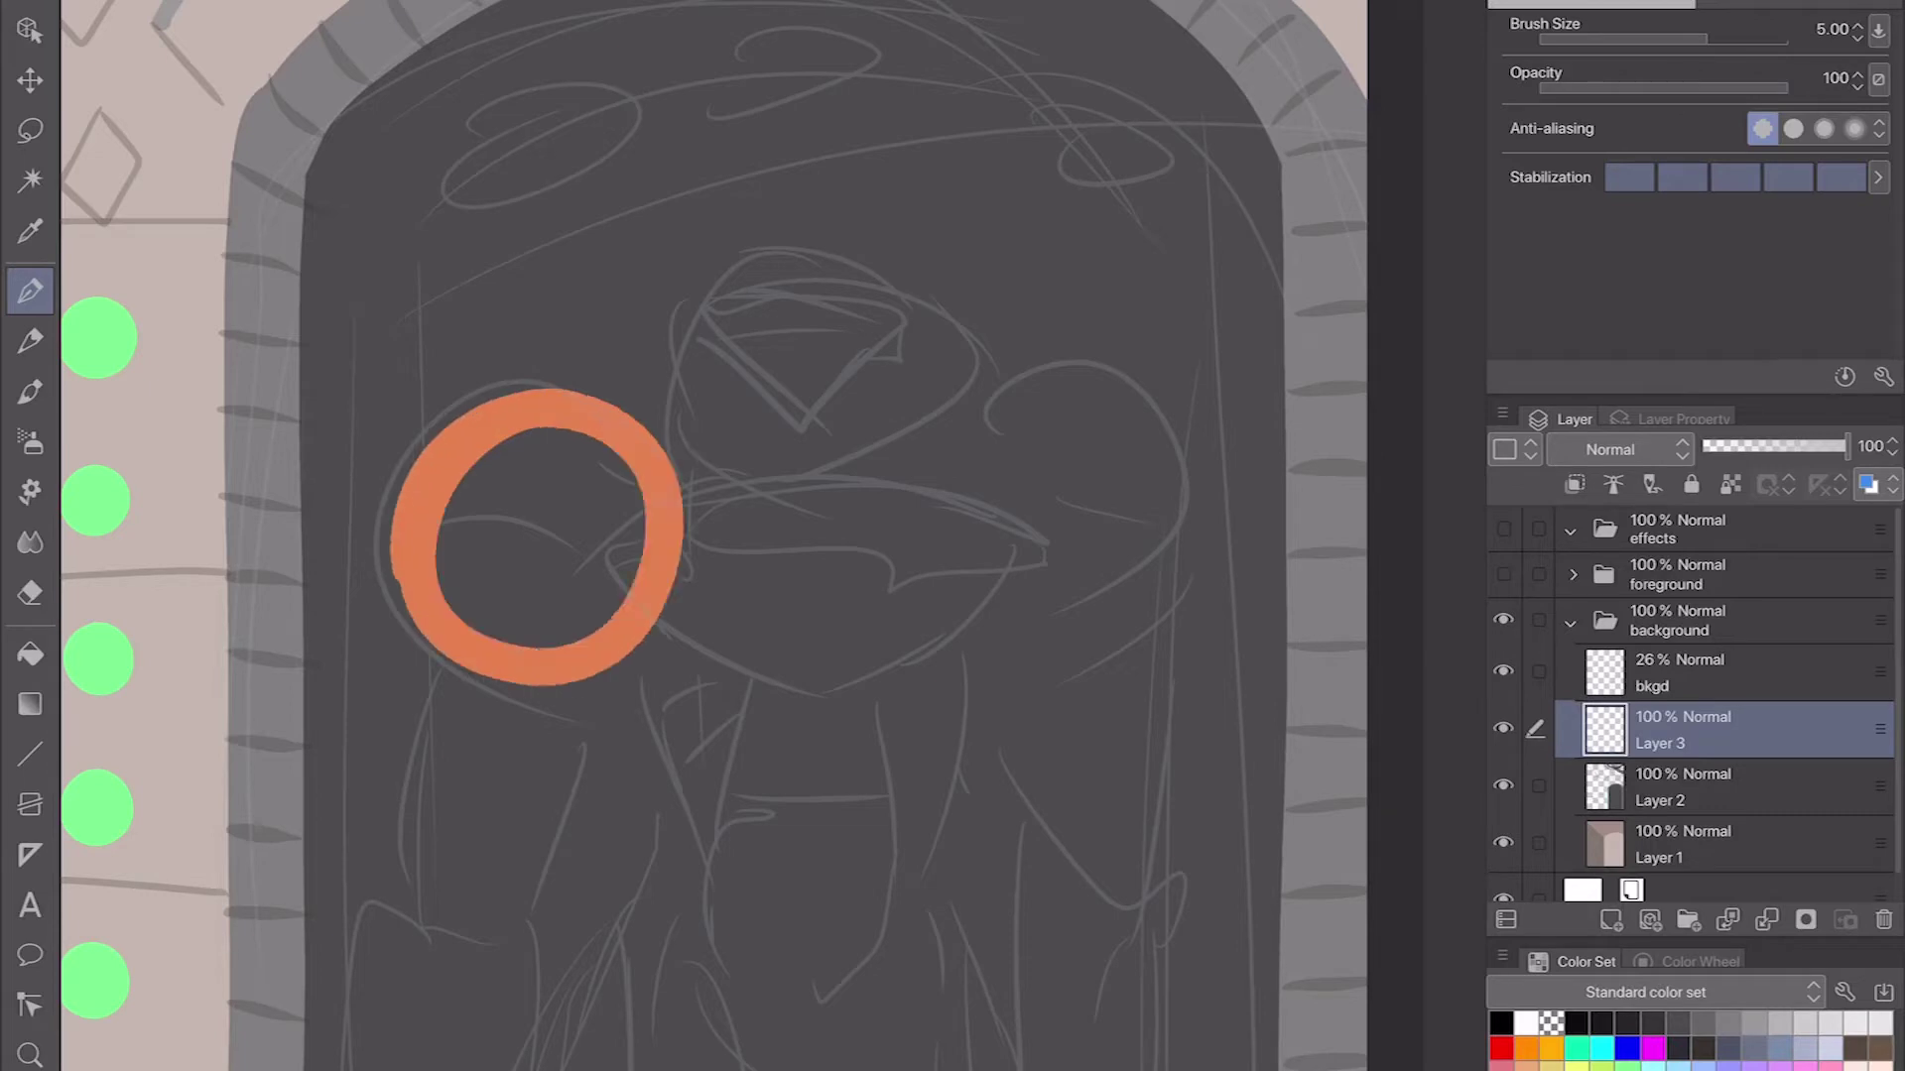
pyautogui.moveTo(456, 467); pyautogui.dragTo(615, 615)
pyautogui.moveTo(536, 521); pyautogui.dragTo(556, 556)
pyautogui.moveTo(1012, 565); pyautogui.dragTo(992, 536)
pyautogui.moveTo(1022, 467)
pyautogui.mouseDown()
pyautogui.moveTo(1111, 576)
pyautogui.moveTo(1087, 530)
pyautogui.mouseUp()
# Step: Add two rounded orange spikes on top of each shoulder
pyautogui.moveTo(501, 397)
pyautogui.mouseDown()
pyautogui.moveTo(496, 332)
pyautogui.moveTo(551, 387)
pyautogui.mouseUp()
pyautogui.moveTo(451, 407)
pyautogui.mouseDown()
pyautogui.moveTo(407, 382)
pyautogui.moveTo(391, 441)
pyautogui.mouseUp()
pyautogui.moveTo(1131, 392); pyautogui.dragTo(1131, 317)
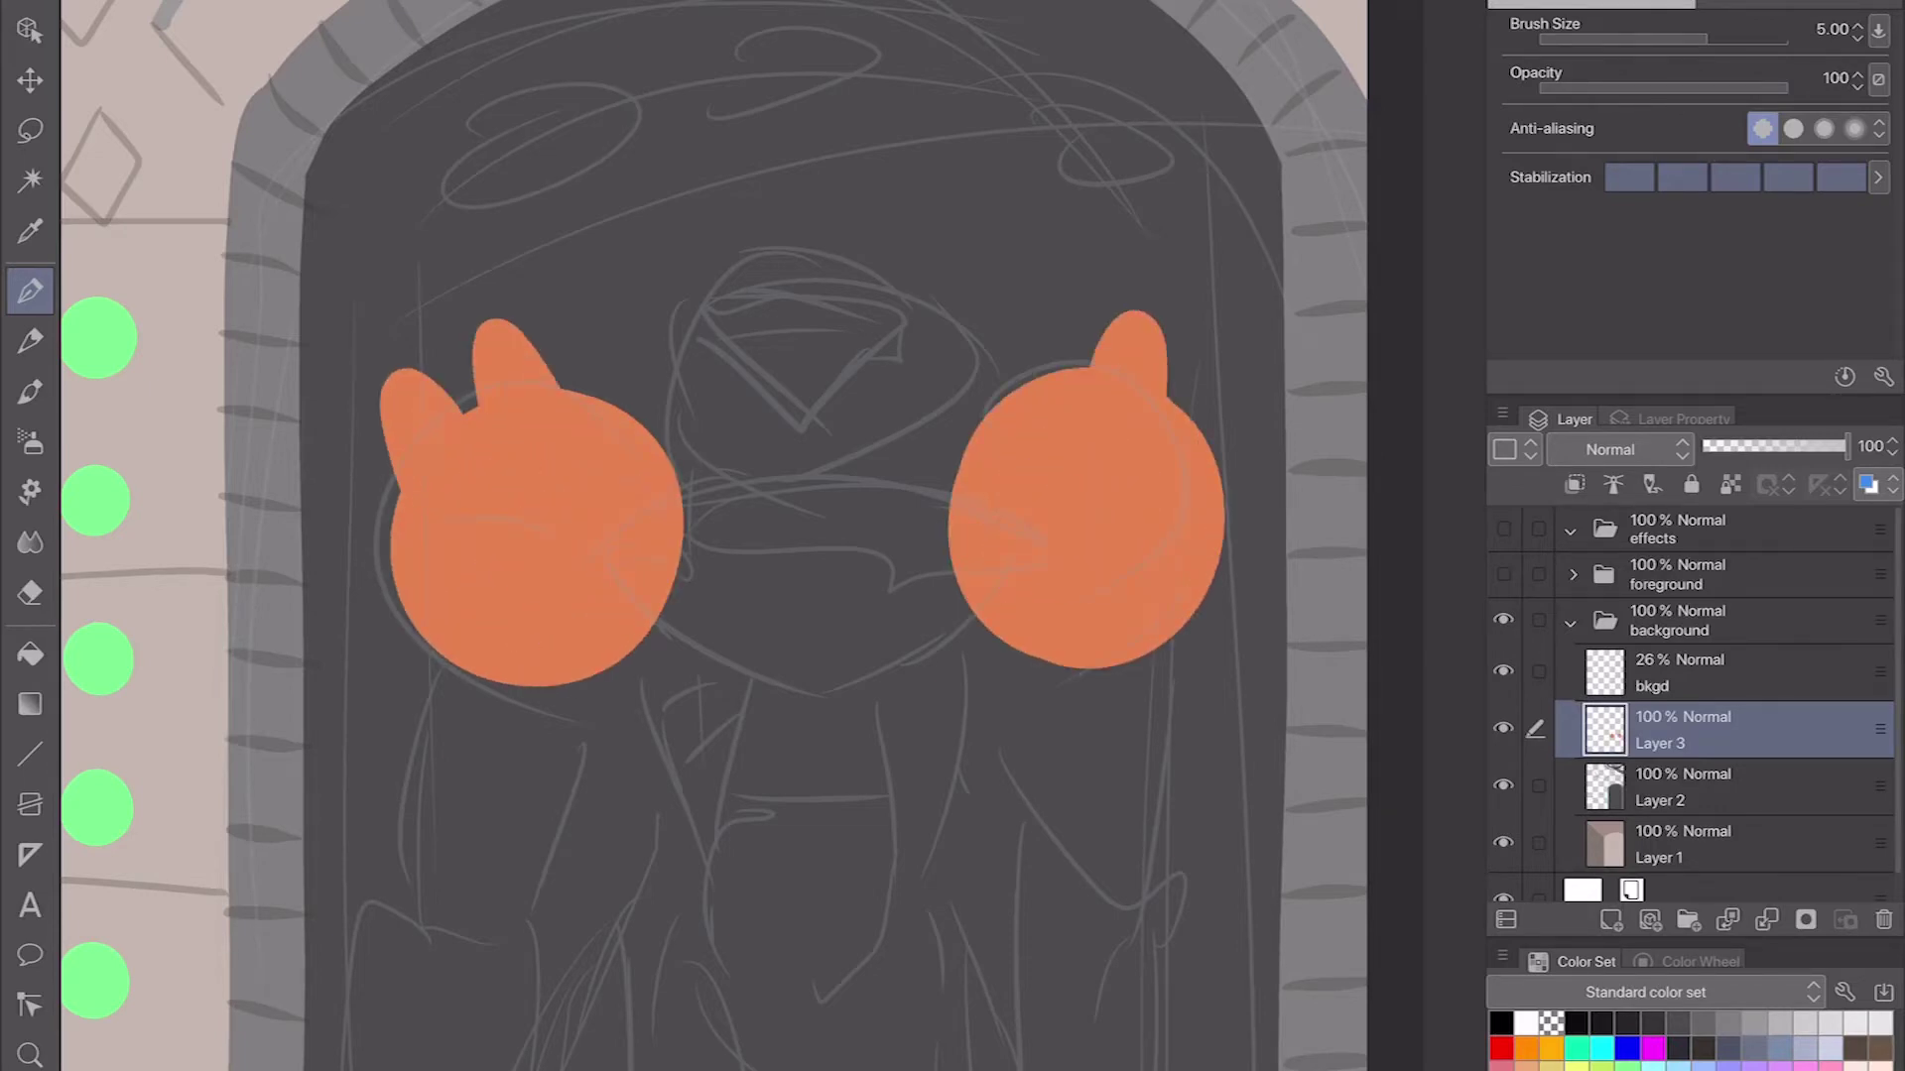
pyautogui.moveTo(1185, 436); pyautogui.dragTo(1245, 416)
# Step: Paint the figure's orange arms below both round shoulders
pyautogui.scroll(-5, 695, 536)
pyautogui.moveTo(472, 382)
pyautogui.mouseDown()
pyautogui.moveTo(427, 506)
pyautogui.moveTo(605, 417)
pyautogui.moveTo(516, 595)
pyautogui.mouseUp()
pyautogui.moveTo(526, 437); pyautogui.dragTo(531, 481)
pyautogui.moveTo(1180, 357); pyautogui.dragTo(1175, 536)
pyautogui.moveTo(1032, 358); pyautogui.dragTo(1181, 595)
pyautogui.moveTo(1091, 377); pyautogui.dragTo(1140, 566)
# Step: Paint the figure's solid red helmet between the shoulders and refine its shape
pyautogui.moveTo(1204, 669); pyautogui.dragTo(1134, 782)
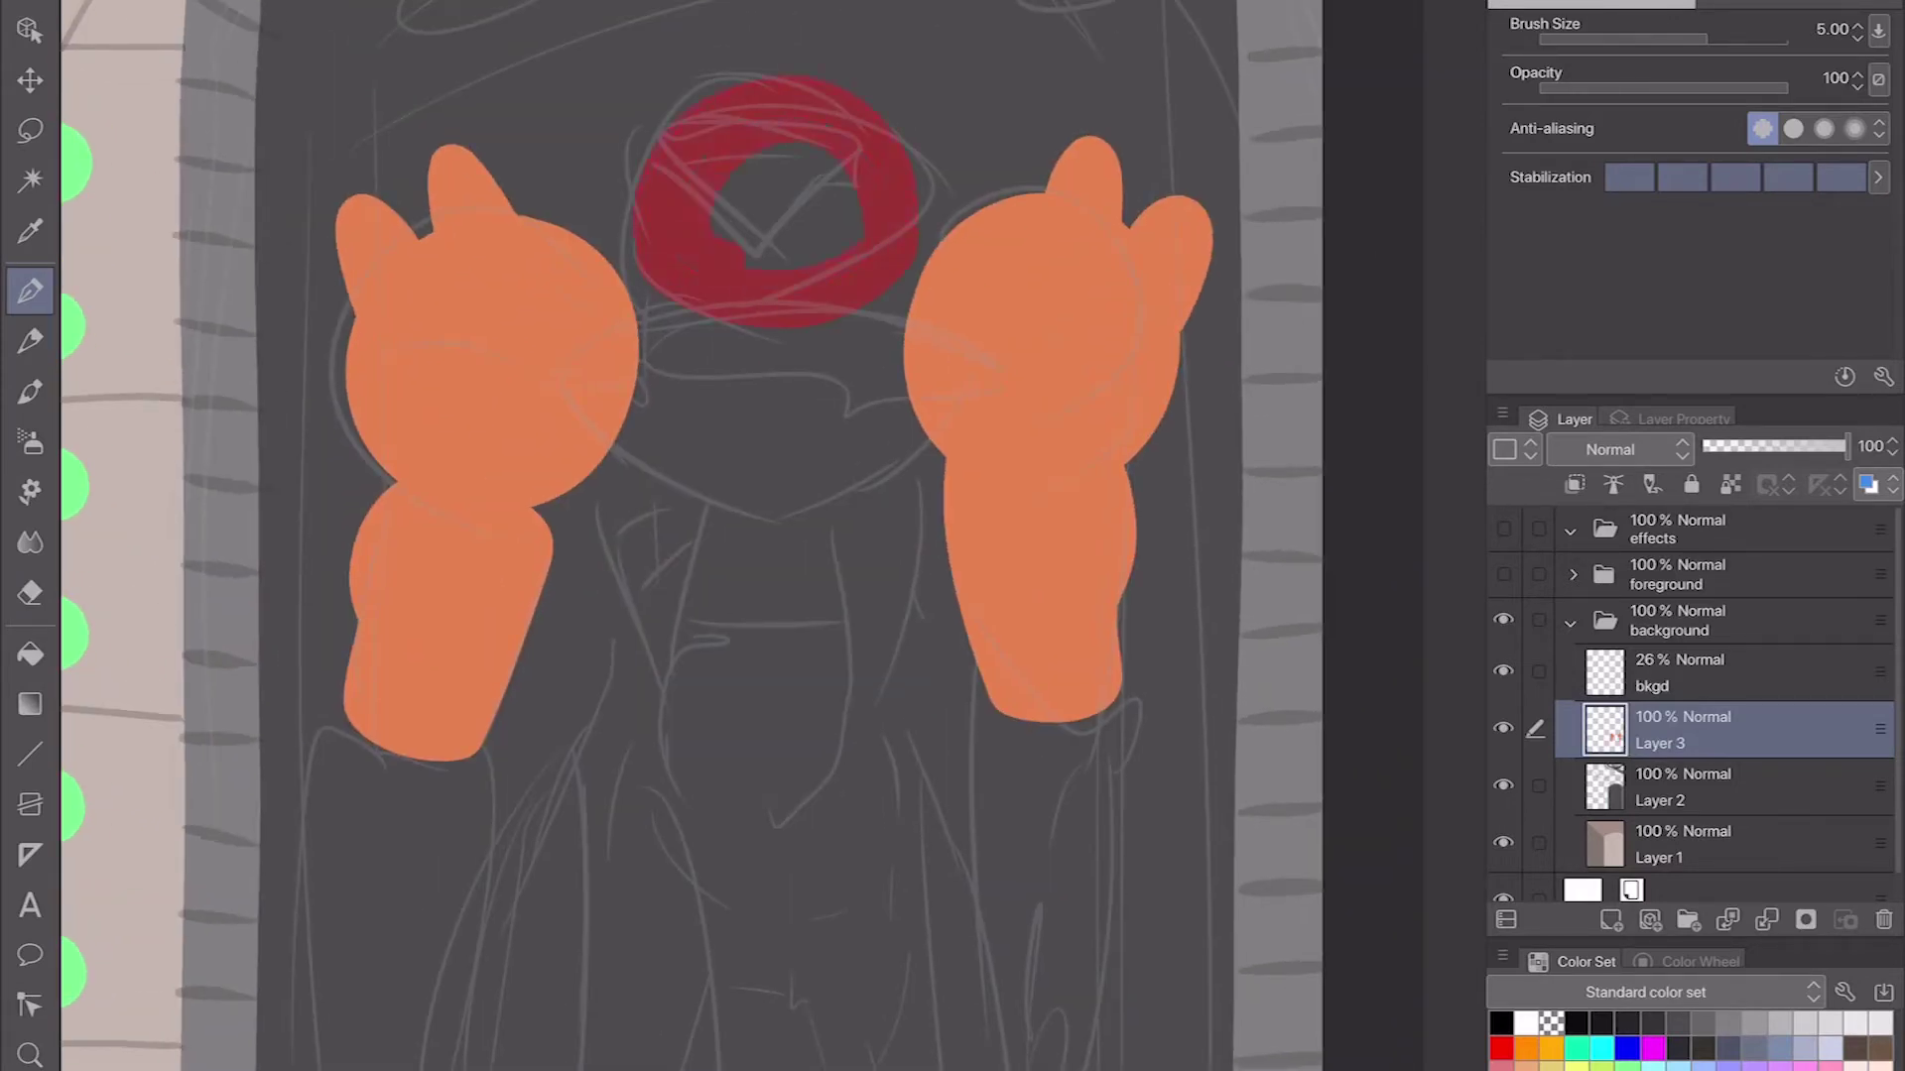
pyautogui.scroll(5, 694, 536)
pyautogui.hotkey('ctrl', 'z')
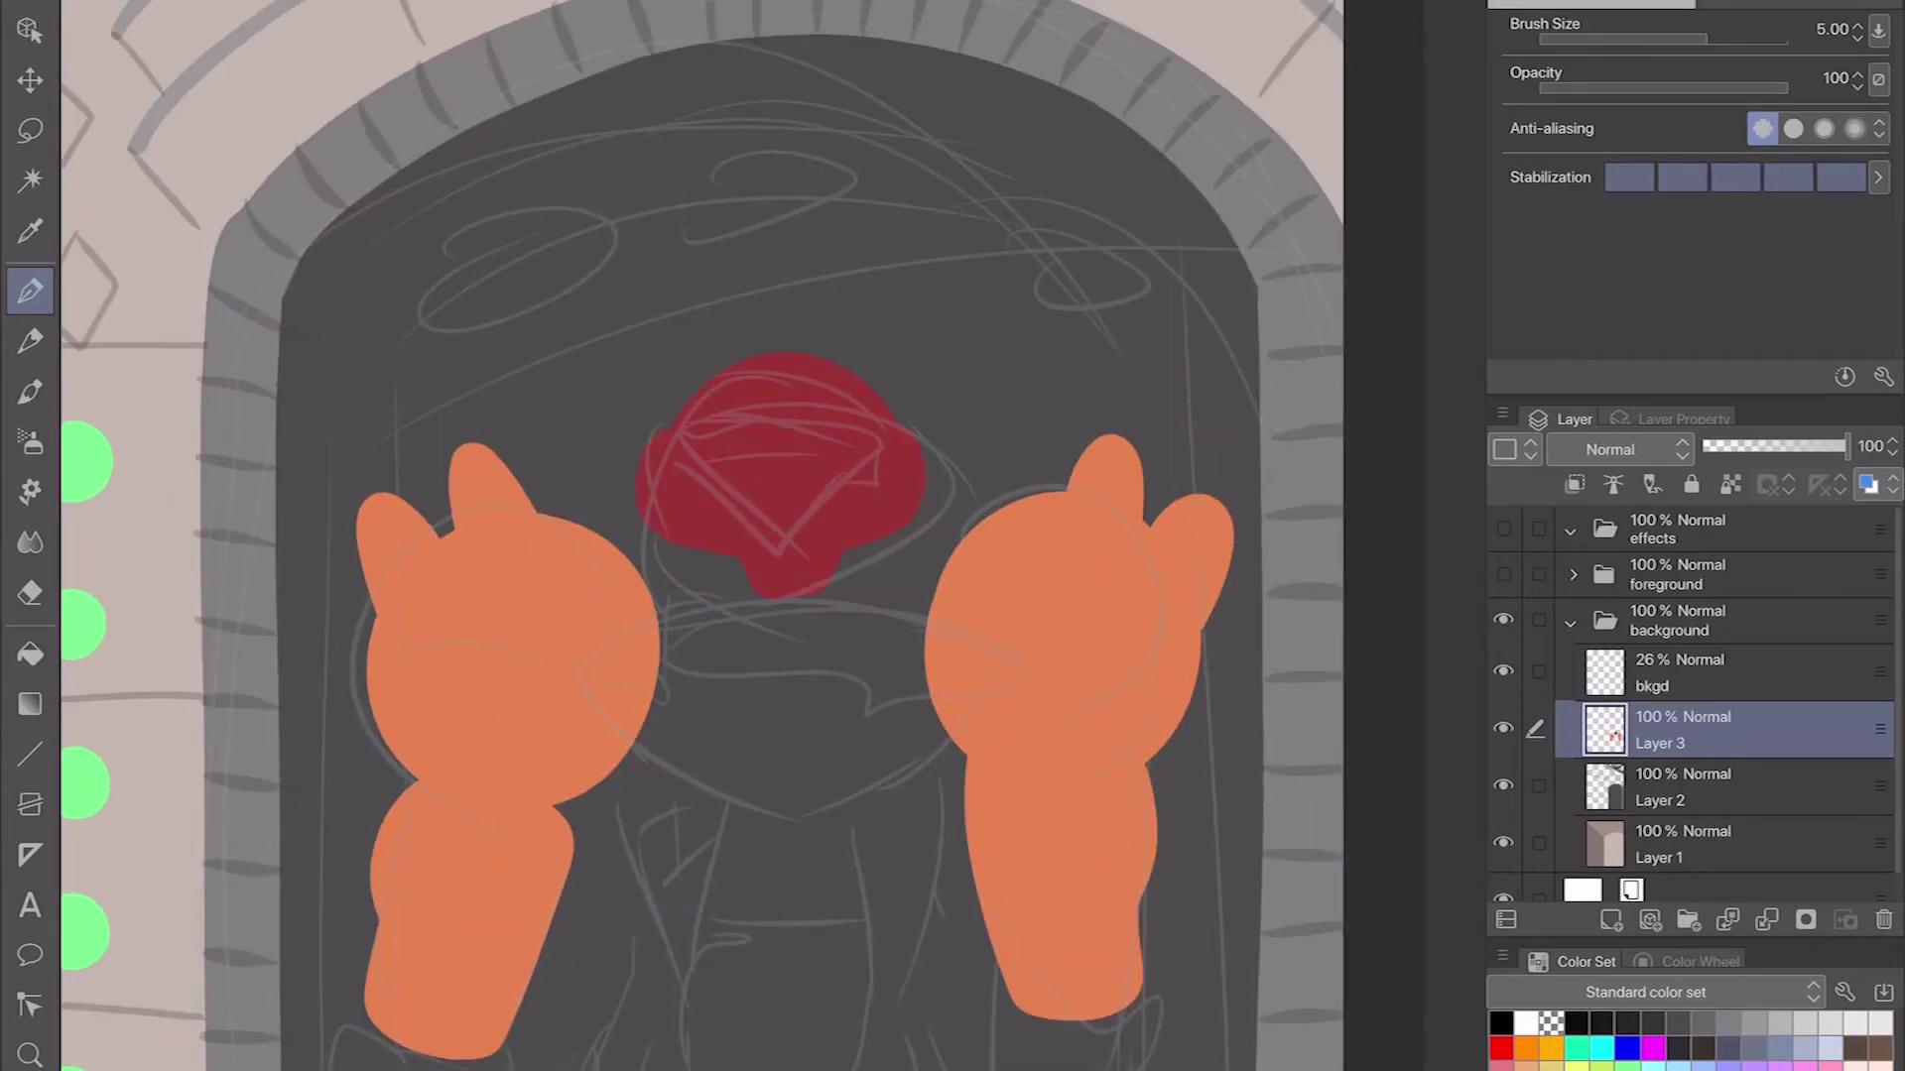
# Step: Paint a green T-shaped visor and blue-grey cheek sections on the red helmet
pyautogui.moveTo(700, 425)
pyautogui.mouseDown()
pyautogui.moveTo(872, 424)
pyautogui.moveTo(784, 523)
pyautogui.moveTo(868, 446)
pyautogui.mouseUp()
pyautogui.moveTo(735, 457); pyautogui.dragTo(794, 511)
pyautogui.moveTo(696, 425)
pyautogui.mouseDown()
pyautogui.moveTo(779, 526)
pyautogui.moveTo(903, 520)
pyautogui.mouseUp()
pyautogui.click(1728, 1048)
pyautogui.hotkey('ctrl', 'z')
pyautogui.moveTo(670, 536); pyautogui.dragTo(749, 581)
# Step: Outline the figure's chest plate below the helmet and fill it with solid red
pyautogui.moveTo(1115, 804); pyautogui.dragTo(1080, 614)
pyautogui.moveTo(659, 375)
pyautogui.mouseDown()
pyautogui.moveTo(545, 496)
pyautogui.moveTo(943, 480)
pyautogui.moveTo(834, 372)
pyautogui.mouseUp()
pyautogui.press('g')
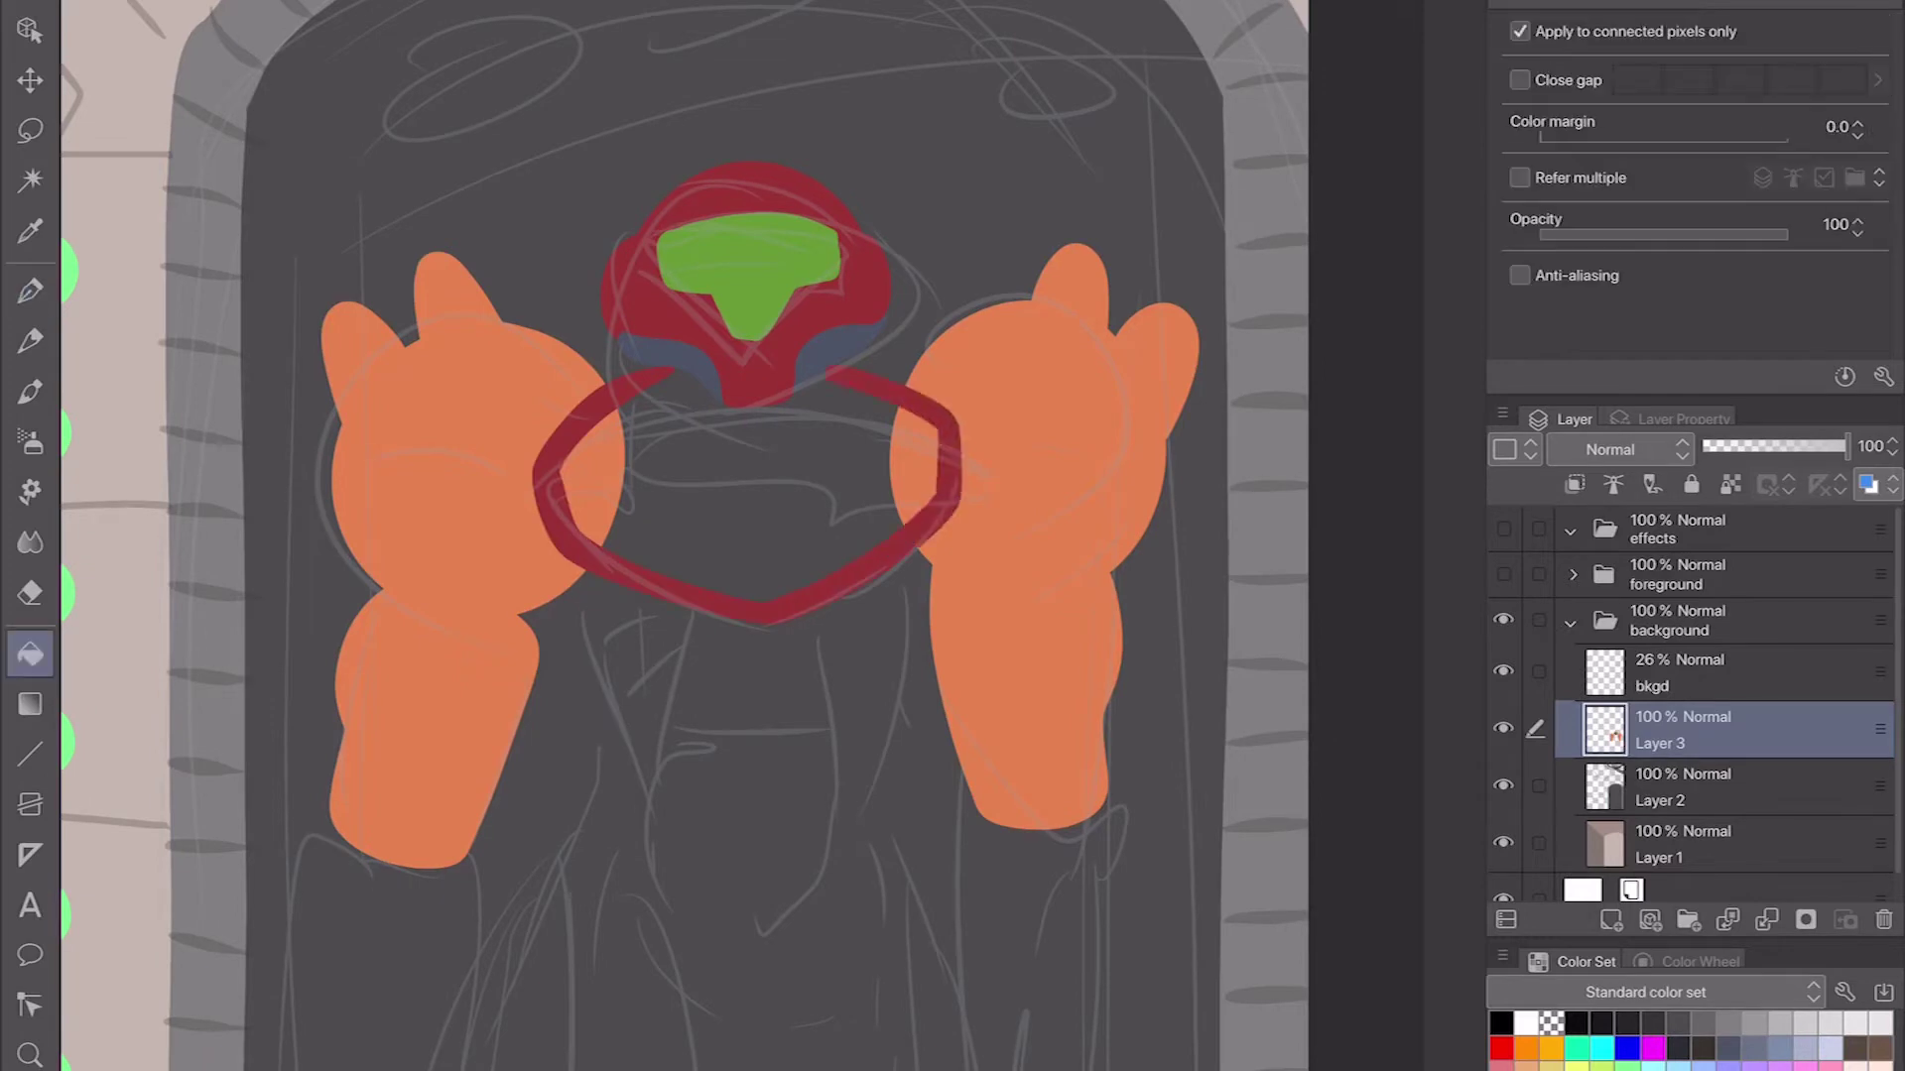
pyautogui.click(754, 496)
# Step: Sample the visor's green and paint two slanted, tapering green slits on the red chest plate
pyautogui.press('i')
pyautogui.click(744, 253)
pyautogui.press('p')
pyautogui.moveTo(566, 447); pyautogui.dragTo(672, 496)
pyautogui.moveTo(913, 446); pyautogui.dragTo(821, 501)
# Step: Choose a muted yellow, outline the figure's torso from chest plate to crotch, and fill it
pyautogui.moveTo(1120, 688)
pyautogui.mouseDown()
pyautogui.moveTo(1116, 433)
pyautogui.moveTo(1097, 502)
pyautogui.moveTo(1089, 411)
pyautogui.mouseUp()
pyautogui.click(1699, 961)
pyautogui.moveTo(547, 288); pyautogui.dragTo(610, 476)
pyautogui.moveTo(898, 278); pyautogui.dragTo(819, 496)
pyautogui.moveTo(610, 476); pyautogui.dragTo(620, 729)
pyautogui.moveTo(818, 496); pyautogui.dragTo(804, 744)
pyautogui.moveTo(605, 515)
pyautogui.mouseDown()
pyautogui.moveTo(575, 640)
pyautogui.moveTo(724, 799)
pyautogui.mouseUp()
pyautogui.moveTo(724, 799); pyautogui.dragTo(854, 704)
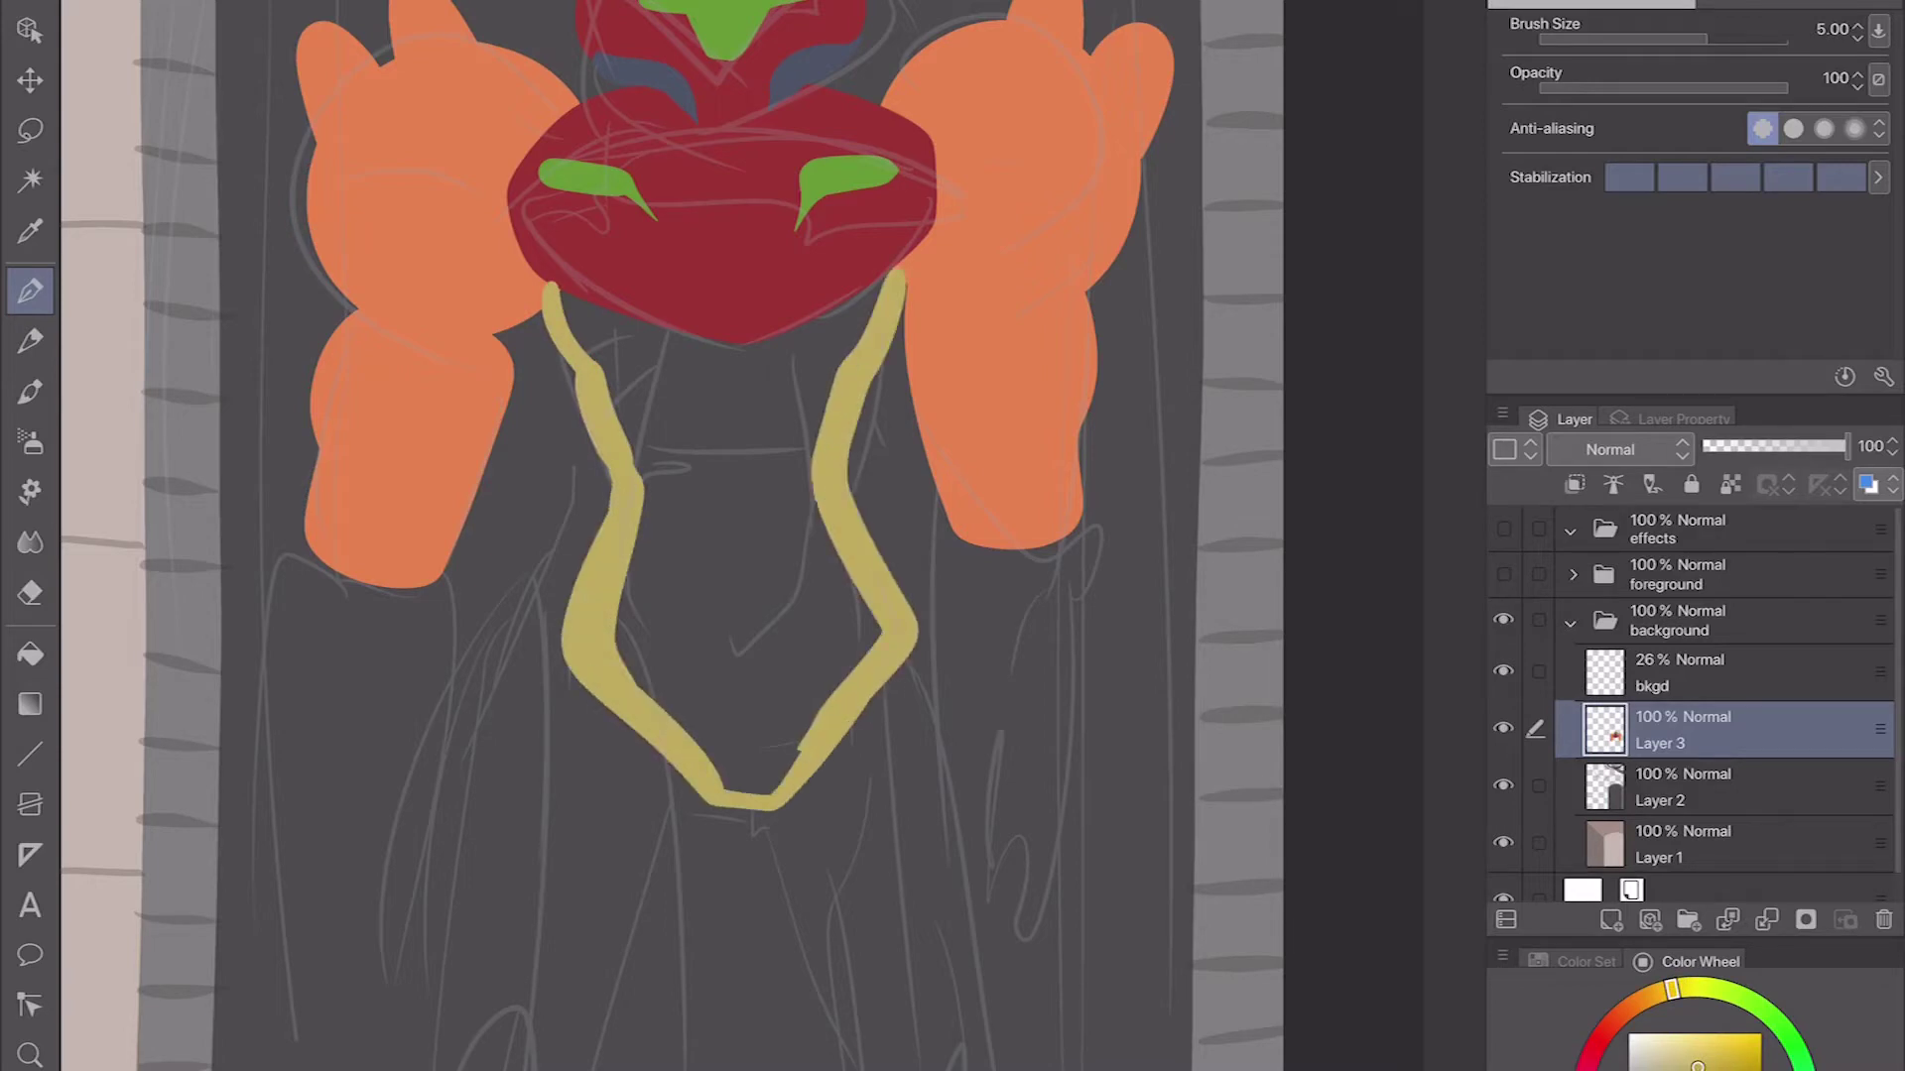
pyautogui.click(734, 596)
# Step: Paint blue-grey bands along both hip edges of the yellow torso and below both orange upper arms
pyautogui.scroll(2, 936, 778)
pyautogui.scroll(-5, 936, 778)
pyautogui.click(1577, 962)
pyautogui.click(1754, 1049)
pyautogui.moveTo(580, 402); pyautogui.dragTo(710, 540)
pyautogui.moveTo(932, 392)
pyautogui.mouseDown()
pyautogui.moveTo(809, 555)
pyautogui.moveTo(821, 868)
pyautogui.mouseUp()
pyautogui.moveTo(367, 675); pyautogui.dragTo(477, 705)
pyautogui.moveTo(1012, 649); pyautogui.dragTo(1141, 643)
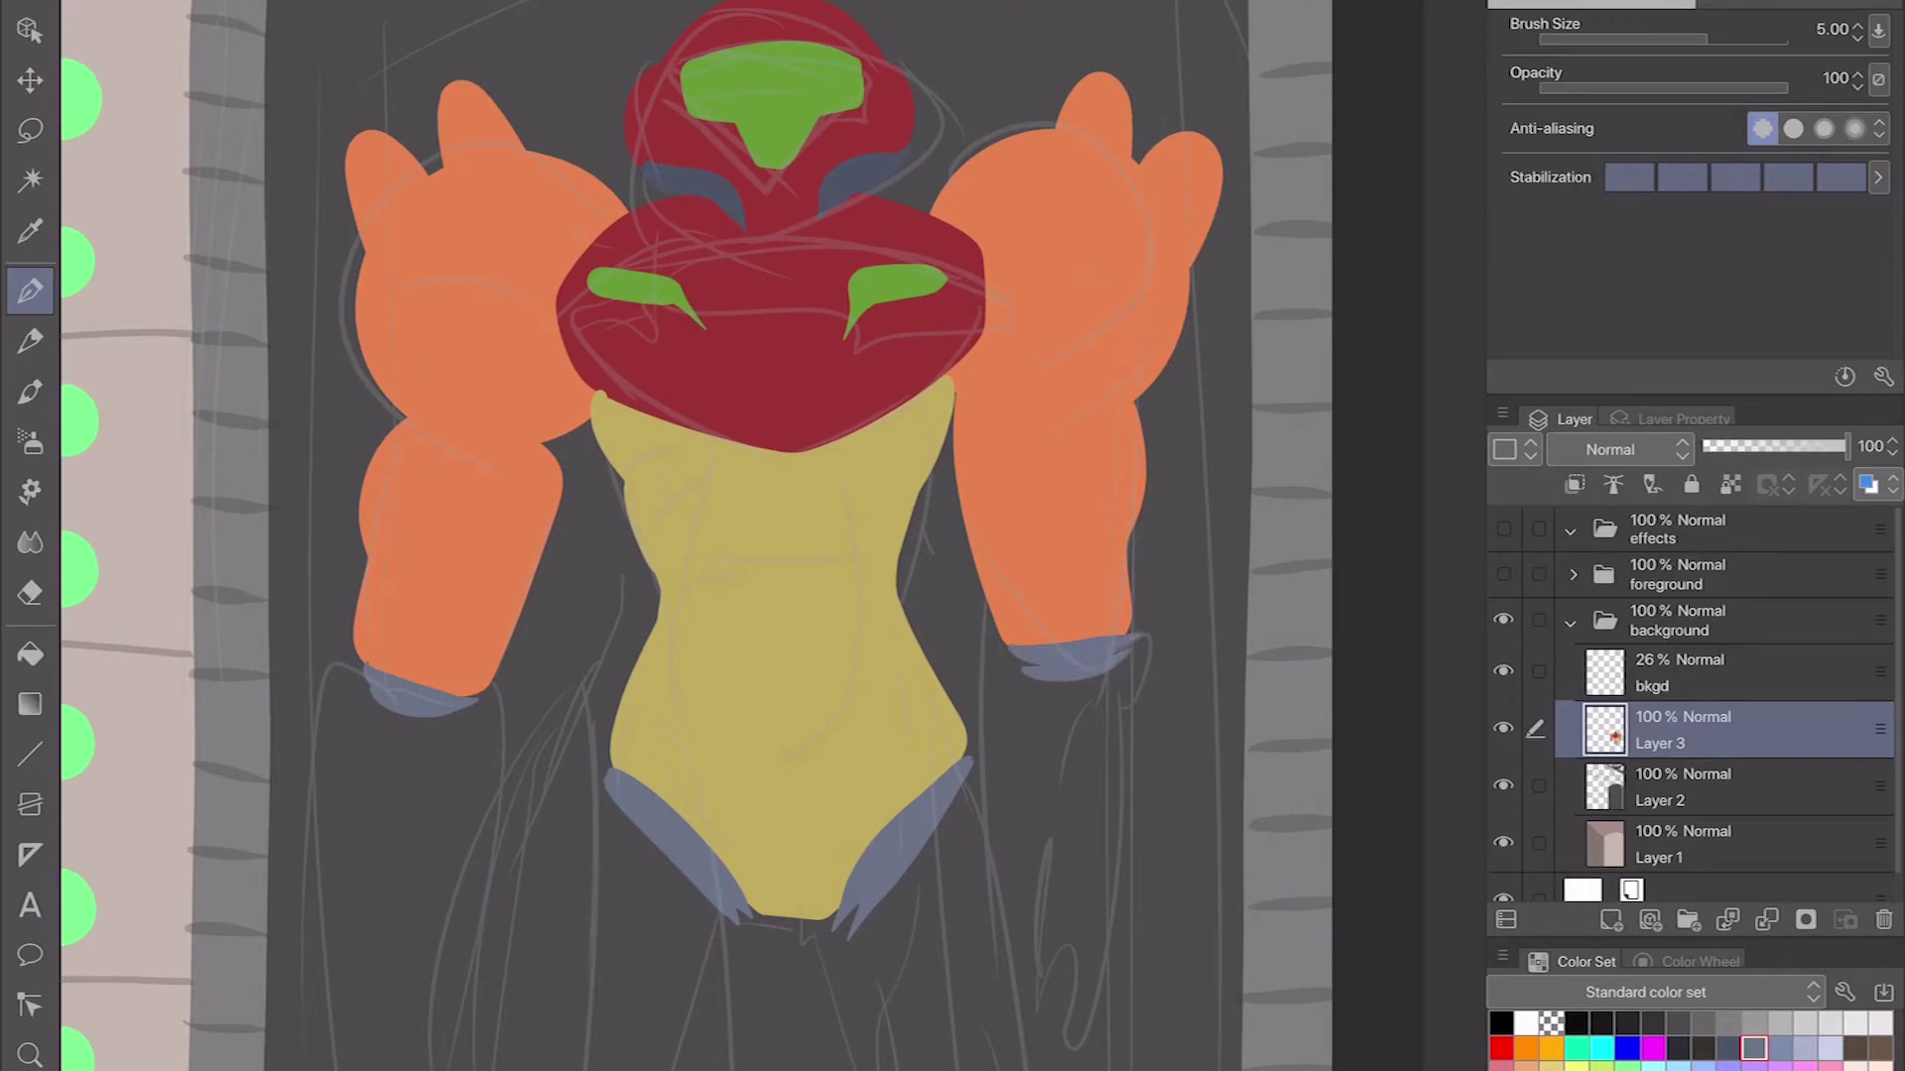
# Step: Outline both inner thighs tapering down from the hip bands and fill them with muted yellow
pyautogui.scroll(-4, 1152, 684)
pyautogui.moveTo(714, 518)
pyautogui.mouseDown()
pyautogui.moveTo(587, 526)
pyautogui.moveTo(597, 407)
pyautogui.mouseUp()
pyautogui.moveTo(948, 422)
pyautogui.mouseDown()
pyautogui.moveTo(860, 543)
pyautogui.moveTo(980, 394)
pyautogui.mouseUp()
pyautogui.press('g')
pyautogui.click(660, 695)
pyautogui.click(913, 645)
# Step: Outline orange armour along the outer side of both thighs and fill both shapes
pyautogui.press('p')
pyautogui.moveTo(598, 379)
pyautogui.mouseDown()
pyautogui.moveTo(523, 920)
pyautogui.moveTo(625, 908)
pyautogui.mouseUp()
pyautogui.moveTo(978, 391)
pyautogui.mouseDown()
pyautogui.moveTo(1061, 555)
pyautogui.moveTo(918, 898)
pyautogui.mouseUp()
pyautogui.press('g')
pyautogui.click(555, 695)
pyautogui.click(977, 645)
# Step: Paint the orange knees and lower legs down to the bottom edge of the canvas
pyautogui.moveTo(1049, 472)
pyautogui.mouseDown()
pyautogui.moveTo(992, 562)
pyautogui.moveTo(940, 909)
pyautogui.moveTo(1069, 279)
pyautogui.mouseUp()
pyautogui.moveTo(575, 699); pyautogui.dragTo(496, 853)
pyautogui.moveTo(635, 759); pyautogui.dragTo(506, 863)
pyautogui.moveTo(1067, 675); pyautogui.dragTo(1027, 818)
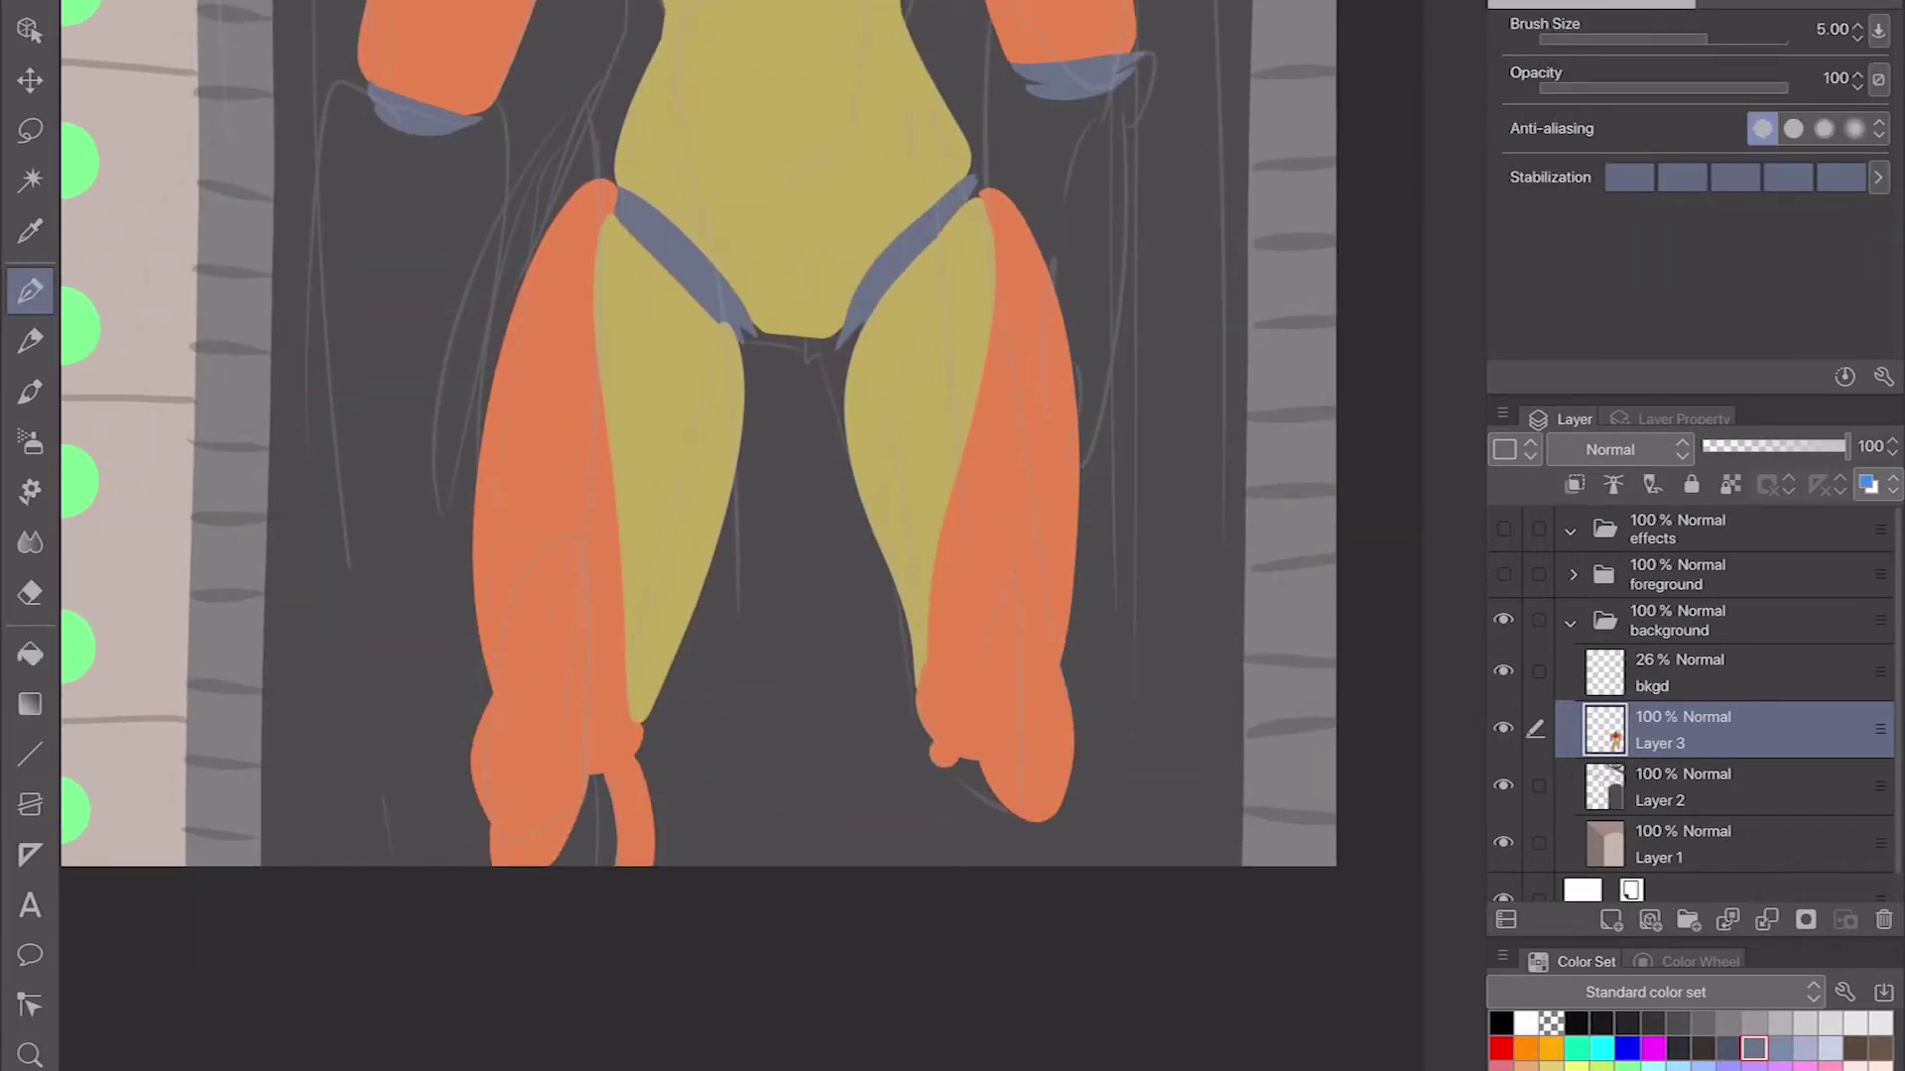
pyautogui.moveTo(928, 744); pyautogui.dragTo(1042, 853)
pyautogui.moveTo(596, 779); pyautogui.dragTo(575, 863)
pyautogui.moveTo(983, 764); pyautogui.dragTo(1022, 858)
# Step: Mix a duller orange and refill the figure's leg and arm armour with it
pyautogui.click(1700, 961)
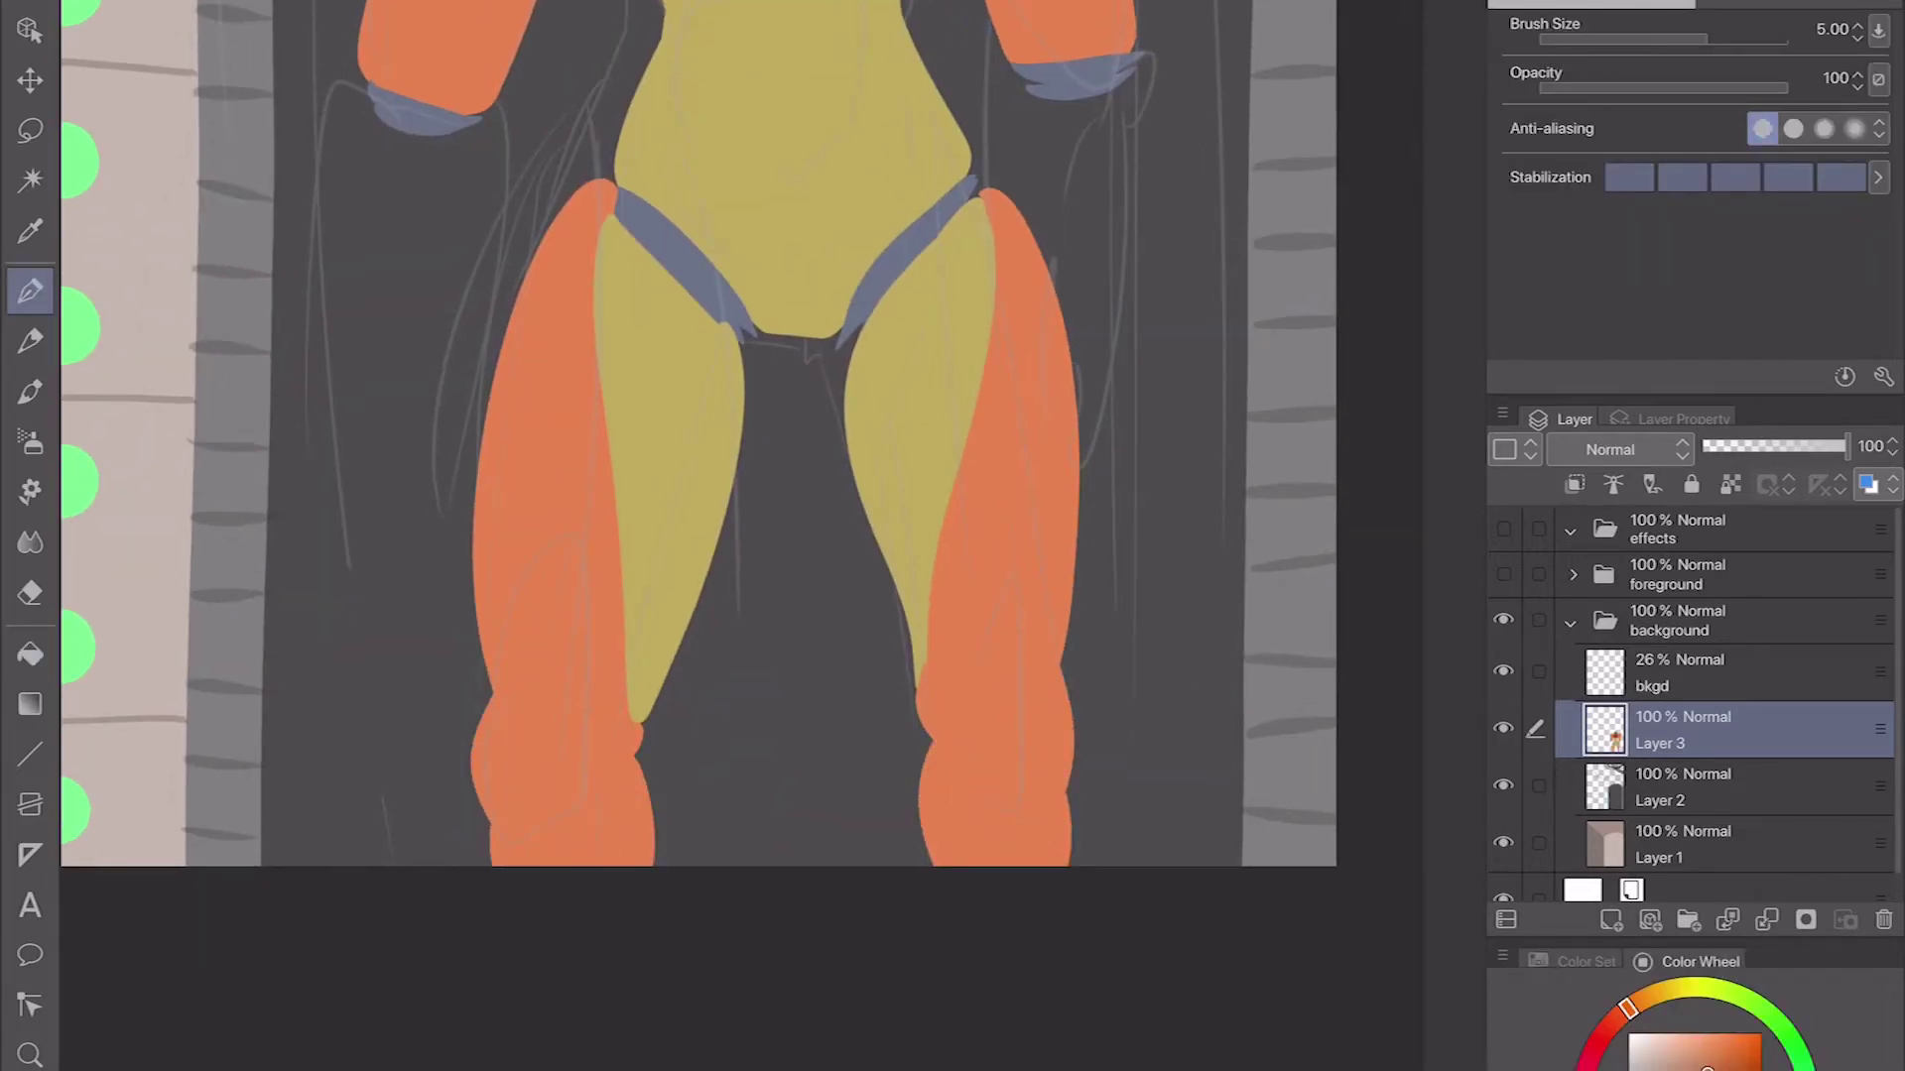
pyautogui.press('g')
pyautogui.click(556, 595)
pyautogui.click(992, 596)
pyautogui.scroll(-3, 694, 446)
pyautogui.click(383, 510)
pyautogui.click(1042, 468)
# Step: Paint the orange forearm, elbow bump and hand overlapping the outer thigh on one side
pyautogui.press('p')
pyautogui.moveTo(938, 446); pyautogui.dragTo(1062, 392)
pyautogui.moveTo(1067, 278); pyautogui.dragTo(1007, 814)
pyautogui.moveTo(992, 387); pyautogui.dragTo(1027, 734)
pyautogui.moveTo(1042, 362); pyautogui.dragTo(982, 616)
# Step: Choose a muted dark green and paint a solid arm cannon with side bulges below the other arm's blue-grey band
pyautogui.click(1587, 961)
pyautogui.click(1700, 962)
pyautogui.moveTo(397, 377); pyautogui.dragTo(377, 798)
pyautogui.hotkey('ctrl', 'z')
pyautogui.moveTo(402, 372)
pyautogui.mouseDown()
pyautogui.moveTo(409, 457)
pyautogui.moveTo(238, 437)
pyautogui.moveTo(303, 362)
pyautogui.mouseUp()
pyautogui.moveTo(233, 417); pyautogui.dragTo(214, 541)
pyautogui.moveTo(426, 421); pyautogui.dragTo(436, 551)
pyautogui.moveTo(268, 794)
pyautogui.mouseDown()
pyautogui.moveTo(347, 883)
pyautogui.moveTo(317, 863)
pyautogui.mouseUp()
pyautogui.moveTo(297, 387)
pyautogui.mouseDown()
pyautogui.moveTo(362, 402)
pyautogui.moveTo(372, 437)
pyautogui.mouseUp()
pyautogui.moveTo(348, 436)
pyautogui.mouseDown()
pyautogui.moveTo(352, 759)
pyautogui.moveTo(327, 759)
pyautogui.mouseUp()
pyautogui.moveTo(293, 396); pyautogui.dragTo(298, 754)
# Step: Add a new layer above the figure's colours and set the pen to size 1 with 50 opacity
pyautogui.scroll(-3, 893, 629)
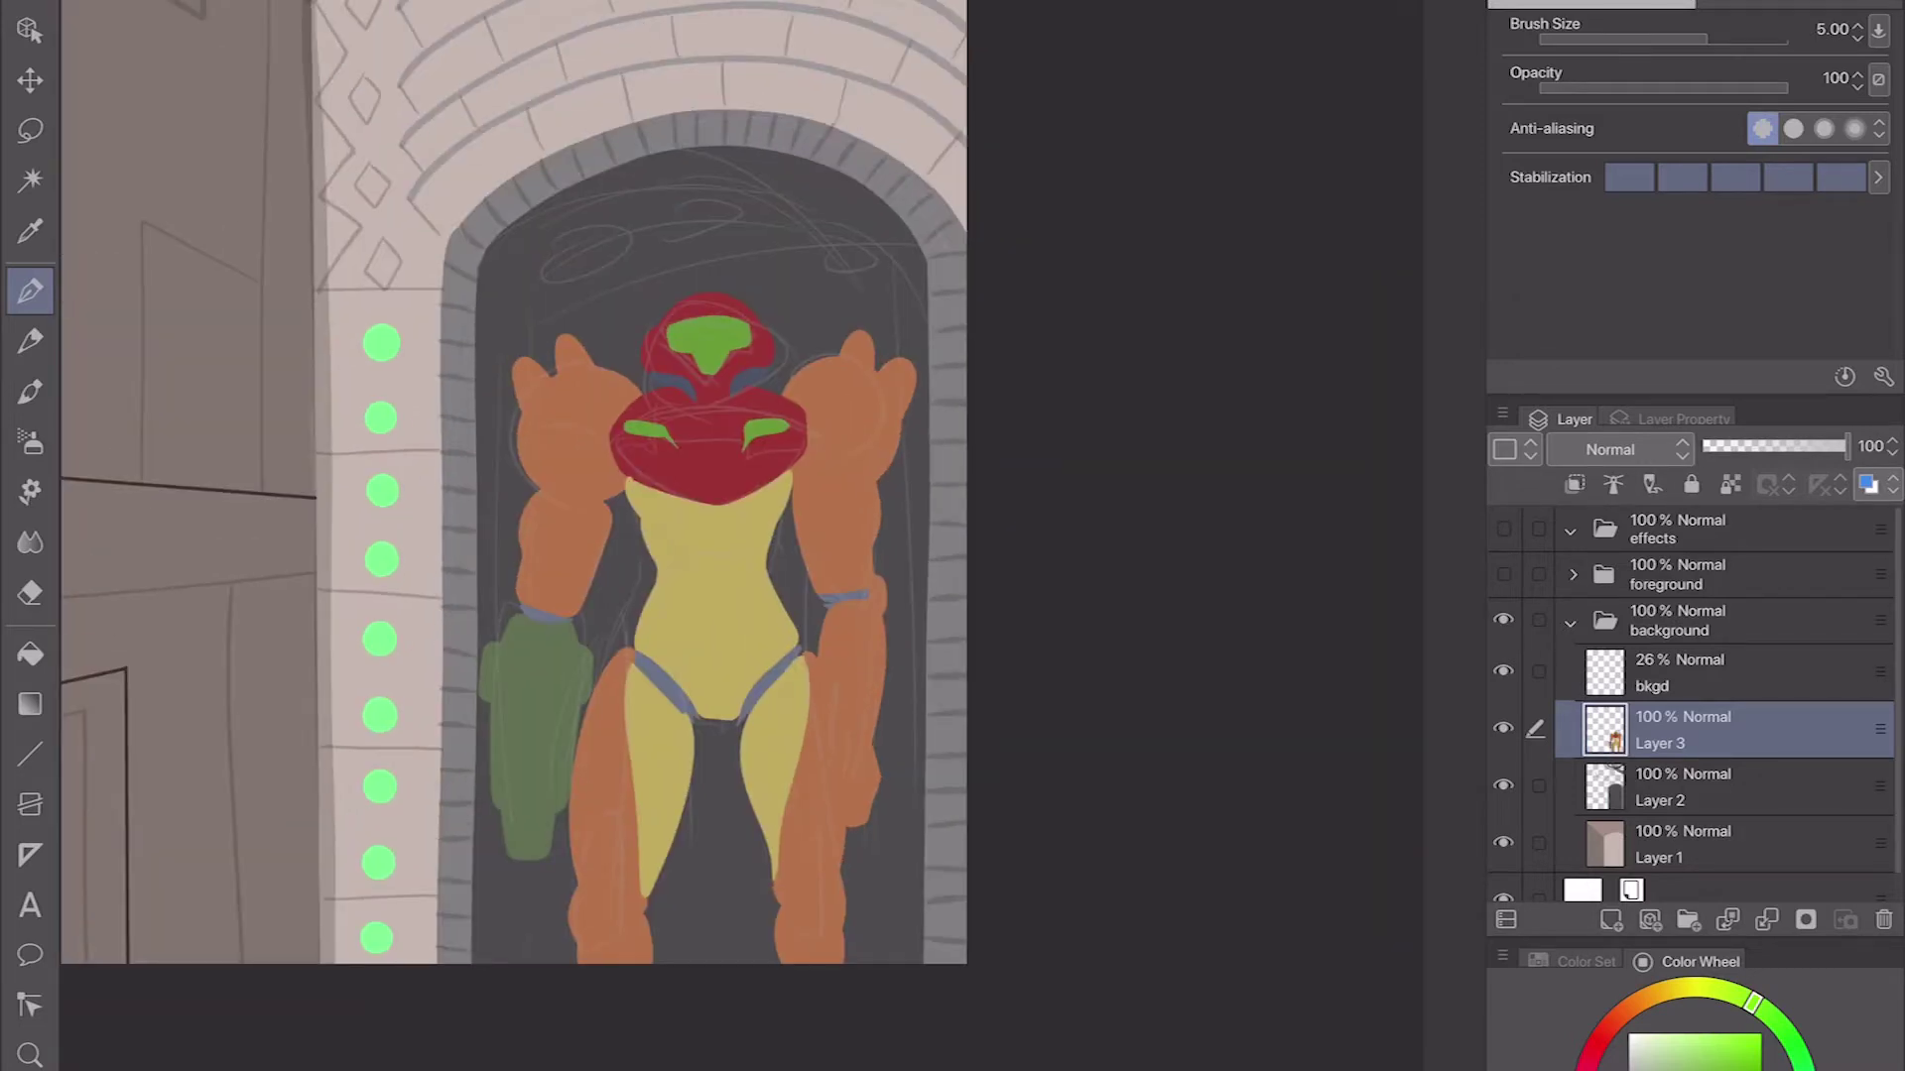
pyautogui.scroll(5, 892, 629)
pyautogui.scroll(3, 859, 377)
pyautogui.hotkey('ctrl', 'shift', 'n')
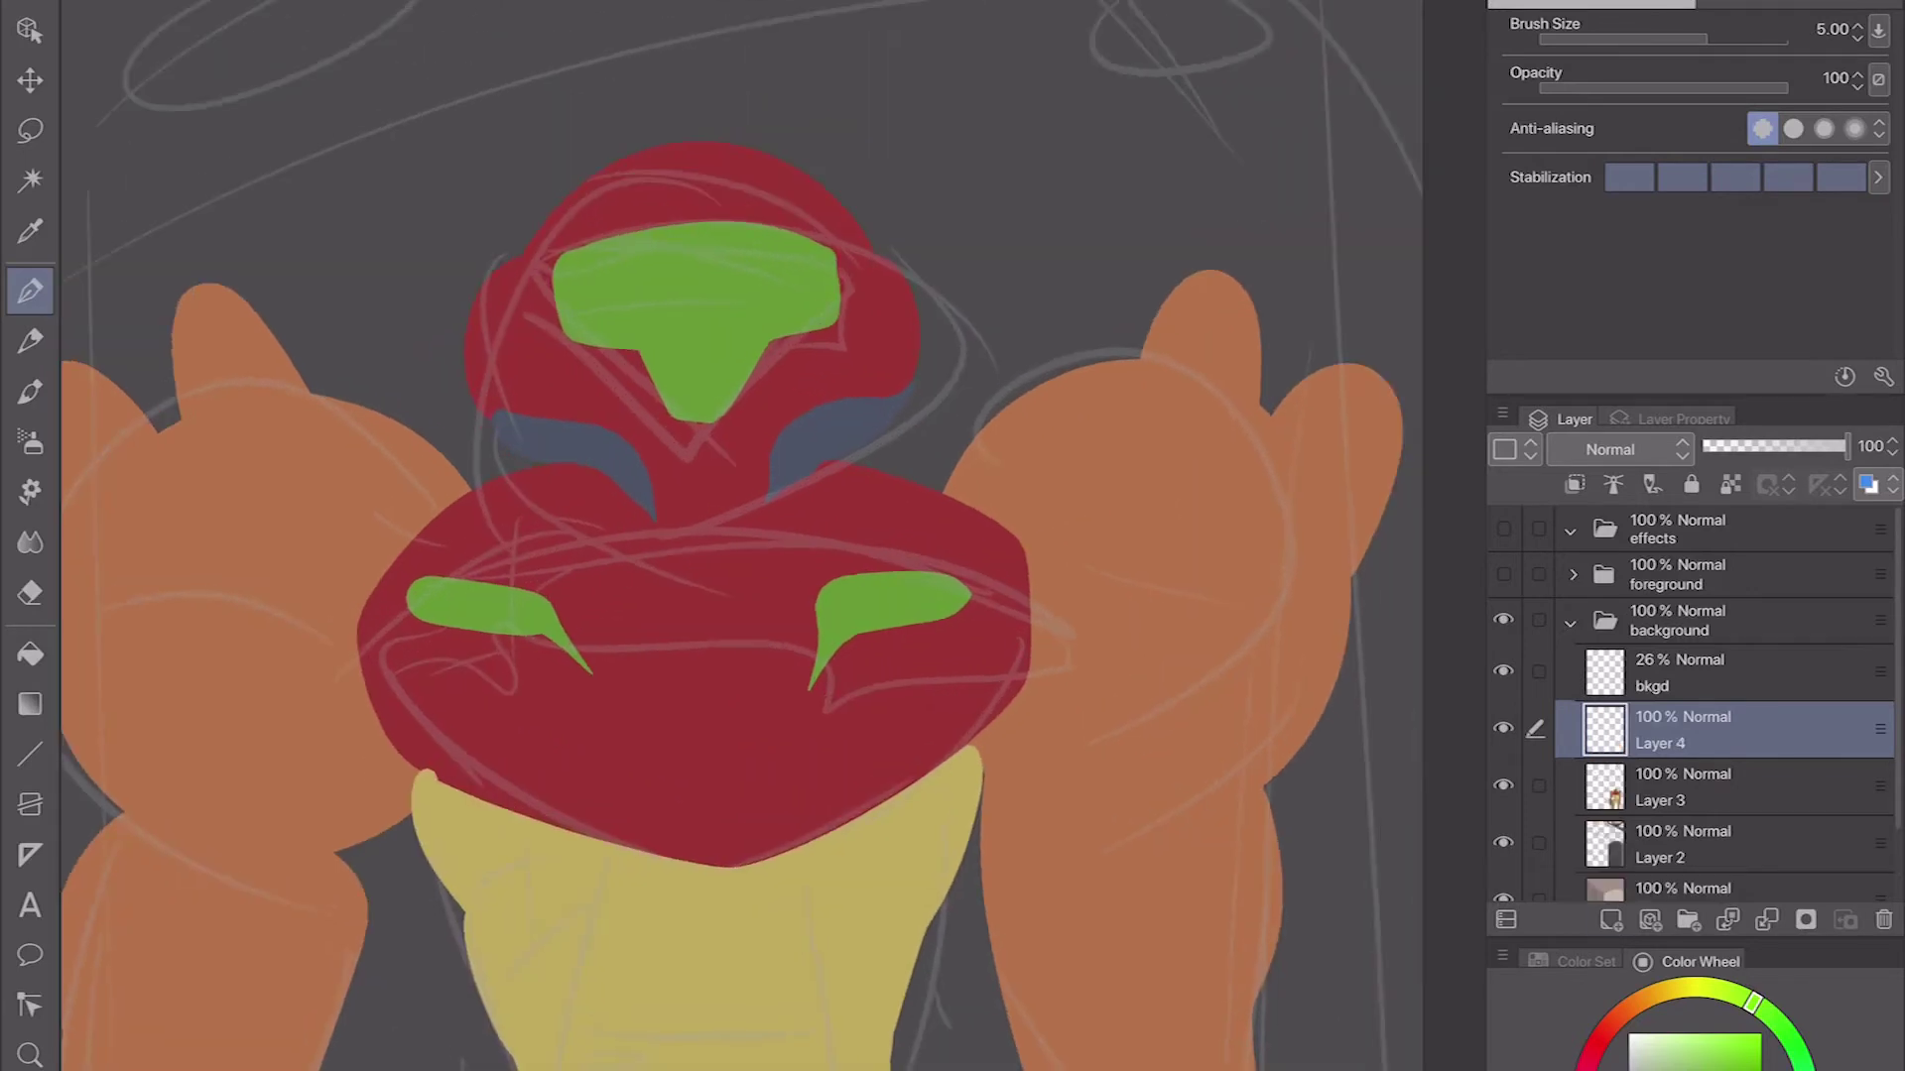
pyautogui.click(1585, 961)
pyautogui.press('p')
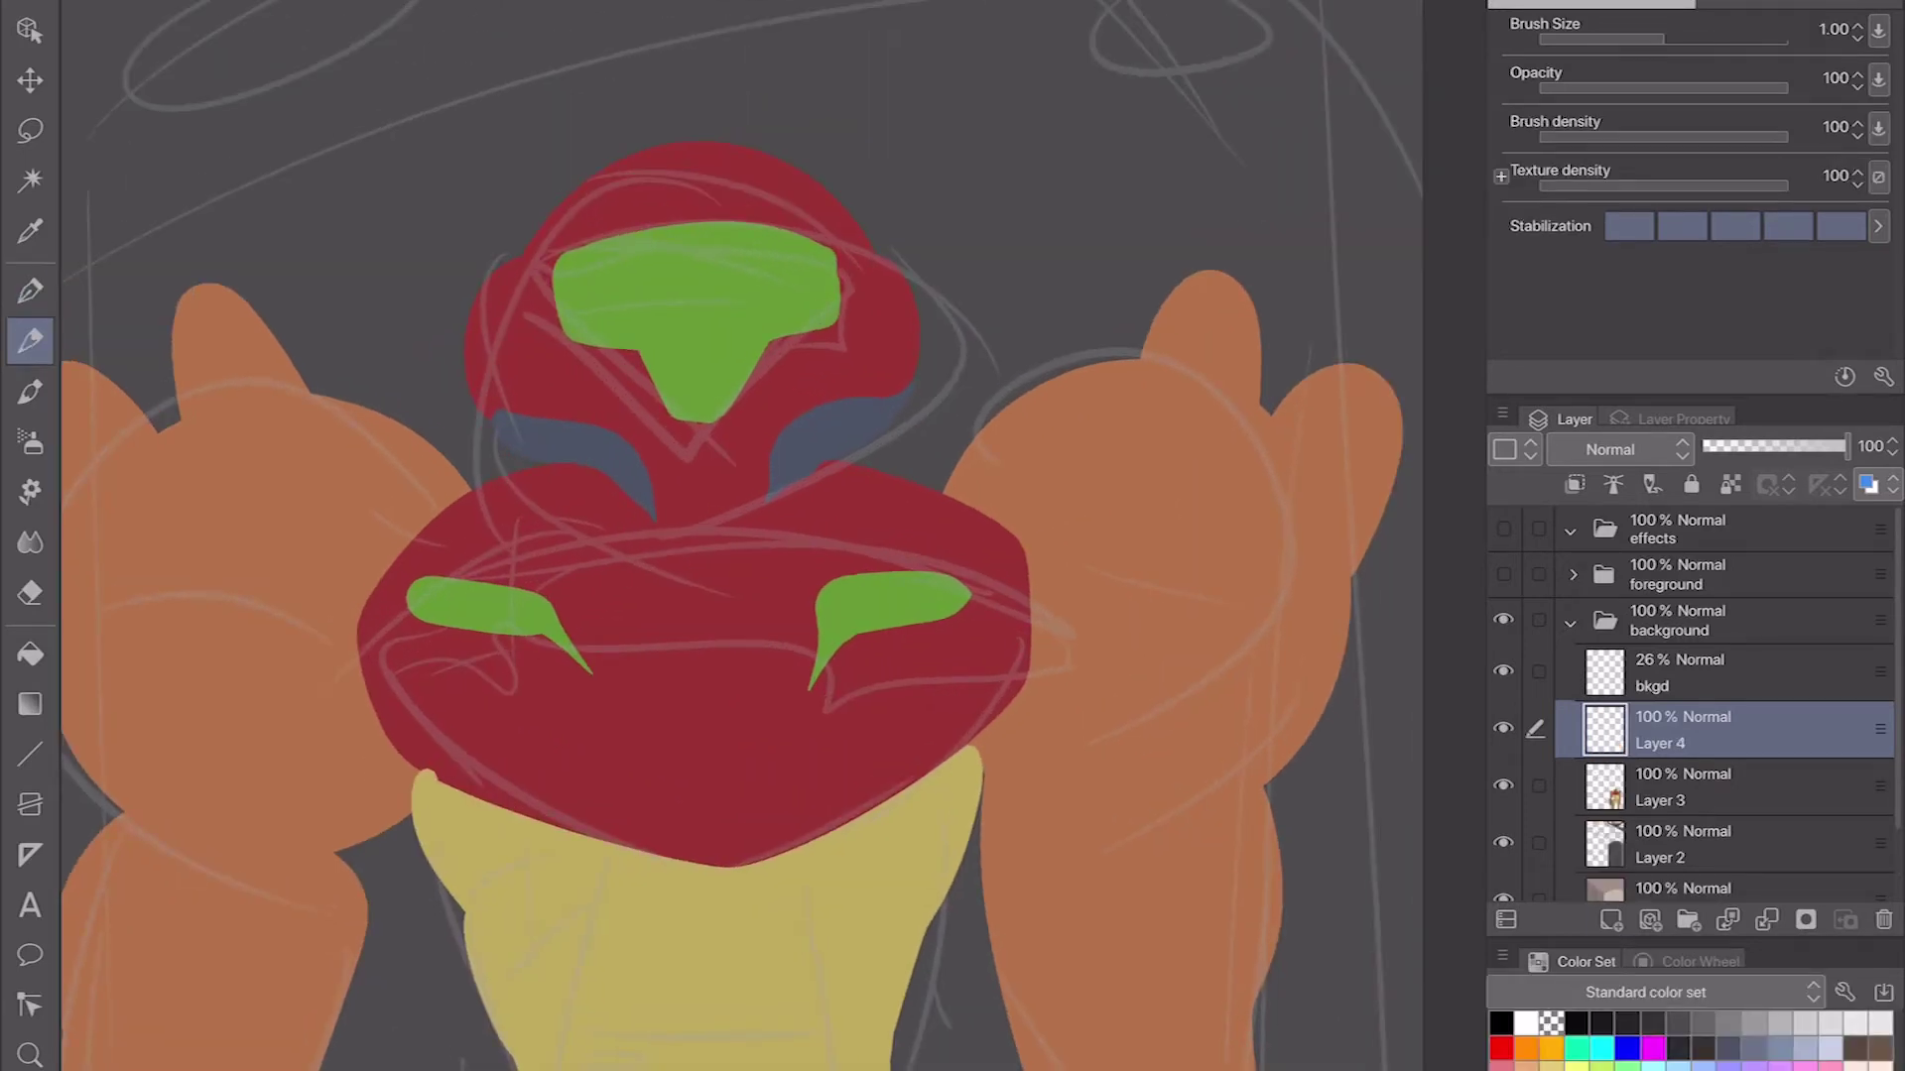
pyautogui.press('p')
pyautogui.hotkey('ctrl', '-')
pyautogui.press('[')
pyautogui.press('[')
pyautogui.press('[')
pyautogui.press('[')
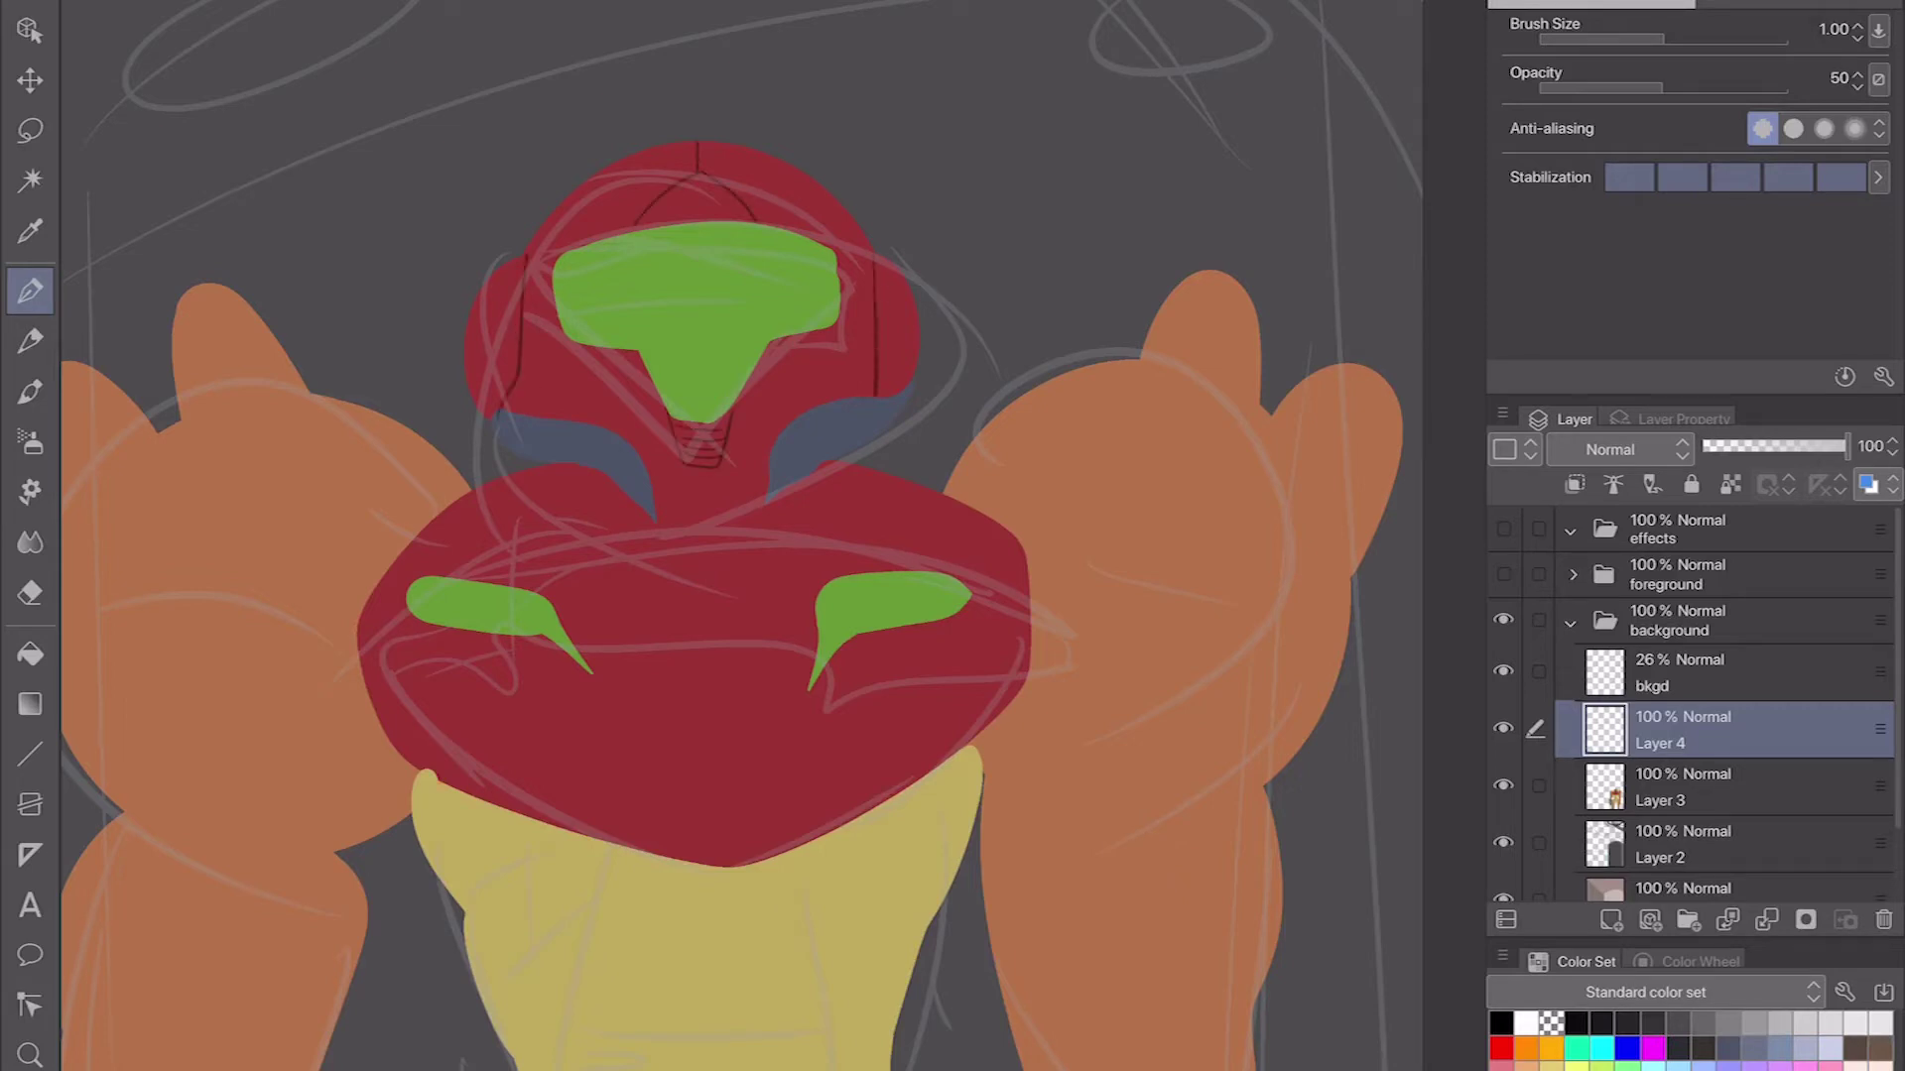
# Step: Draw dark panel lines on the helmet, around the green visor and at the chin and neck
pyautogui.moveTo(658, 508); pyautogui.dragTo(766, 503)
pyautogui.hotkey('ctrl', 'z')
pyautogui.moveTo(655, 474)
pyautogui.mouseDown()
pyautogui.moveTo(681, 556)
pyautogui.moveTo(769, 482)
pyautogui.mouseUp()
pyautogui.moveTo(694, 536); pyautogui.dragTo(734, 536)
pyautogui.moveTo(811, 223)
pyautogui.mouseDown()
pyautogui.moveTo(878, 248)
pyautogui.moveTo(605, 332)
pyautogui.mouseUp()
pyautogui.moveTo(878, 250); pyautogui.dragTo(877, 323)
pyautogui.moveTo(685, 349); pyautogui.dragTo(715, 415)
pyautogui.moveTo(809, 340); pyautogui.dragTo(772, 412)
pyautogui.moveTo(739, 416); pyautogui.dragTo(776, 425)
# Step: Draw the chest plate's panel lines and thick lower band, and paint white diagonal reflections on the visor
pyautogui.scroll(-4, 741, 536)
pyautogui.moveTo(918, 250); pyautogui.dragTo(601, 290)
pyautogui.moveTo(968, 448); pyautogui.dragTo(433, 429)
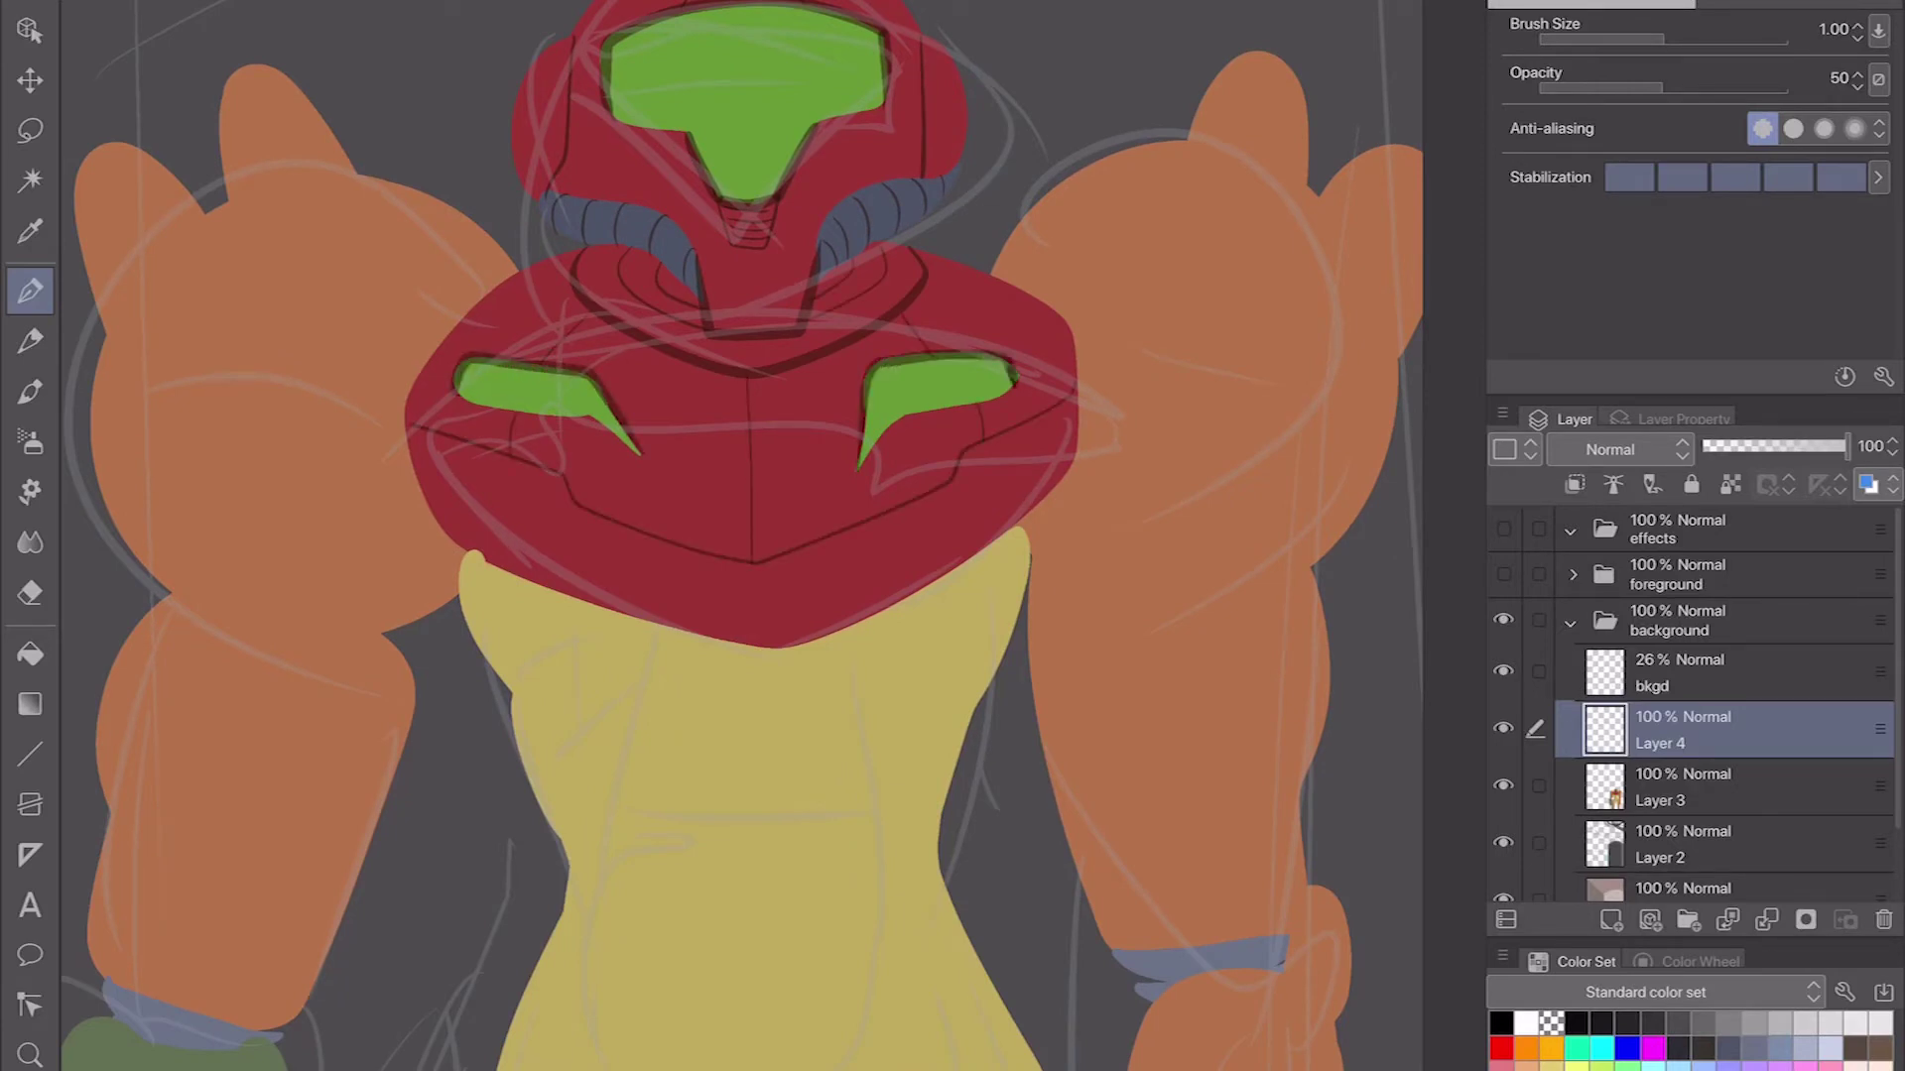
pyautogui.moveTo(1069, 442)
pyautogui.mouseDown()
pyautogui.moveTo(759, 619)
pyautogui.moveTo(417, 484)
pyautogui.mouseUp()
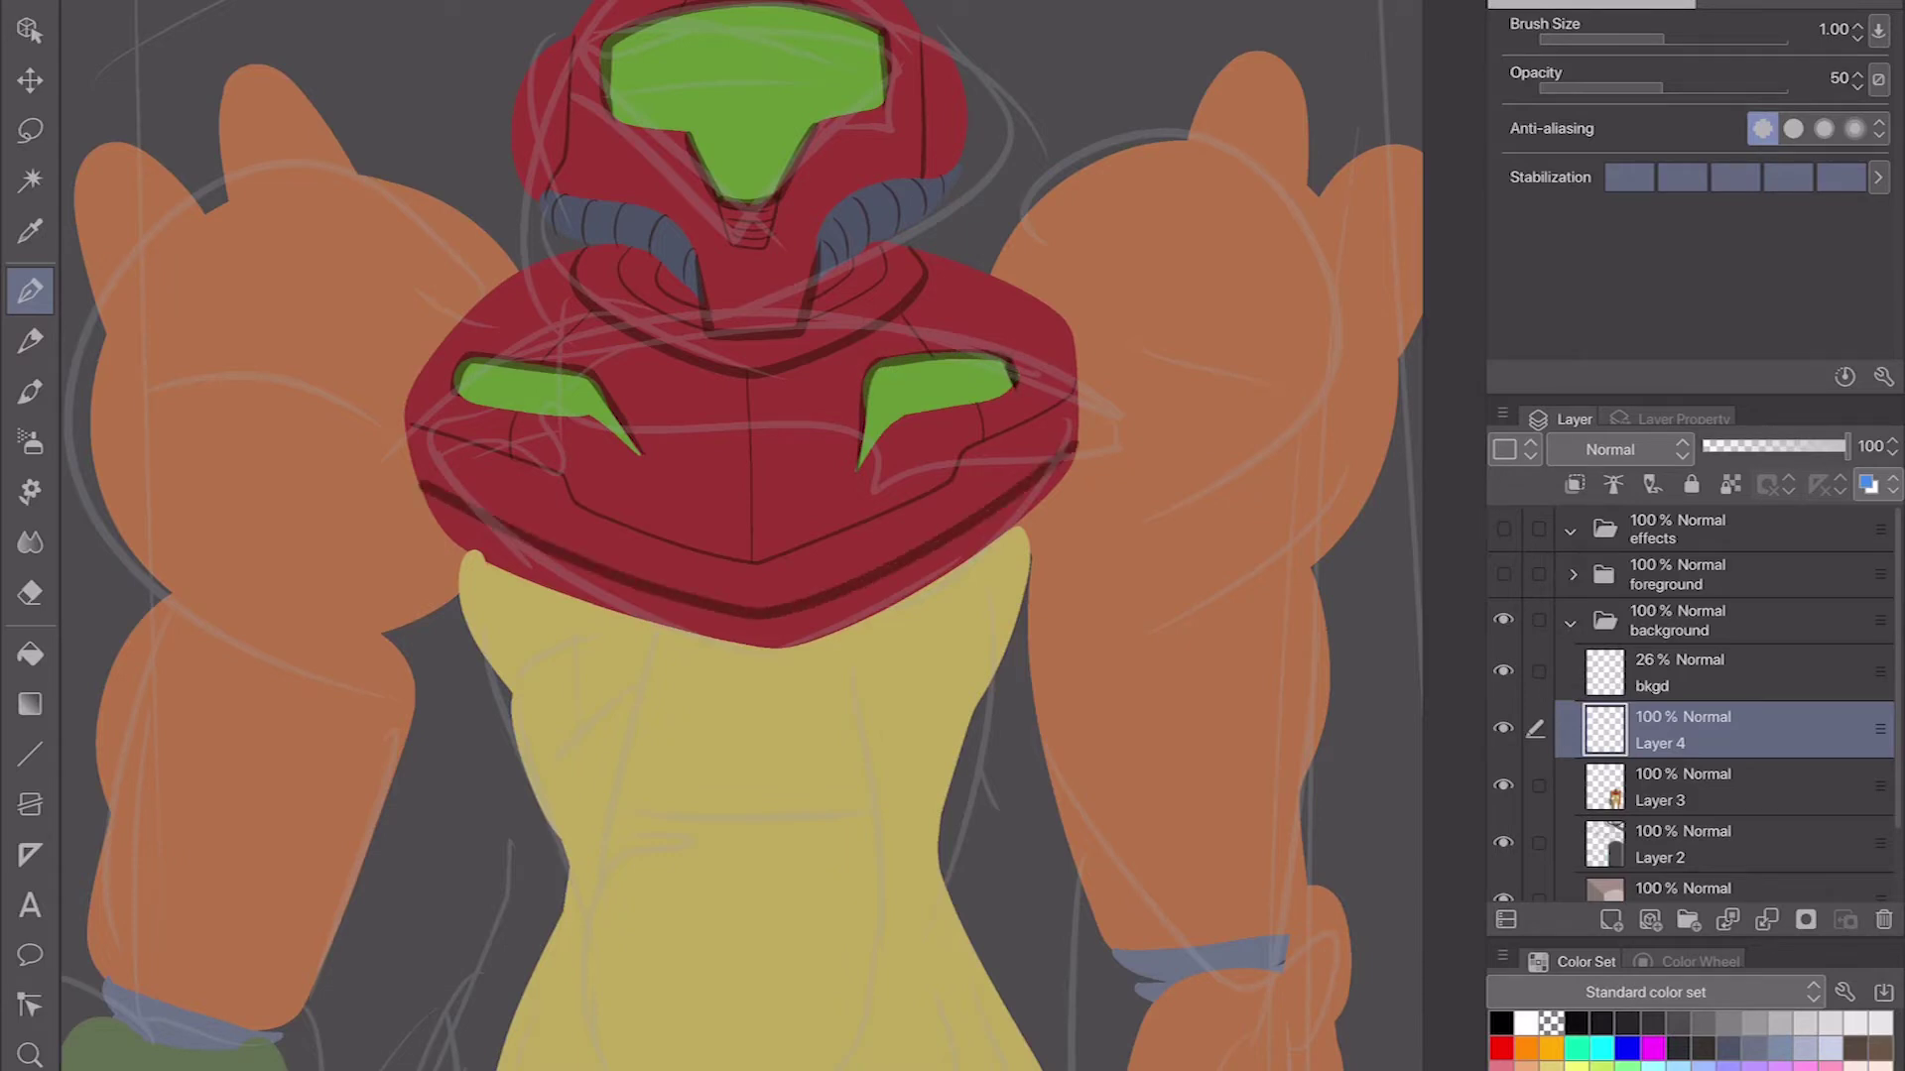
pyautogui.scroll(3, 744, 535)
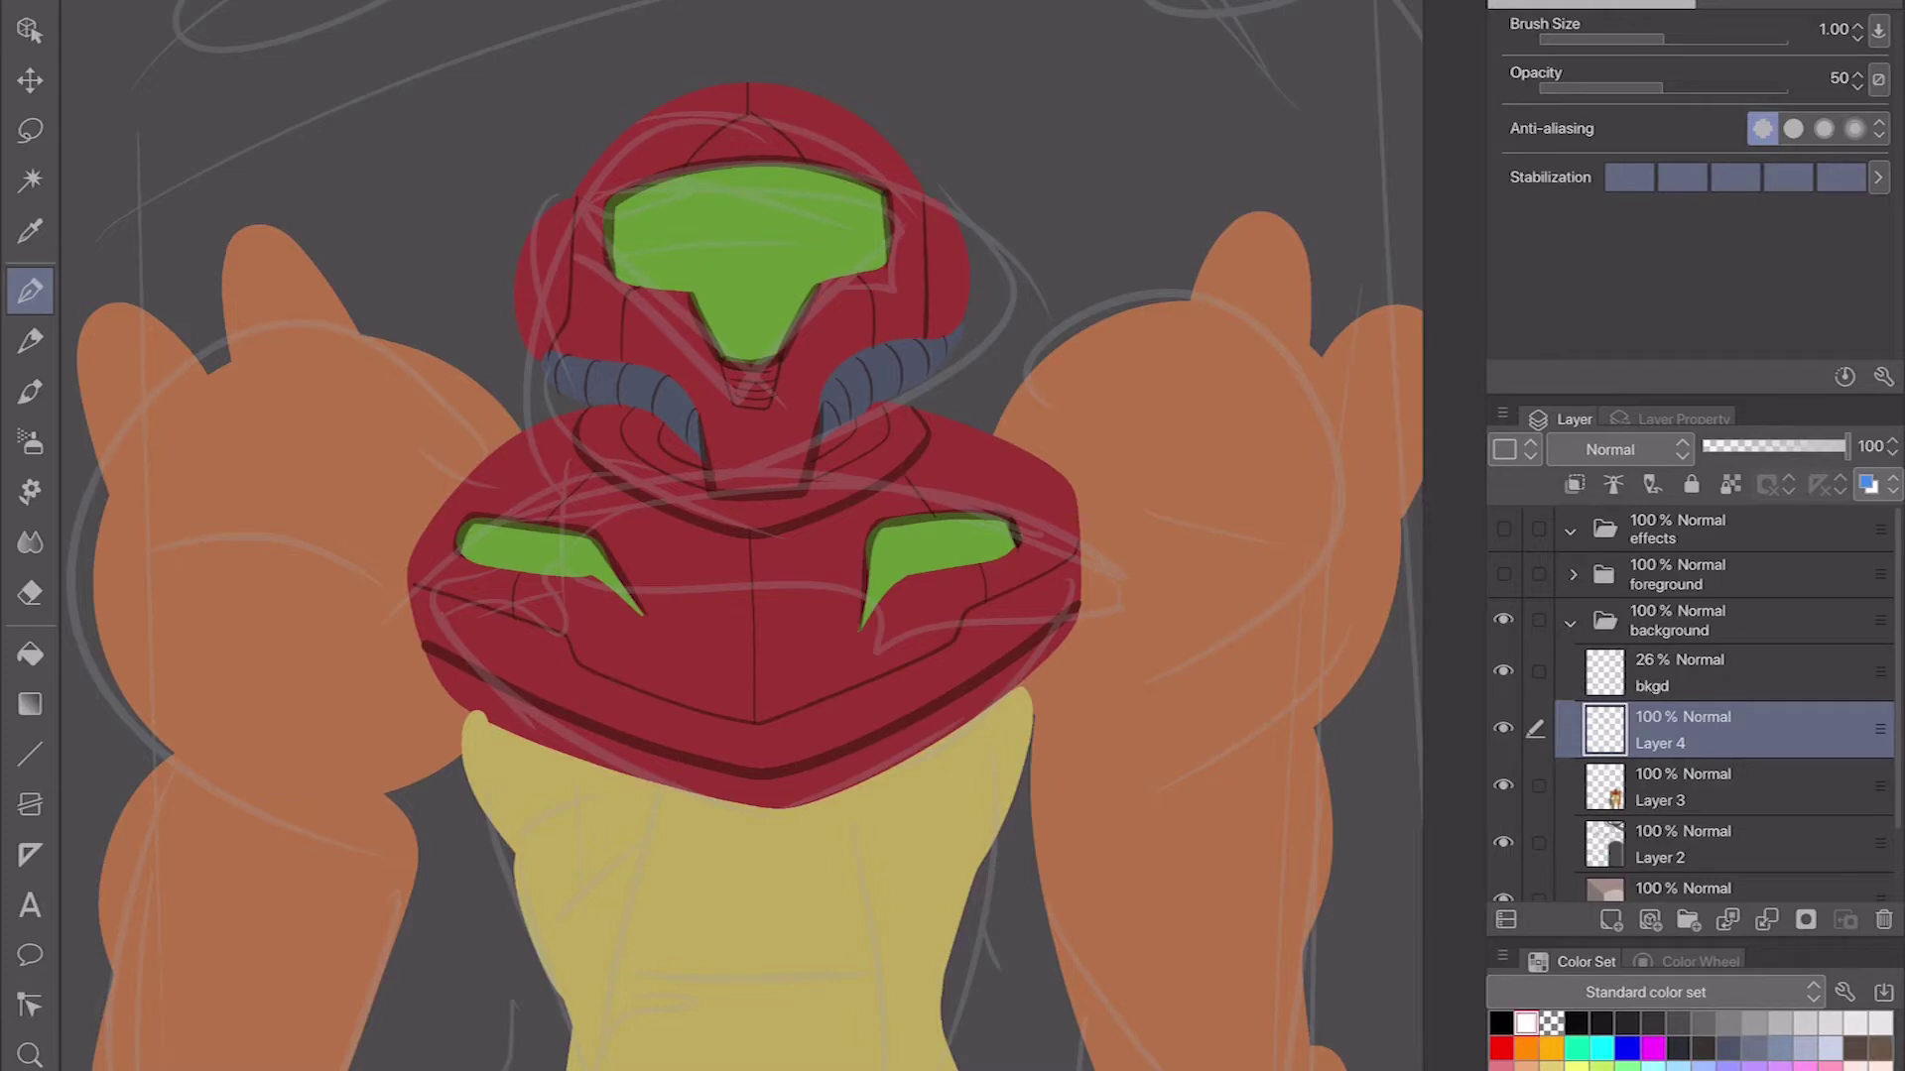
pyautogui.moveTo(730, 359); pyautogui.dragTo(814, 178)
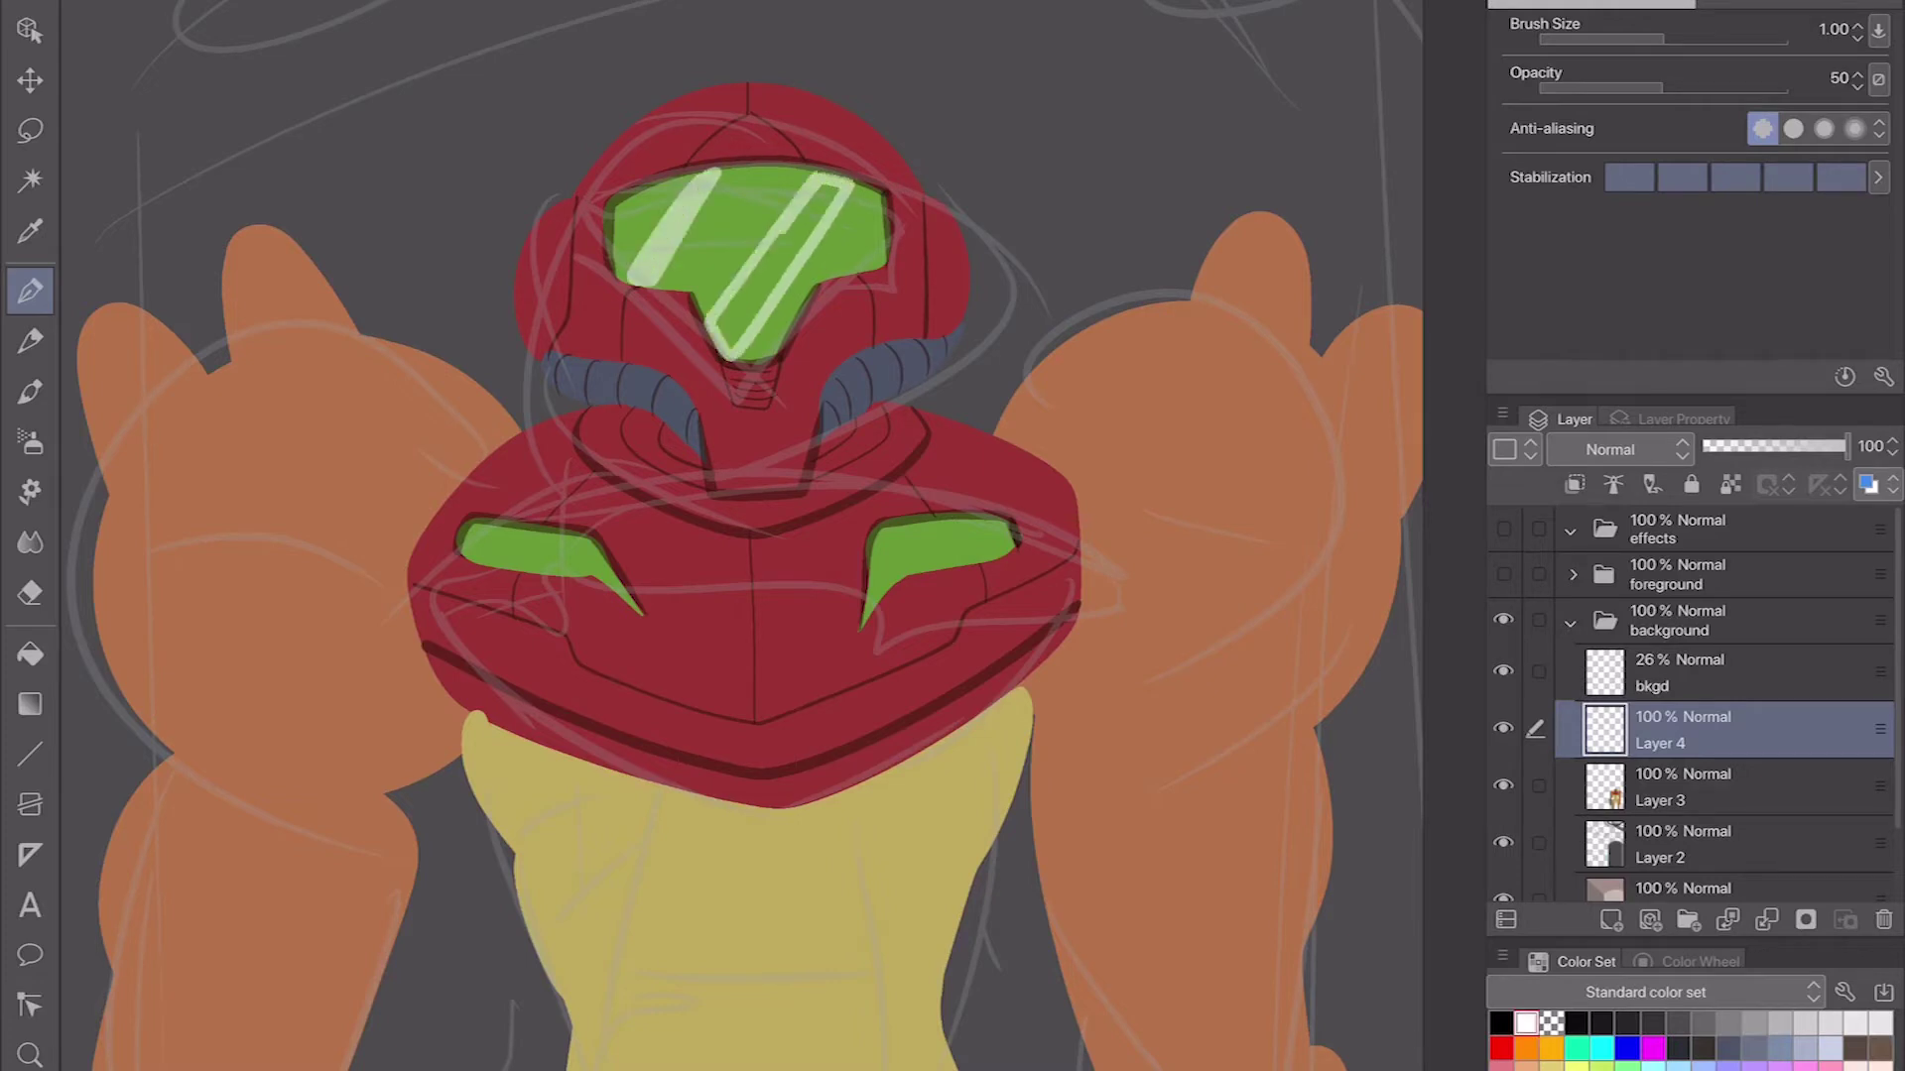
# Step: Draw pointed base outlines and centre ridges on the two spikes of the cannon-side shoulder, redoing unsatisfactory strokes
pyautogui.moveTo(359, 339); pyautogui.dragTo(310, 567)
pyautogui.moveTo(309, 359); pyautogui.dragTo(233, 540)
pyautogui.moveTo(218, 377); pyautogui.dragTo(147, 572)
pyautogui.hotkey('ctrl', 'z')
pyautogui.hotkey('ctrl', 'z')
pyautogui.hotkey('ctrl', 'z')
pyautogui.moveTo(362, 339); pyautogui.dragTo(228, 518)
pyautogui.hotkey('ctrl', 'z')
pyautogui.hotkey('ctrl', 'z')
pyautogui.moveTo(229, 357); pyautogui.dragTo(235, 397)
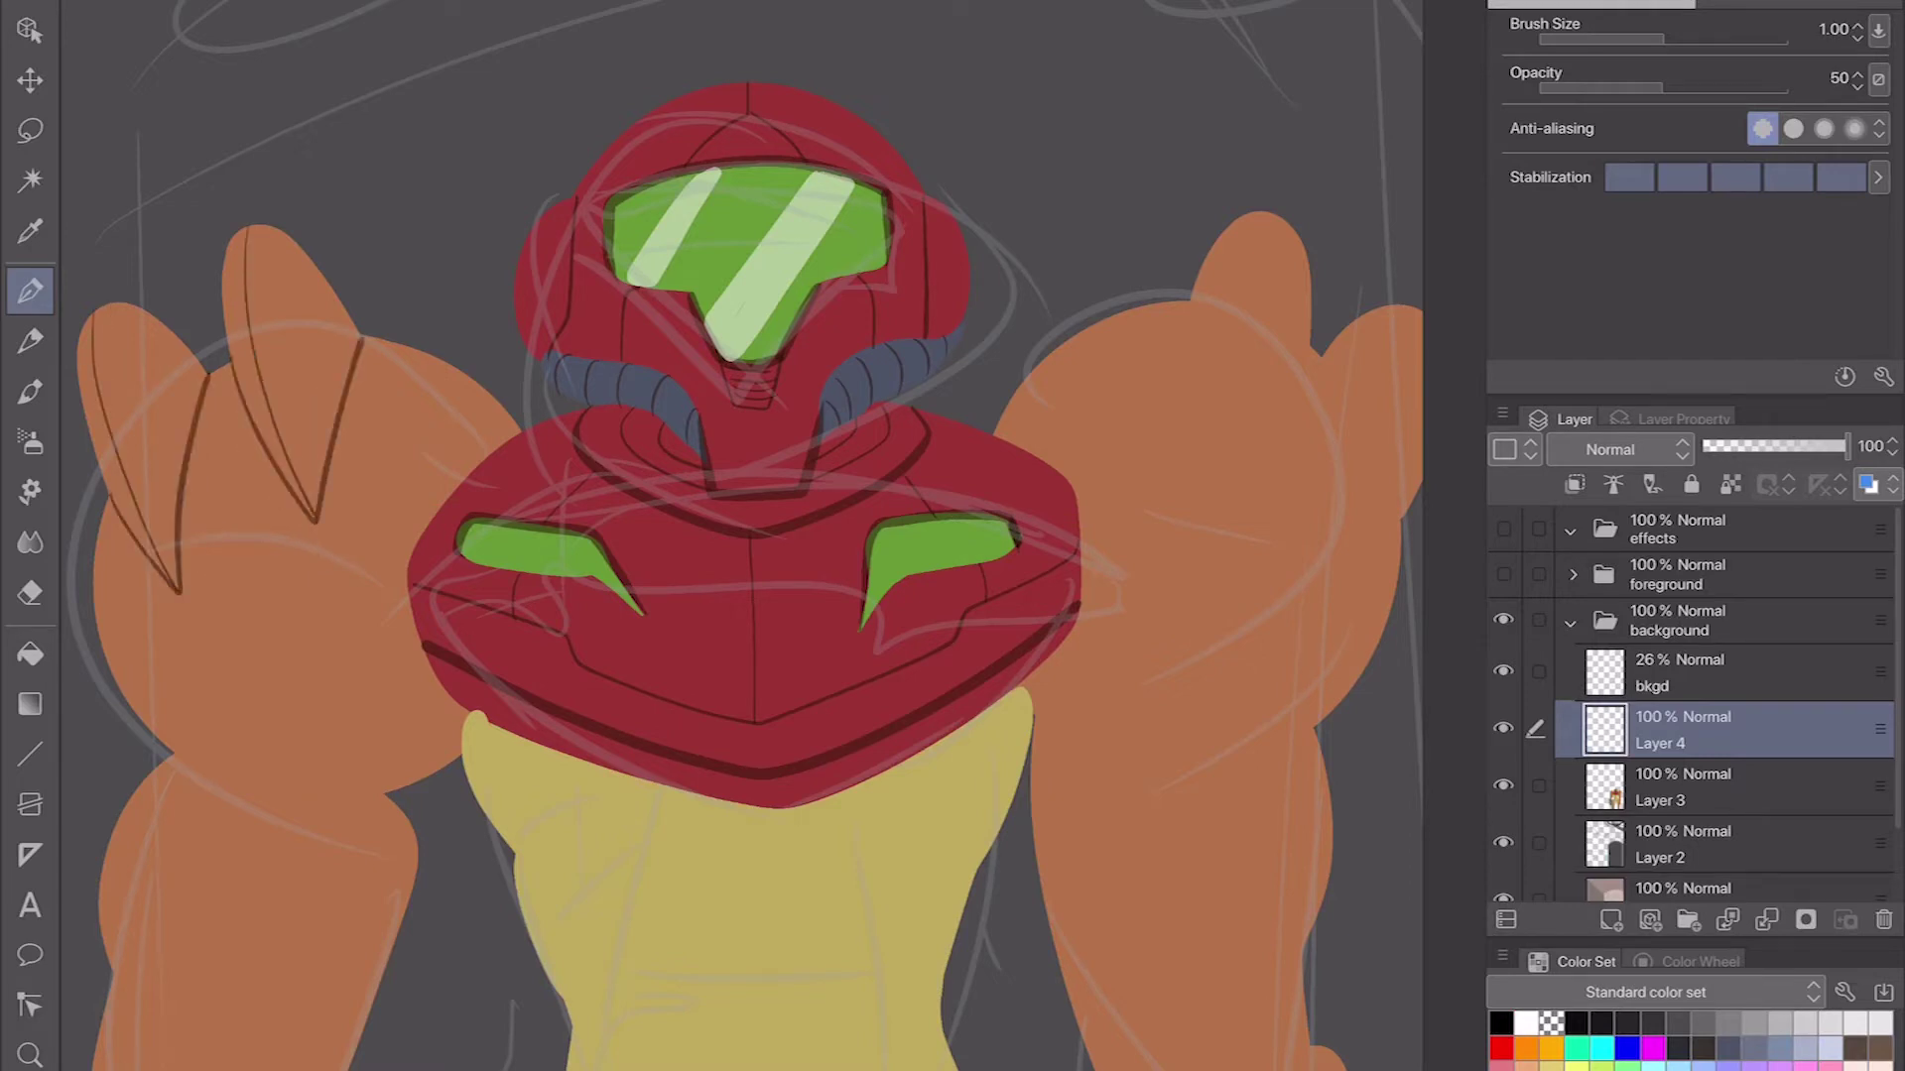
# Step: Draw the notched seam, lower bands and round disc on the cannon-side shoulder
pyautogui.moveTo(695, 536); pyautogui.dragTo(893, 446)
pyautogui.moveTo(295, 514); pyautogui.dragTo(660, 627)
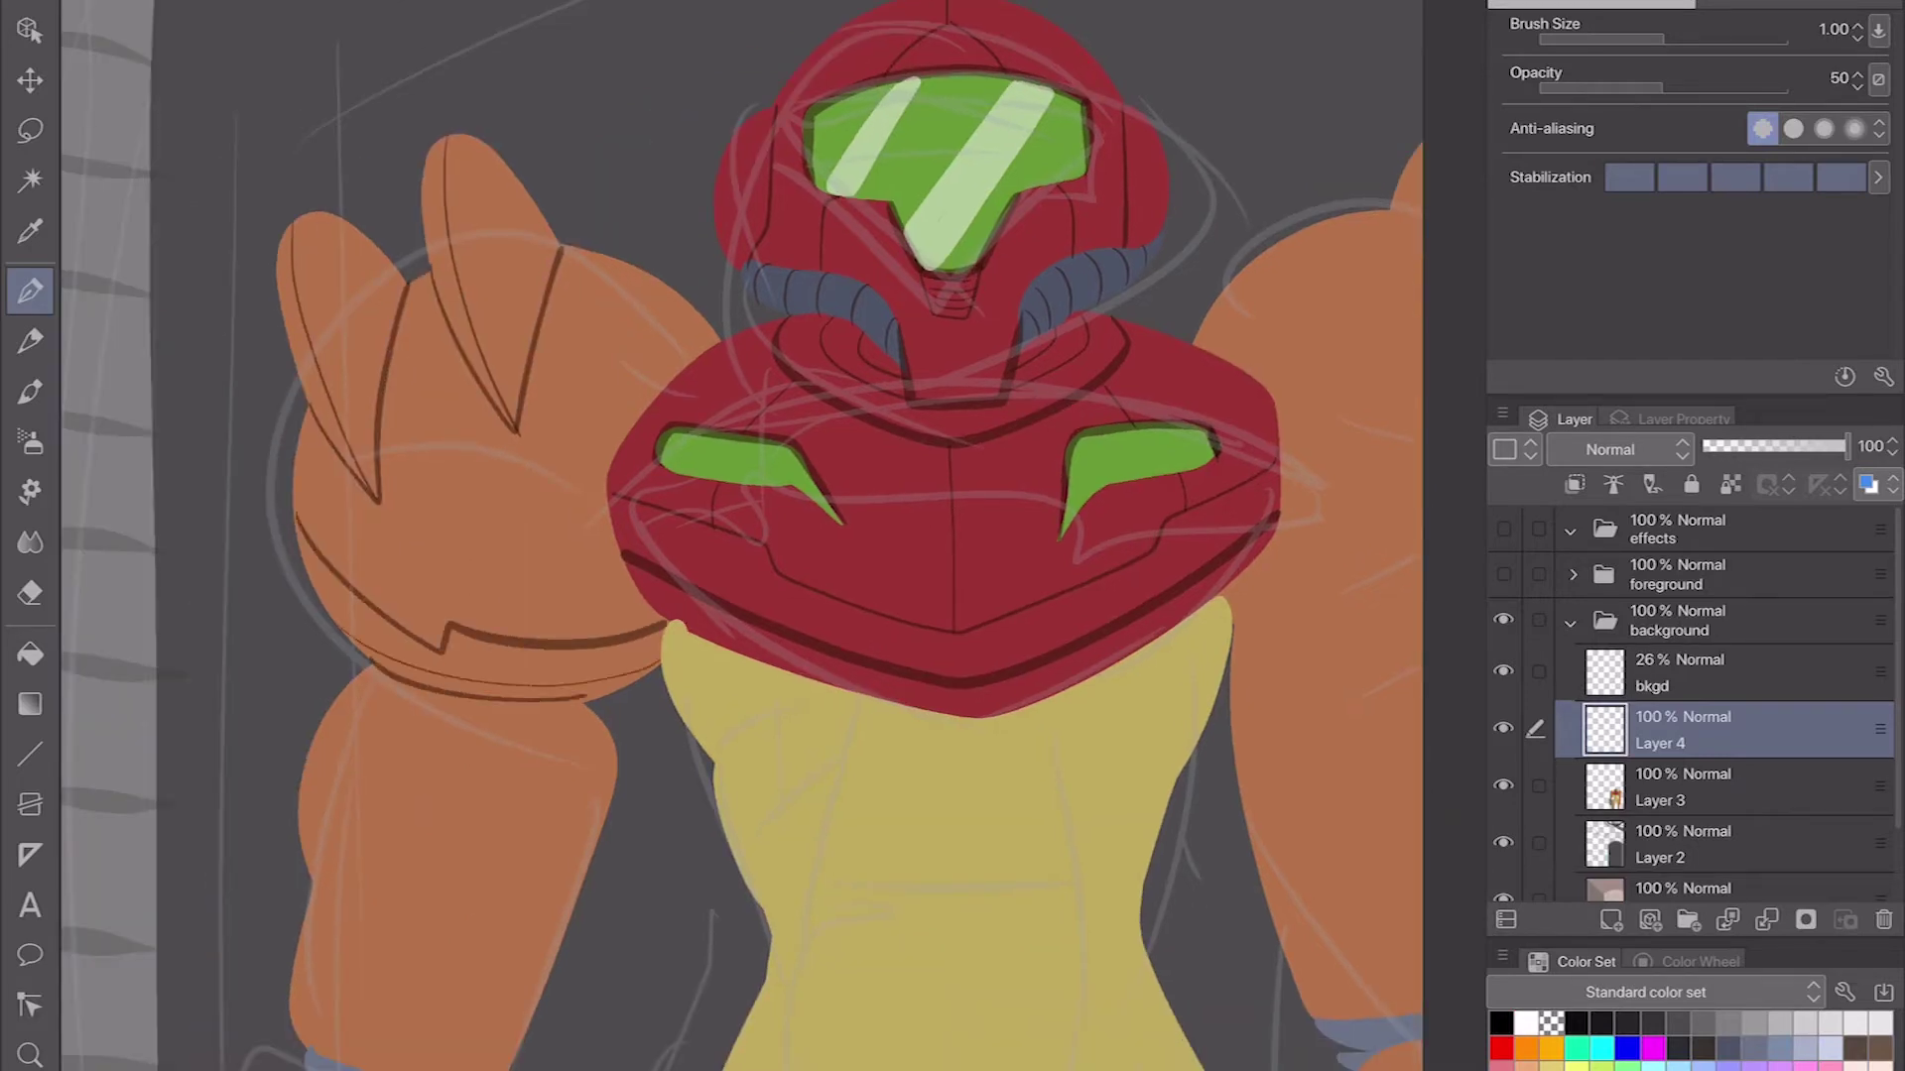
pyautogui.moveTo(525, 481); pyautogui.dragTo(543, 493)
# Step: Line the opposite shoulder with matching spike outlines, a notched seam, lower bands and a round disc
pyautogui.moveTo(1101, 770); pyautogui.dragTo(698, 840)
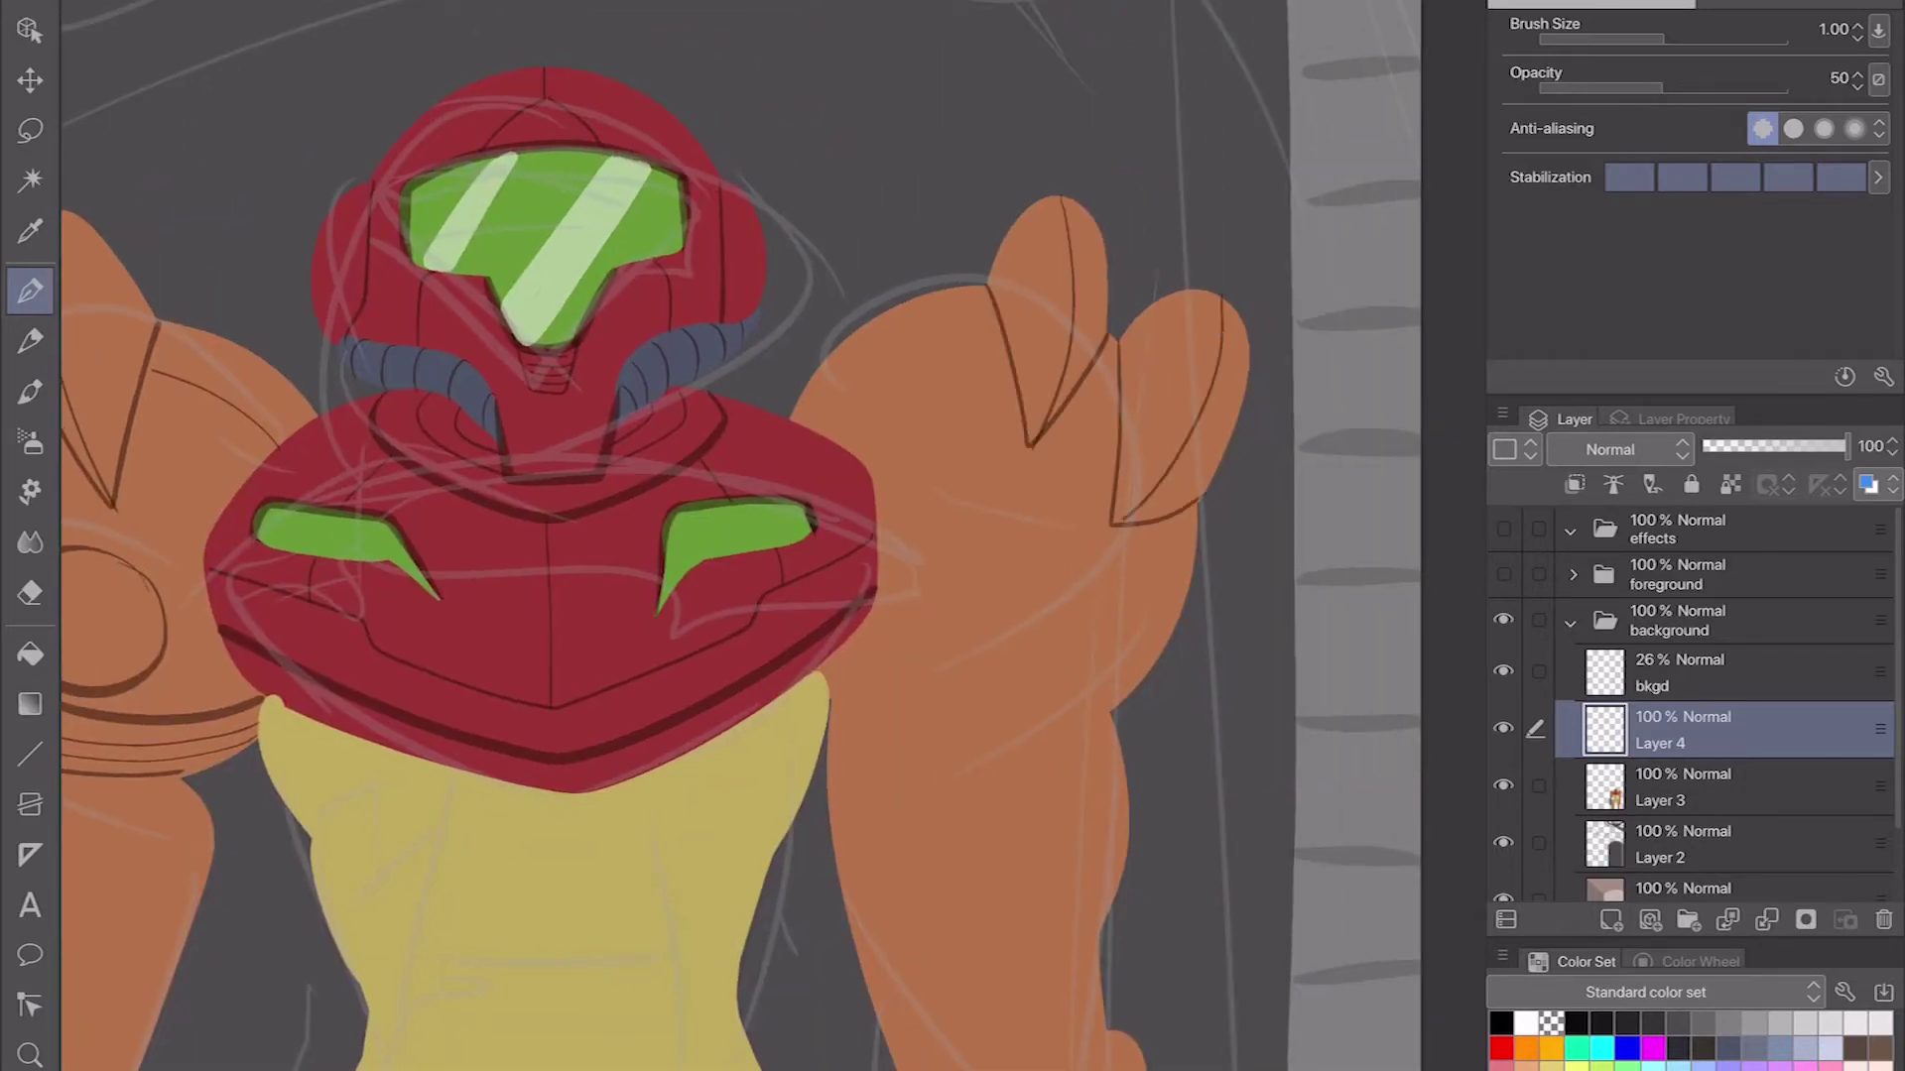
pyautogui.moveTo(694, 536); pyautogui.dragTo(878, 562)
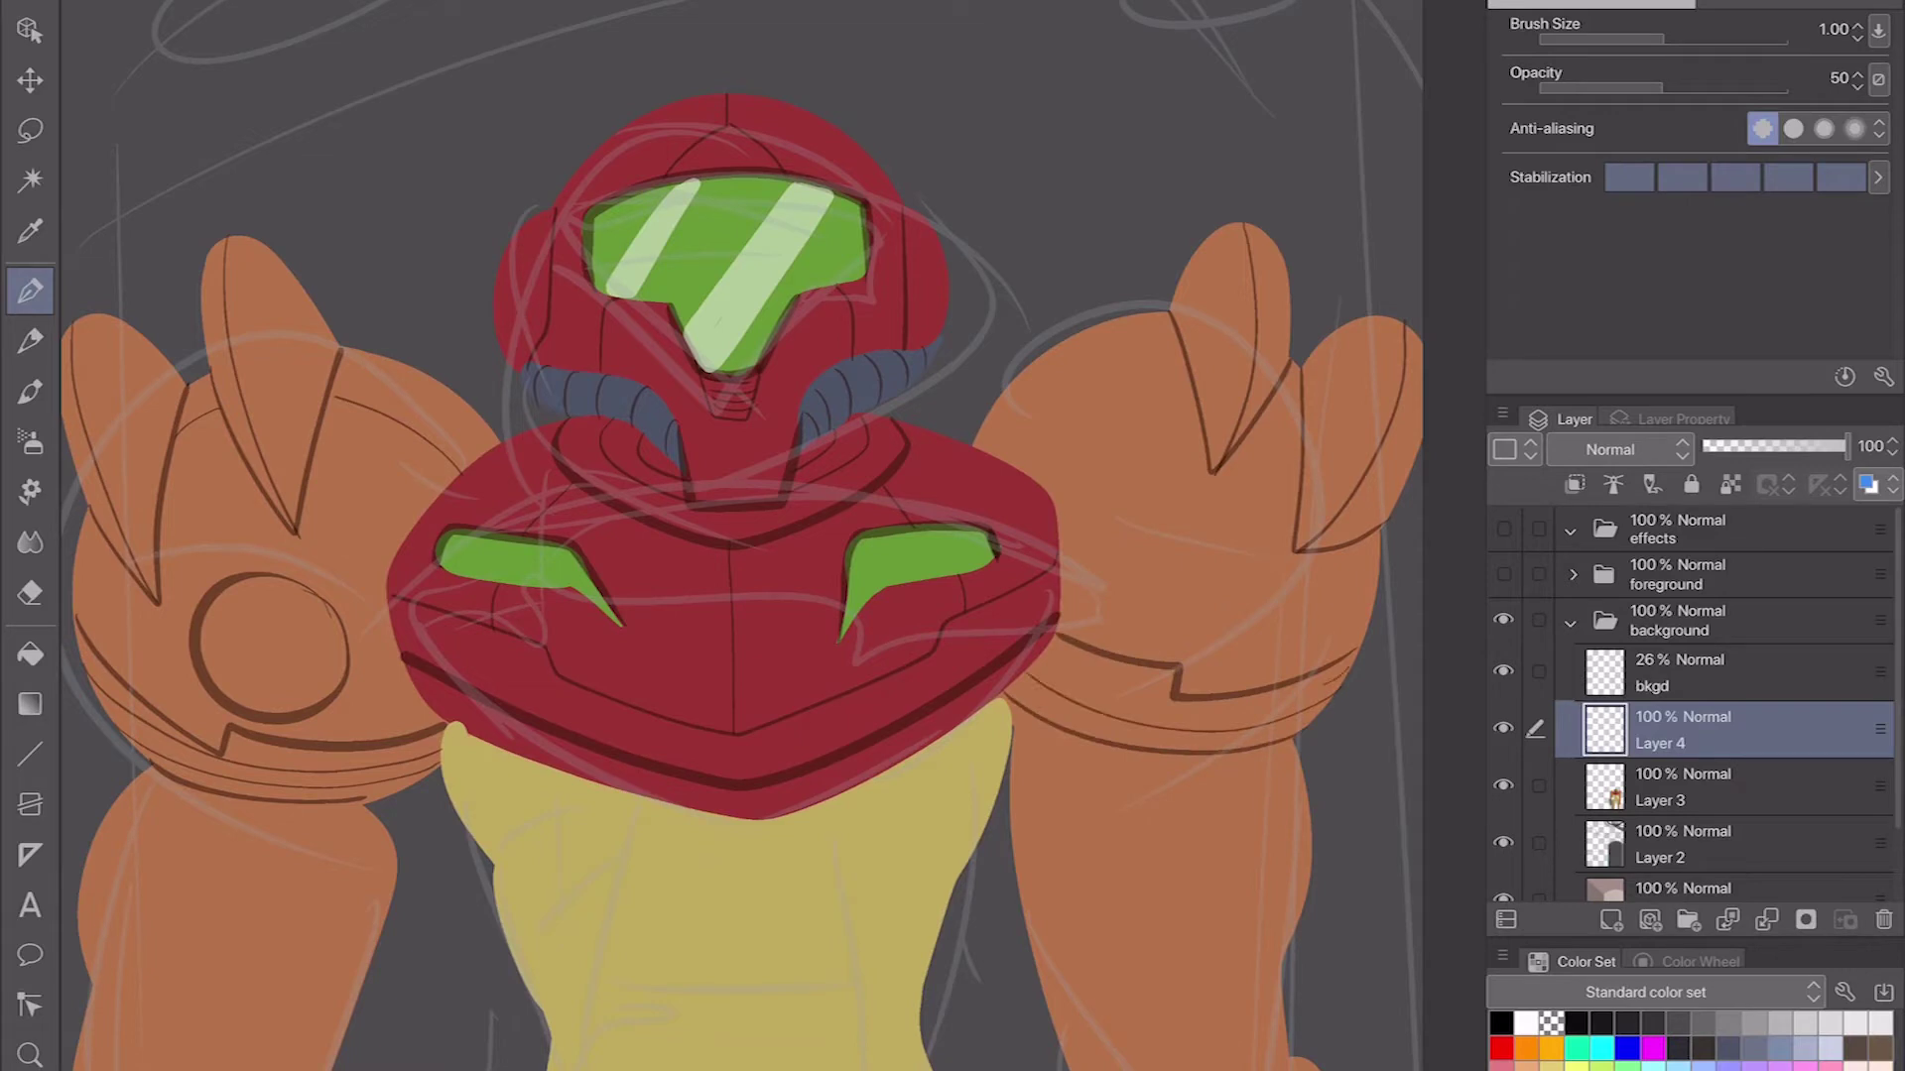
pyautogui.moveTo(1159, 523)
pyautogui.mouseDown()
pyautogui.moveTo(1236, 621)
pyautogui.moveTo(1139, 551)
pyautogui.mouseUp()
# Step: Draw joint bands, pointed oval guards and long panel lines on both upper arms
pyautogui.moveTo(953, 834); pyautogui.dragTo(1236, 455)
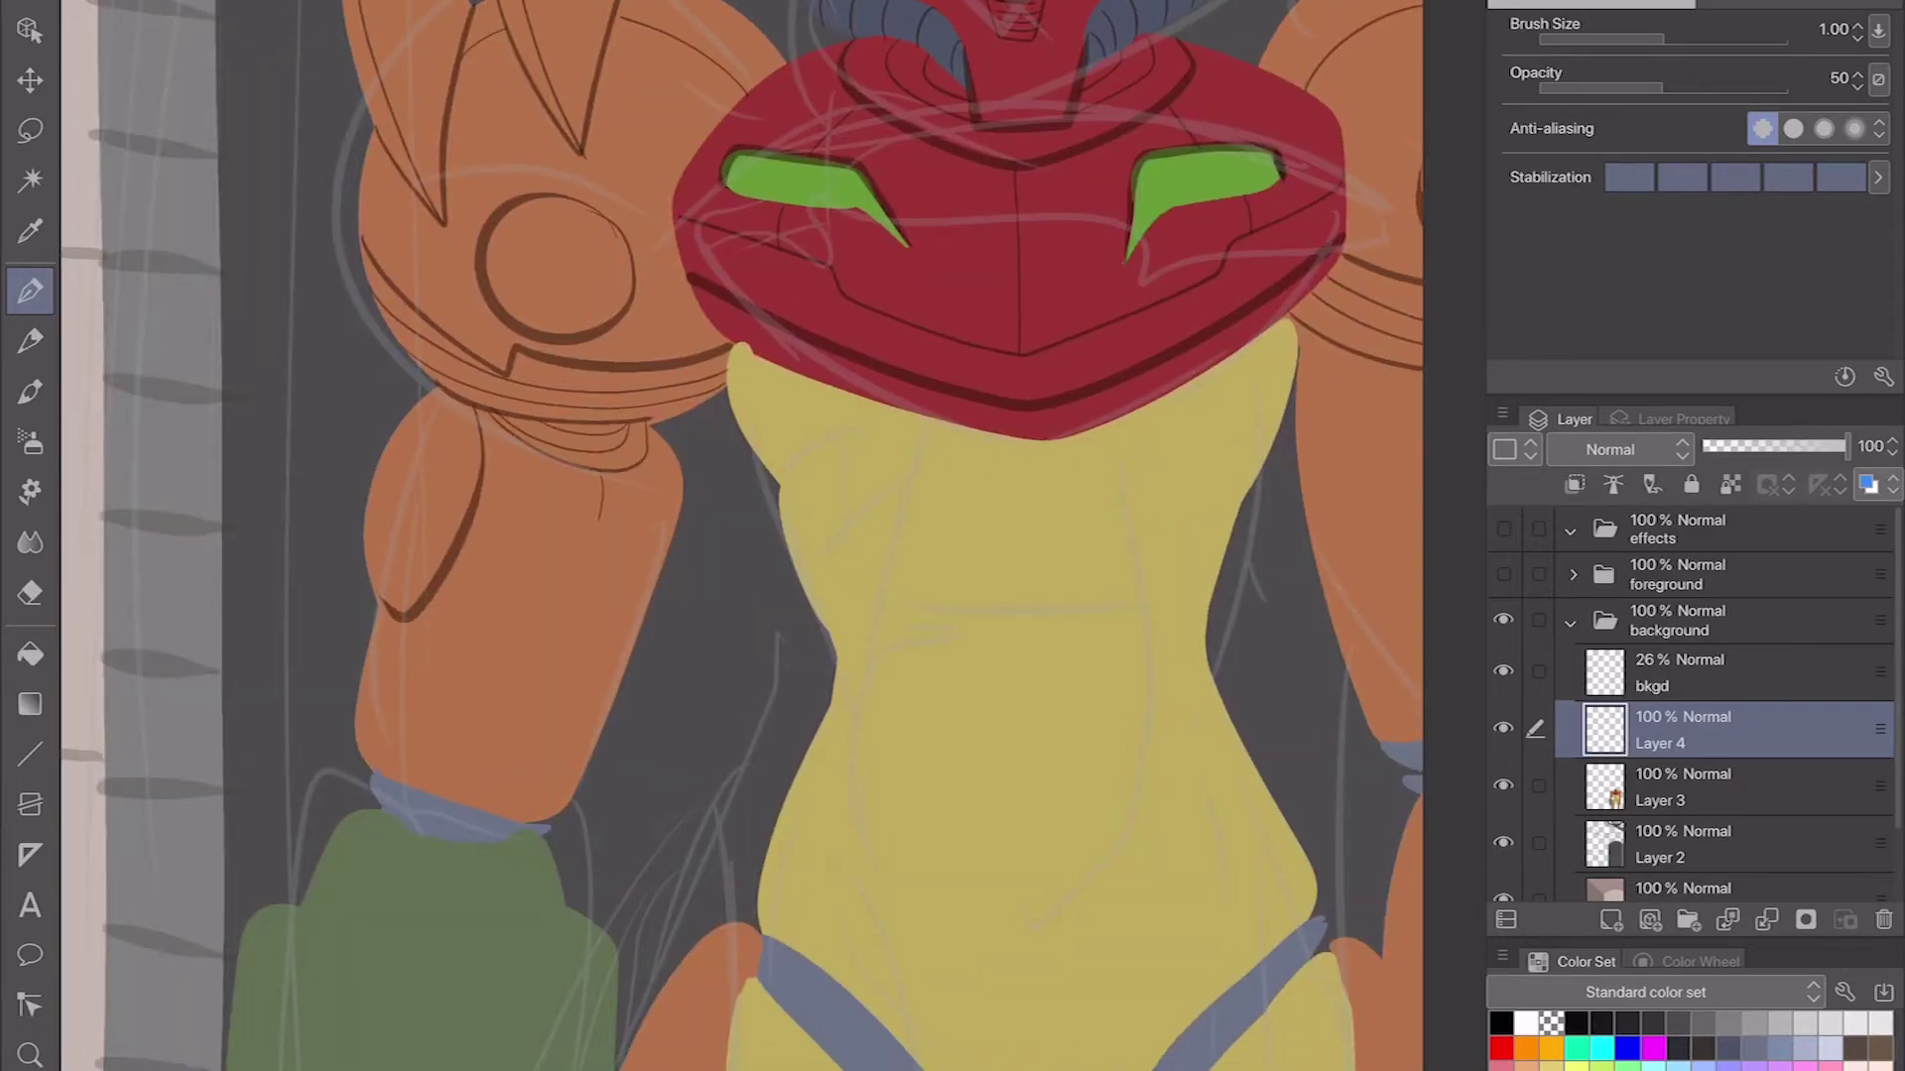
pyautogui.moveTo(741, 536); pyautogui.dragTo(700, 593)
pyautogui.moveTo(1078, 785); pyautogui.dragTo(794, 799)
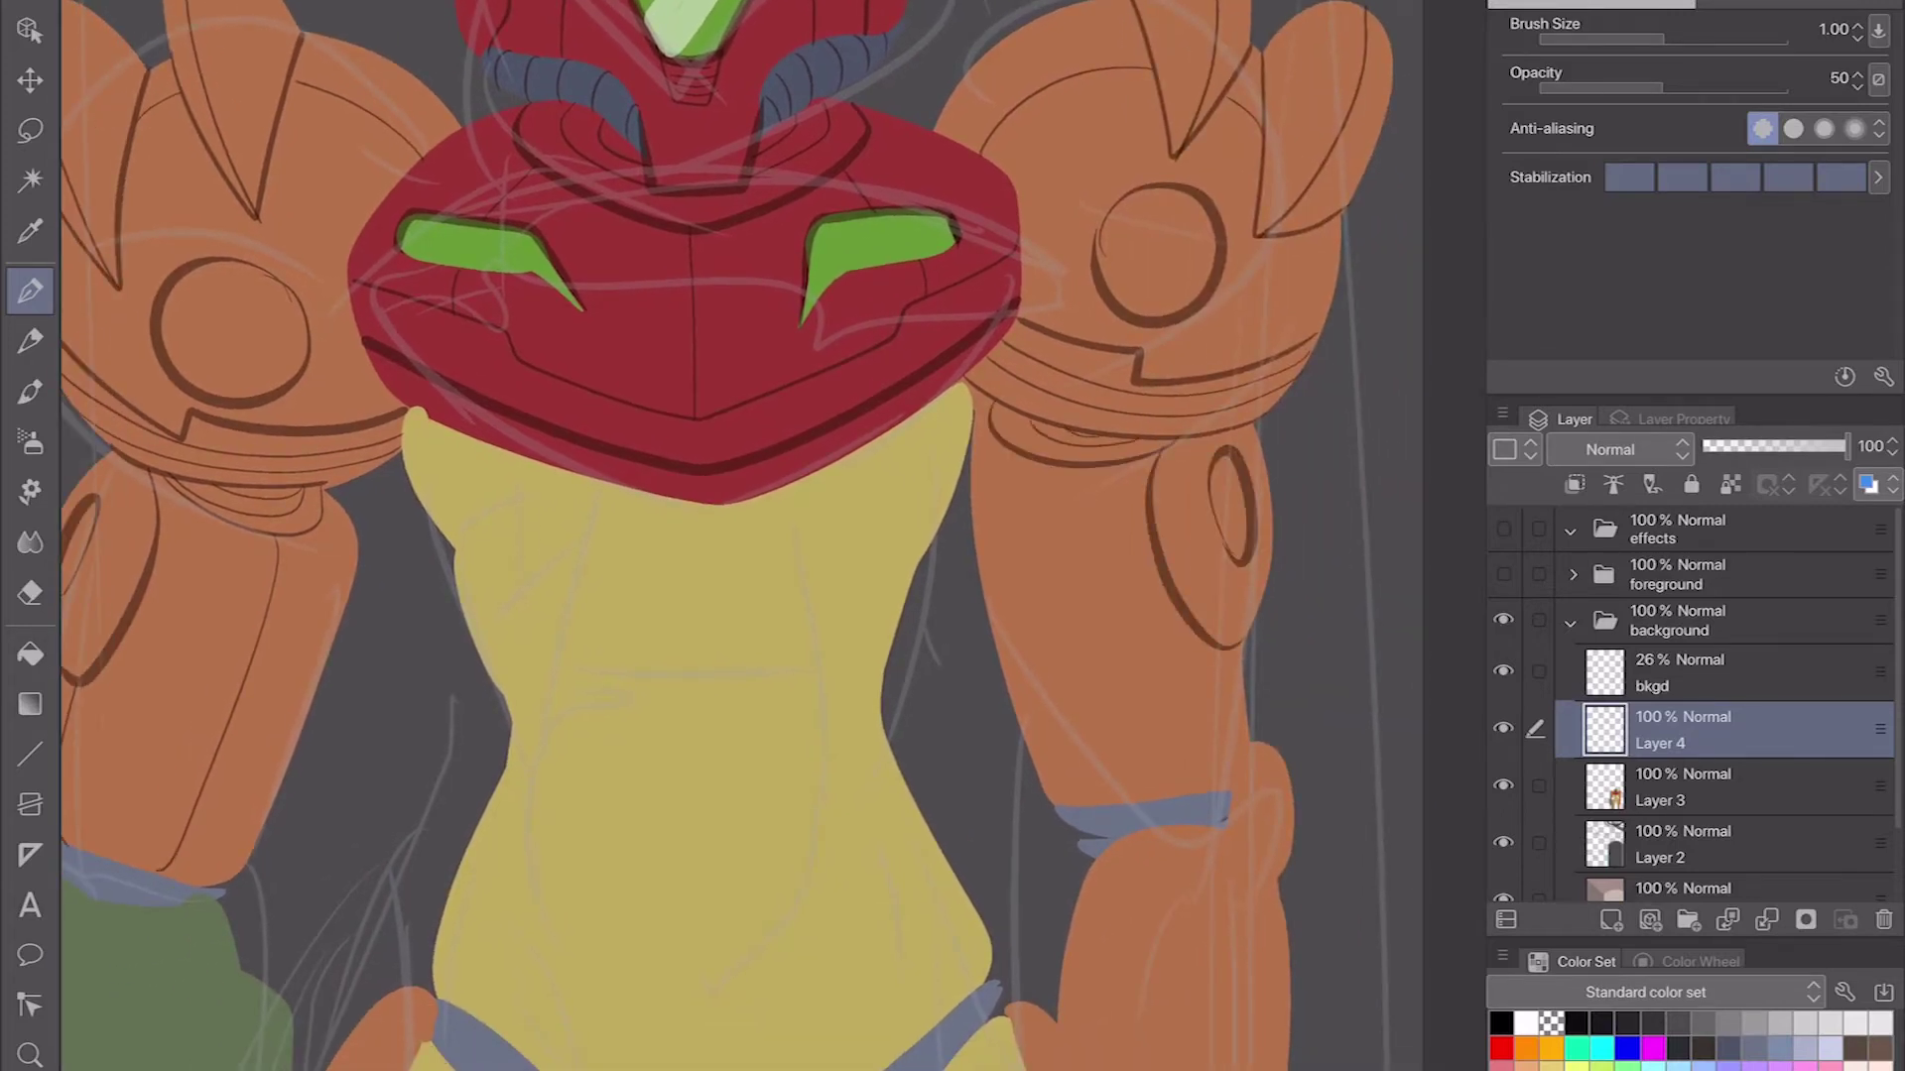
# Step: Line the green arm cannon with a rim, seams, rectangular panels, a side oval and thick horizontal rings
pyautogui.moveTo(695, 595); pyautogui.dragTo(1091, 90)
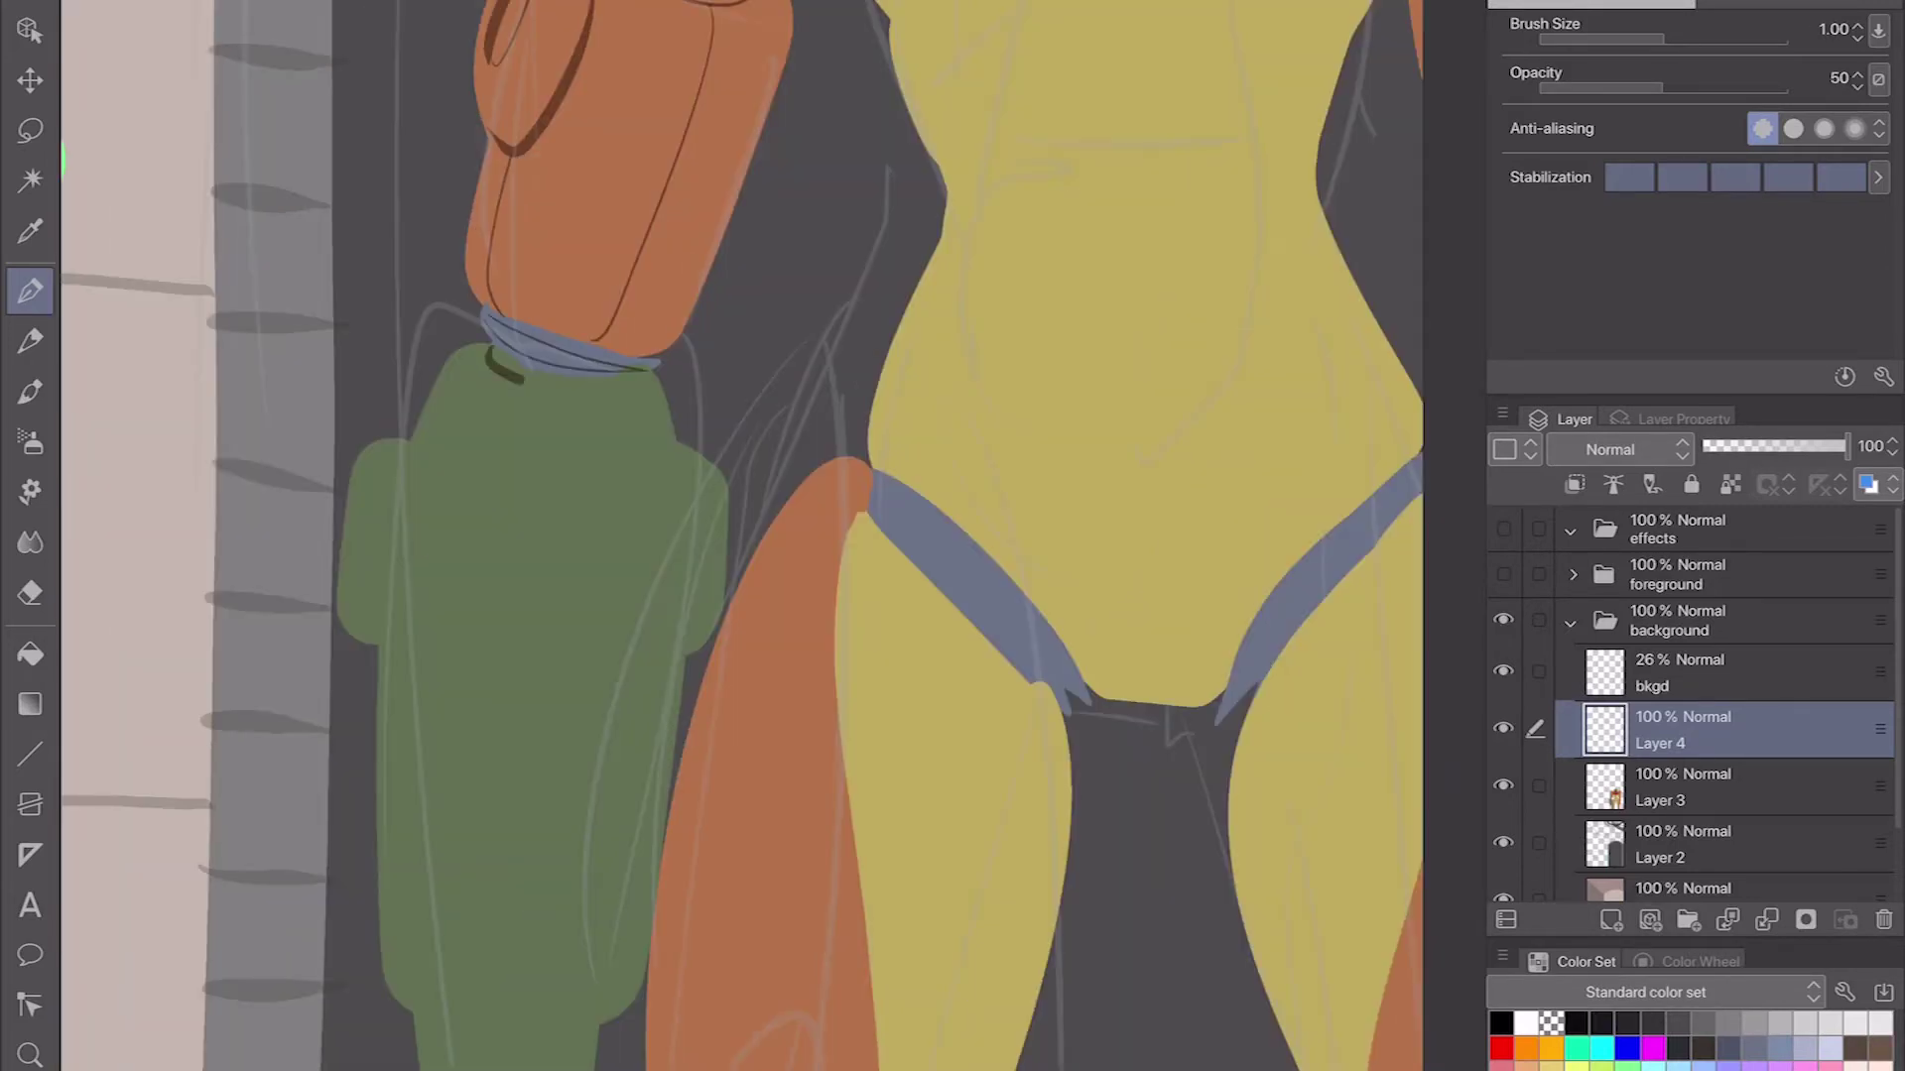
pyautogui.moveTo(491, 902); pyautogui.dragTo(655, 898)
pyautogui.moveTo(383, 853)
pyautogui.mouseDown()
pyautogui.moveTo(658, 873)
pyautogui.moveTo(662, 845)
pyautogui.mouseUp()
pyautogui.moveTo(383, 794); pyautogui.dragTo(665, 814)
pyautogui.moveTo(385, 767); pyautogui.dragTo(638, 789)
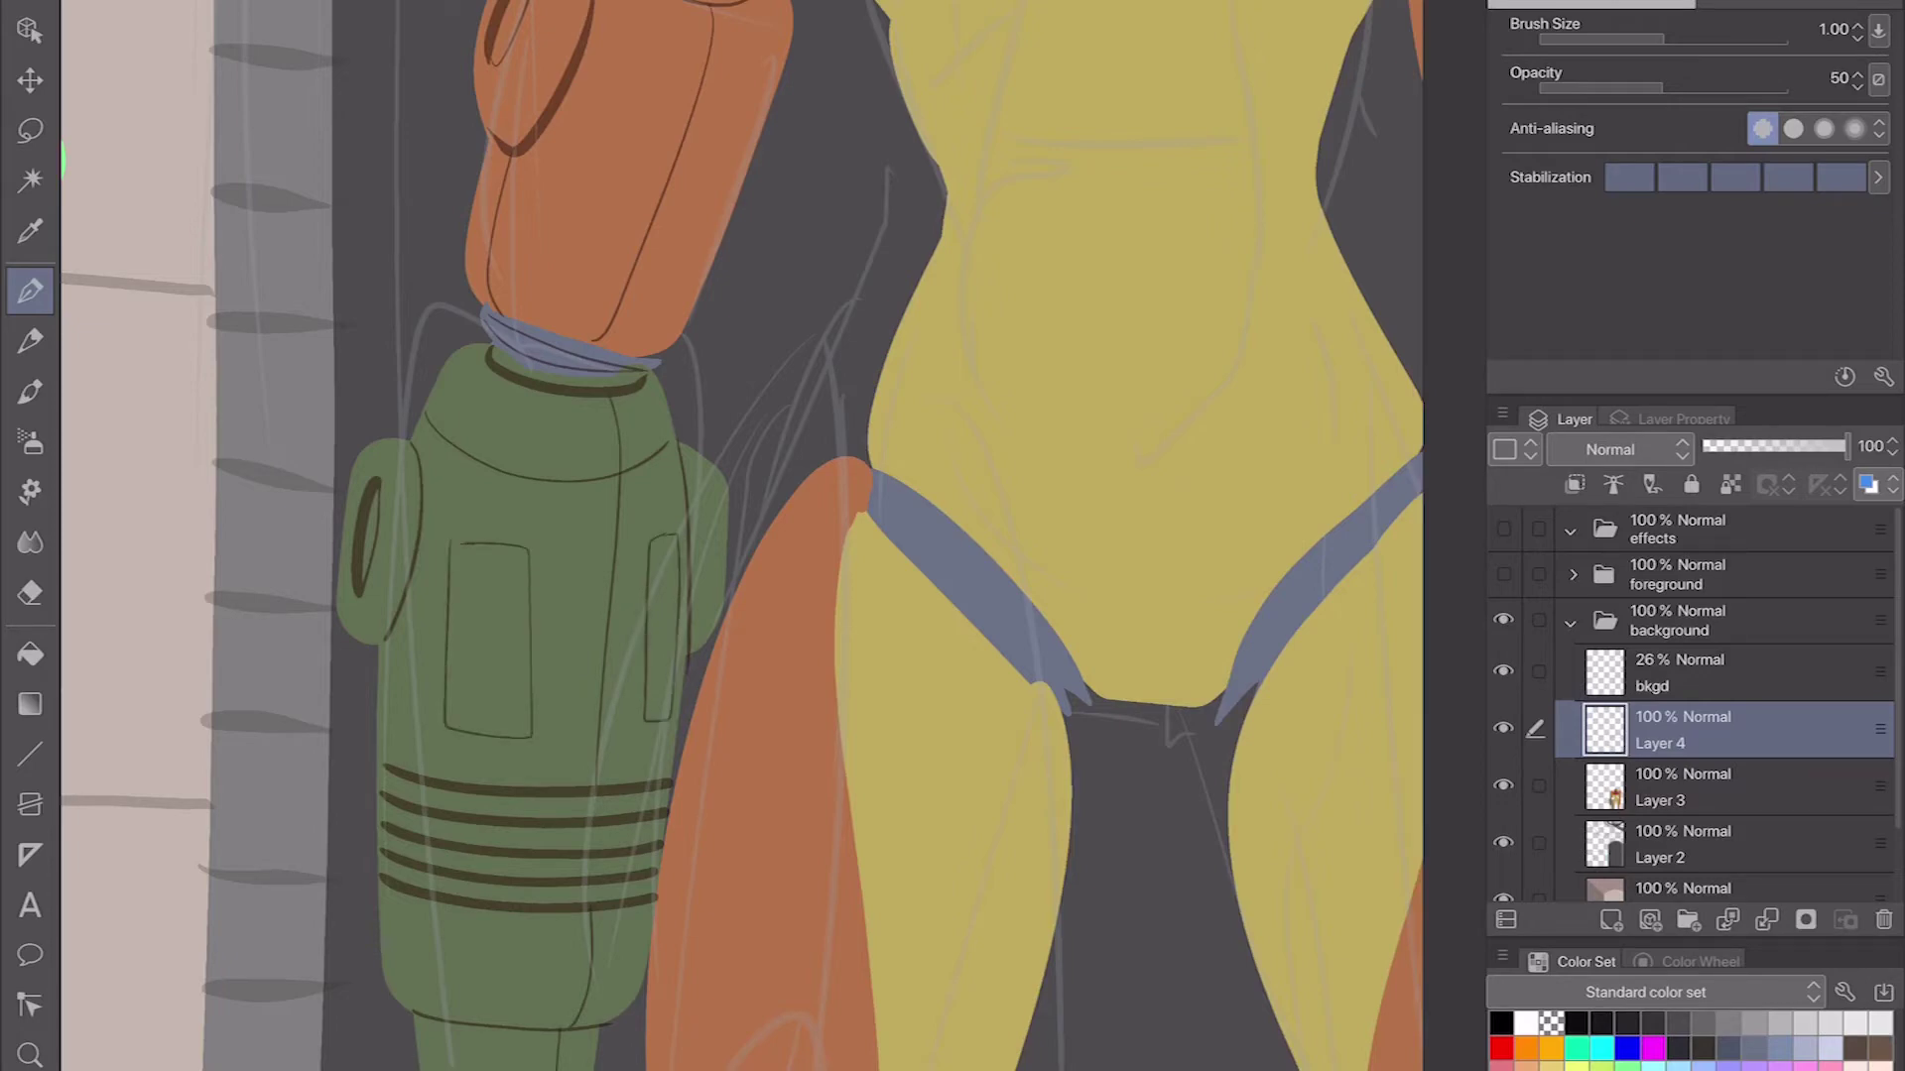
# Step: Draw under-chest curves, angular side seams, rib lines and abdominal panel lines on the yellow torso
pyautogui.scroll(-5, 741, 536)
pyautogui.scroll(5, 913, 466)
pyautogui.scroll(3, 694, 298)
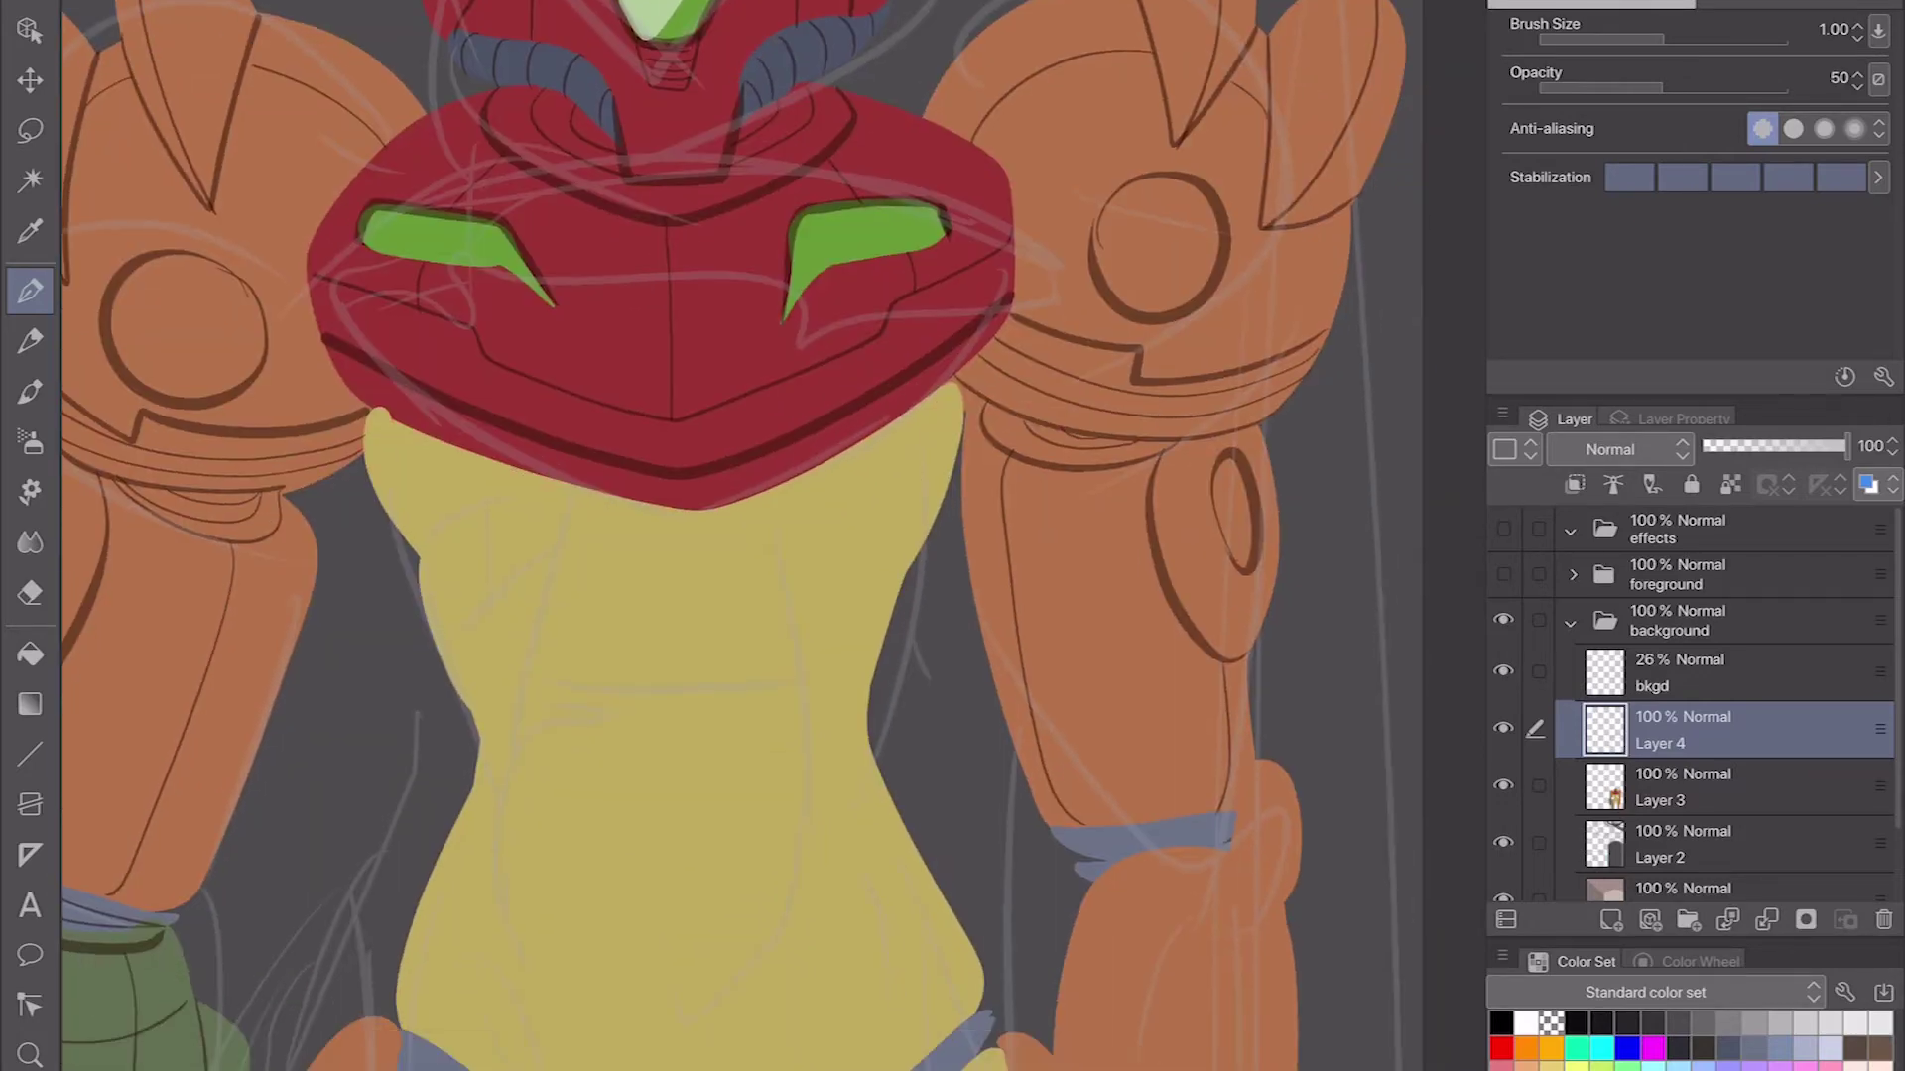
pyautogui.moveTo(427, 573); pyautogui.dragTo(623, 526)
pyautogui.moveTo(635, 556); pyautogui.dragTo(615, 382)
pyautogui.moveTo(504, 402); pyautogui.dragTo(593, 1049)
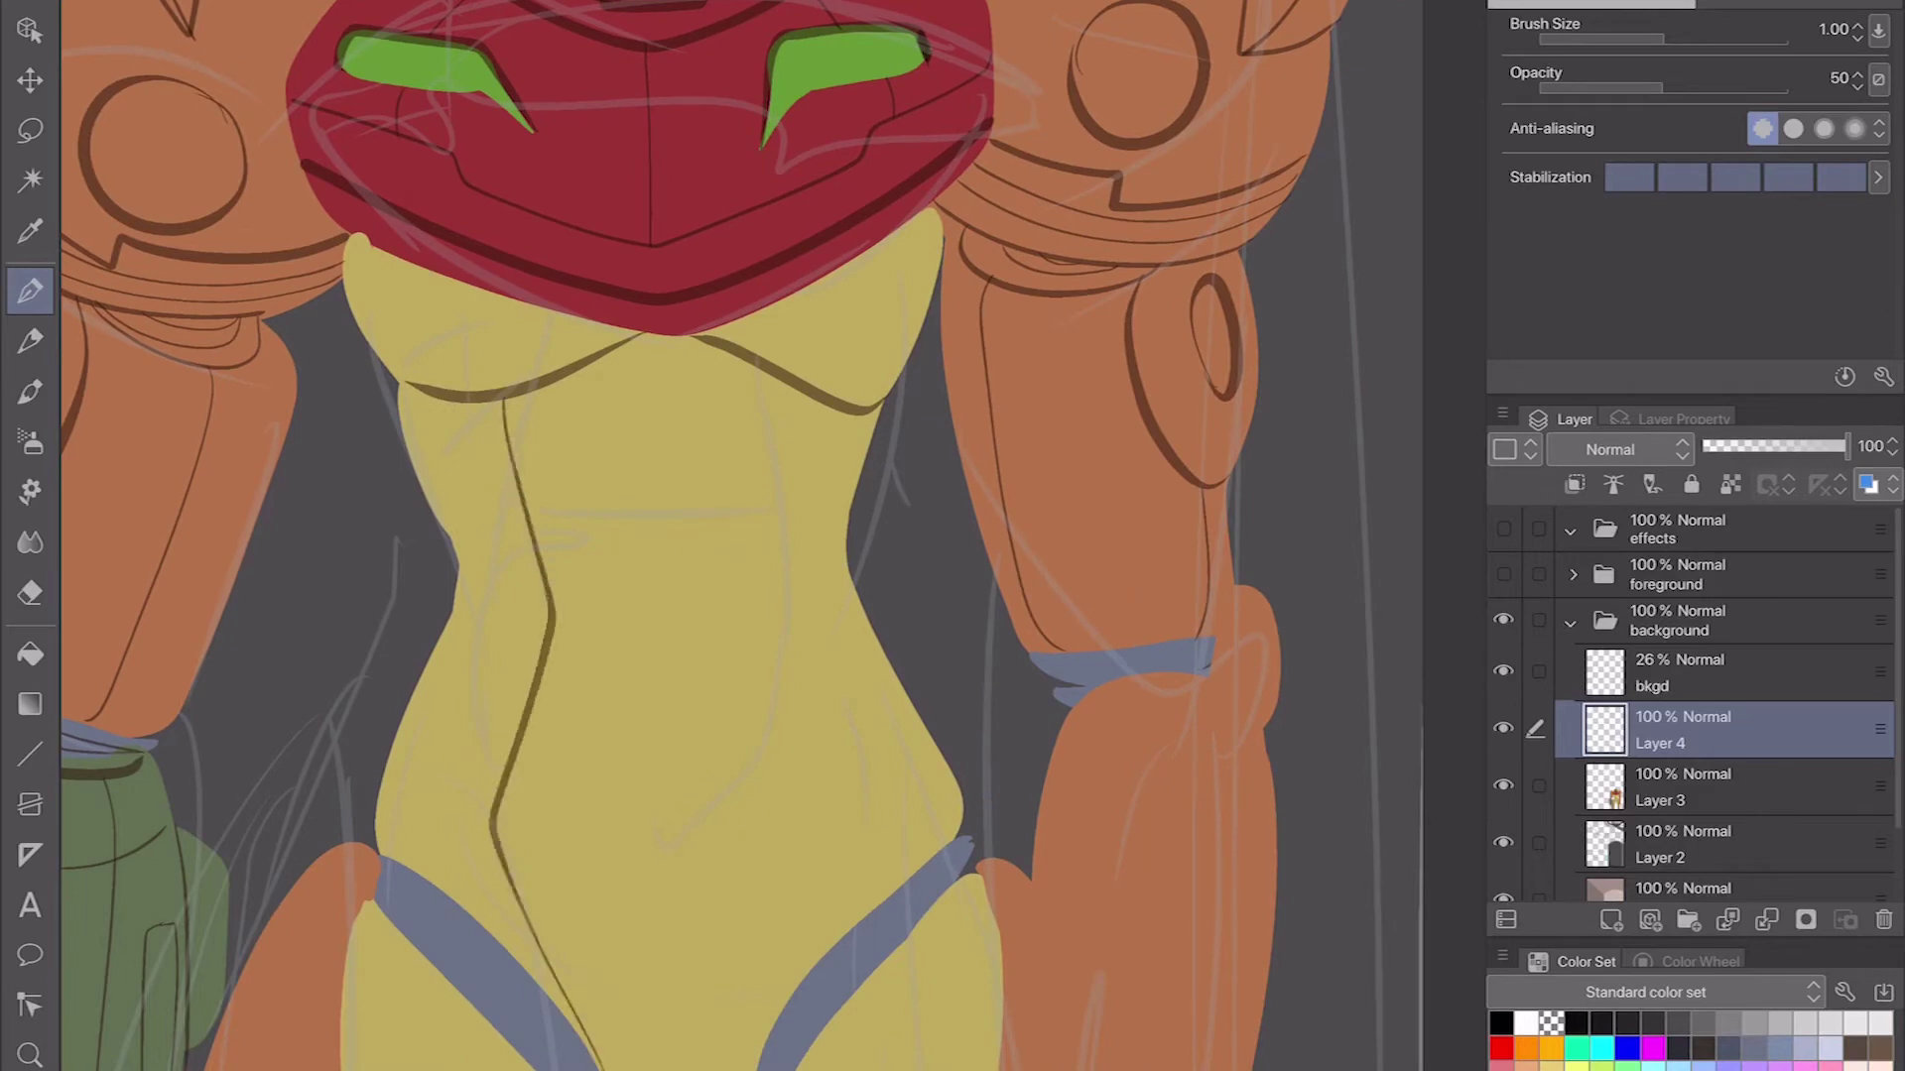
pyautogui.moveTo(772, 379); pyautogui.dragTo(804, 793)
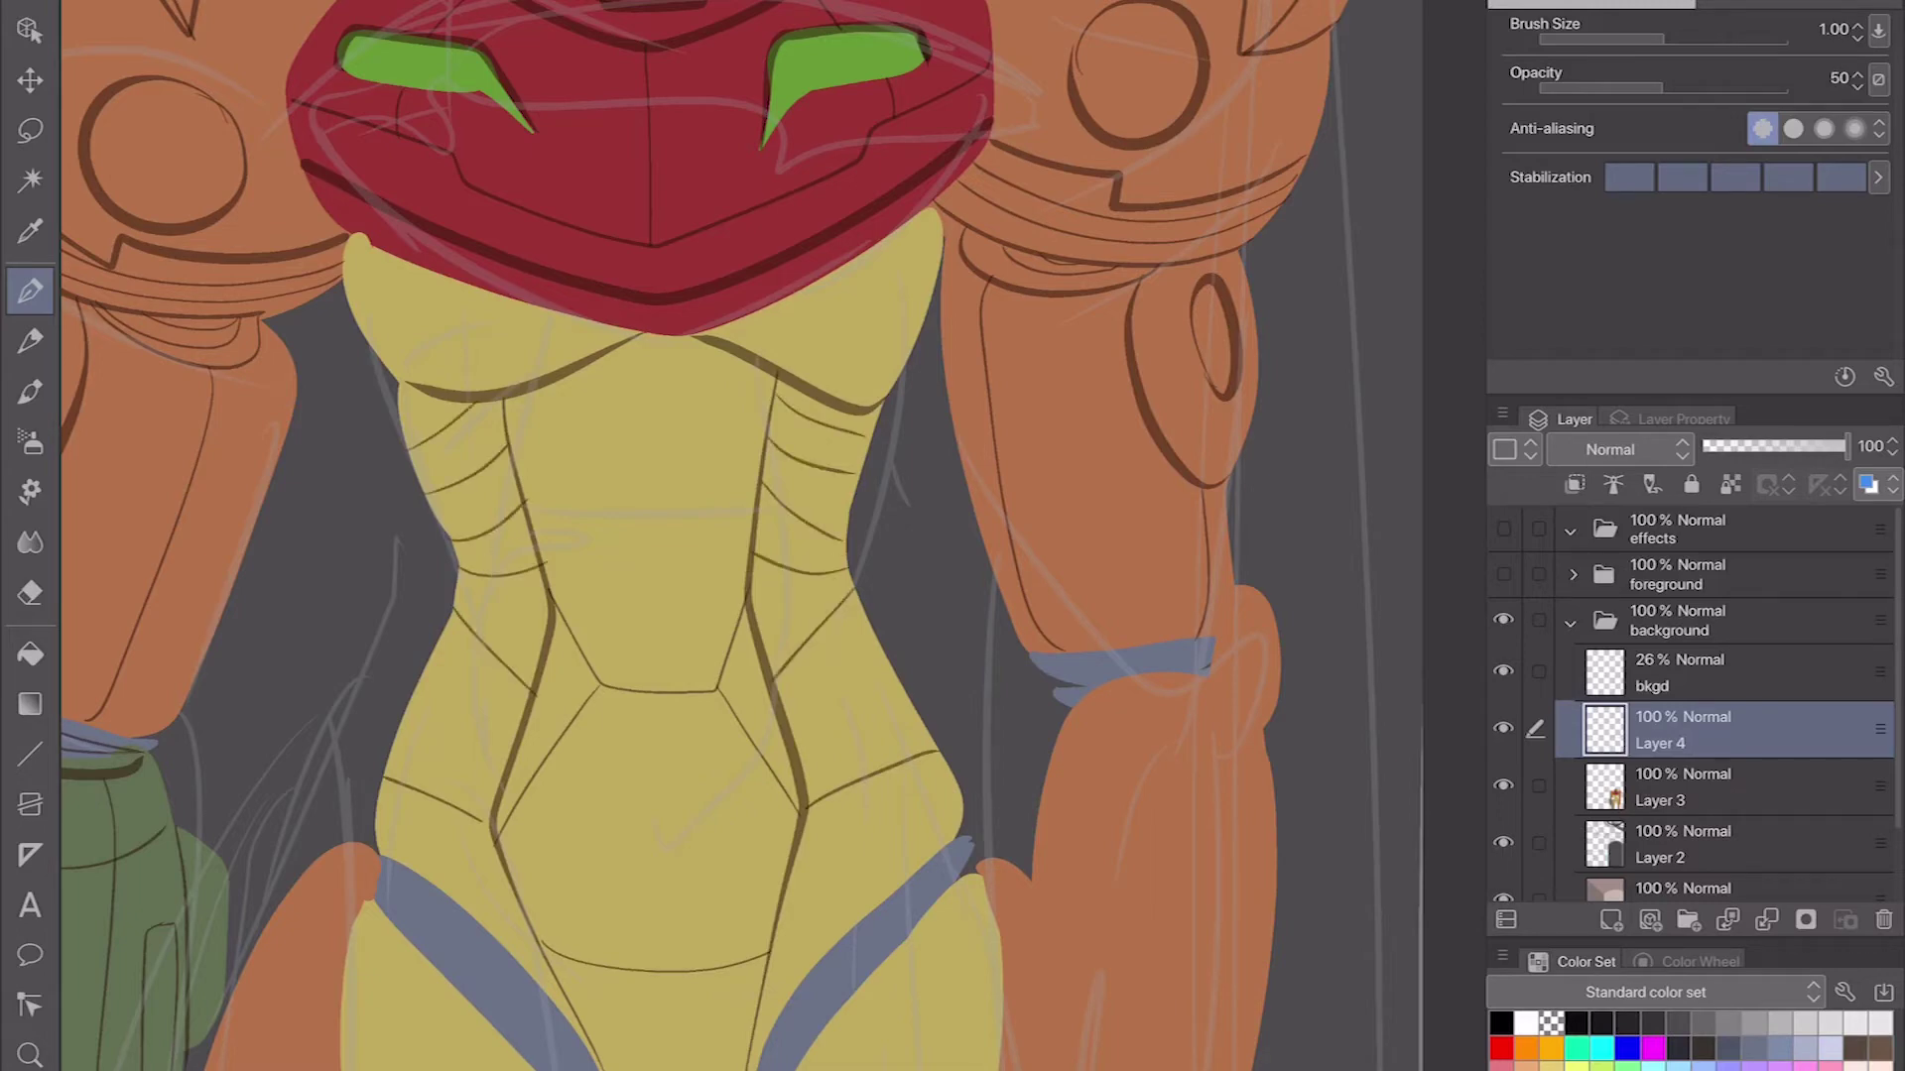
# Step: Draw curved seams above both blue-grey hip bands and a dark line along the middle of each band
pyautogui.scroll(4, 729, 536)
pyautogui.scroll(-5, 729, 536)
pyautogui.scroll(-3, 729, 536)
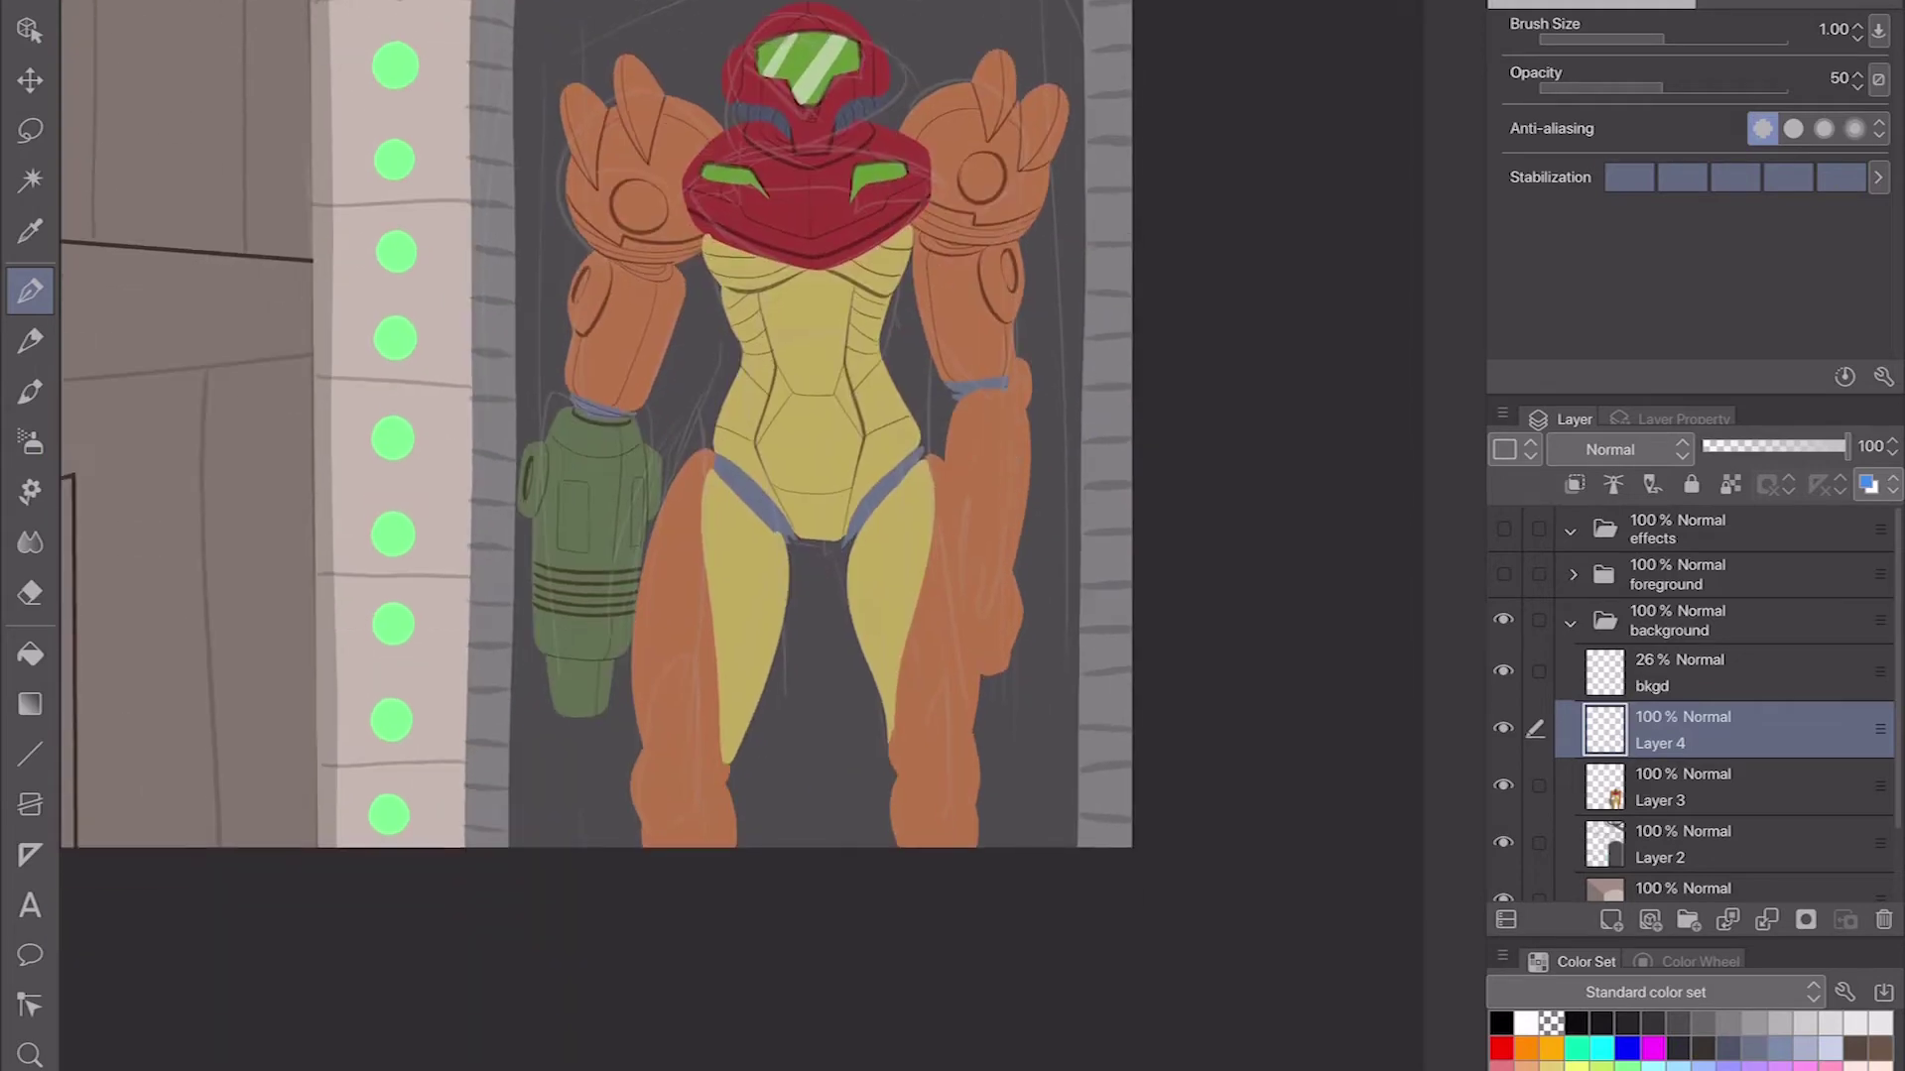
pyautogui.scroll(3, 729, 536)
pyautogui.moveTo(960, 544)
pyautogui.mouseDown()
pyautogui.moveTo(806, 663)
pyautogui.moveTo(732, 816)
pyautogui.mouseUp()
pyautogui.moveTo(308, 584); pyautogui.dragTo(546, 822)
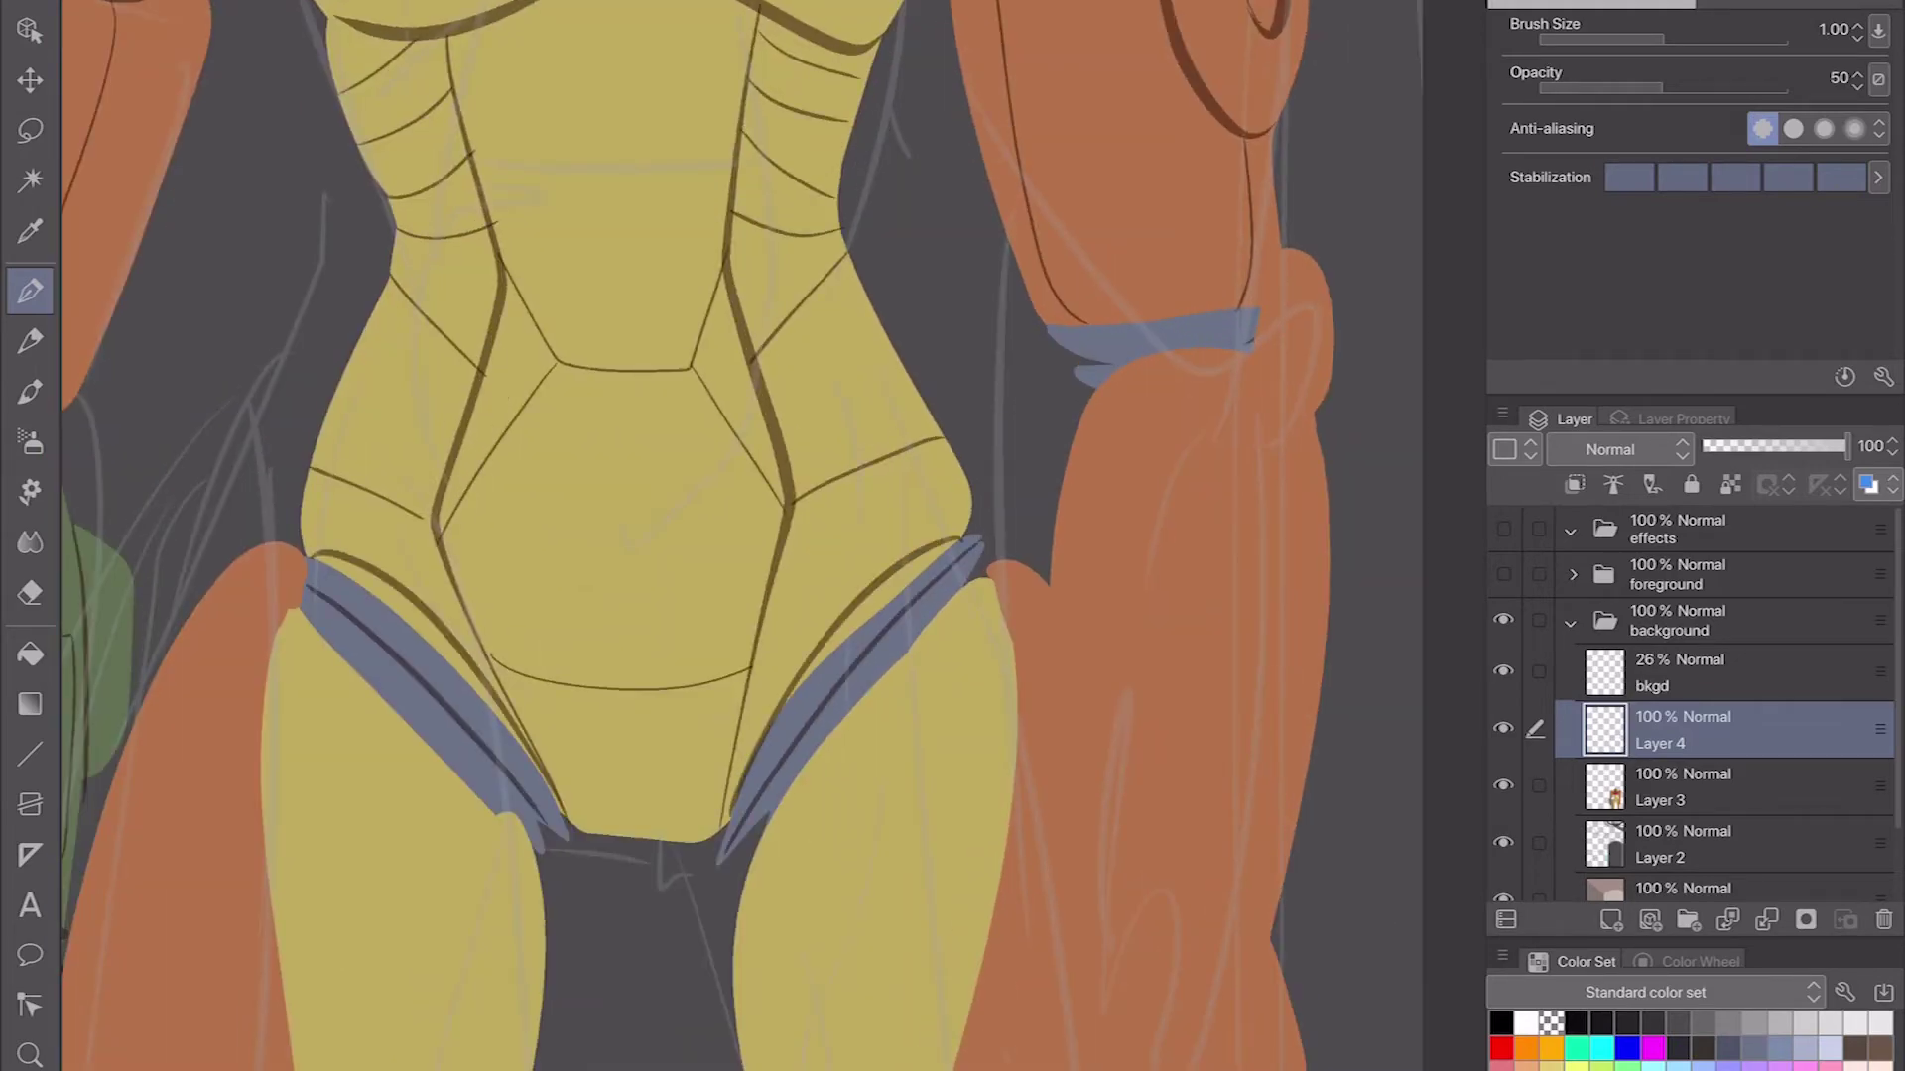
# Step: Draw long curved panel lines and short crossing seams on both yellow thighs
pyautogui.moveTo(729, 535); pyautogui.dragTo(957, 159)
pyautogui.moveTo(664, 349); pyautogui.dragTo(631, 819)
pyautogui.moveTo(700, 397); pyautogui.dragTo(651, 849)
pyautogui.moveTo(939, 392); pyautogui.dragTo(984, 810)
pyautogui.moveTo(522, 600); pyautogui.dragTo(571, 612)
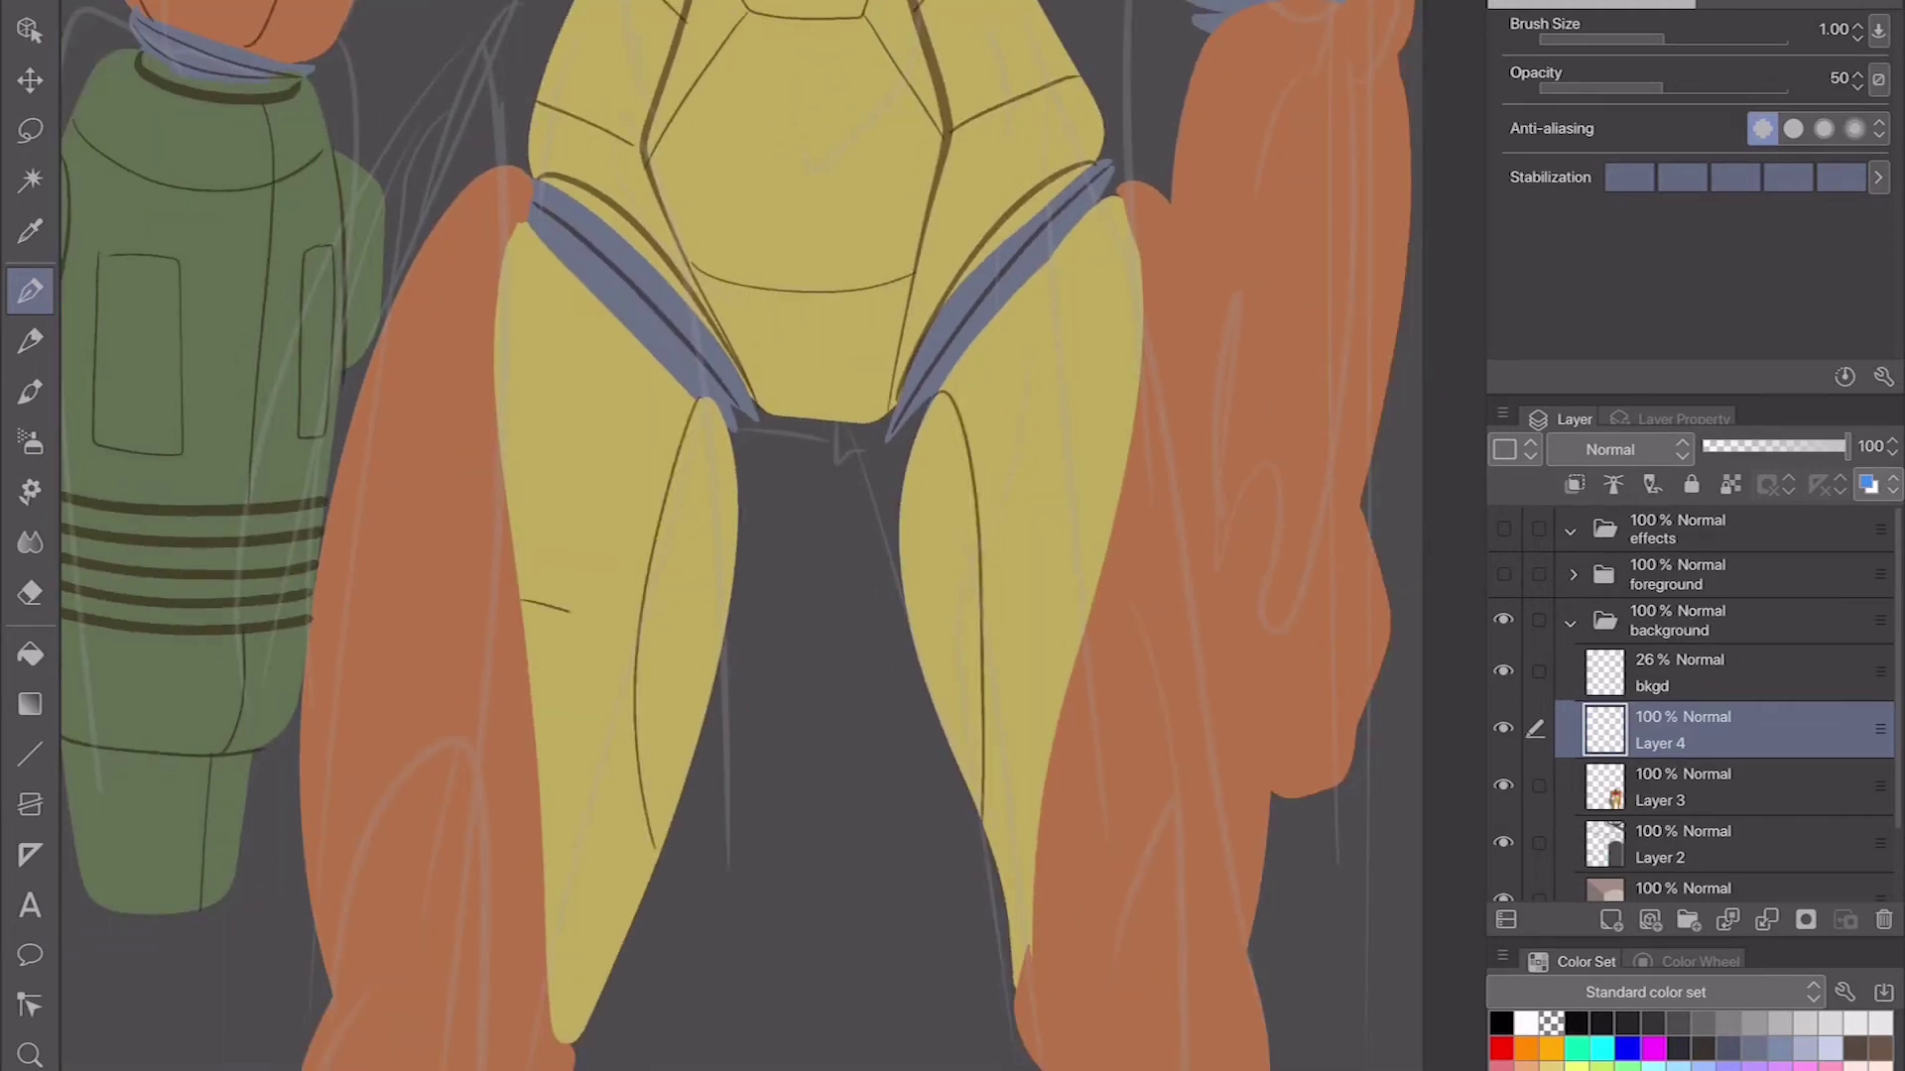
# Step: Draw a pointed elbow guard and the inner forearm edge on the bare-handed arm, undoing a misplaced stroke
pyautogui.moveTo(1092, 248); pyautogui.dragTo(596, 511)
pyautogui.moveTo(853, 191); pyautogui.dragTo(878, 377)
pyautogui.moveTo(679, 439); pyautogui.dragTo(713, 903)
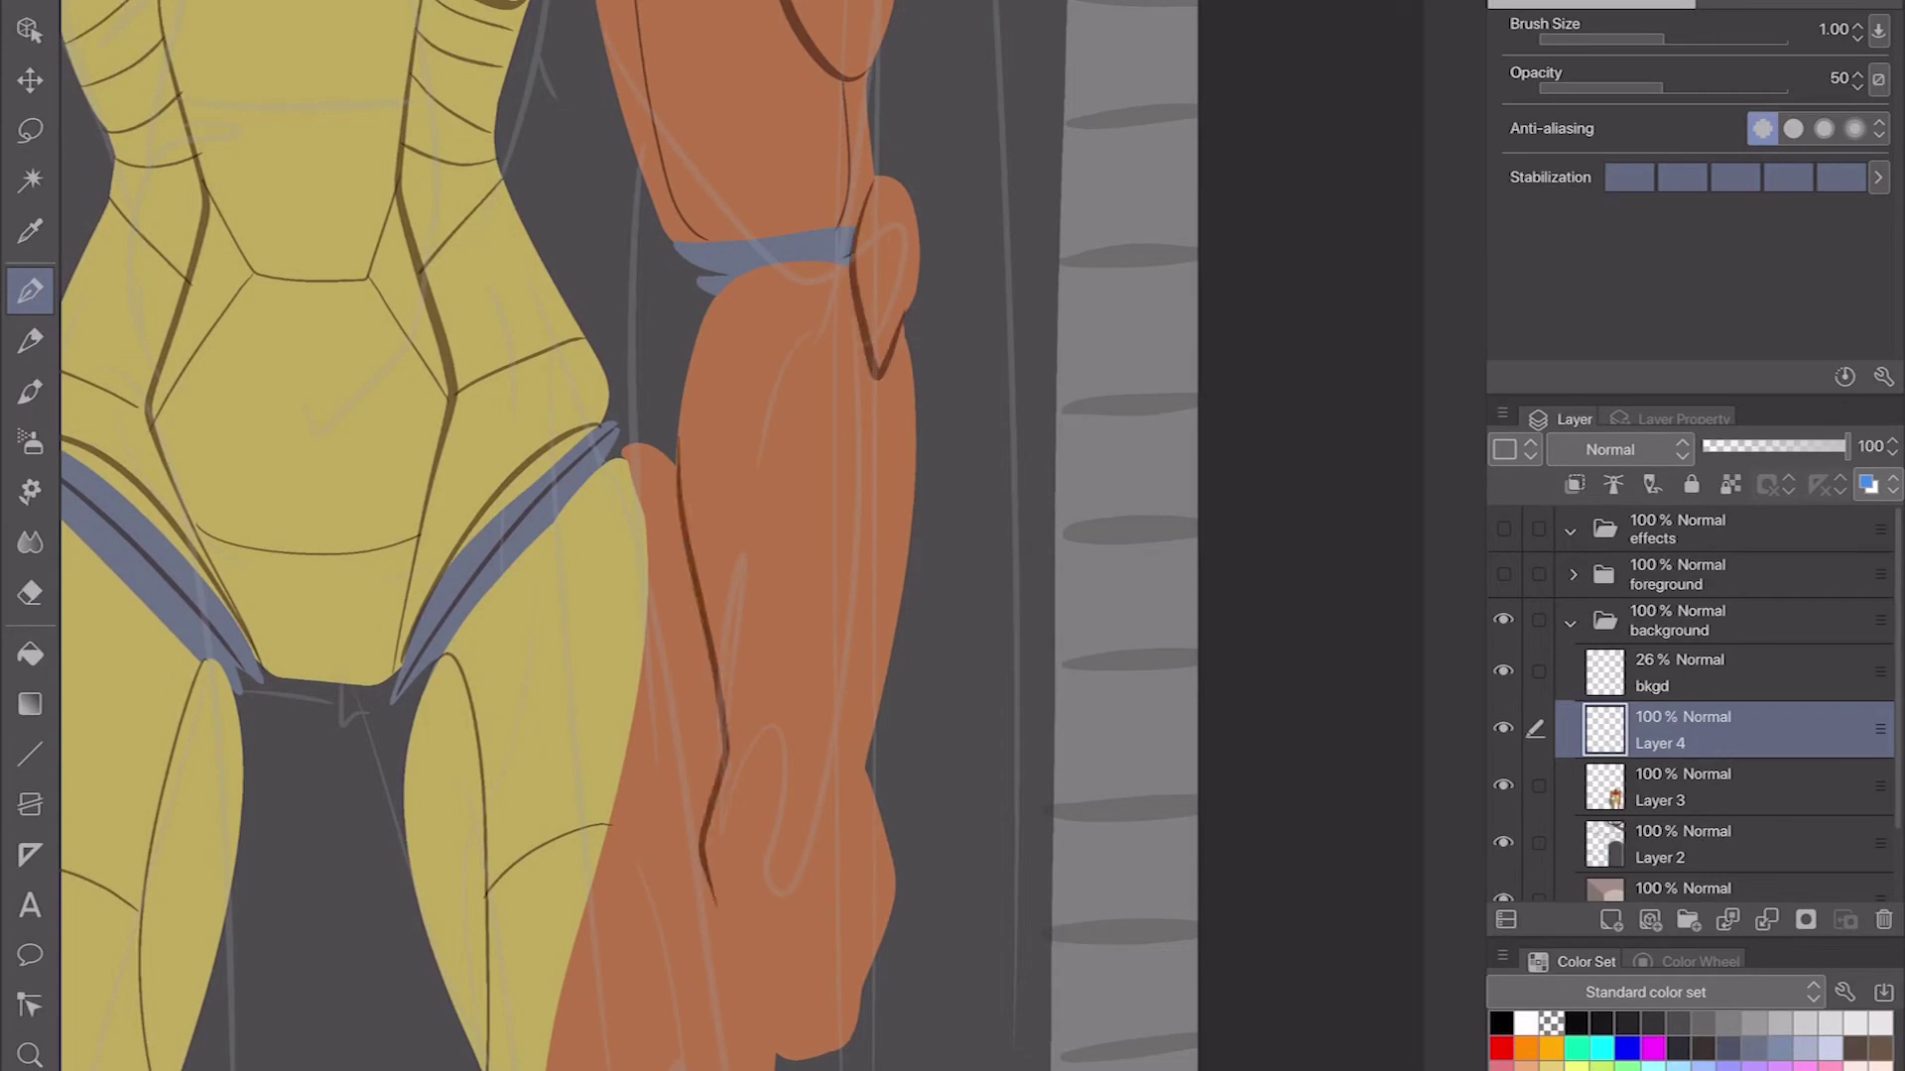
pyautogui.hotkey('ctrl', 'z')
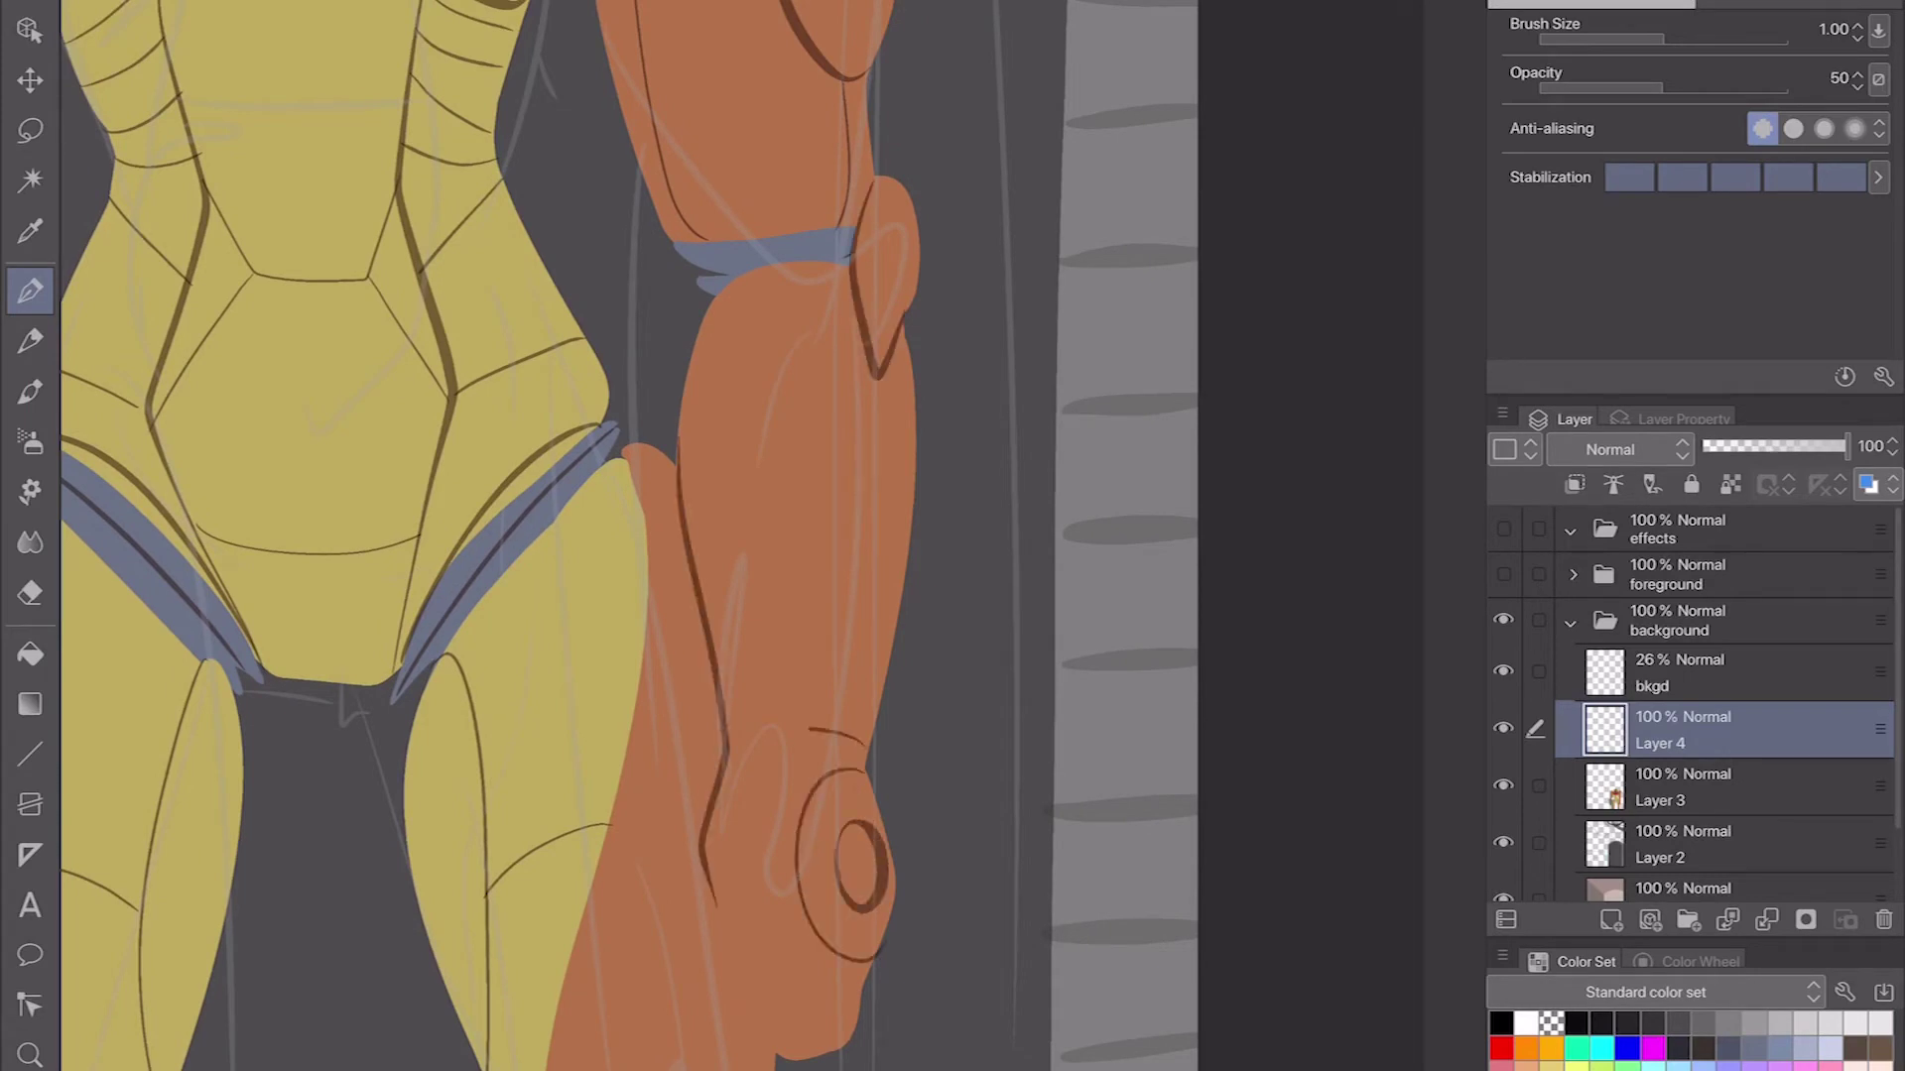
# Step: Draw the wrist bands and hand of the orange forearm, erasing the first finger lines and redrawing a clenched fist
pyautogui.moveTo(853, 794); pyautogui.dragTo(734, 436)
pyautogui.scroll(1, 734, 437)
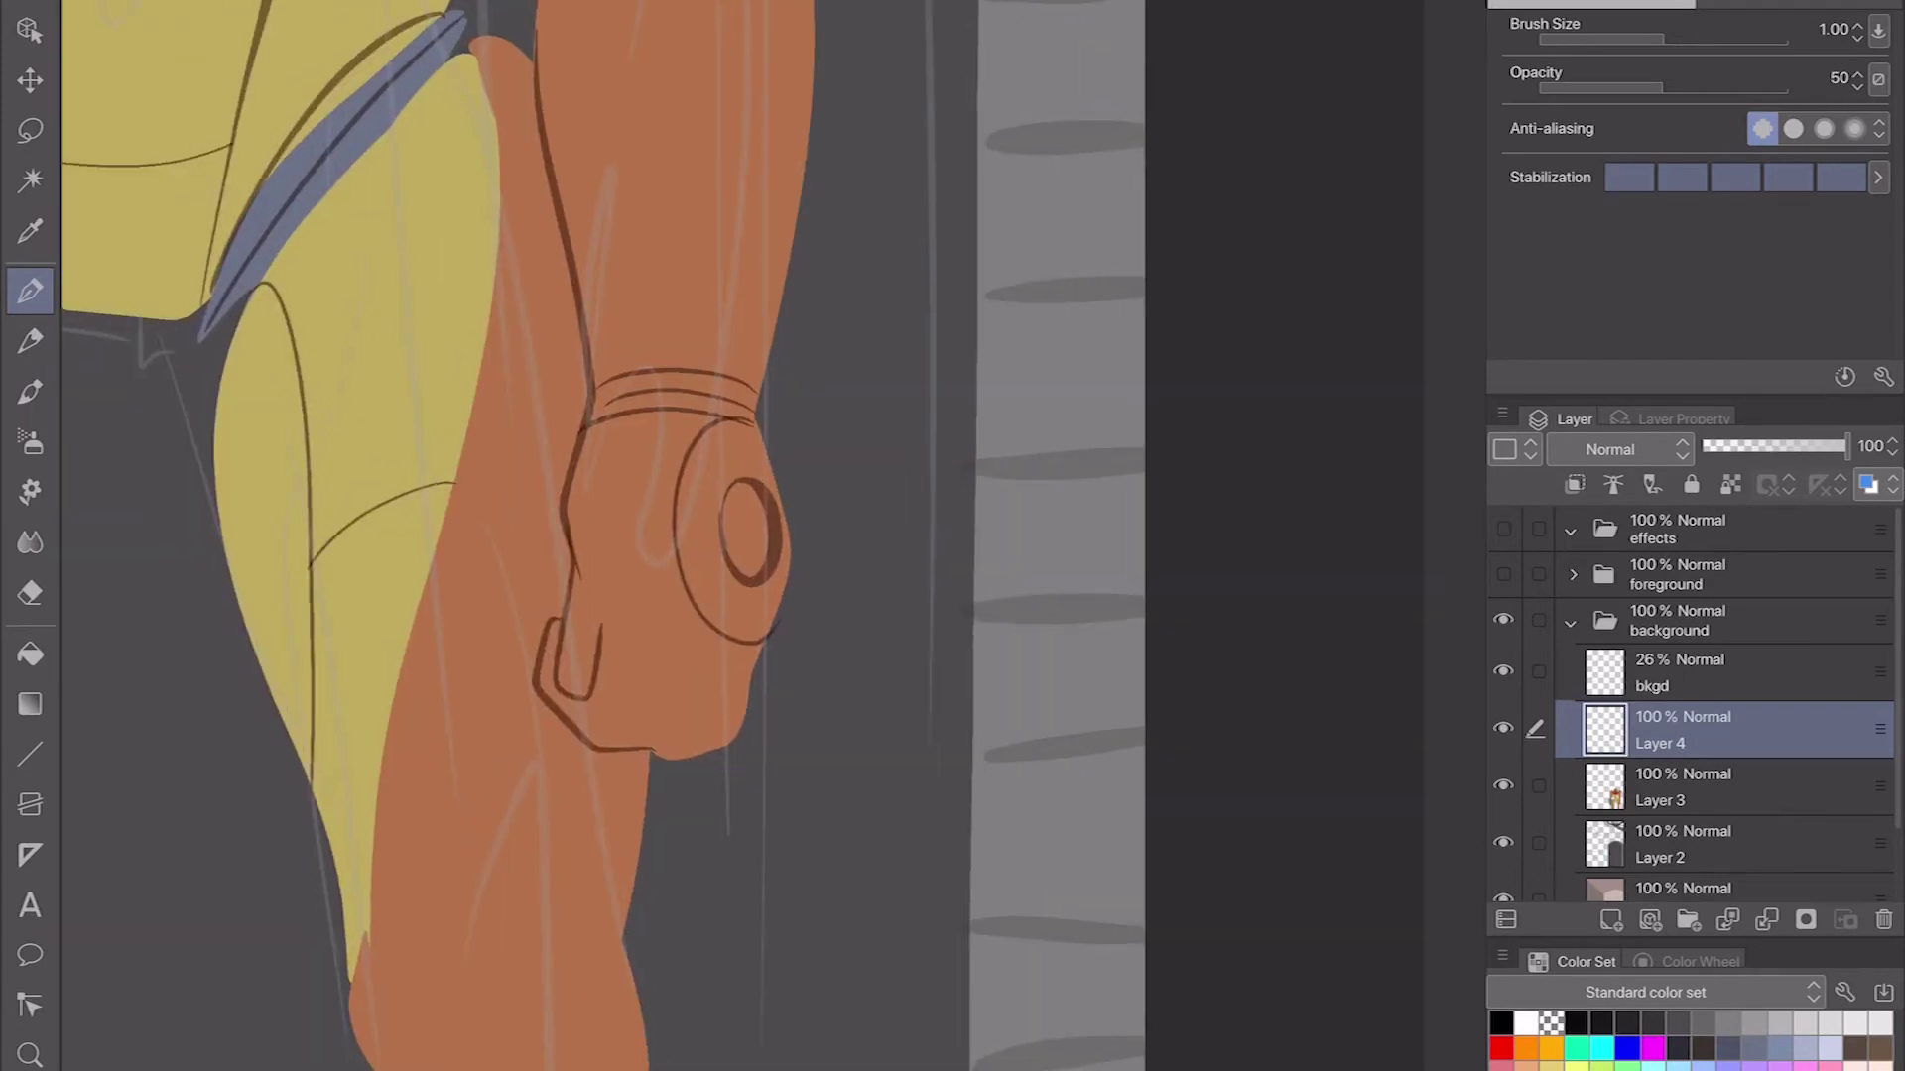
pyautogui.press('e')
pyautogui.moveTo(574, 536)
pyautogui.mouseDown()
pyautogui.moveTo(579, 467)
pyautogui.moveTo(511, 635)
pyautogui.moveTo(749, 671)
pyautogui.mouseUp()
pyautogui.press('p')
pyautogui.moveTo(480, 701); pyautogui.dragTo(649, 754)
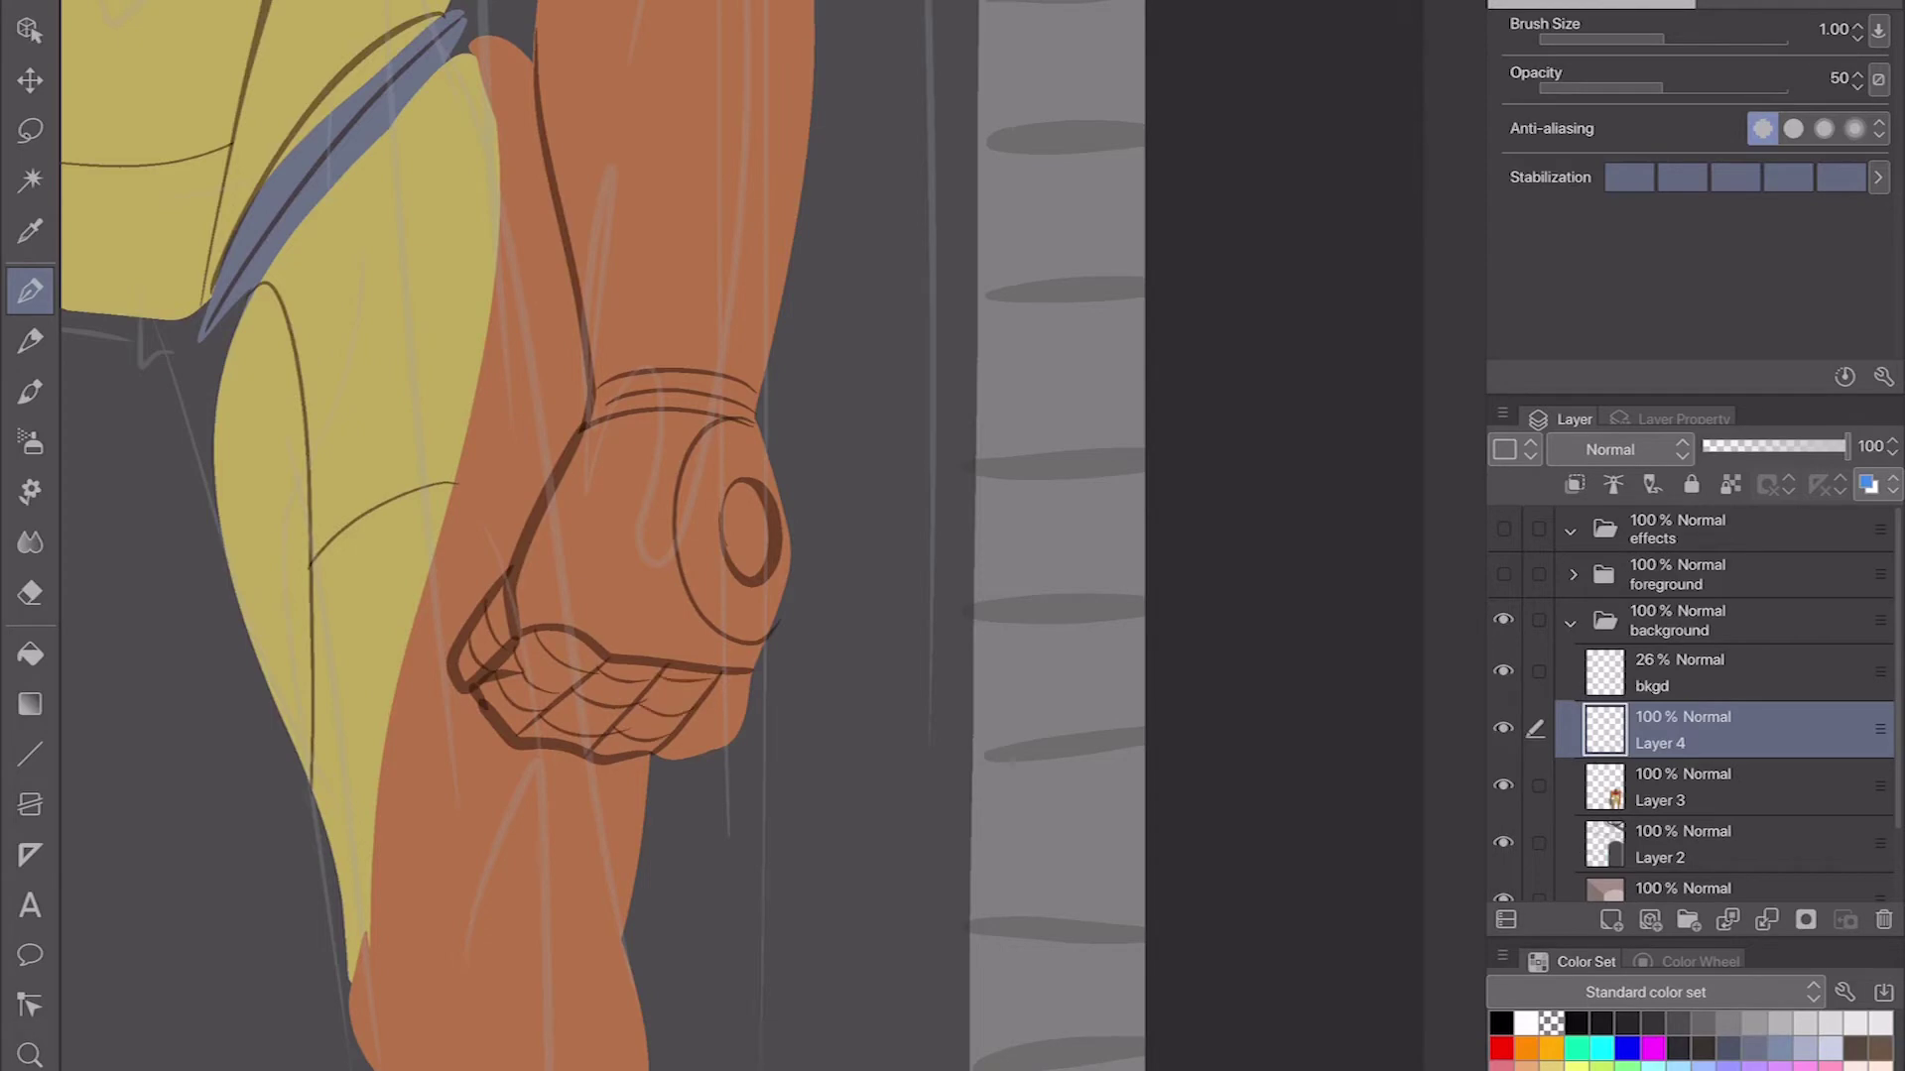
pyautogui.scroll(-2, 595, 536)
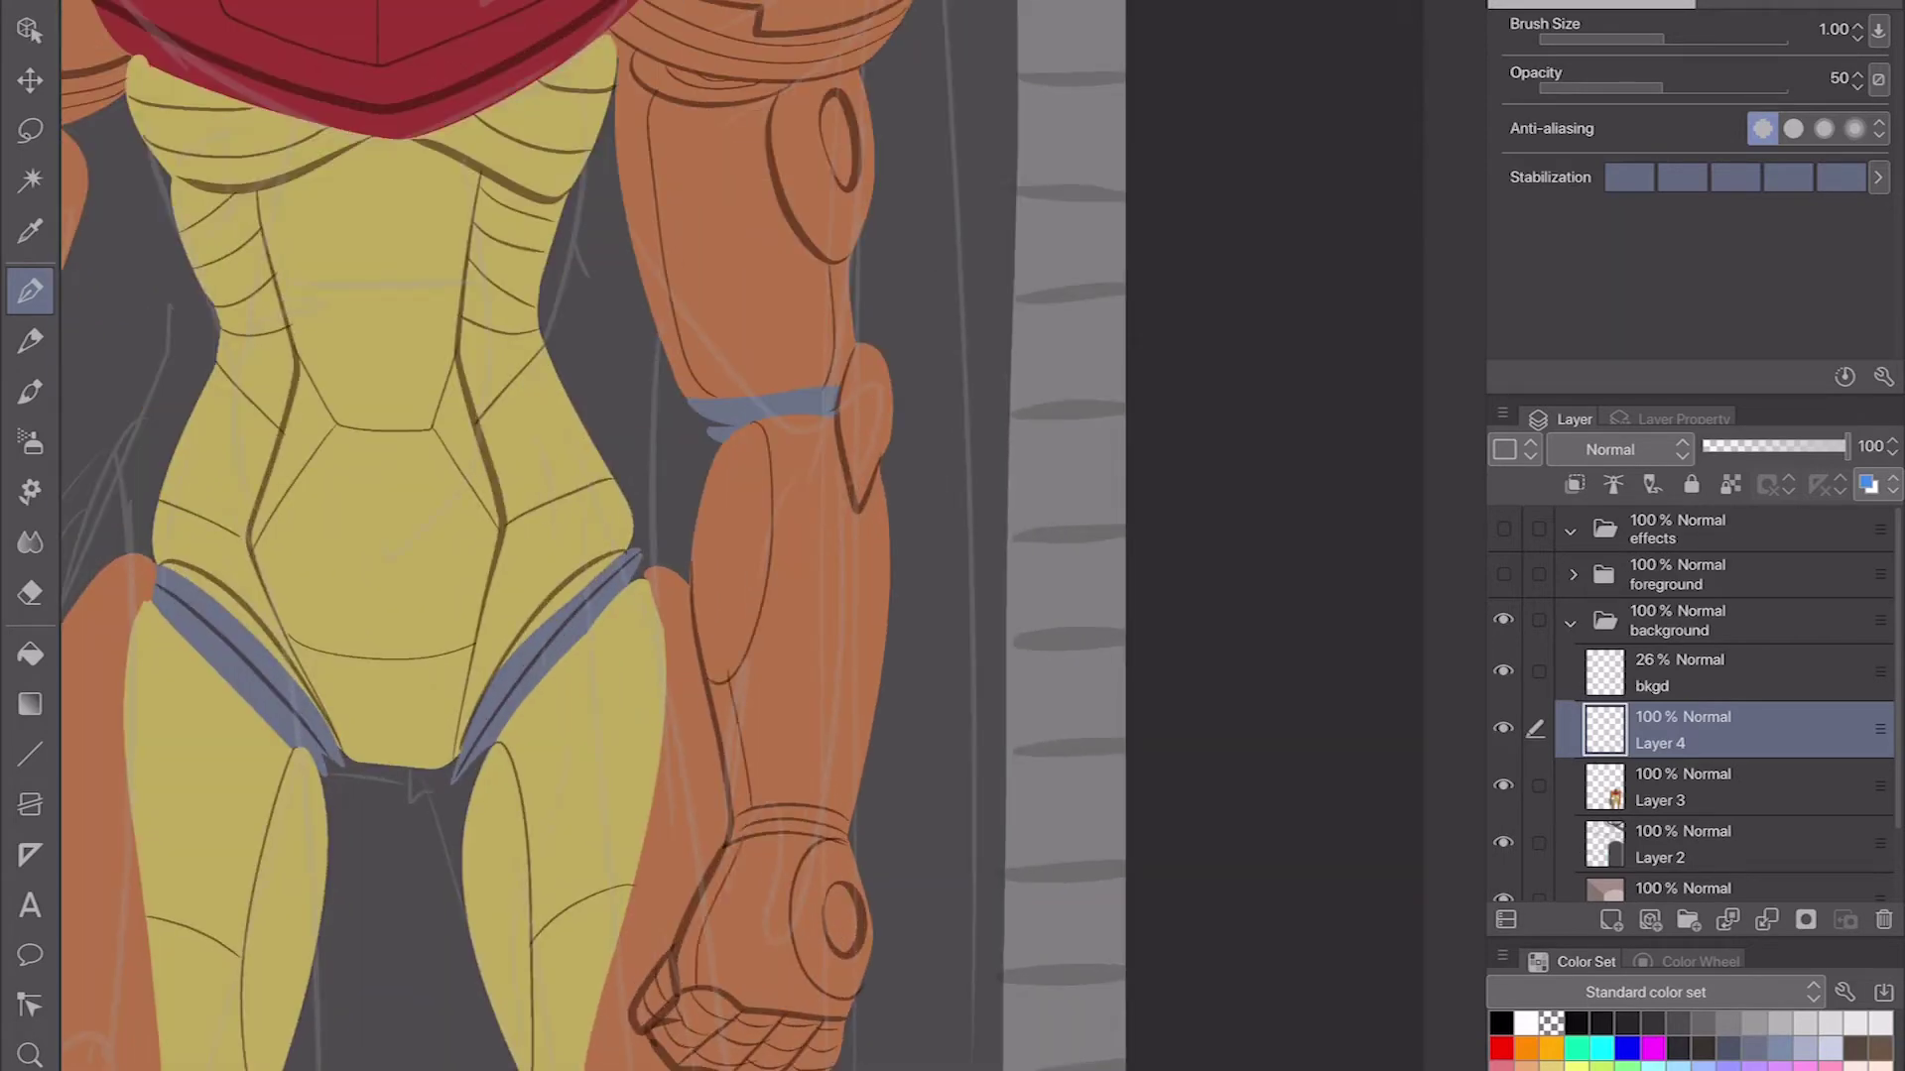
# Step: Draw a diamond-shaped knee guard and a short joint line on the cannon-side leg
pyautogui.scroll(-3, 1098, 829)
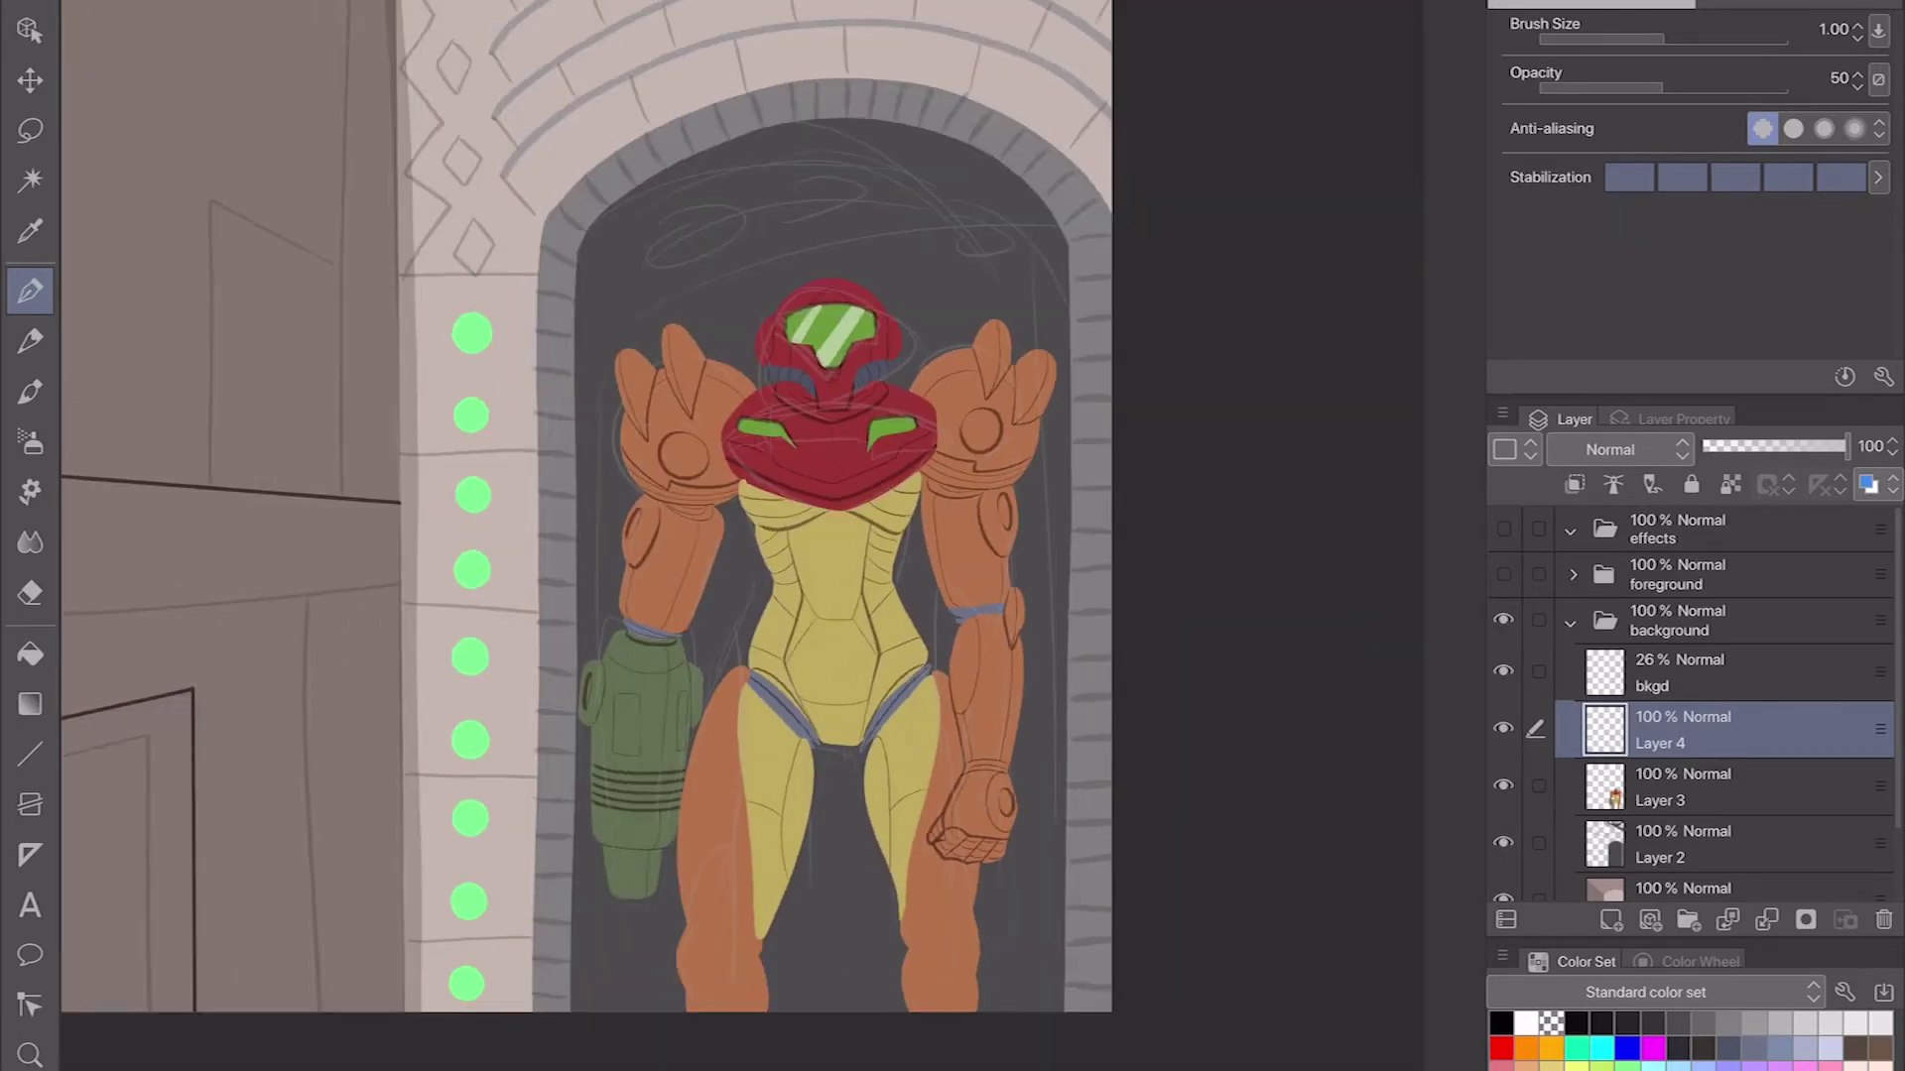
pyautogui.scroll(3, 952, 536)
pyautogui.moveTo(549, 798); pyautogui.dragTo(653, 936)
pyautogui.moveTo(375, 817); pyautogui.dragTo(448, 819)
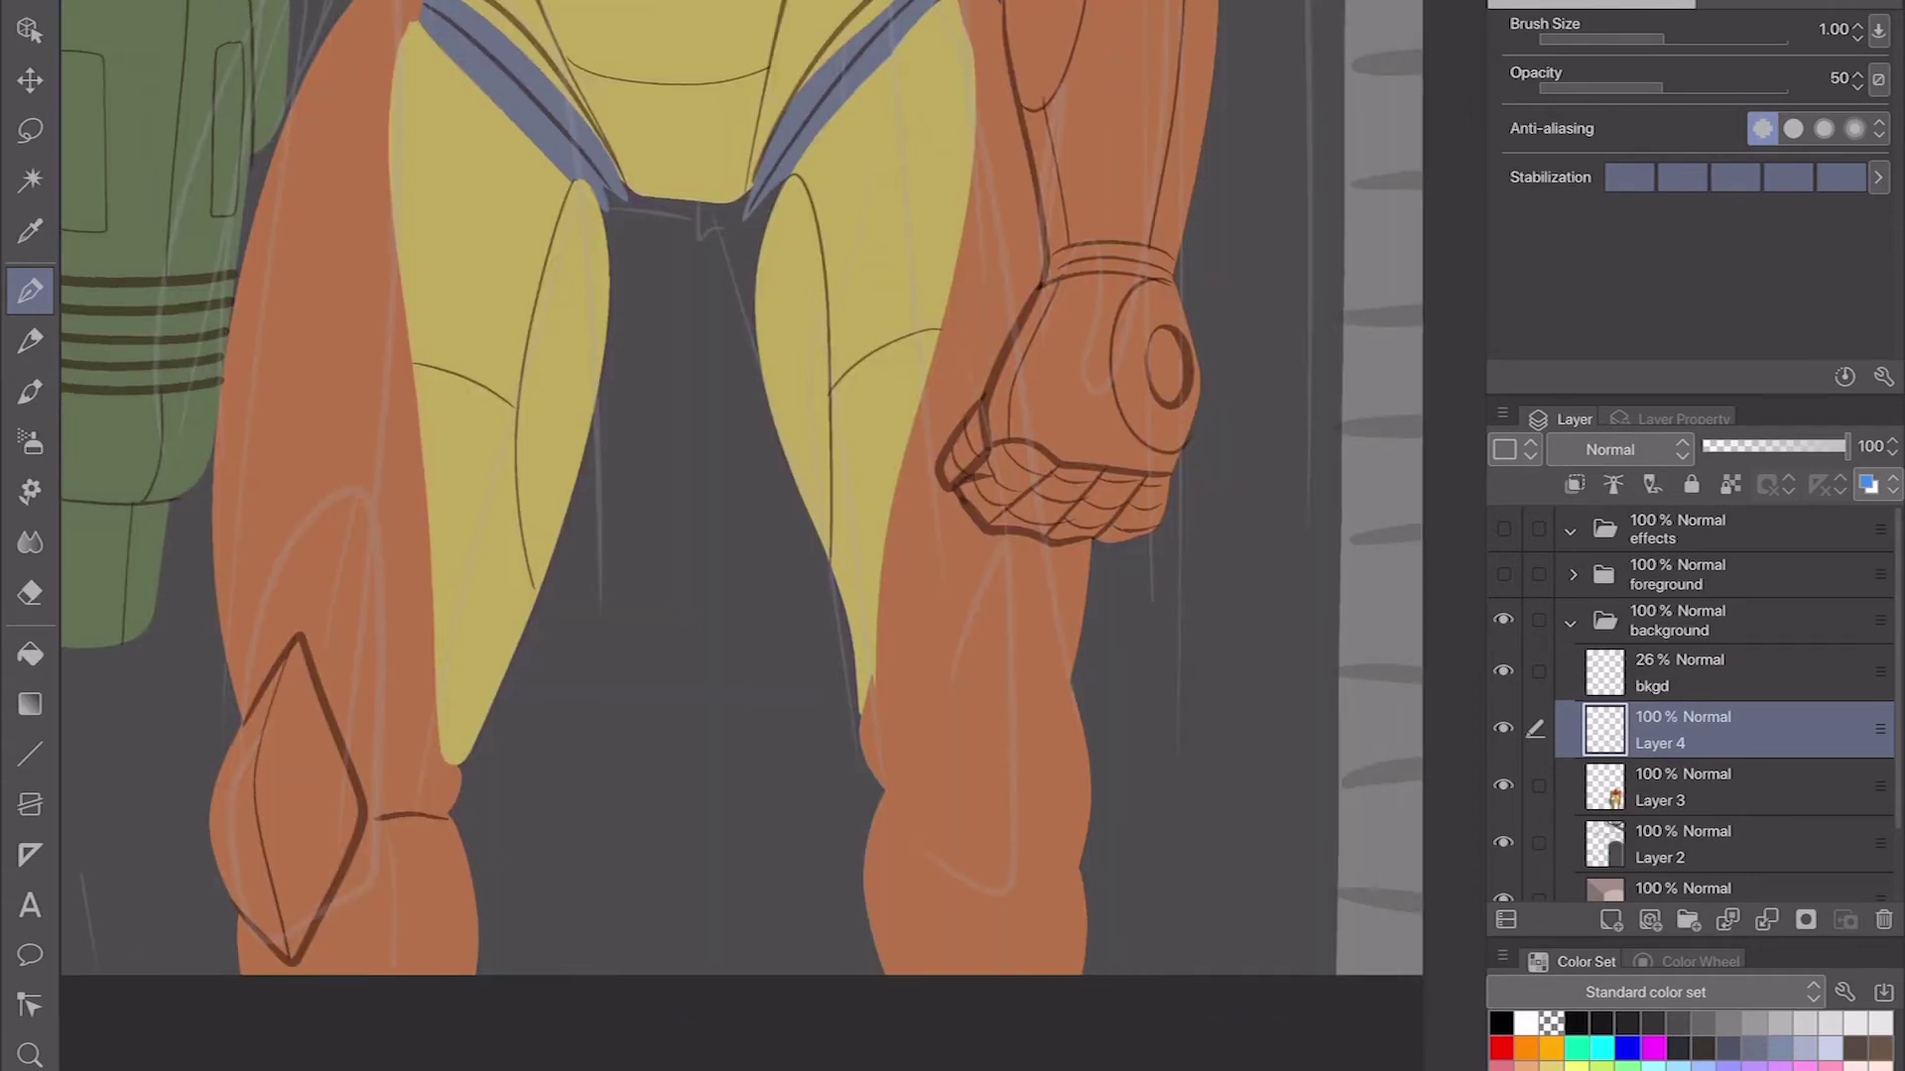
# Step: Draw the diamond-shaped knee guard and joint lines on the fist-side leg and stepped panel lines down both orange outer thighs
pyautogui.moveTo(1070, 685); pyautogui.dragTo(1029, 927)
pyautogui.moveTo(732, 493); pyautogui.dragTo(880, 716)
pyautogui.moveTo(467, 298); pyautogui.dragTo(451, 923)
pyautogui.moveTo(1111, 199); pyautogui.dragTo(1141, 306)
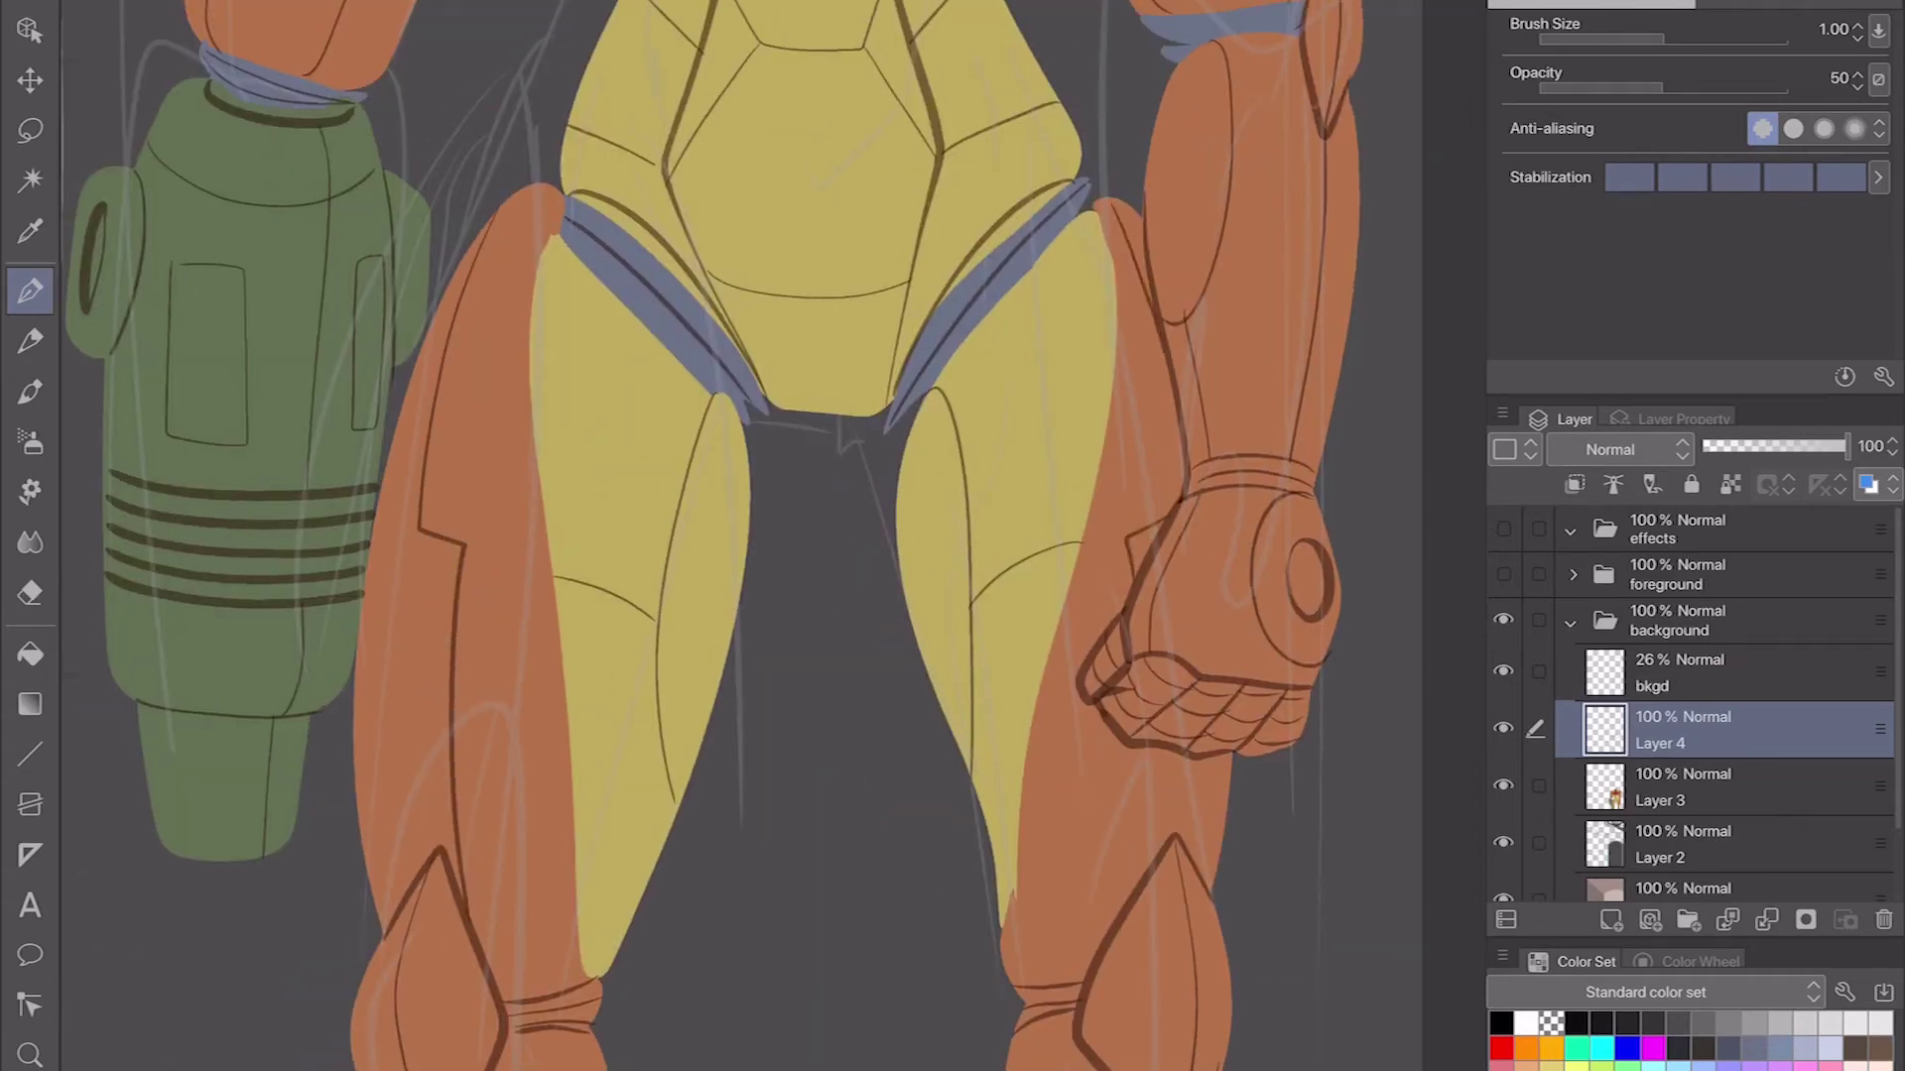
pyautogui.moveTo(1130, 206); pyautogui.dragTo(1077, 617)
pyautogui.moveTo(741, 595); pyautogui.dragTo(687, 392)
pyautogui.scroll(-5, 969, 850)
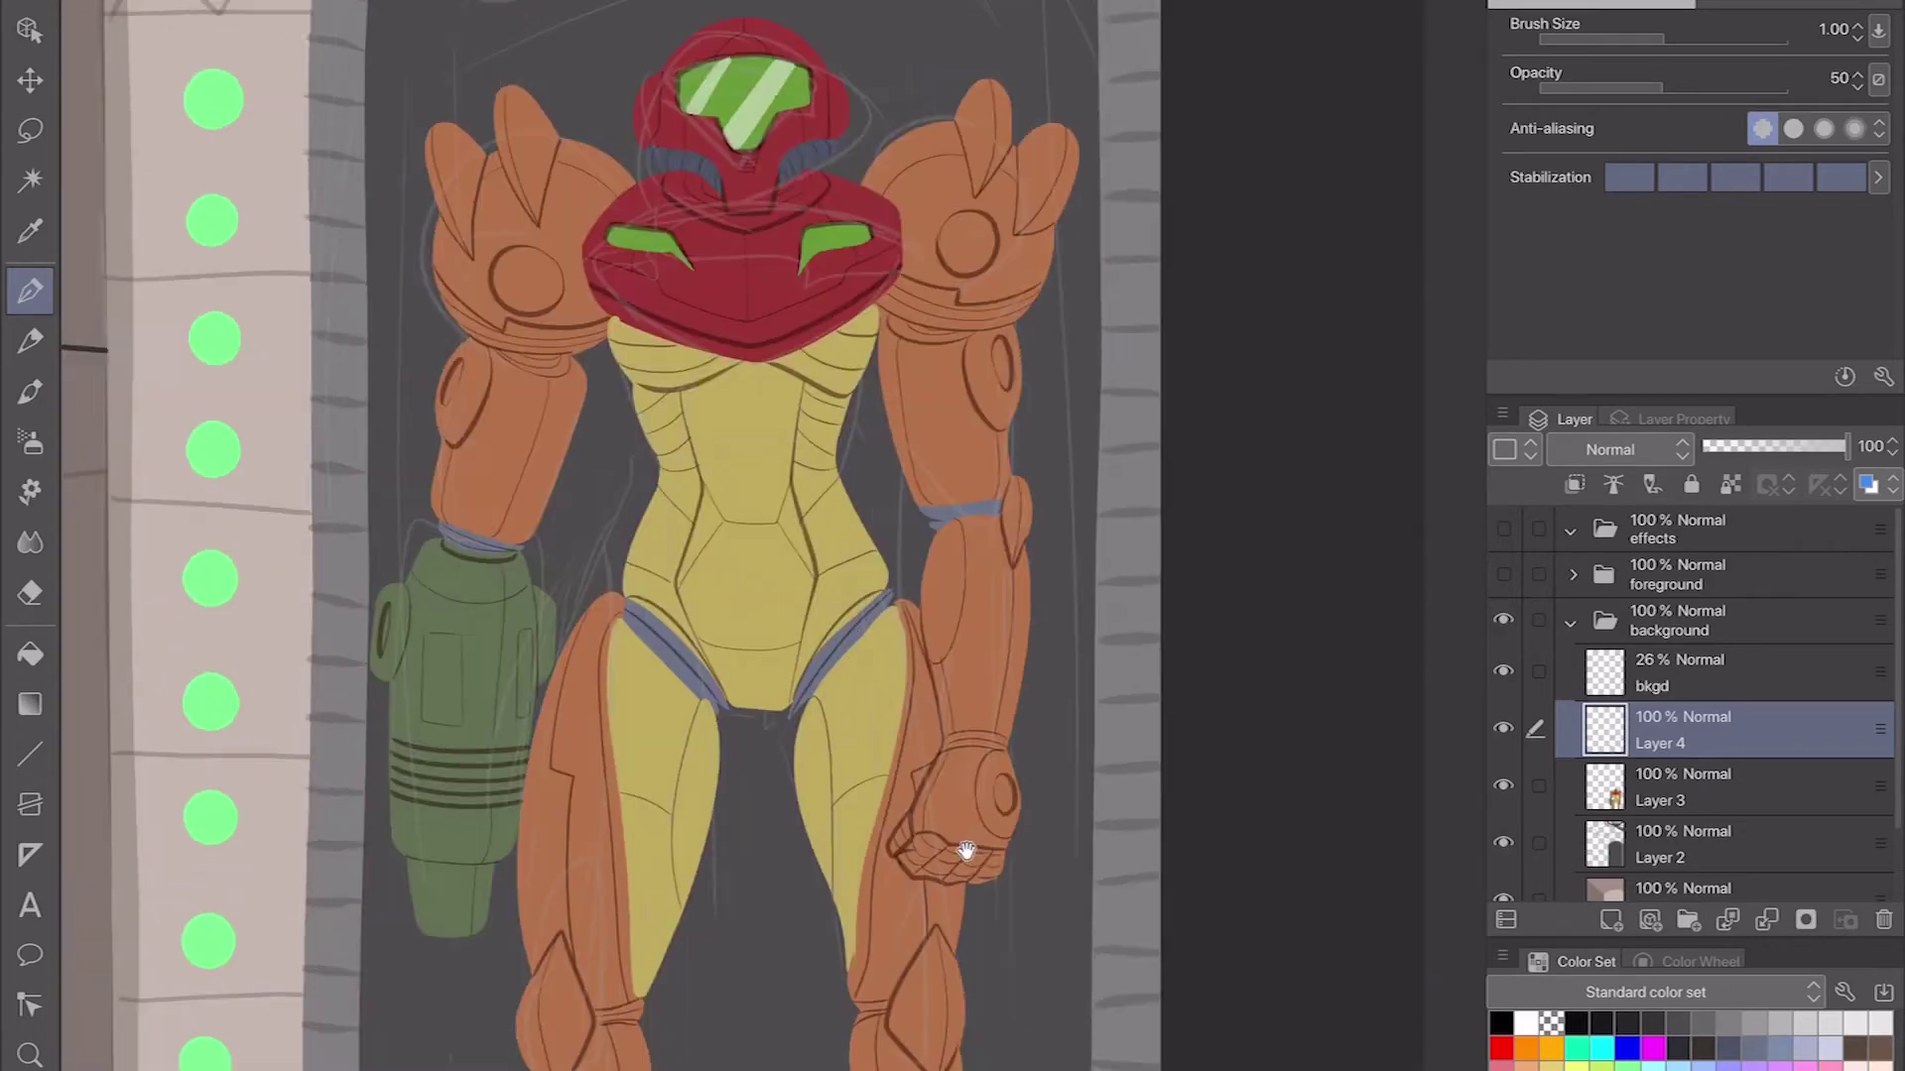
# Step: Add a layer clipped to the figure above the line details and set the airbrush to size 10 with full hardness
pyautogui.hotkey('ctrl', 'shift', 'n')
pyautogui.hotkey('ctrl', 'alt', 'g')
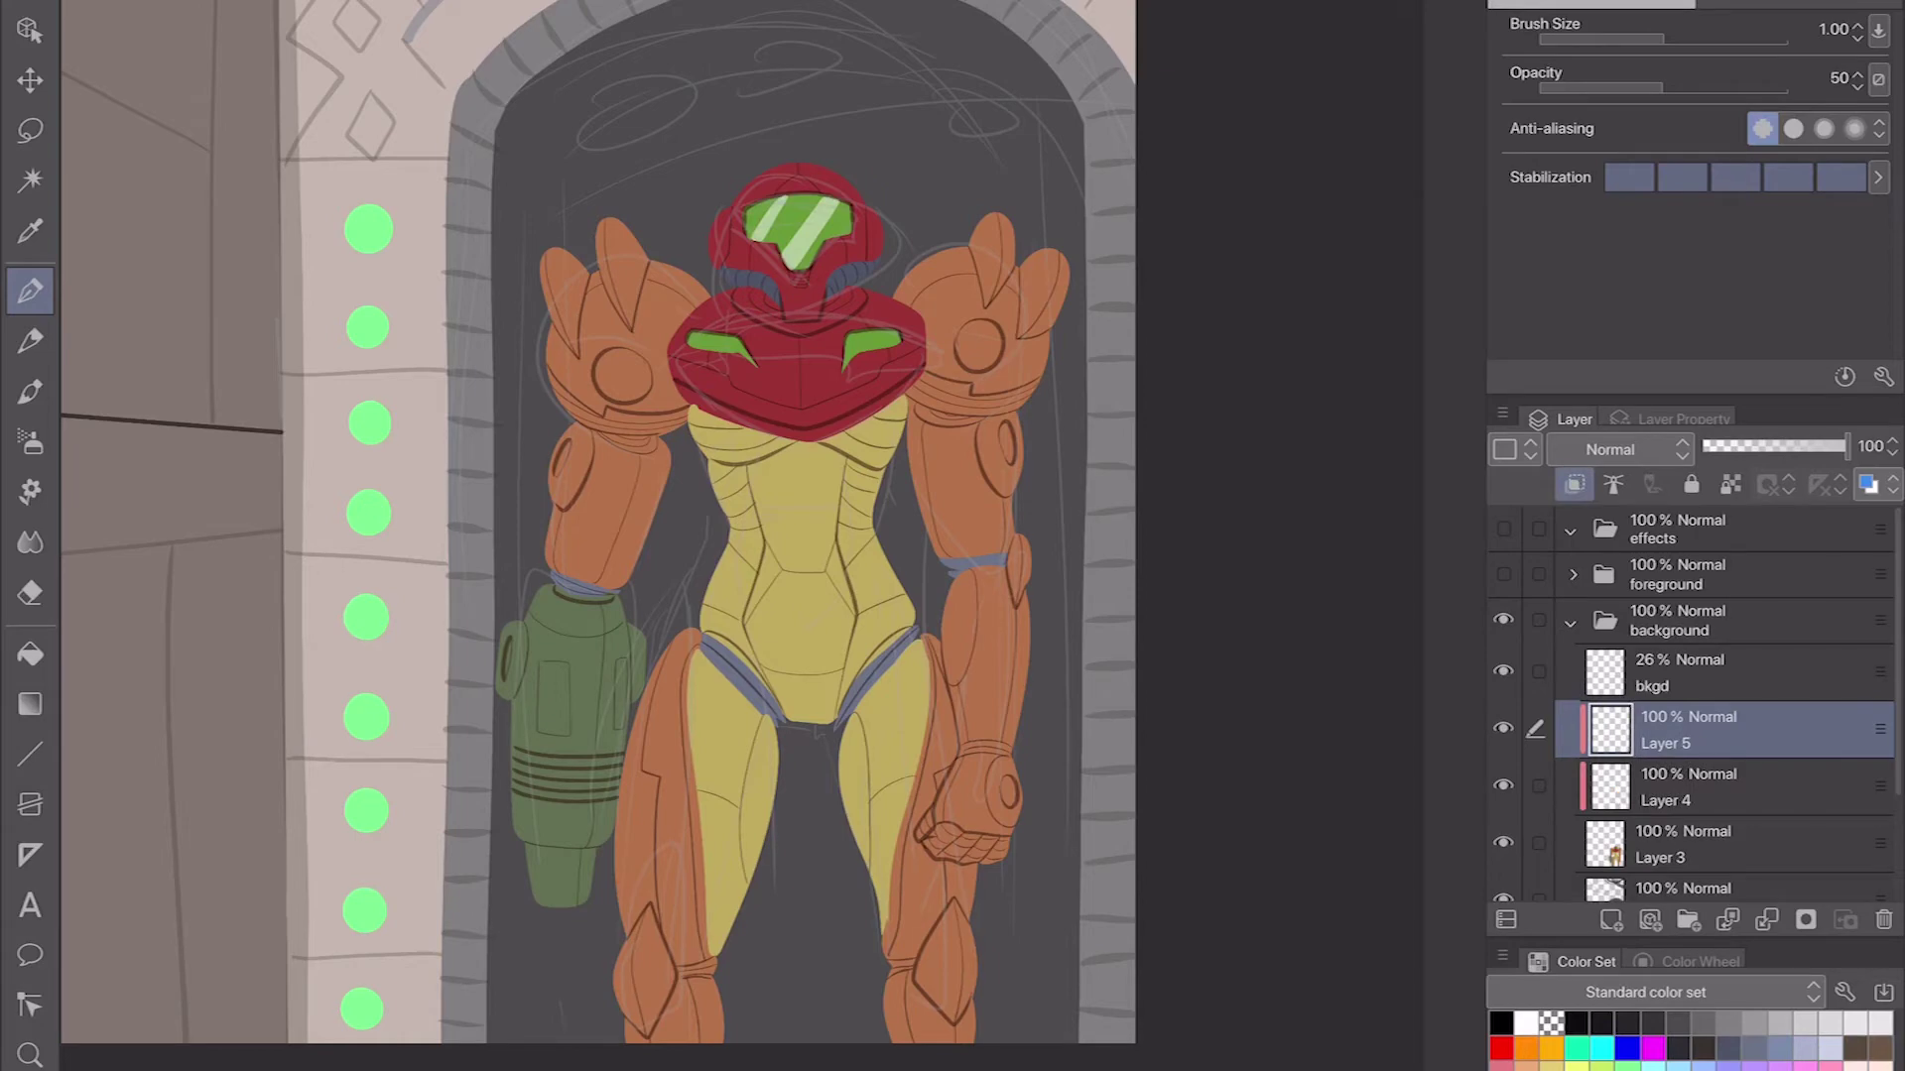
pyautogui.press('b')
pyautogui.scroll(-3, 742, 603)
pyautogui.scroll(3, 742, 603)
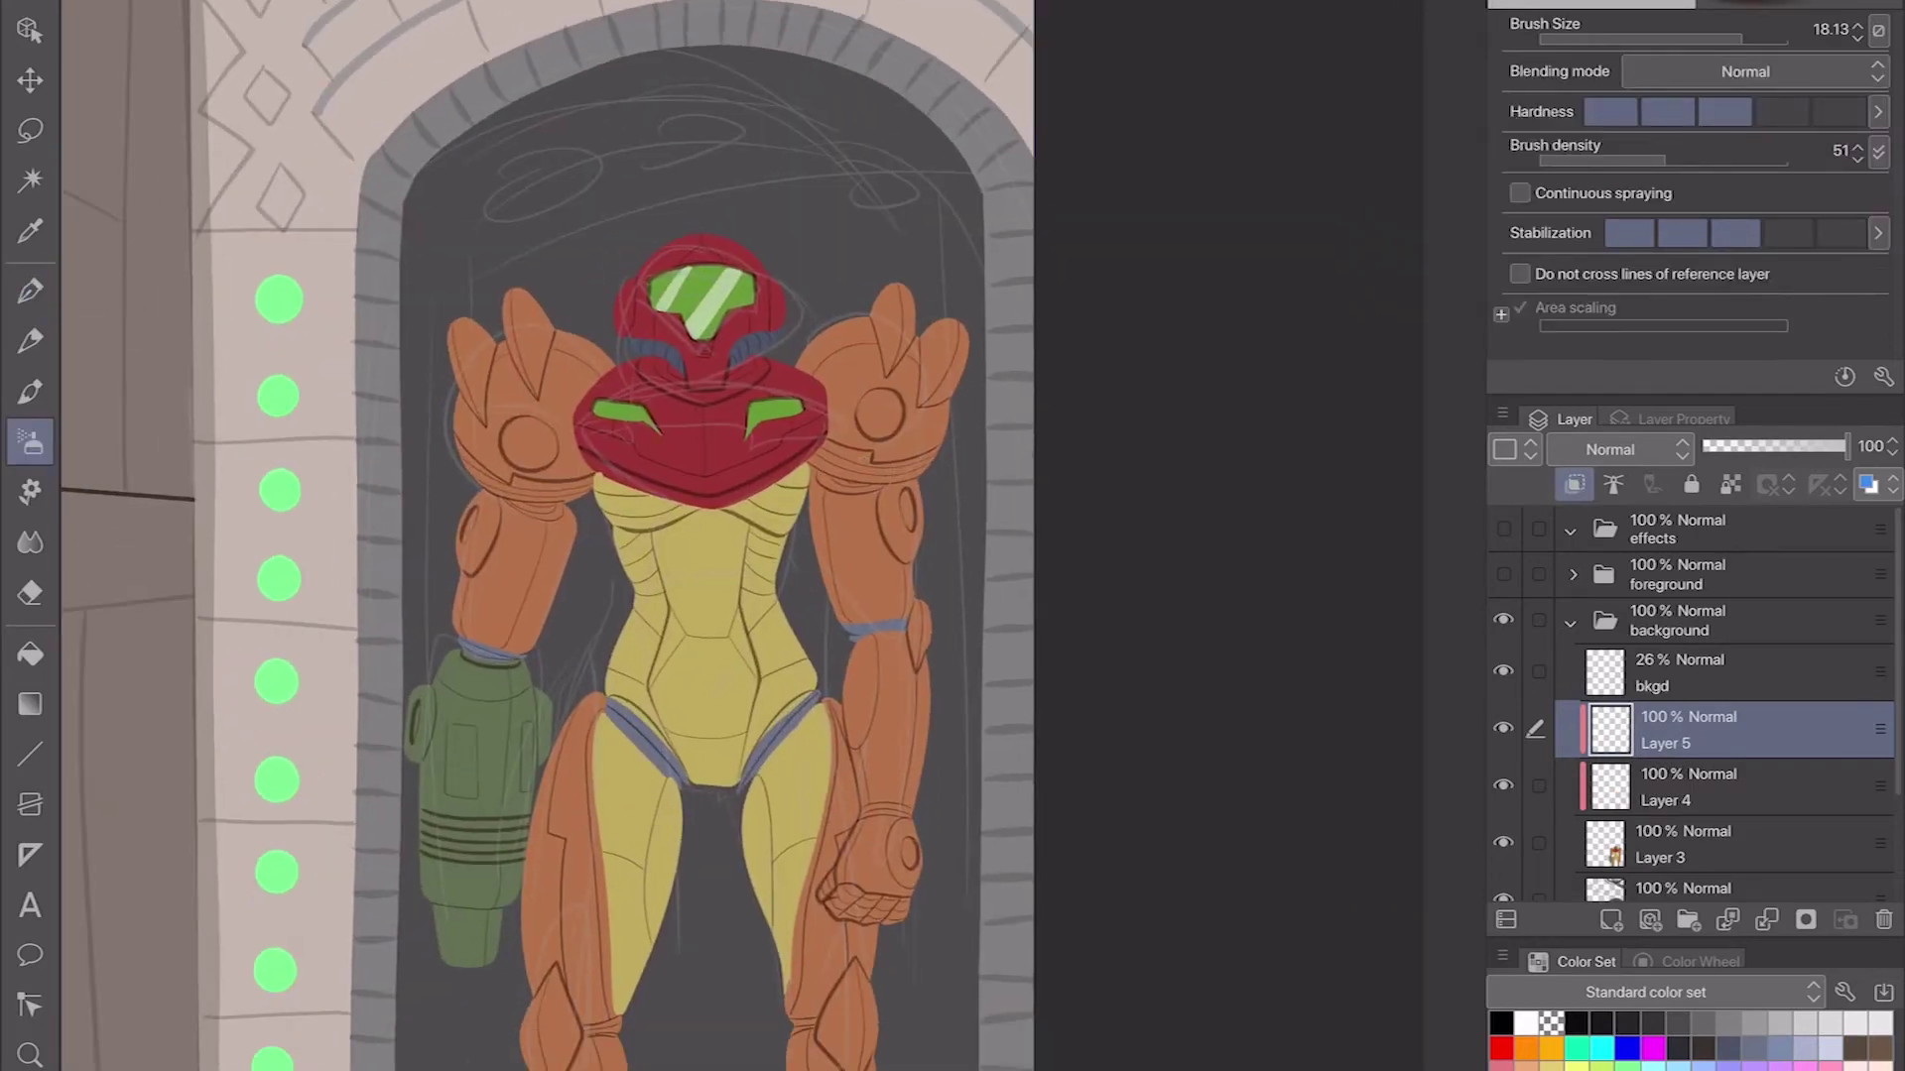
pyautogui.scroll(2, 880, 348)
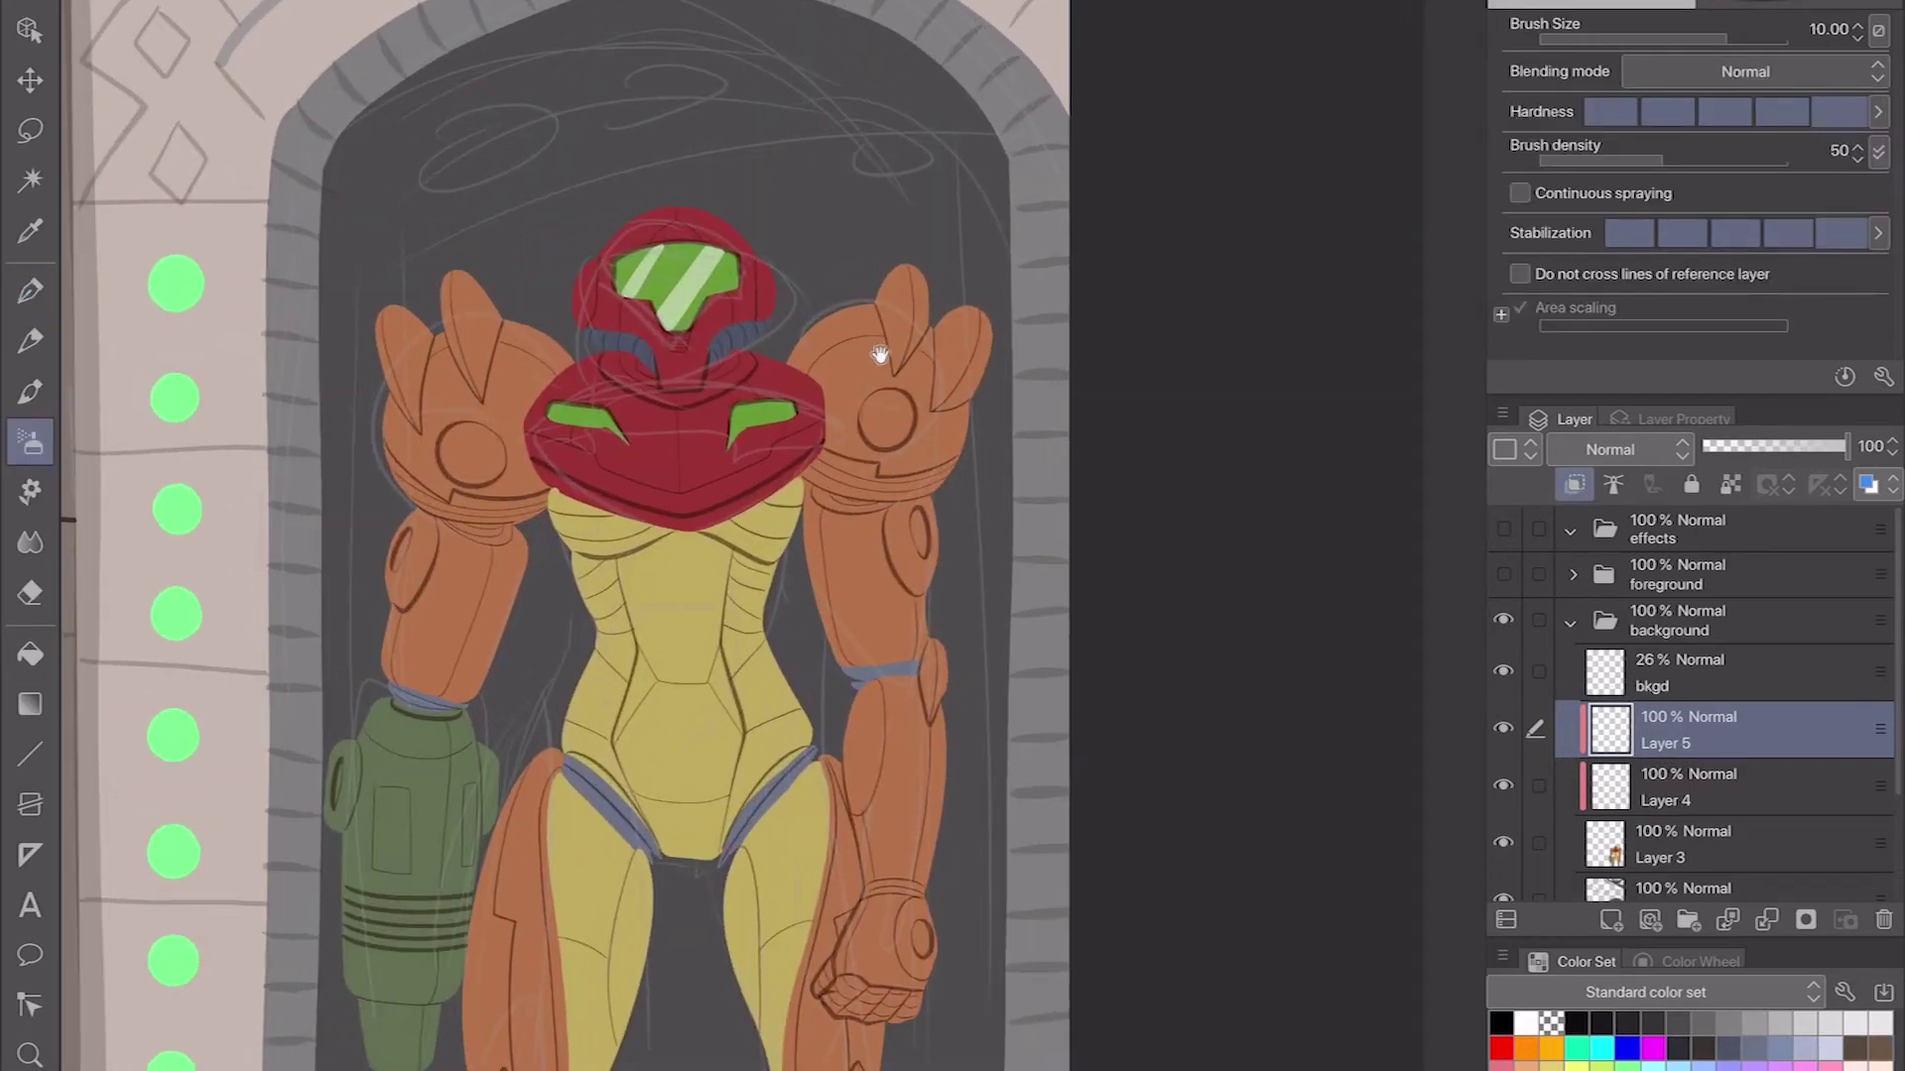
# Step: Airbrush dark shading on both shoulder guards and their spikes, undoing the first stroke, and set the shading layer to 50% opacity
pyautogui.moveTo(389, 407); pyautogui.dragTo(556, 511)
pyautogui.hotkey('ctrl', 'z')
pyautogui.moveTo(814, 476); pyautogui.dragTo(963, 416)
pyautogui.moveTo(397, 436); pyautogui.dragTo(476, 283)
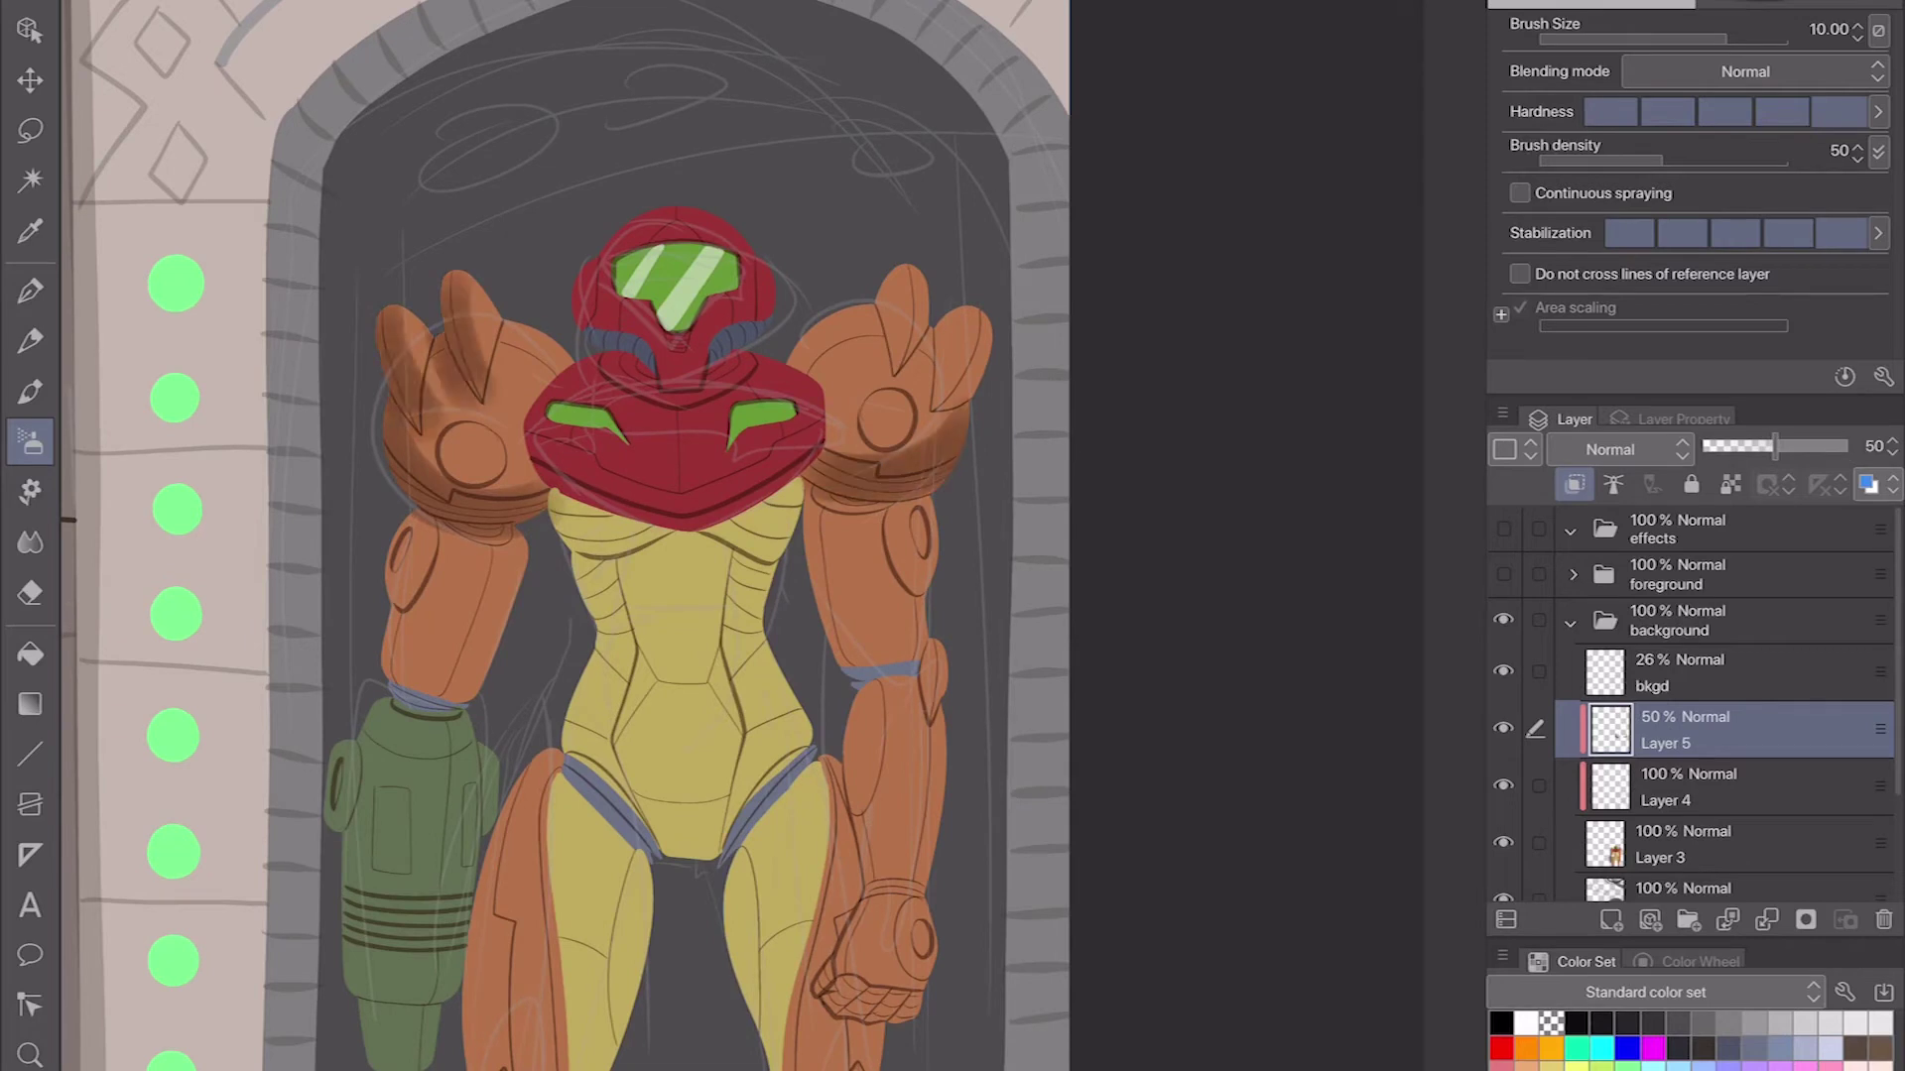
pyautogui.moveTo(883, 377); pyautogui.dragTo(983, 318)
# Step: Shade the lower shoulder guards, the underside of the red chest plate and the yellow bust beneath it
pyautogui.moveTo(531, 506); pyautogui.dragTo(625, 452)
pyautogui.moveTo(610, 535); pyautogui.dragTo(813, 456)
pyautogui.moveTo(576, 397)
pyautogui.mouseDown()
pyautogui.moveTo(729, 308)
pyautogui.moveTo(595, 392)
pyautogui.mouseUp()
pyautogui.moveTo(422, 387); pyautogui.dragTo(536, 511)
pyautogui.moveTo(844, 466)
pyautogui.mouseDown()
pyautogui.moveTo(938, 412)
pyautogui.moveTo(828, 496)
pyautogui.mouseUp()
pyautogui.moveTo(556, 536)
pyautogui.mouseDown()
pyautogui.moveTo(675, 556)
pyautogui.moveTo(819, 496)
pyautogui.mouseUp()
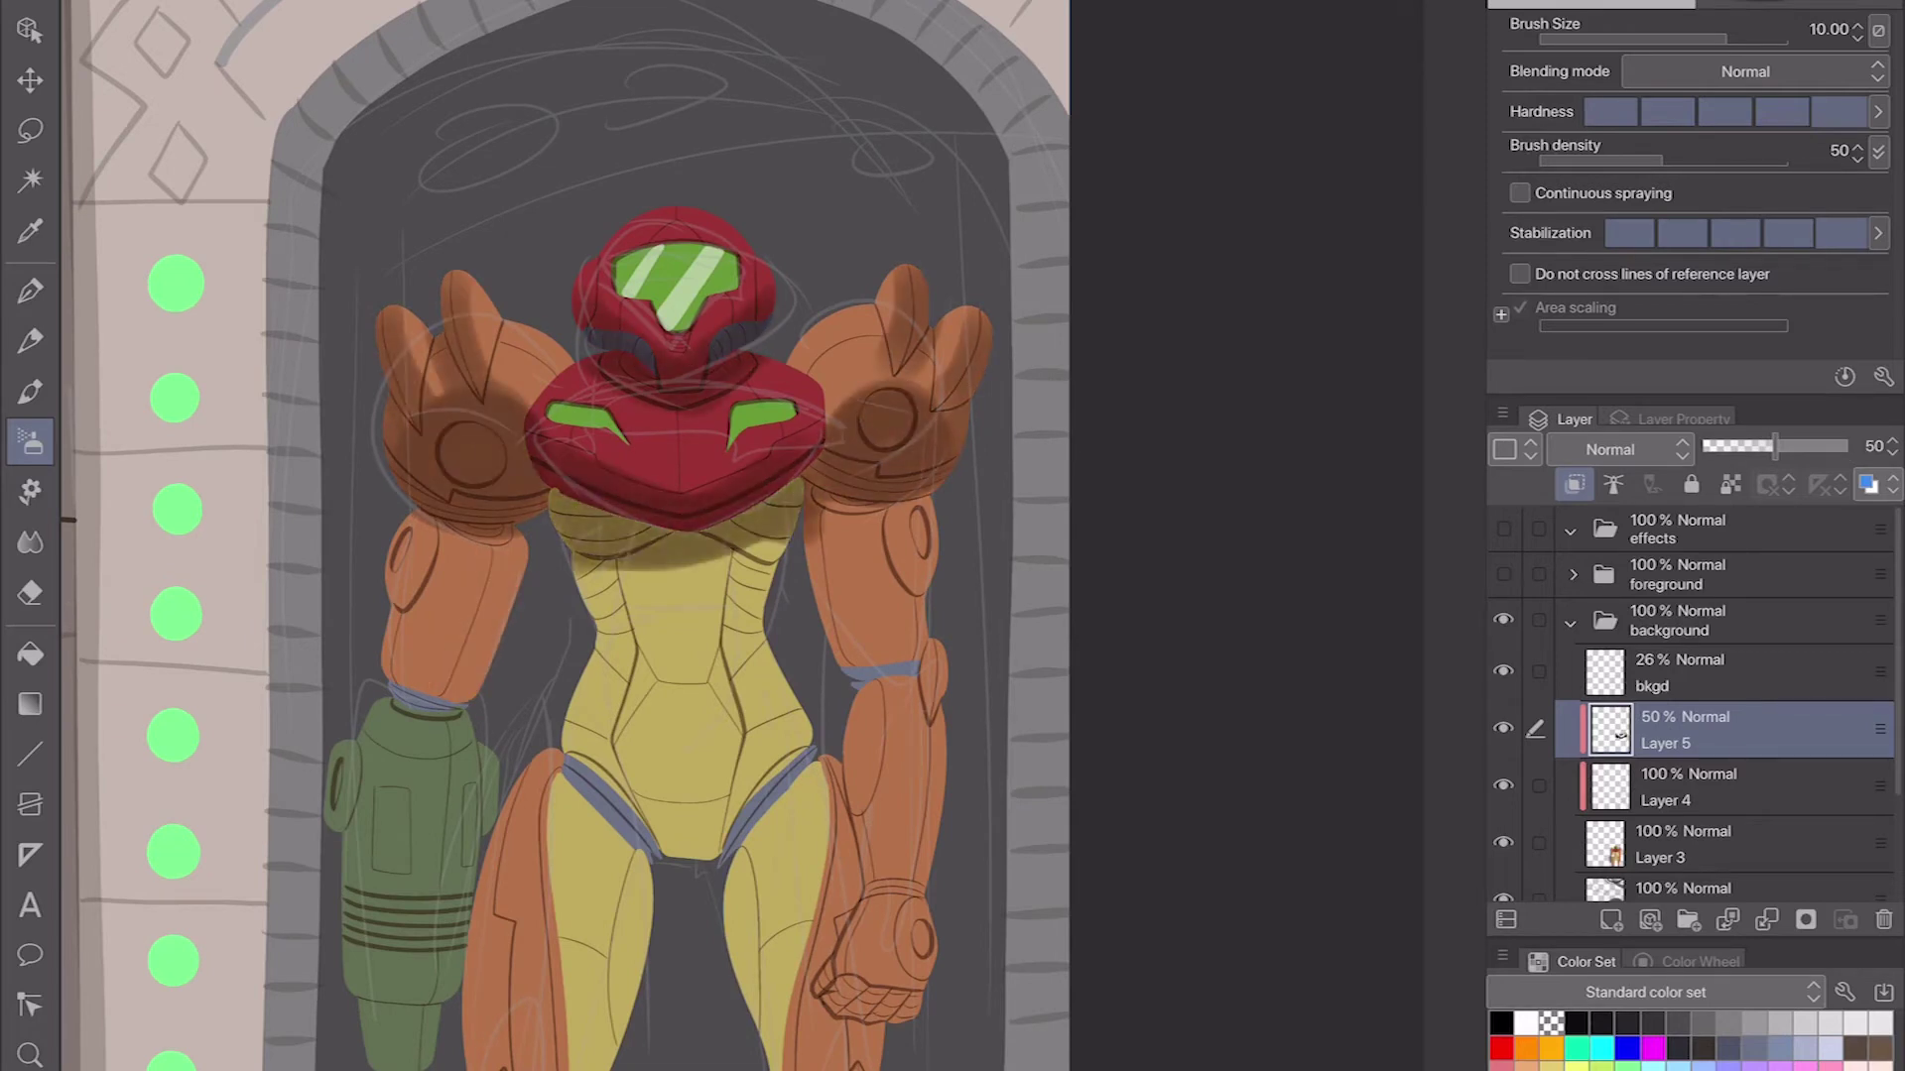
# Step: Shade the lower part of the red helmet around the visor, undoing the last stroke
pyautogui.moveTo(625, 347); pyautogui.dragTo(724, 278)
pyautogui.moveTo(615, 298); pyautogui.dragTo(734, 258)
pyautogui.hotkey('ctrl', 'z')
# Step: Shade the edges of the cannon-side upper arm, undoing the first two strokes
pyautogui.scroll(-5, 565, 536)
pyautogui.moveTo(387, 293); pyautogui.dragTo(477, 462)
pyautogui.moveTo(803, 292); pyautogui.dragTo(913, 258)
pyautogui.hotkey('ctrl', 'z')
pyautogui.hotkey('ctrl', 'z')
pyautogui.moveTo(486, 303); pyautogui.dragTo(431, 486)
pyautogui.moveTo(392, 278); pyautogui.dragTo(381, 466)
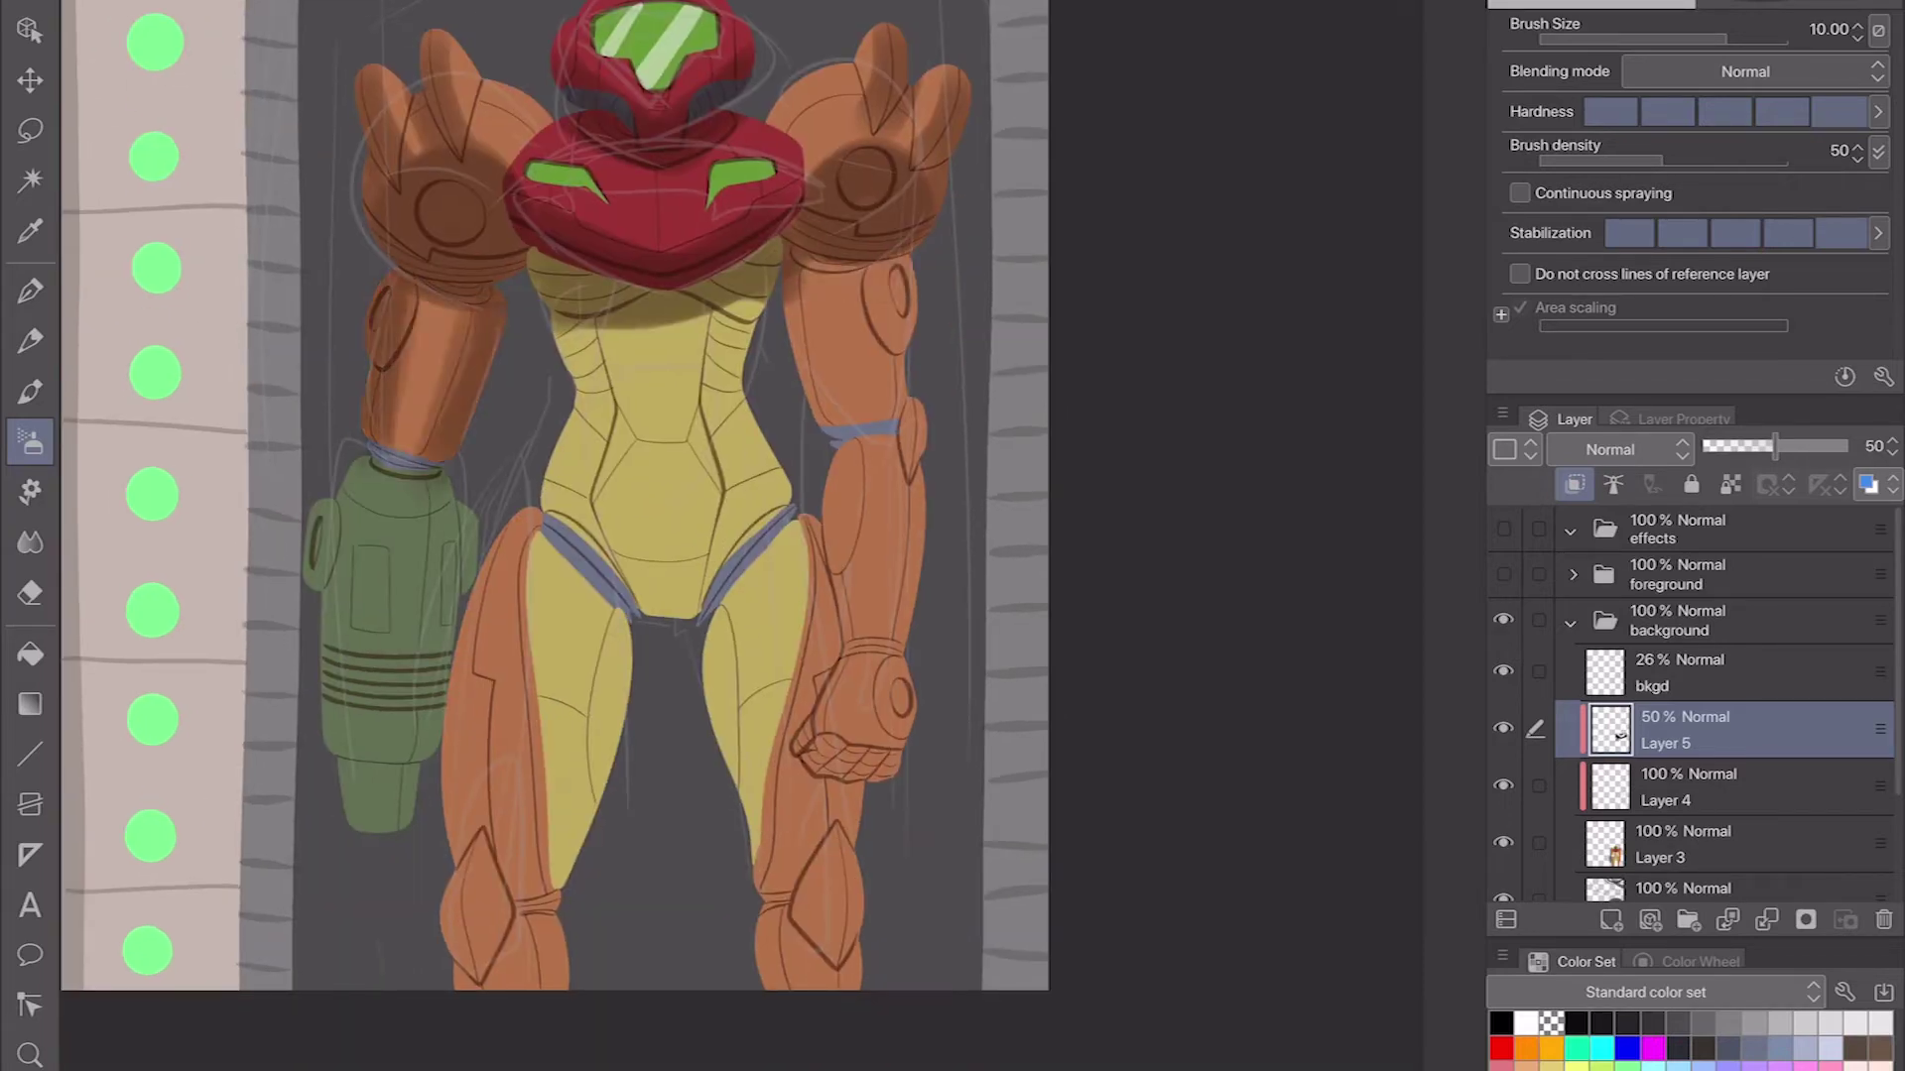
# Step: Shade the edges and elbow pad of the fist-side upper arm
pyautogui.moveTo(794, 263); pyautogui.dragTo(823, 437)
pyautogui.moveTo(913, 258); pyautogui.dragTo(824, 422)
pyautogui.moveTo(908, 292); pyautogui.dragTo(853, 436)
# Step: Shade the sides of the yellow waist and the lower abdomen, leaving the centre of the torso light
pyautogui.moveTo(535, 327); pyautogui.dragTo(586, 521)
pyautogui.moveTo(754, 298); pyautogui.dragTo(724, 427)
pyautogui.moveTo(555, 457); pyautogui.dragTo(784, 467)
pyautogui.moveTo(570, 536); pyautogui.dragTo(759, 536)
pyautogui.moveTo(585, 486); pyautogui.dragTo(744, 486)
pyautogui.moveTo(625, 585); pyautogui.dragTo(715, 635)
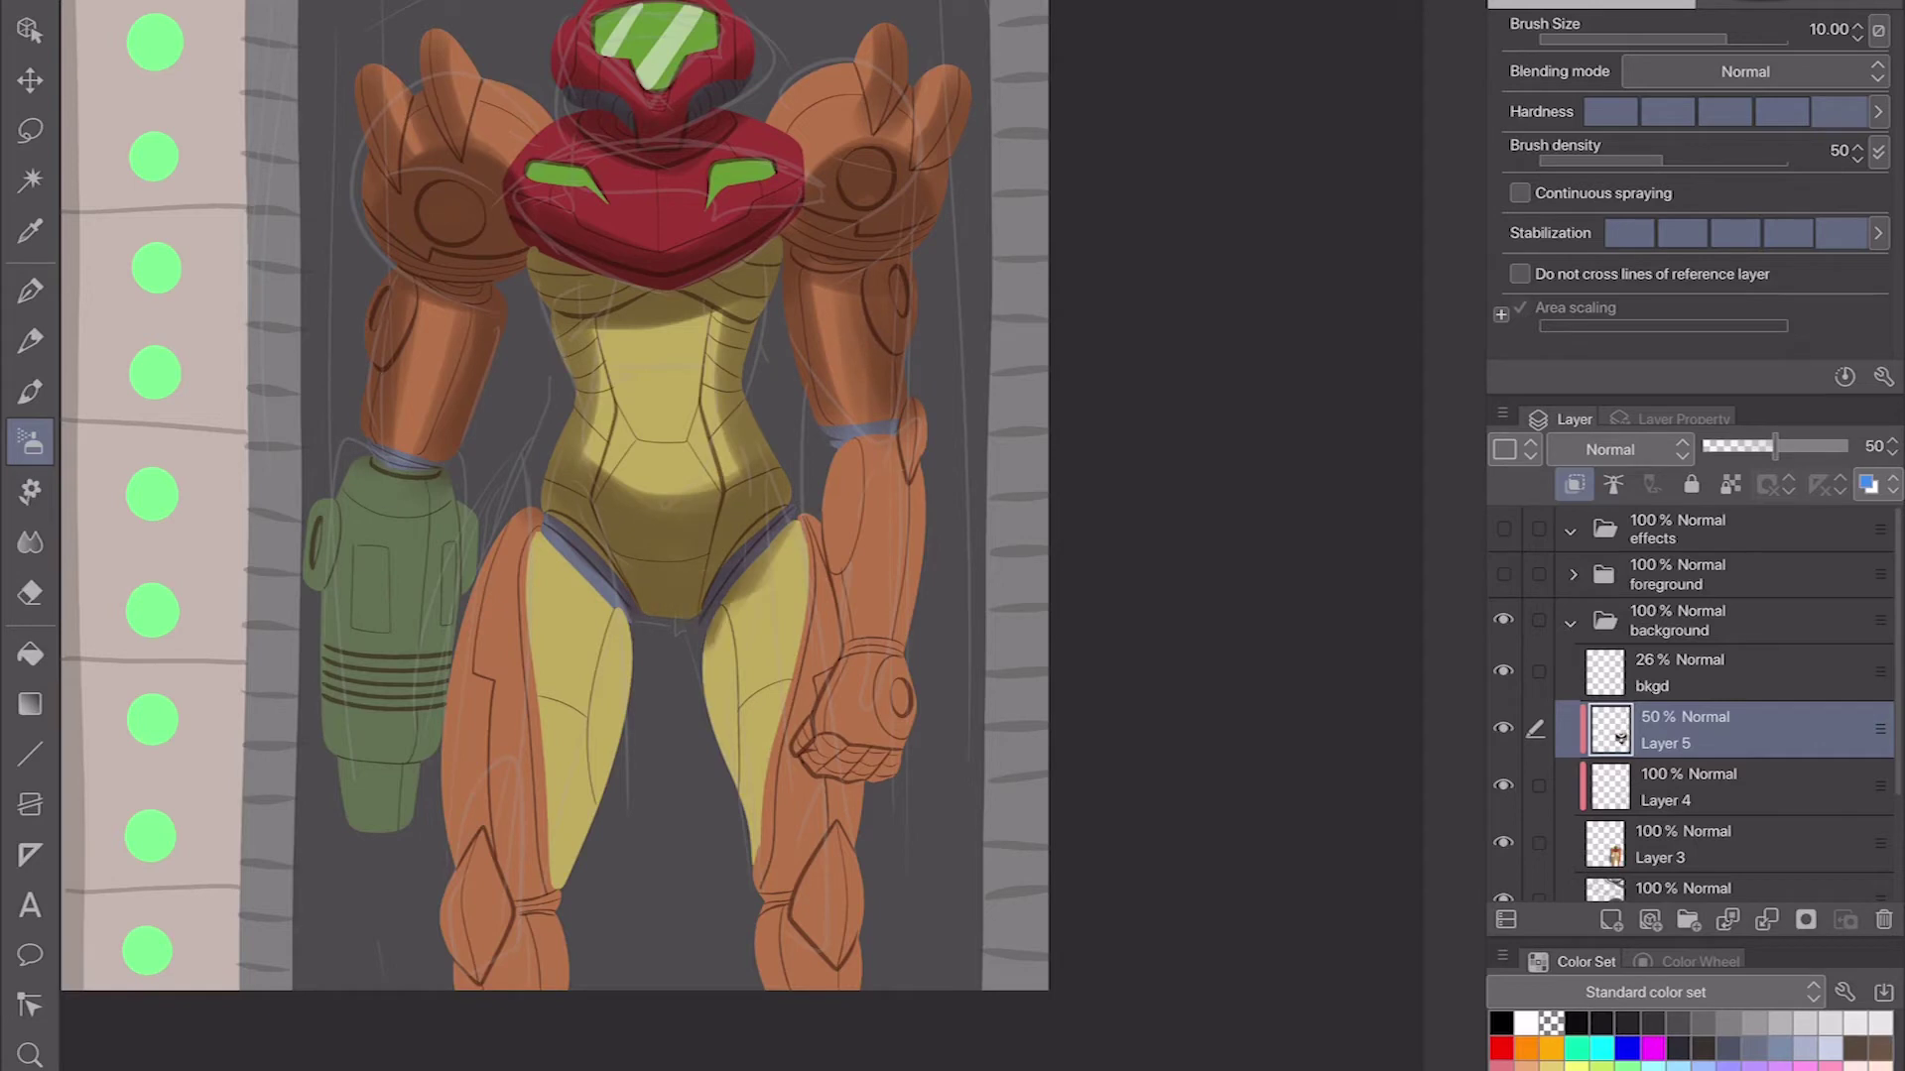
pyautogui.moveTo(595, 337); pyautogui.dragTo(601, 467)
pyautogui.moveTo(709, 318); pyautogui.dragTo(710, 461)
# Step: Shade the sides, top and lower section of the green arm cannon
pyautogui.moveTo(337, 466); pyautogui.dragTo(347, 824)
pyautogui.moveTo(451, 486); pyautogui.dragTo(437, 823)
pyautogui.moveTo(337, 709); pyautogui.dragTo(437, 794)
pyautogui.moveTo(362, 456)
pyautogui.mouseDown()
pyautogui.moveTo(437, 501)
pyautogui.moveTo(441, 526)
pyautogui.mouseUp()
# Step: Shade the fist-side elbow, forearm and fist, the upper thighs and the bottom of both knees
pyautogui.moveTo(828, 426); pyautogui.dragTo(923, 487)
pyautogui.moveTo(804, 486)
pyautogui.mouseDown()
pyautogui.moveTo(843, 754)
pyautogui.moveTo(907, 794)
pyautogui.mouseUp()
pyautogui.moveTo(794, 525); pyautogui.dragTo(715, 709)
pyautogui.moveTo(521, 516); pyautogui.dragTo(595, 744)
pyautogui.moveTo(447, 907); pyautogui.dragTo(570, 987)
pyautogui.moveTo(754, 903); pyautogui.dragTo(863, 987)
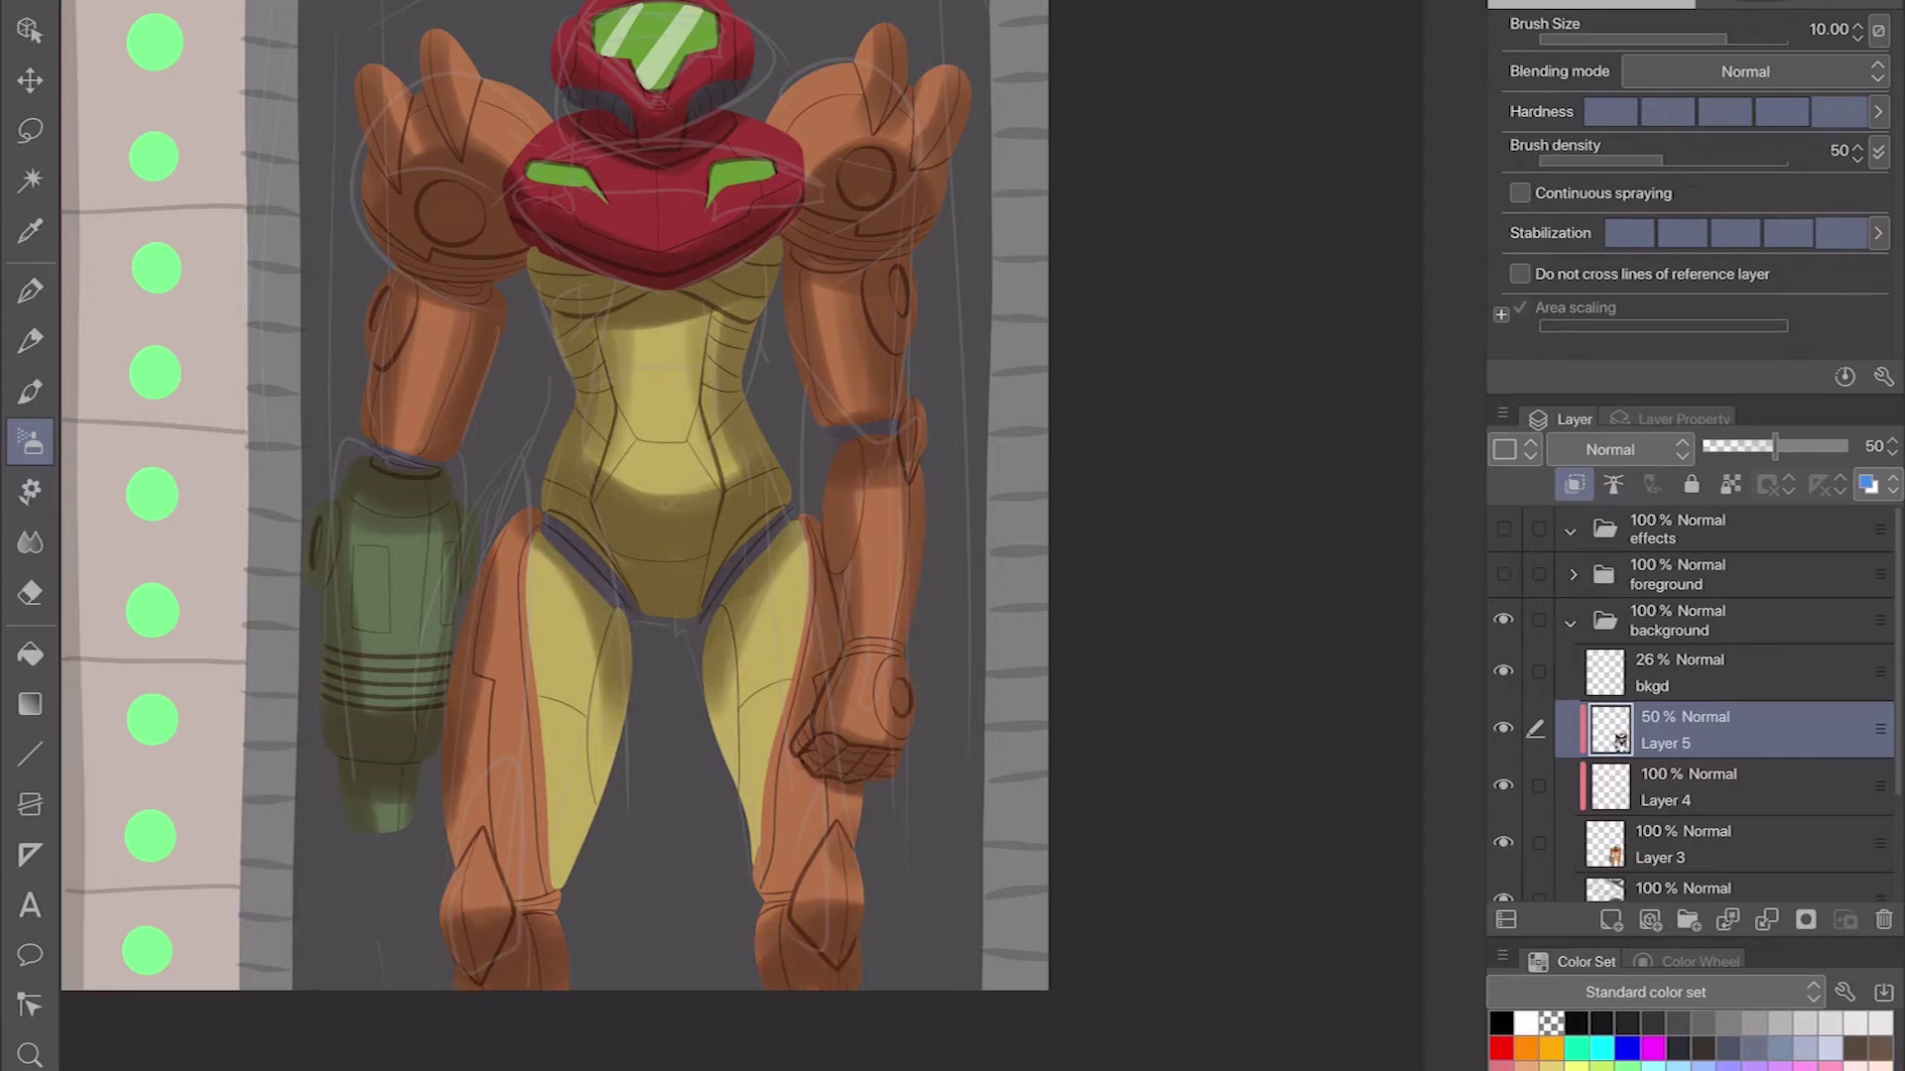
# Step: Shade the outer and inner edges of both legs down to the knee guards, including the area below the fist
pyautogui.moveTo(844, 794); pyautogui.dragTo(853, 908)
pyautogui.moveTo(467, 719); pyautogui.dragTo(452, 923)
pyautogui.moveTo(506, 516); pyautogui.dragTo(491, 620)
pyautogui.moveTo(595, 581); pyautogui.dragTo(546, 908)
pyautogui.moveTo(596, 645); pyautogui.dragTo(586, 814)
pyautogui.moveTo(729, 635); pyautogui.dragTo(734, 818)
pyautogui.moveTo(839, 526); pyautogui.dragTo(754, 843)
pyautogui.moveTo(764, 769); pyautogui.dragTo(759, 953)
pyautogui.moveTo(793, 784); pyautogui.dragTo(854, 818)
pyautogui.moveTo(819, 814); pyautogui.dragTo(823, 903)
# Step: Add shading around the collar, the sides of the red chest plate and the sides of the helmet
pyautogui.scroll(-3, 556, 496)
pyautogui.scroll(4, 684, 328)
pyautogui.moveTo(516, 461); pyautogui.dragTo(675, 545)
pyautogui.moveTo(754, 457); pyautogui.dragTo(843, 535)
pyautogui.moveTo(570, 555); pyautogui.dragTo(794, 565)
pyautogui.moveTo(794, 307); pyautogui.dragTo(824, 367)
pyautogui.moveTo(650, 426); pyautogui.dragTo(694, 447)
pyautogui.moveTo(586, 307); pyautogui.dragTo(531, 387)
# Step: Add a clipped layer at 50% opacity and shade the visor and green chest vent edges with the airbrush at size 2.5
pyautogui.hotkey('ctrl', 'shift', 'n')
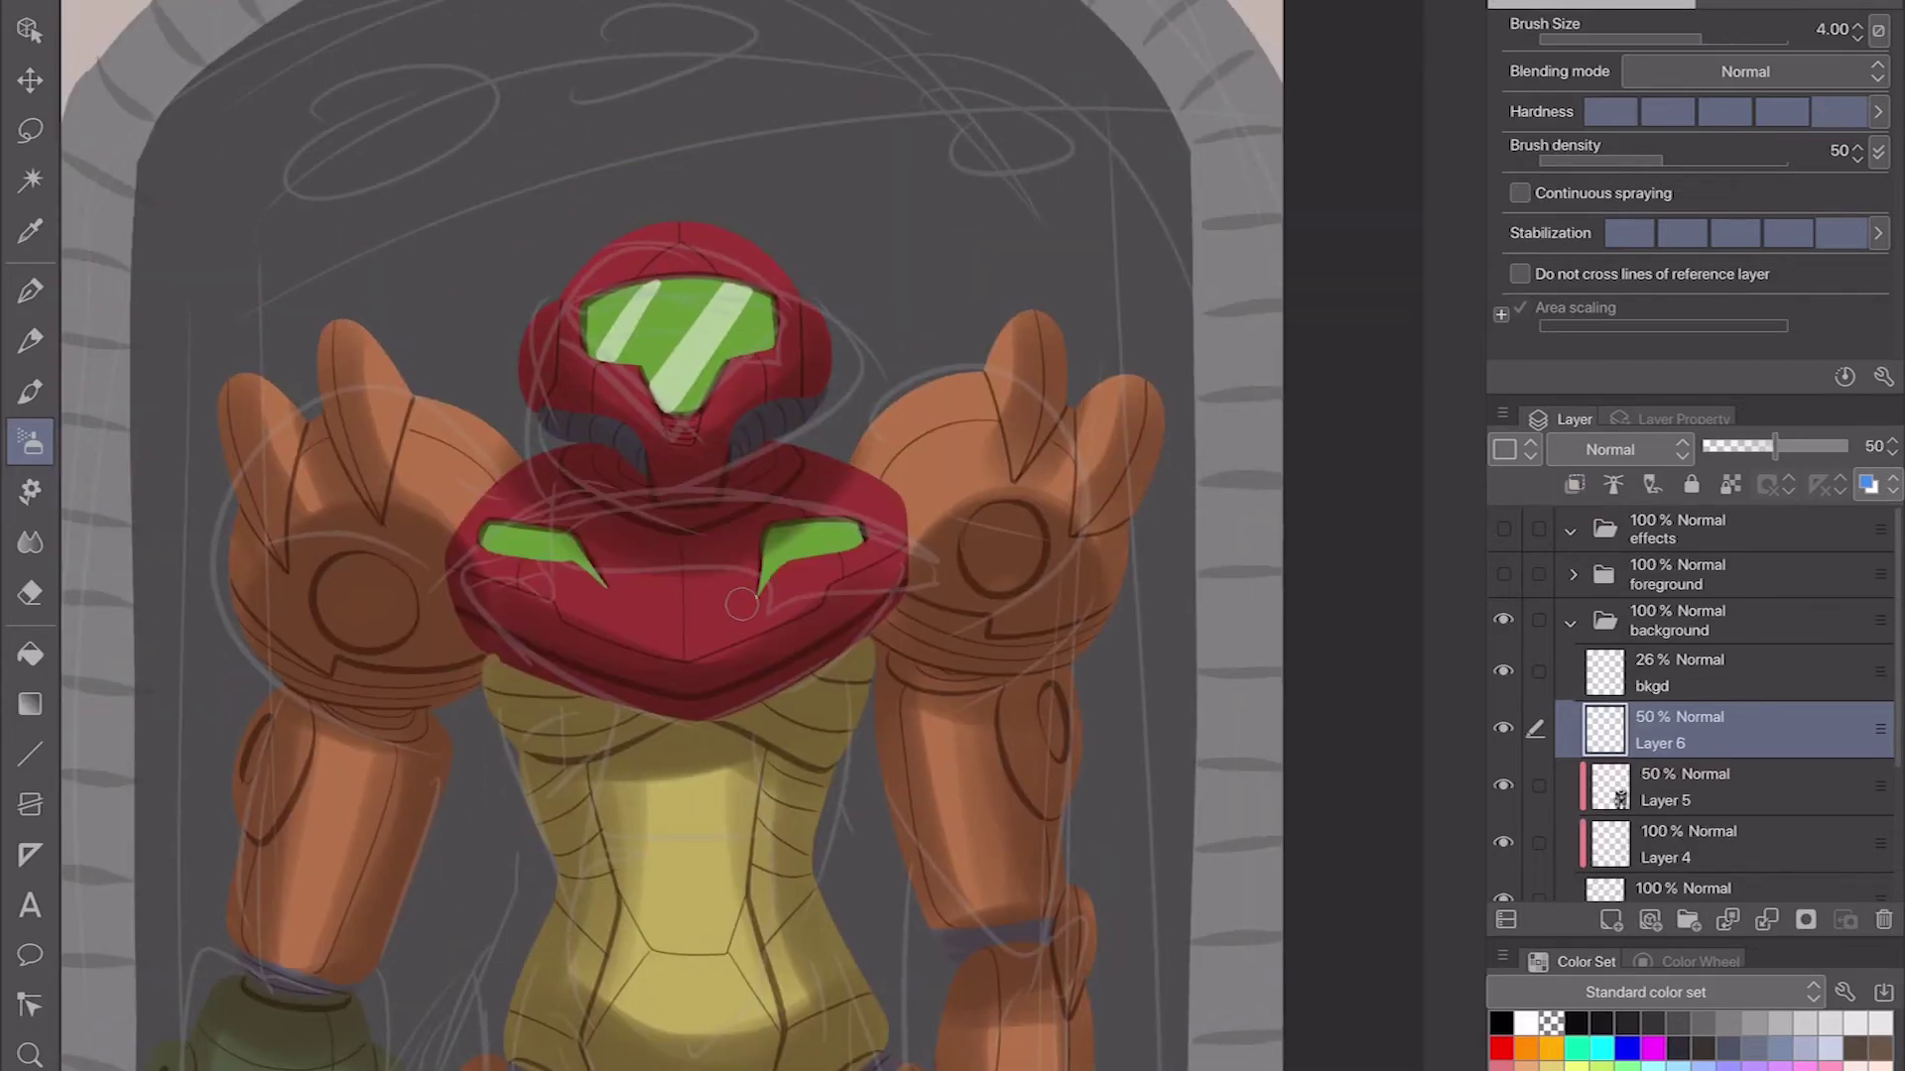
pyautogui.scroll(3, 742, 603)
pyautogui.press('[')
pyautogui.press('[')
pyautogui.moveTo(709, 275)
pyautogui.mouseDown()
pyautogui.moveTo(863, 298)
pyautogui.moveTo(898, 402)
pyautogui.mouseUp()
pyautogui.moveTo(544, 337); pyautogui.dragTo(570, 419)
pyautogui.moveTo(434, 397); pyautogui.dragTo(476, 526)
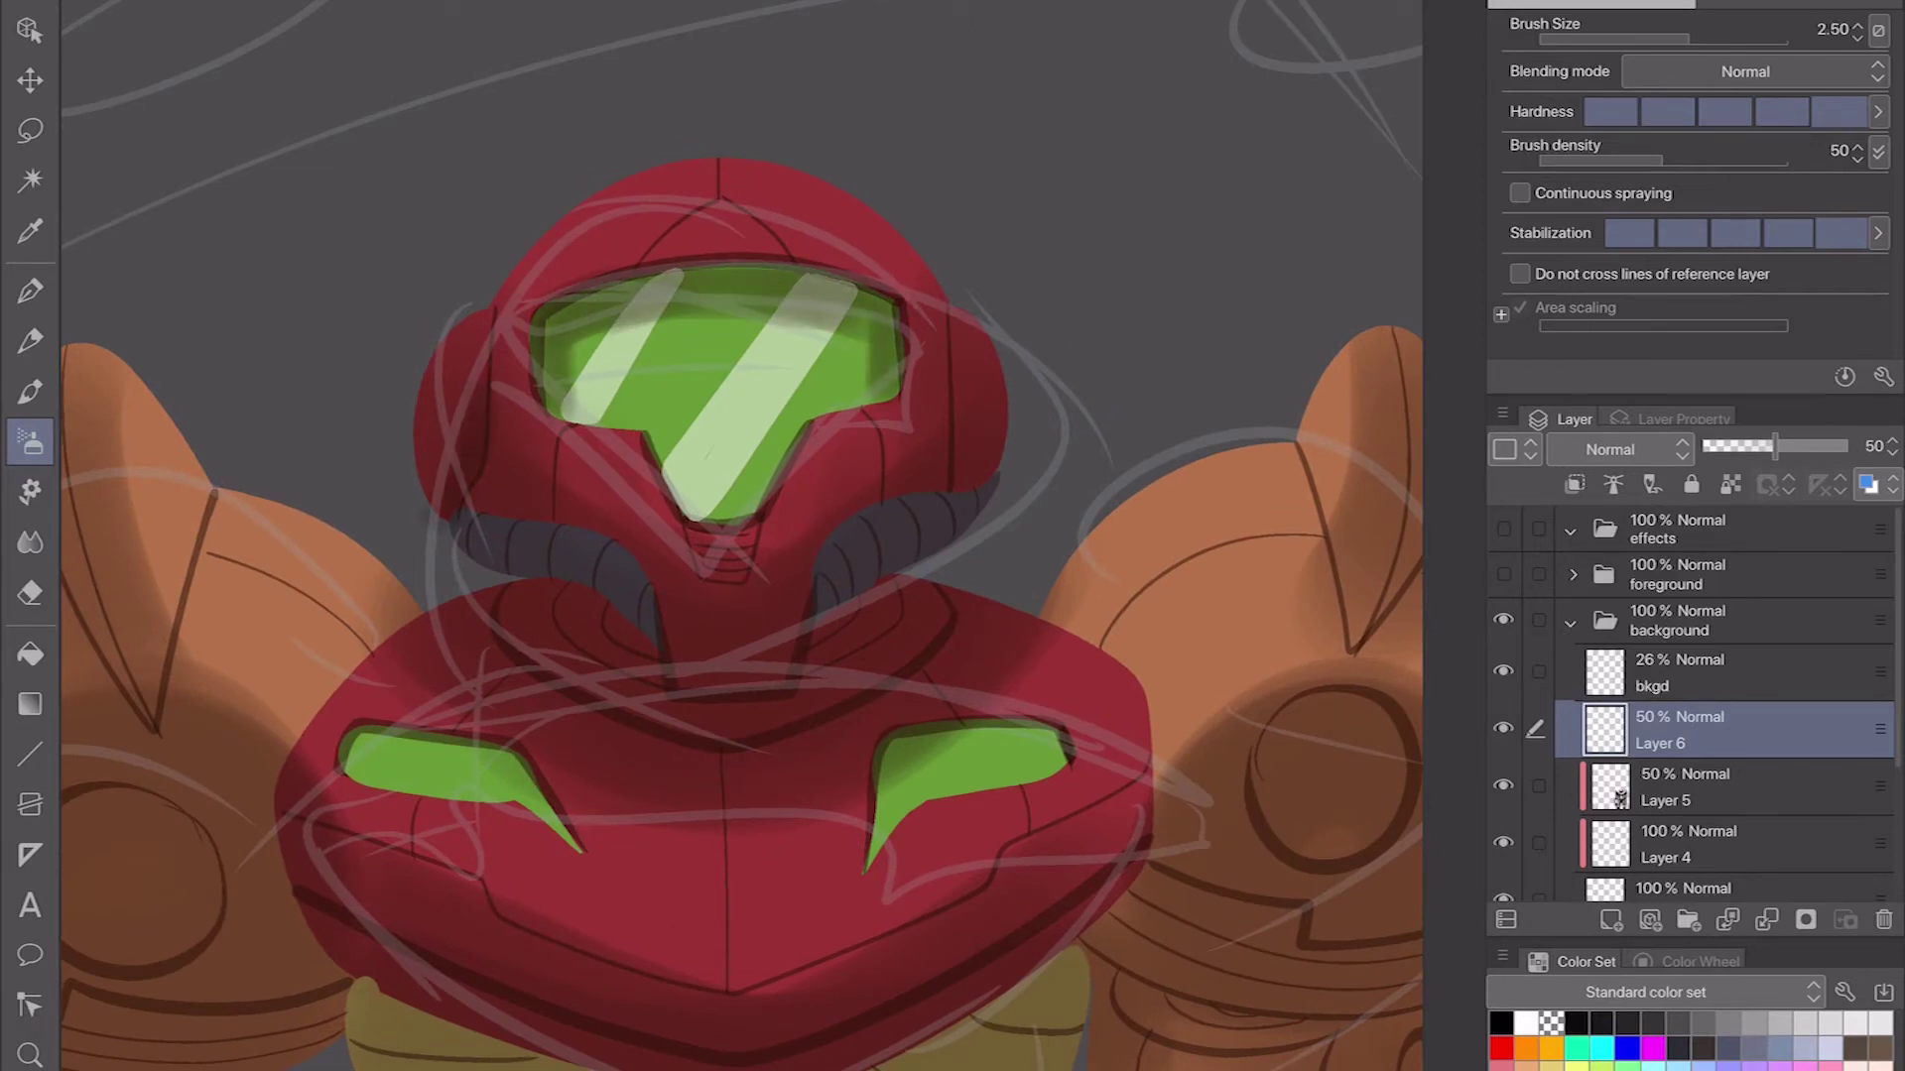
pyautogui.hotkey('ctrl', 'alt', 'g')
# Step: Deepen the shadows on the helmet's ear pieces, cheek hoses, visor rim and chin section
pyautogui.moveTo(982, 347); pyautogui.dragTo(977, 491)
pyautogui.moveTo(481, 501); pyautogui.dragTo(670, 600)
pyautogui.moveTo(933, 491); pyautogui.dragTo(794, 635)
pyautogui.moveTo(461, 536); pyautogui.dragTo(605, 595)
pyautogui.moveTo(983, 496); pyautogui.dragTo(834, 605)
pyautogui.moveTo(546, 283); pyautogui.dragTo(744, 231)
pyautogui.moveTo(744, 230); pyautogui.dragTo(903, 283)
pyautogui.moveTo(695, 595); pyautogui.dragTo(789, 407)
pyautogui.moveTo(1022, 387); pyautogui.dragTo(918, 465)
pyautogui.moveTo(794, 535); pyautogui.dragTo(907, 511)
pyautogui.moveTo(581, 387); pyautogui.dragTo(740, 471)
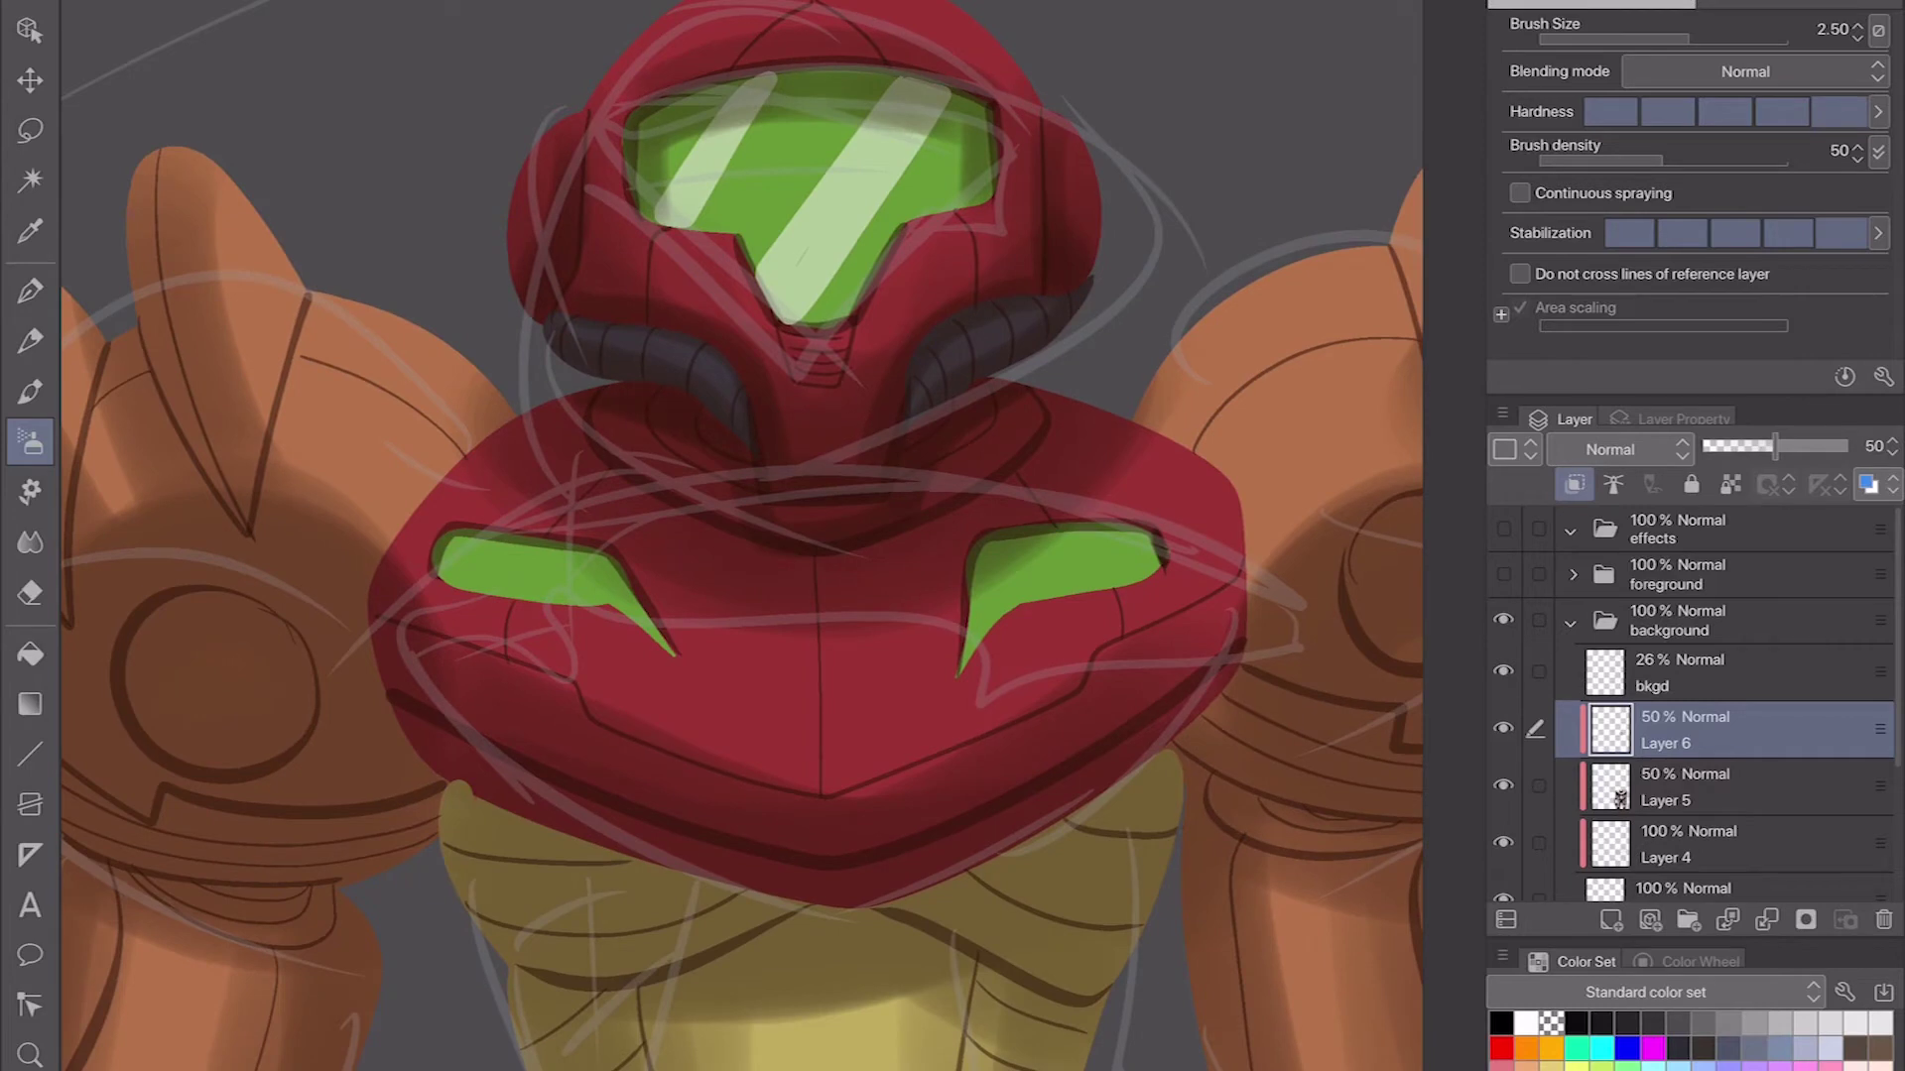
# Step: Darken the shading around the green chest vents and along the lower rim of the red chest plate
pyautogui.moveTo(1151, 531); pyautogui.dragTo(972, 630)
pyautogui.moveTo(447, 526); pyautogui.dragTo(670, 650)
pyautogui.moveTo(794, 596); pyautogui.dragTo(659, 551)
pyautogui.moveTo(1101, 570); pyautogui.dragTo(978, 749)
pyautogui.moveTo(992, 694)
pyautogui.mouseDown()
pyautogui.moveTo(749, 843)
pyautogui.moveTo(406, 769)
pyautogui.mouseUp()
pyautogui.moveTo(402, 764); pyautogui.dragTo(273, 679)
pyautogui.moveTo(694, 536); pyautogui.dragTo(967, 585)
# Step: Hide the sketch layer and detail the cannon-side shoulder, darkening the spikes, the round disc and the lower band
pyautogui.moveTo(635, 486); pyautogui.dragTo(496, 952)
pyautogui.moveTo(283, 243); pyautogui.dragTo(387, 625)
pyautogui.moveTo(318, 427); pyautogui.dragTo(89, 719)
pyautogui.moveTo(695, 535); pyautogui.dragTo(803, 432)
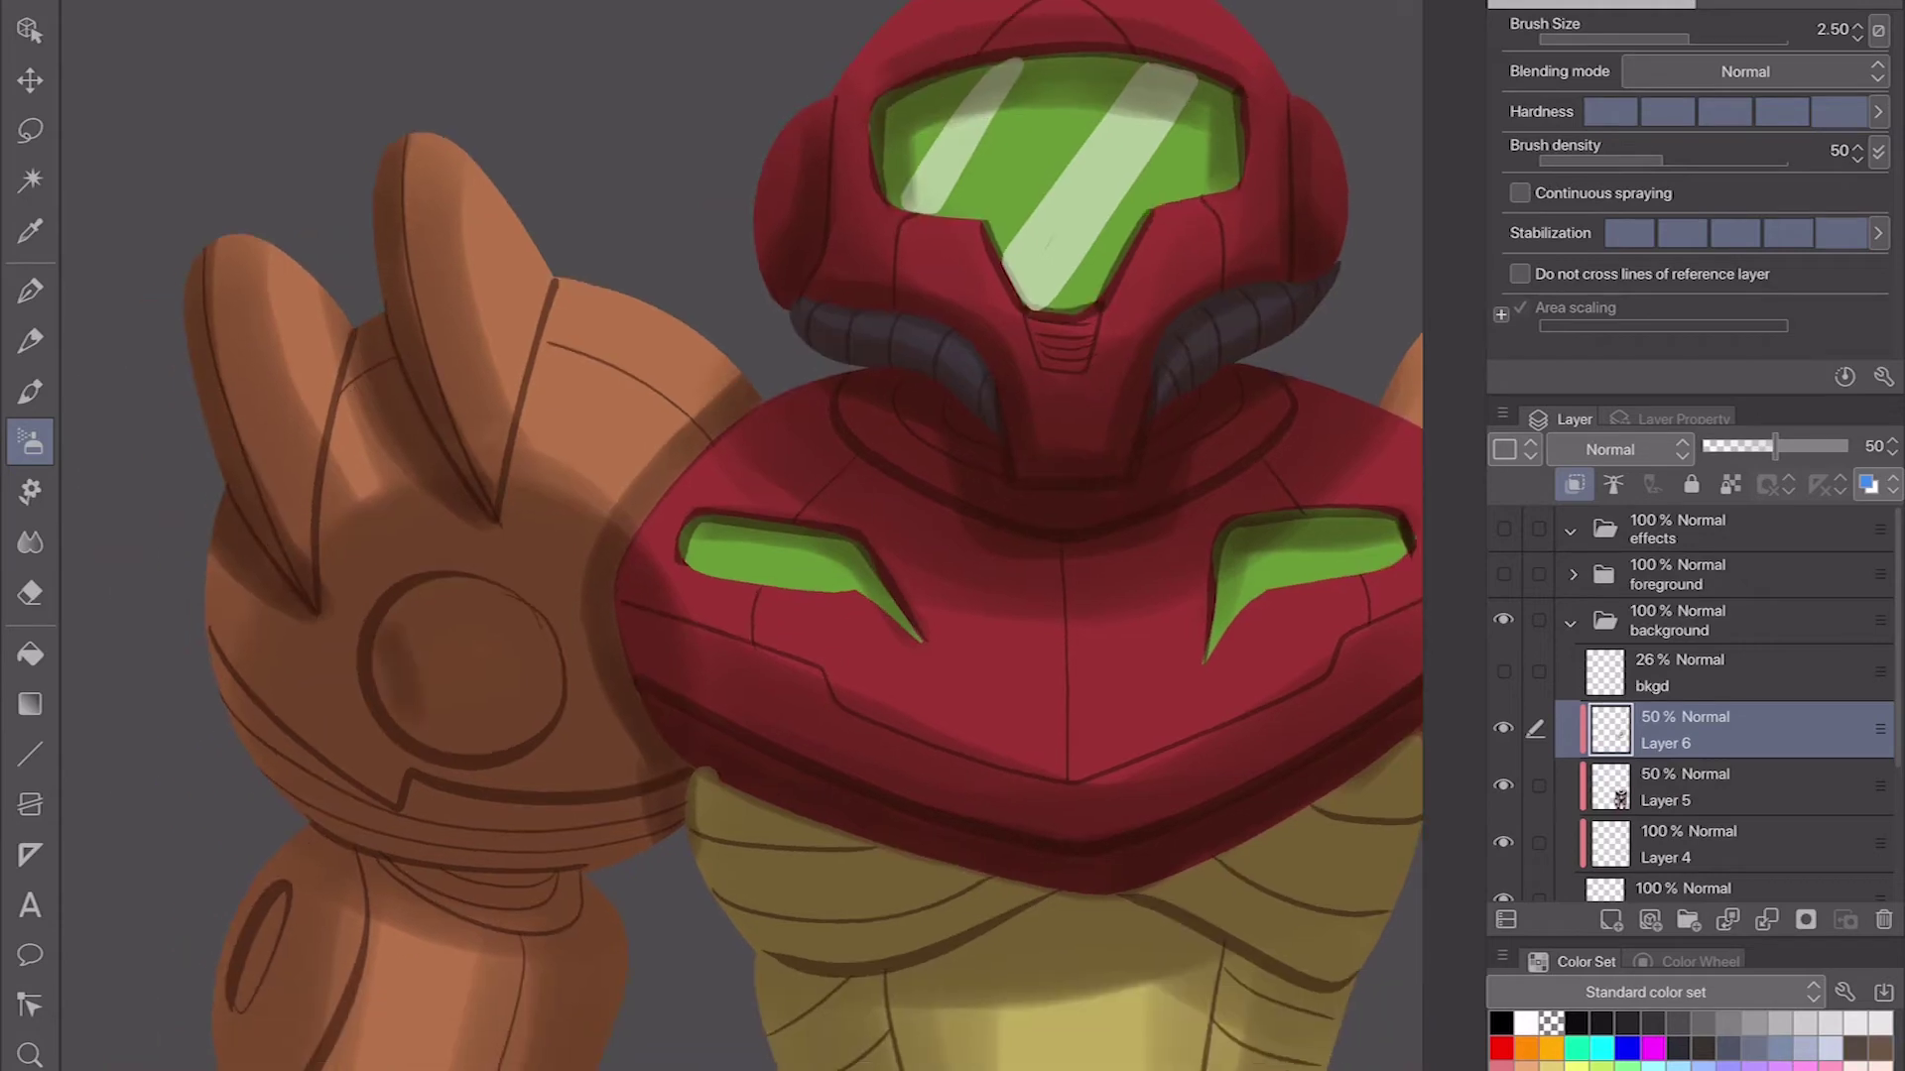
pyautogui.moveTo(377, 595); pyautogui.dragTo(526, 744)
pyautogui.moveTo(556, 596); pyautogui.dragTo(228, 843)
pyautogui.moveTo(248, 694)
pyautogui.mouseDown()
pyautogui.moveTo(616, 853)
pyautogui.moveTo(496, 863)
pyautogui.mouseUp()
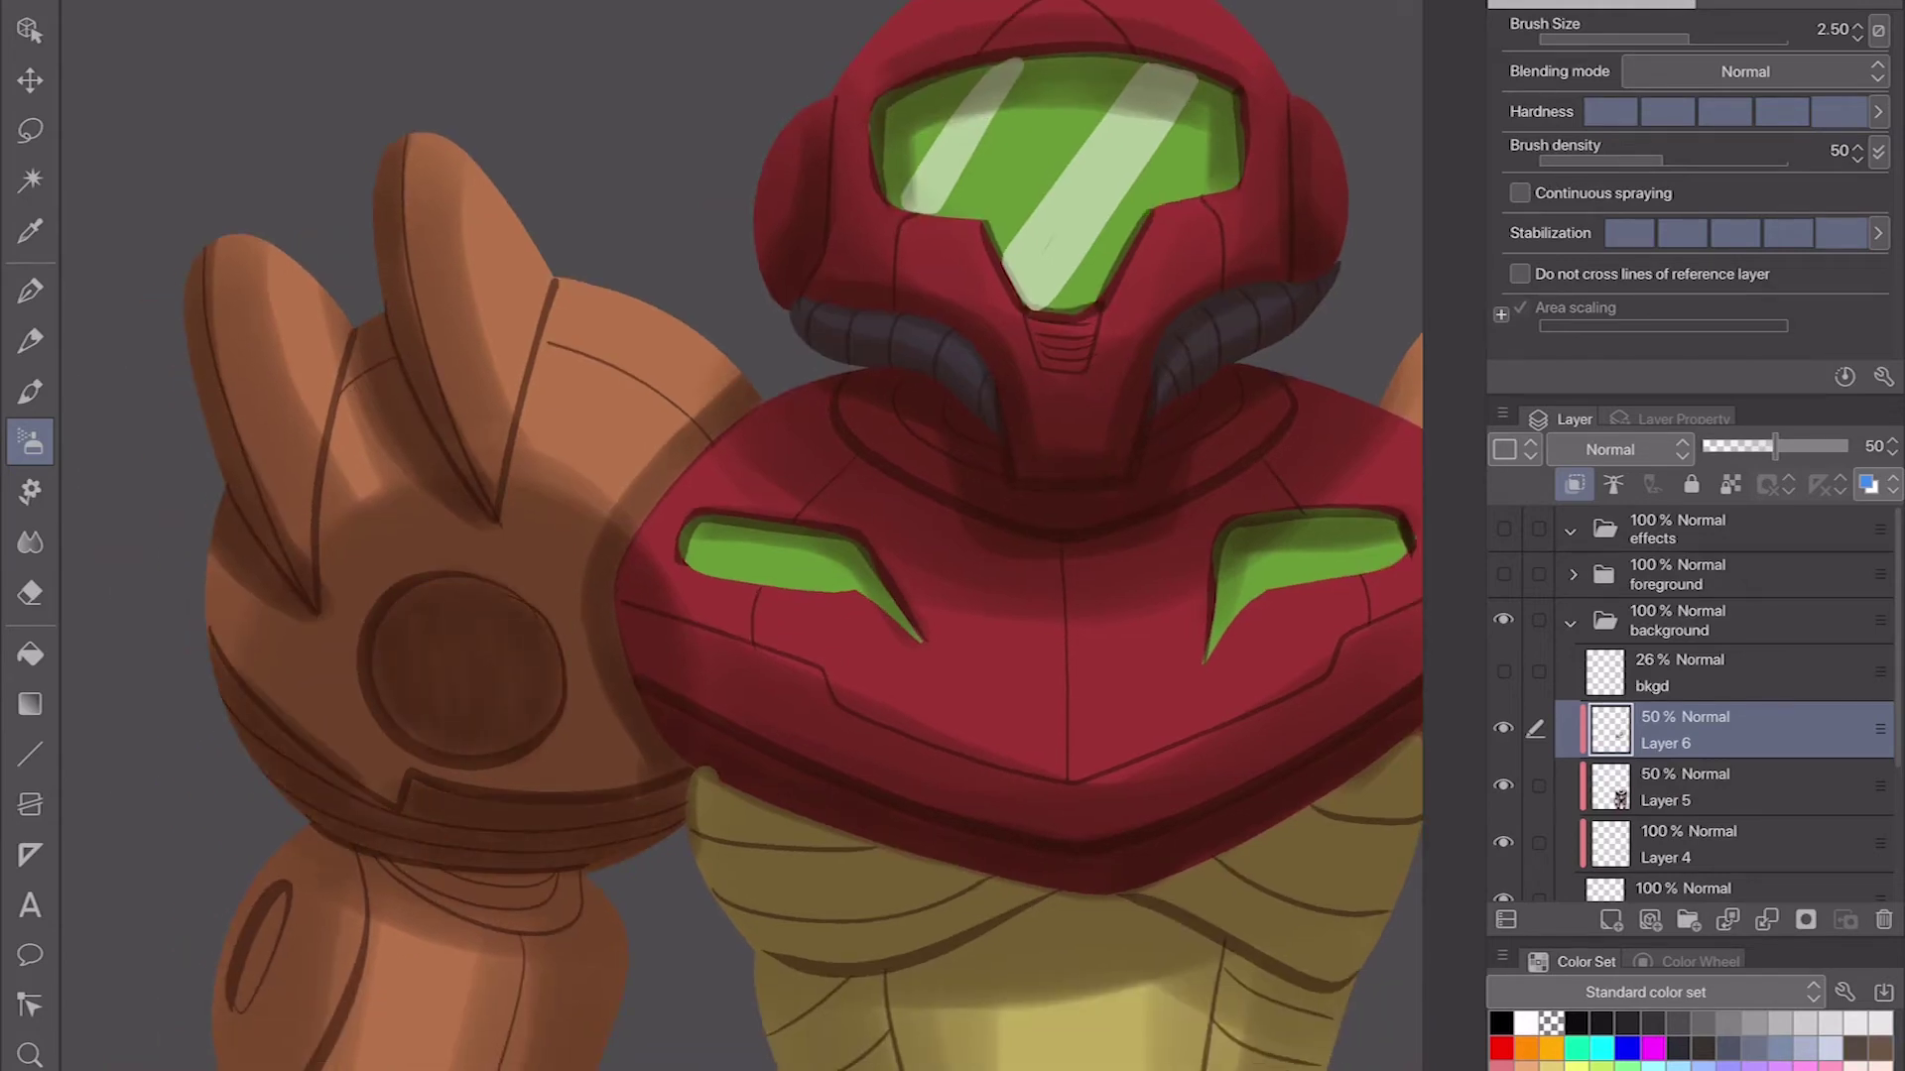
# Step: Darken the lower band, round disc and outer spike sides of the fist-side shoulder guard
pyautogui.moveTo(992, 535); pyautogui.dragTo(387, 545)
pyautogui.moveTo(784, 397)
pyautogui.mouseDown()
pyautogui.moveTo(893, 674)
pyautogui.moveTo(1121, 794)
pyautogui.mouseUp()
pyautogui.moveTo(902, 740); pyautogui.dragTo(1260, 754)
pyautogui.moveTo(1111, 725); pyautogui.dragTo(1250, 804)
pyautogui.moveTo(992, 496)
pyautogui.mouseDown()
pyautogui.moveTo(1076, 645)
pyautogui.moveTo(1131, 654)
pyautogui.mouseUp()
pyautogui.moveTo(1171, 124); pyautogui.dragTo(1121, 377)
pyautogui.moveTo(1190, 287); pyautogui.dragTo(1082, 456)
pyautogui.moveTo(1359, 258); pyautogui.dragTo(1231, 535)
pyautogui.moveTo(1330, 377); pyautogui.dragTo(1230, 545)
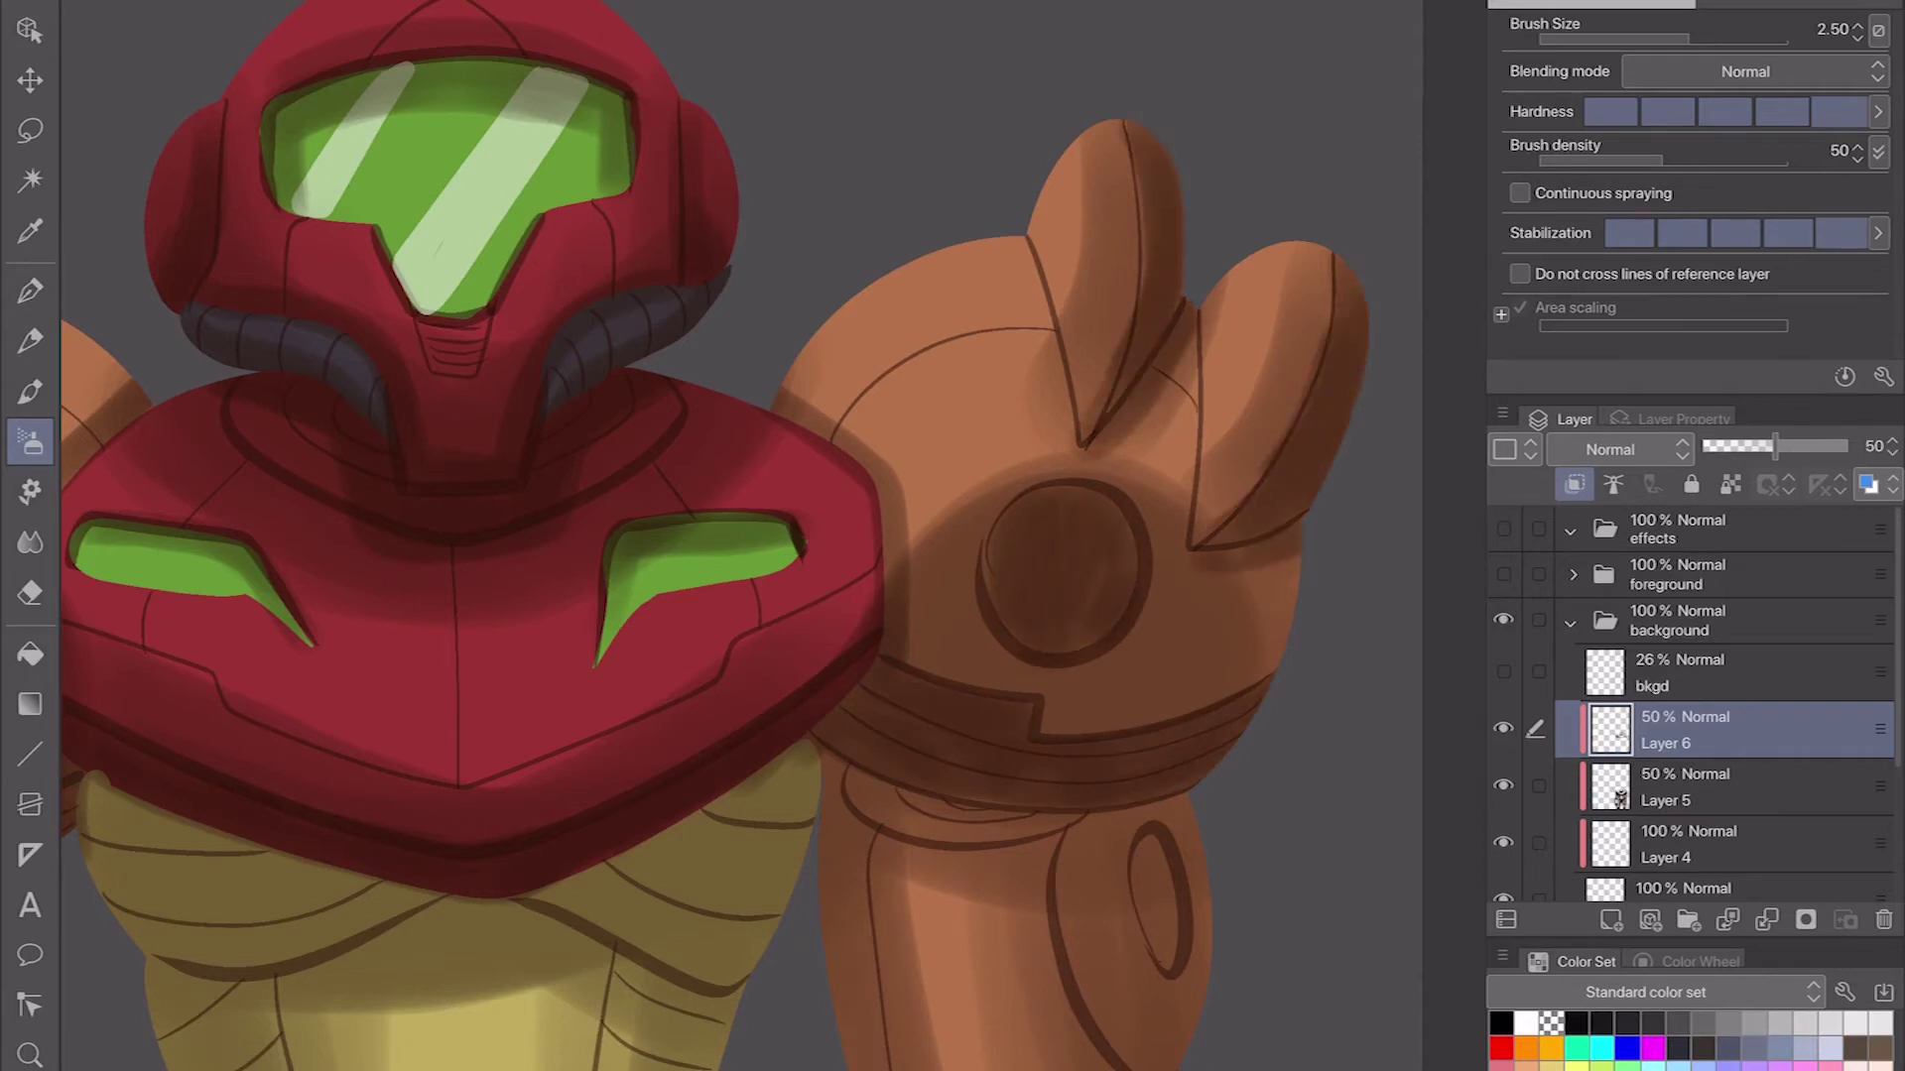
# Step: Deepen the shadows on the cannon-side upper arm along its elbow pad and outer panel edge
pyautogui.scroll(-2, 735, 536)
pyautogui.moveTo(695, 536); pyautogui.dragTo(804, 496)
pyautogui.moveTo(358, 526); pyautogui.dragTo(327, 714)
pyautogui.moveTo(387, 556)
pyautogui.mouseDown()
pyautogui.moveTo(555, 565)
pyautogui.moveTo(457, 883)
pyautogui.mouseUp()
pyautogui.moveTo(525, 595); pyautogui.dragTo(422, 882)
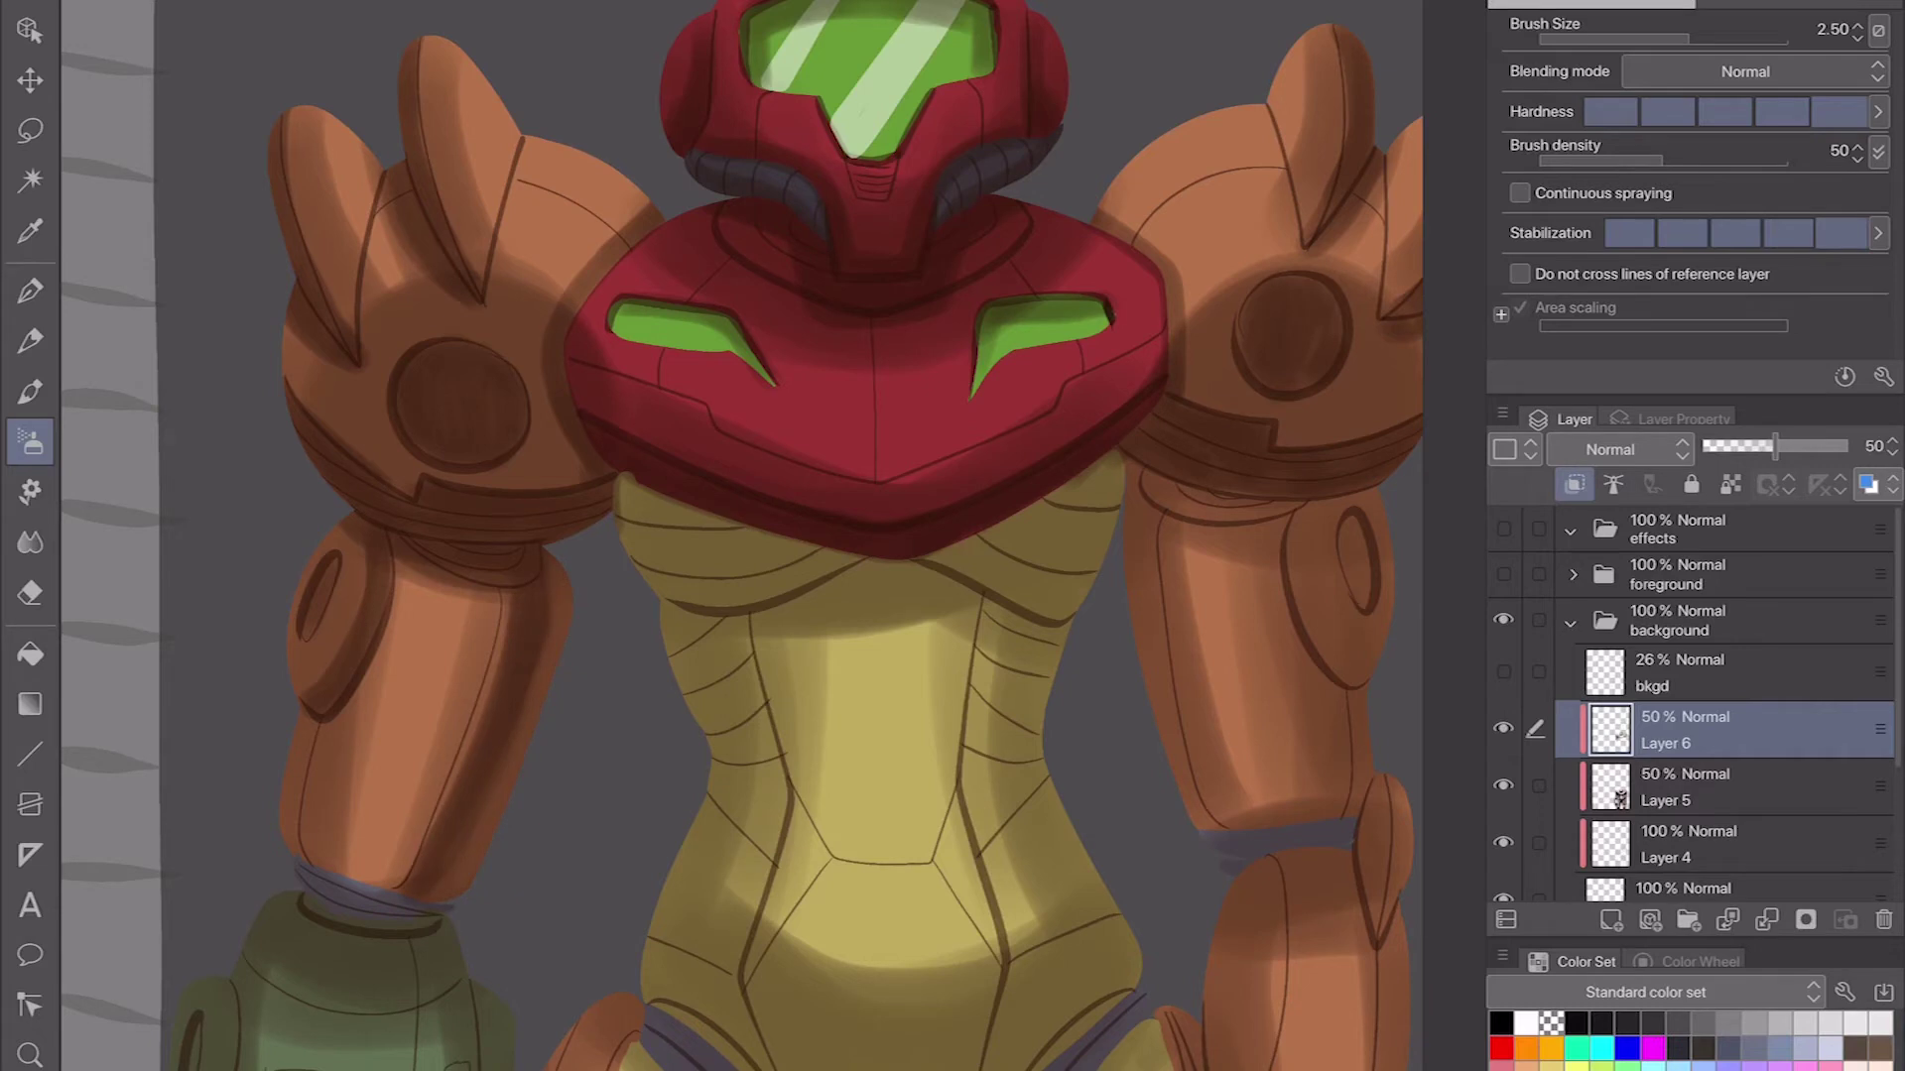
# Step: Deepen the shading on the fist-side upper arm and the curved seams under the yellow bust
pyautogui.moveTo(734, 536); pyautogui.dragTo(521, 458)
pyautogui.moveTo(407, 417); pyautogui.dragTo(664, 467)
pyautogui.moveTo(902, 386); pyautogui.dragTo(486, 486)
pyautogui.moveTo(735, 437); pyautogui.dragTo(843, 481)
pyautogui.moveTo(561, 496); pyautogui.dragTo(858, 551)
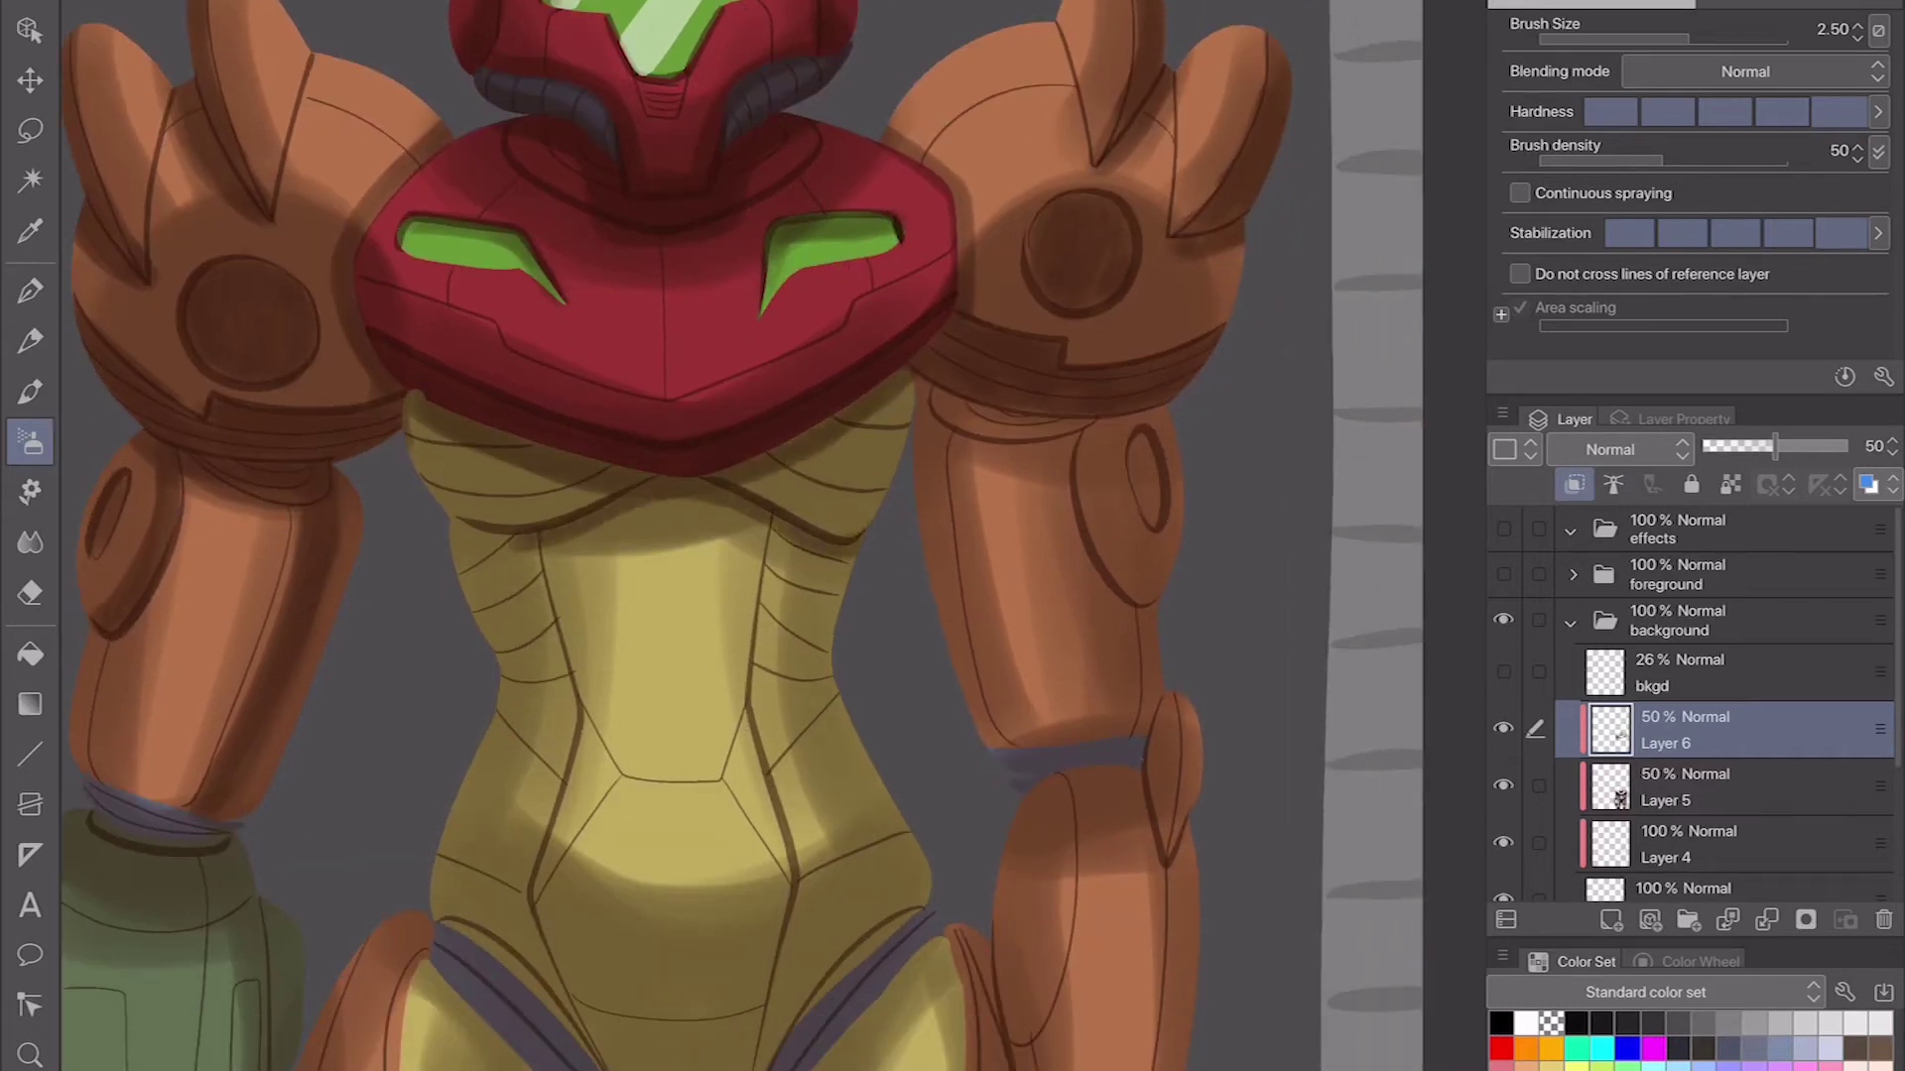
# Step: Shade along the long side panel lines of the yellow torso and the blue hip straps
pyautogui.moveTo(466, 526); pyautogui.dragTo(551, 1022)
pyautogui.moveTo(764, 526)
pyautogui.mouseDown()
pyautogui.moveTo(784, 962)
pyautogui.moveTo(907, 1052)
pyautogui.mouseUp()
pyautogui.moveTo(585, 1061); pyautogui.dragTo(437, 893)
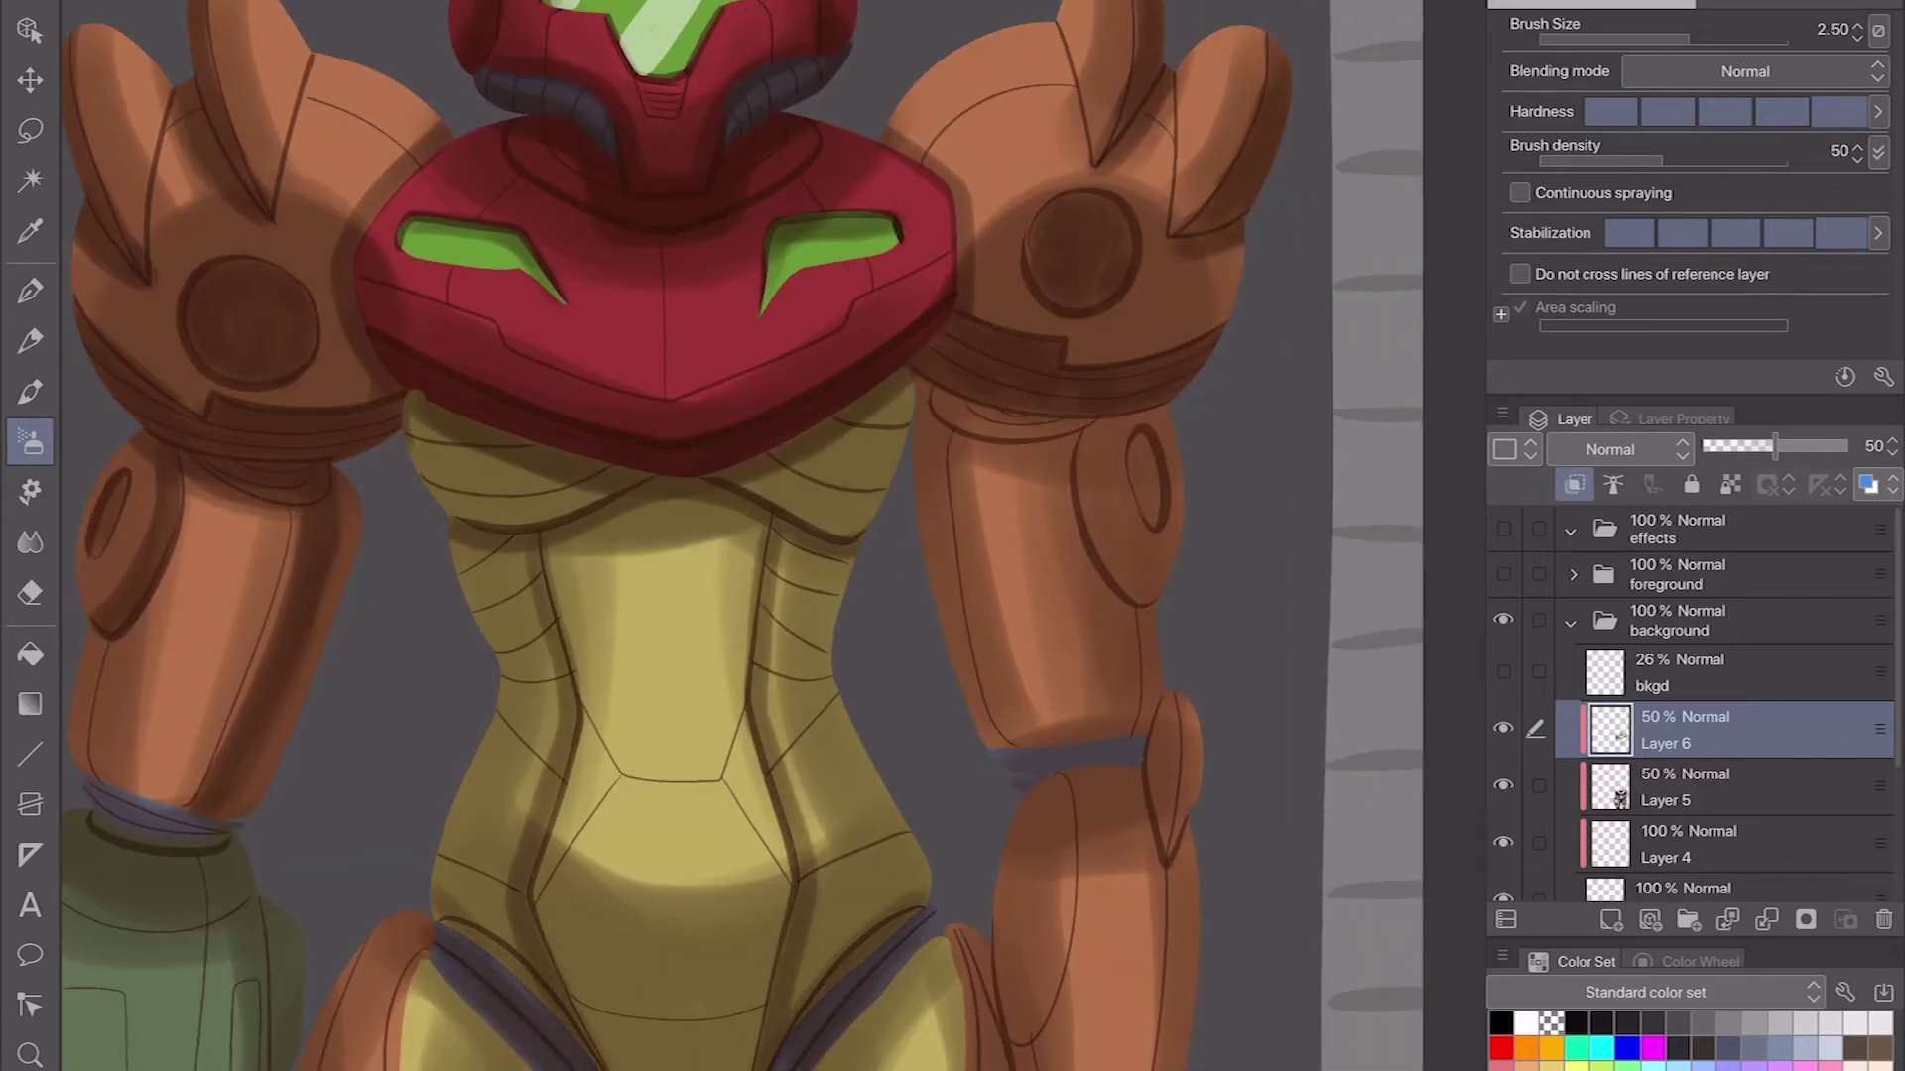
# Step: Darken the neck, side pods, edges and lower section of the green arm cannon
pyautogui.moveTo(556, 754); pyautogui.dragTo(933, 189)
pyautogui.moveTo(456, 268); pyautogui.dragTo(586, 297)
pyautogui.moveTo(377, 337); pyautogui.dragTo(368, 506)
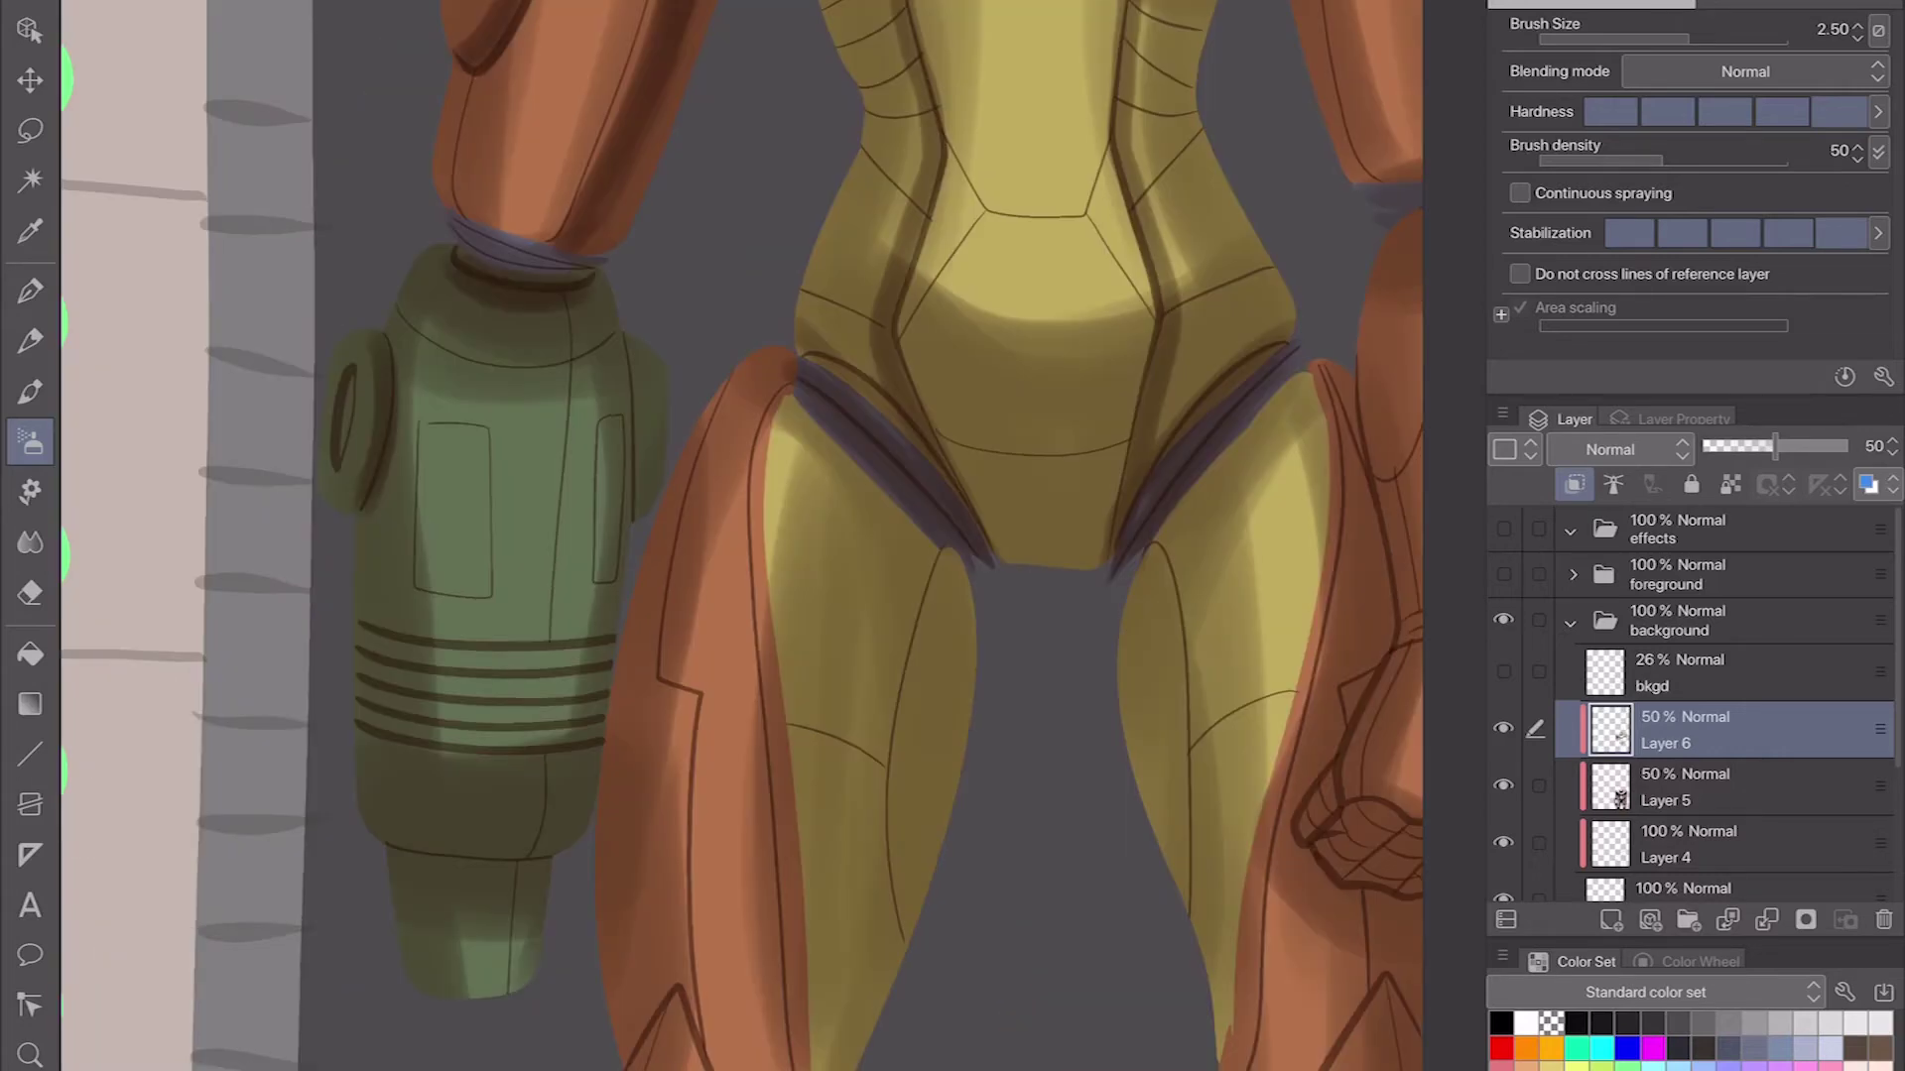
pyautogui.moveTo(640, 347); pyautogui.dragTo(635, 526)
pyautogui.moveTo(397, 863); pyautogui.dragTo(546, 873)
pyautogui.moveTo(381, 462); pyautogui.dragTo(397, 834)
pyautogui.moveTo(407, 724); pyautogui.dragTo(407, 828)
pyautogui.moveTo(601, 352); pyautogui.dragTo(590, 635)
pyautogui.moveTo(590, 288); pyautogui.dragTo(575, 844)
# Step: Deepen the shading on the fist-side forearm and fist, the yellow abdomen and the upper thighs
pyautogui.moveTo(1331, 704); pyautogui.dragTo(969, 719)
pyautogui.moveTo(898, 367); pyautogui.dragTo(813, 442)
pyautogui.moveTo(590, 476)
pyautogui.mouseDown()
pyautogui.moveTo(759, 541)
pyautogui.moveTo(744, 571)
pyautogui.moveTo(768, 437)
pyautogui.mouseUp()
pyautogui.moveTo(581, 436); pyautogui.dragTo(759, 401)
pyautogui.moveTo(694, 298); pyautogui.dragTo(695, 714)
pyautogui.moveTo(595, 645)
pyautogui.mouseDown()
pyautogui.moveTo(714, 586)
pyautogui.moveTo(724, 754)
pyautogui.mouseUp()
pyautogui.moveTo(596, 644); pyautogui.dragTo(555, 764)
pyautogui.moveTo(843, 437); pyautogui.dragTo(794, 516)
pyautogui.moveTo(486, 446)
pyautogui.mouseDown()
pyautogui.moveTo(555, 556)
pyautogui.moveTo(466, 754)
pyautogui.mouseUp()
pyautogui.moveTo(813, 575); pyautogui.dragTo(893, 734)
pyautogui.moveTo(426, 372); pyautogui.dragTo(581, 342)
pyautogui.moveTo(794, 367); pyautogui.dragTo(892, 337)
# Step: Darken the edges of the orange outer thigh panels and the yellow inner thighs down to the knees
pyautogui.moveTo(1032, 757)
pyautogui.mouseDown()
pyautogui.moveTo(1033, 460)
pyautogui.moveTo(1190, 178)
pyautogui.mouseUp()
pyautogui.moveTo(595, 268); pyautogui.dragTo(586, 536)
pyautogui.moveTo(784, 446); pyautogui.dragTo(744, 824)
pyautogui.moveTo(595, 540); pyautogui.dragTo(650, 992)
pyautogui.moveTo(1131, 258)
pyautogui.mouseDown()
pyautogui.moveTo(1161, 476)
pyautogui.moveTo(1046, 963)
pyautogui.mouseUp()
pyautogui.moveTo(580, 873); pyautogui.dragTo(506, 1066)
pyautogui.moveTo(496, 893); pyautogui.dragTo(427, 1067)
pyautogui.moveTo(580, 238)
pyautogui.mouseDown()
pyautogui.moveTo(466, 854)
pyautogui.moveTo(486, 873)
pyautogui.mouseUp()
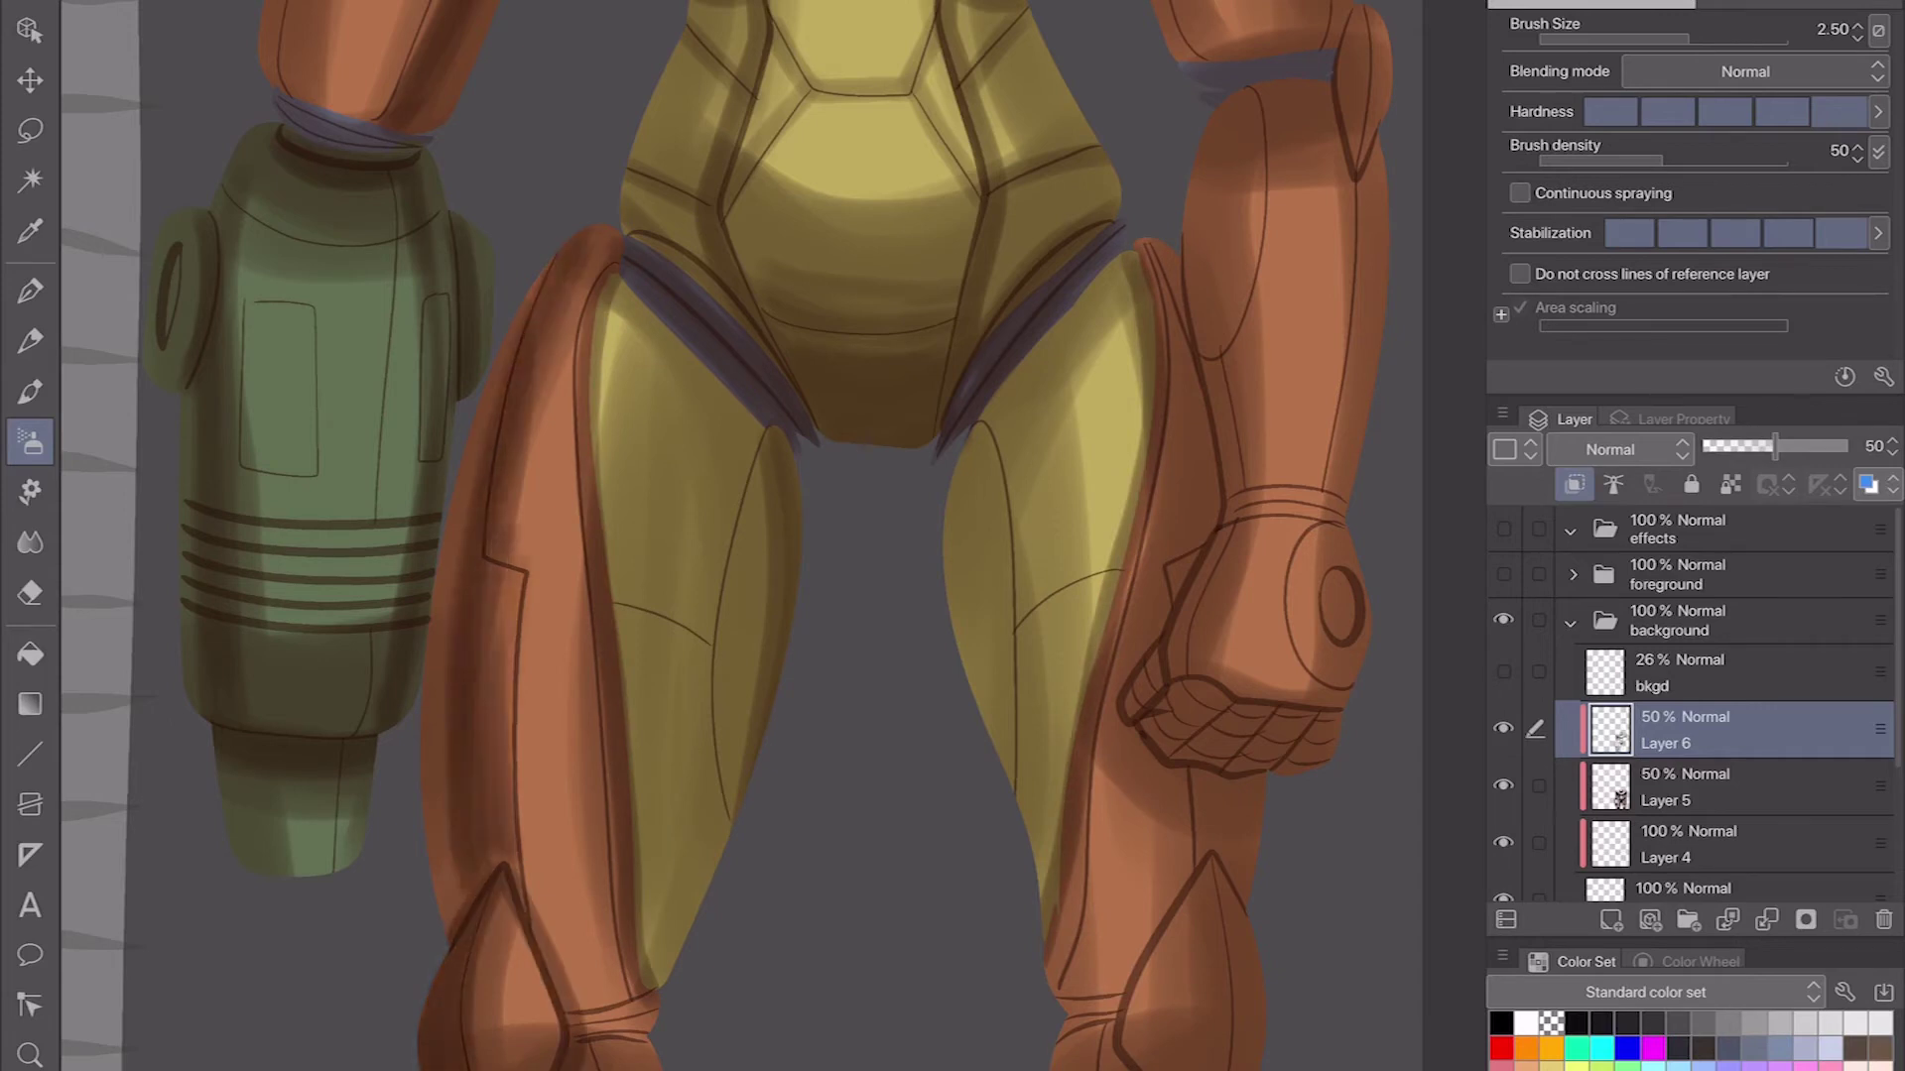
# Step: Darken the outer edges and panel line of the orange thigh on the arm-cannon side, down to the knee
pyautogui.moveTo(555, 318); pyautogui.dragTo(506, 794)
pyautogui.moveTo(551, 267); pyautogui.dragTo(446, 605)
pyautogui.moveTo(491, 372); pyautogui.dragTo(426, 933)
pyautogui.moveTo(661, 985)
pyautogui.mouseDown()
pyautogui.moveTo(581, 1039)
pyautogui.moveTo(596, 1070)
pyautogui.mouseUp()
# Step: Shade the yellow inner thigh and the orange knee guard of the fist-side leg
pyautogui.moveTo(892, 496); pyautogui.dragTo(501, 466)
pyautogui.moveTo(595, 427); pyautogui.dragTo(556, 744)
pyautogui.moveTo(620, 391); pyautogui.dragTo(576, 759)
pyautogui.moveTo(784, 203); pyautogui.dragTo(744, 253)
pyautogui.moveTo(838, 839); pyautogui.dragTo(838, 1067)
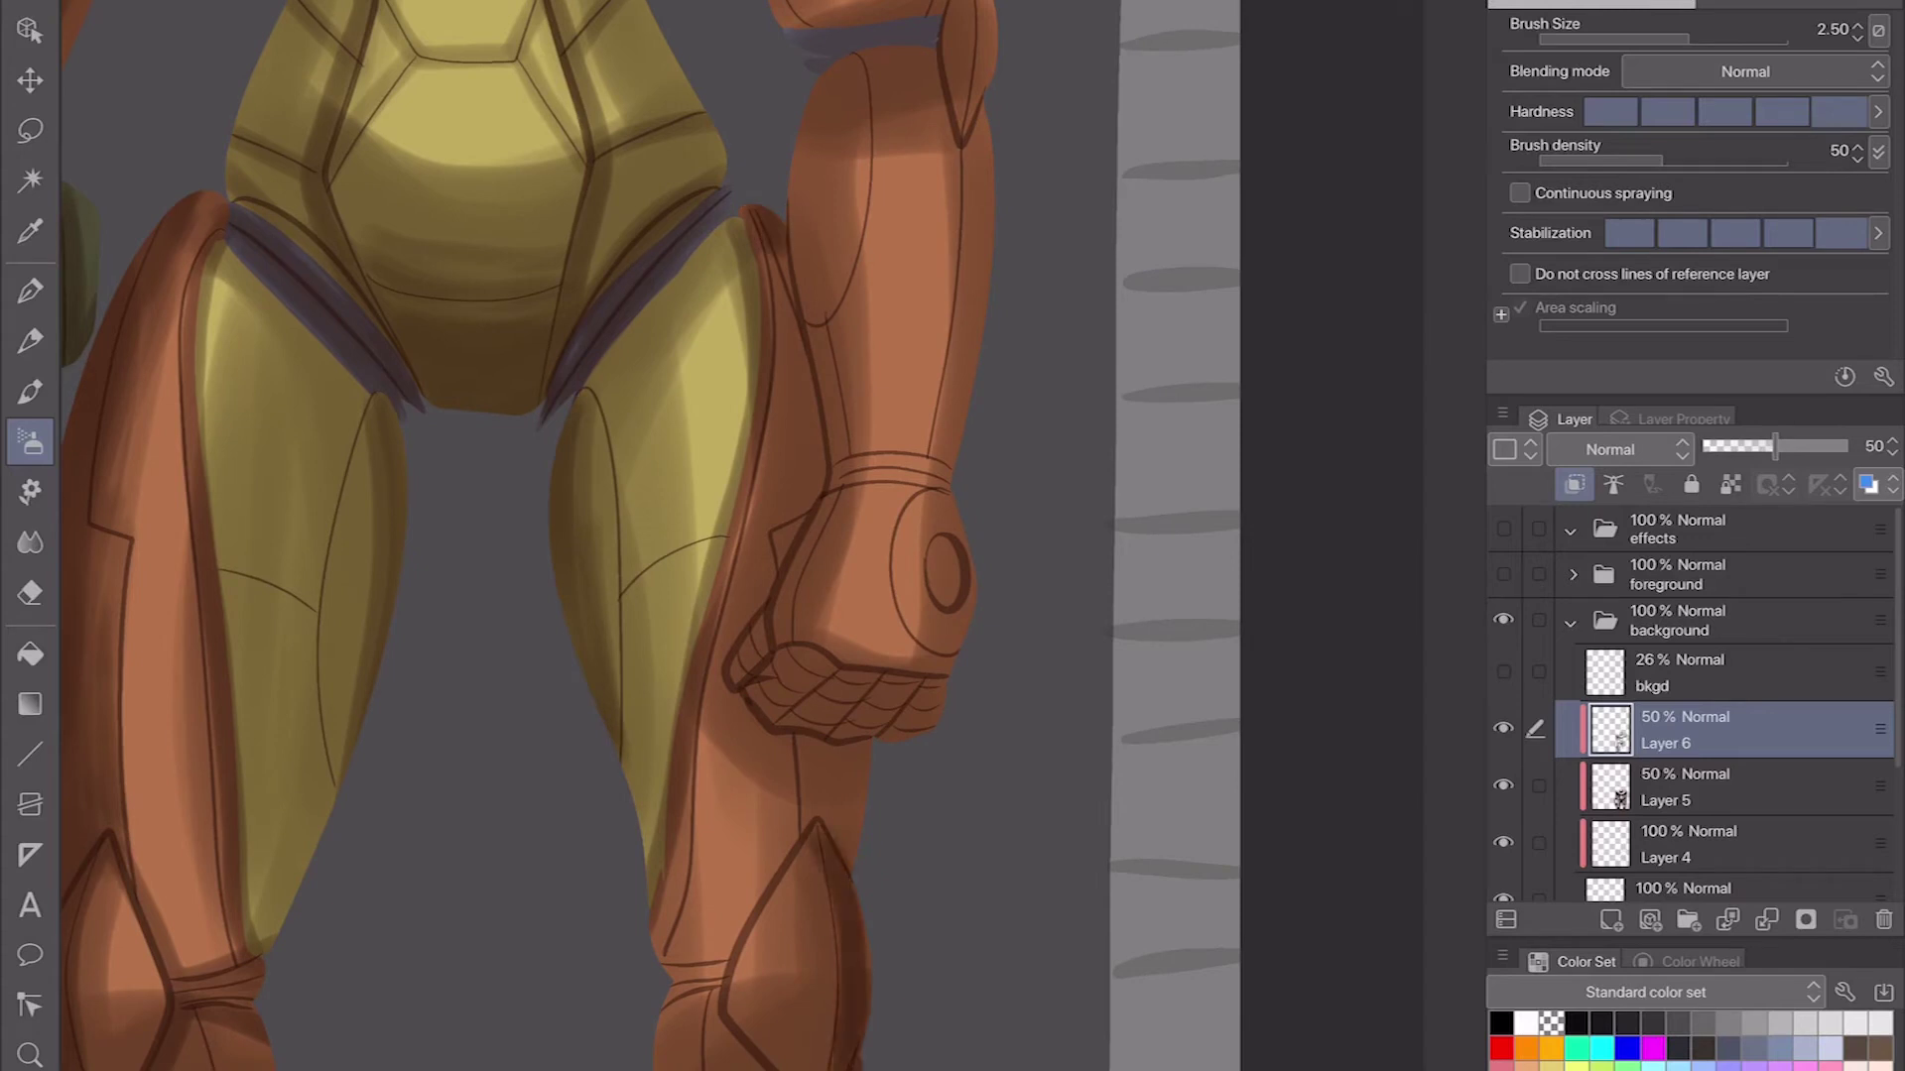
pyautogui.moveTo(694, 958); pyautogui.dragTo(734, 1067)
pyautogui.moveTo(863, 744); pyautogui.dragTo(833, 864)
# Step: Darken the orange outer thigh behind and beneath the fist, down to the edge of the knee guard
pyautogui.moveTo(784, 258); pyautogui.dragTo(789, 457)
pyautogui.moveTo(824, 372); pyautogui.dragTo(754, 590)
pyautogui.moveTo(789, 590); pyautogui.dragTo(709, 750)
pyautogui.moveTo(834, 739); pyautogui.dragTo(784, 759)
pyautogui.moveTo(799, 833); pyautogui.dragTo(715, 972)
# Step: Deepen the shading along the fist-side thigh, the round plate on the hand and the underside of the fingers
pyautogui.moveTo(694, 297); pyautogui.dragTo(496, 932)
pyautogui.moveTo(511, 332); pyautogui.dragTo(764, 337)
pyautogui.moveTo(729, 362)
pyautogui.mouseDown()
pyautogui.moveTo(670, 530)
pyautogui.moveTo(719, 521)
pyautogui.moveTo(625, 685)
pyautogui.mouseUp()
pyautogui.moveTo(783, 623); pyautogui.dragTo(774, 799)
pyautogui.moveTo(714, 684); pyautogui.dragTo(635, 694)
pyautogui.moveTo(419, 750)
pyautogui.mouseDown()
pyautogui.moveTo(949, 532)
pyautogui.moveTo(407, 437)
pyautogui.mouseUp()
pyautogui.moveTo(645, 457)
pyautogui.mouseDown()
pyautogui.moveTo(605, 729)
pyautogui.moveTo(645, 504)
pyautogui.mouseUp()
pyautogui.moveTo(806, 545)
pyautogui.mouseDown()
pyautogui.moveTo(754, 893)
pyautogui.moveTo(734, 863)
pyautogui.mouseUp()
pyautogui.moveTo(764, 477); pyautogui.dragTo(734, 750)
pyautogui.moveTo(749, 851); pyautogui.dragTo(660, 888)
pyautogui.moveTo(694, 694); pyautogui.dragTo(843, 308)
pyautogui.moveTo(943, 491); pyautogui.dragTo(955, 566)
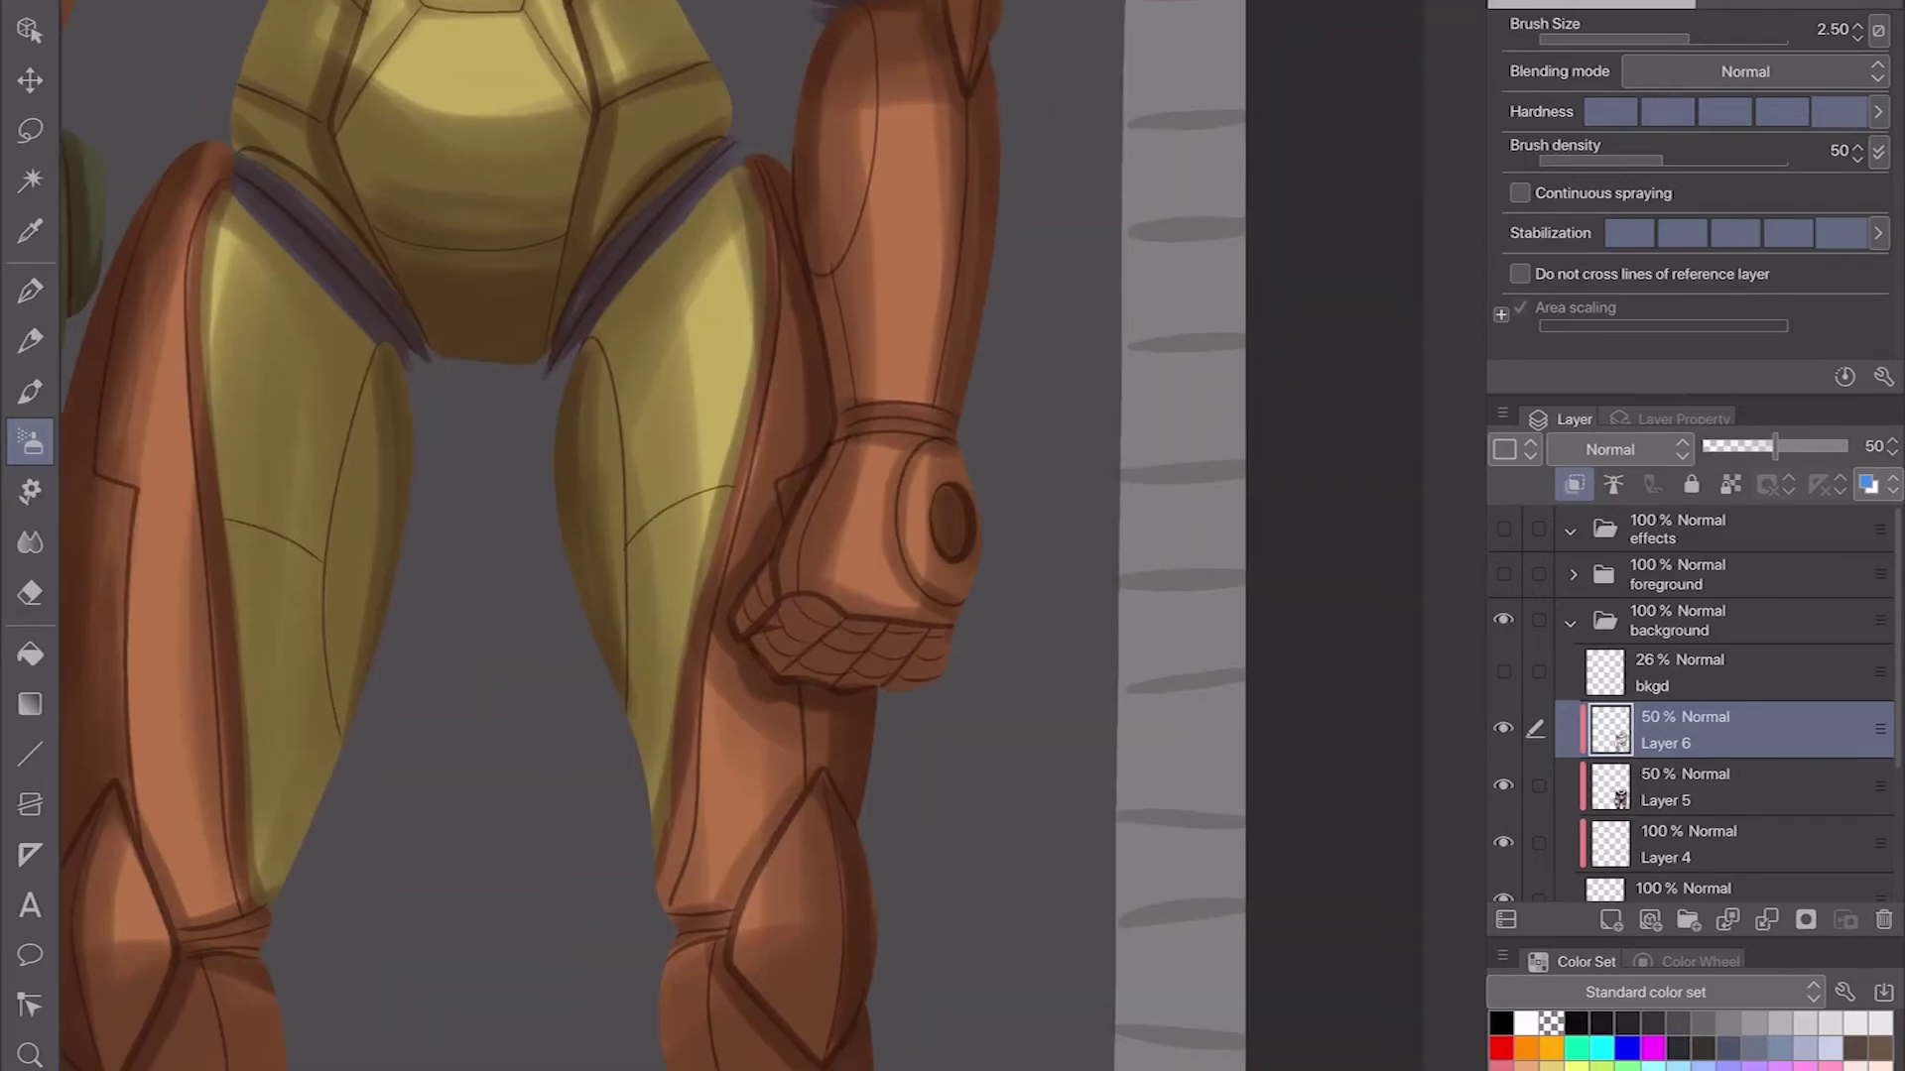
pyautogui.moveTo(932, 665); pyautogui.dragTo(784, 630)
# Step: Fill the column of round green wall lights beside the doorway with orange
pyautogui.scroll(-5, 606, 535)
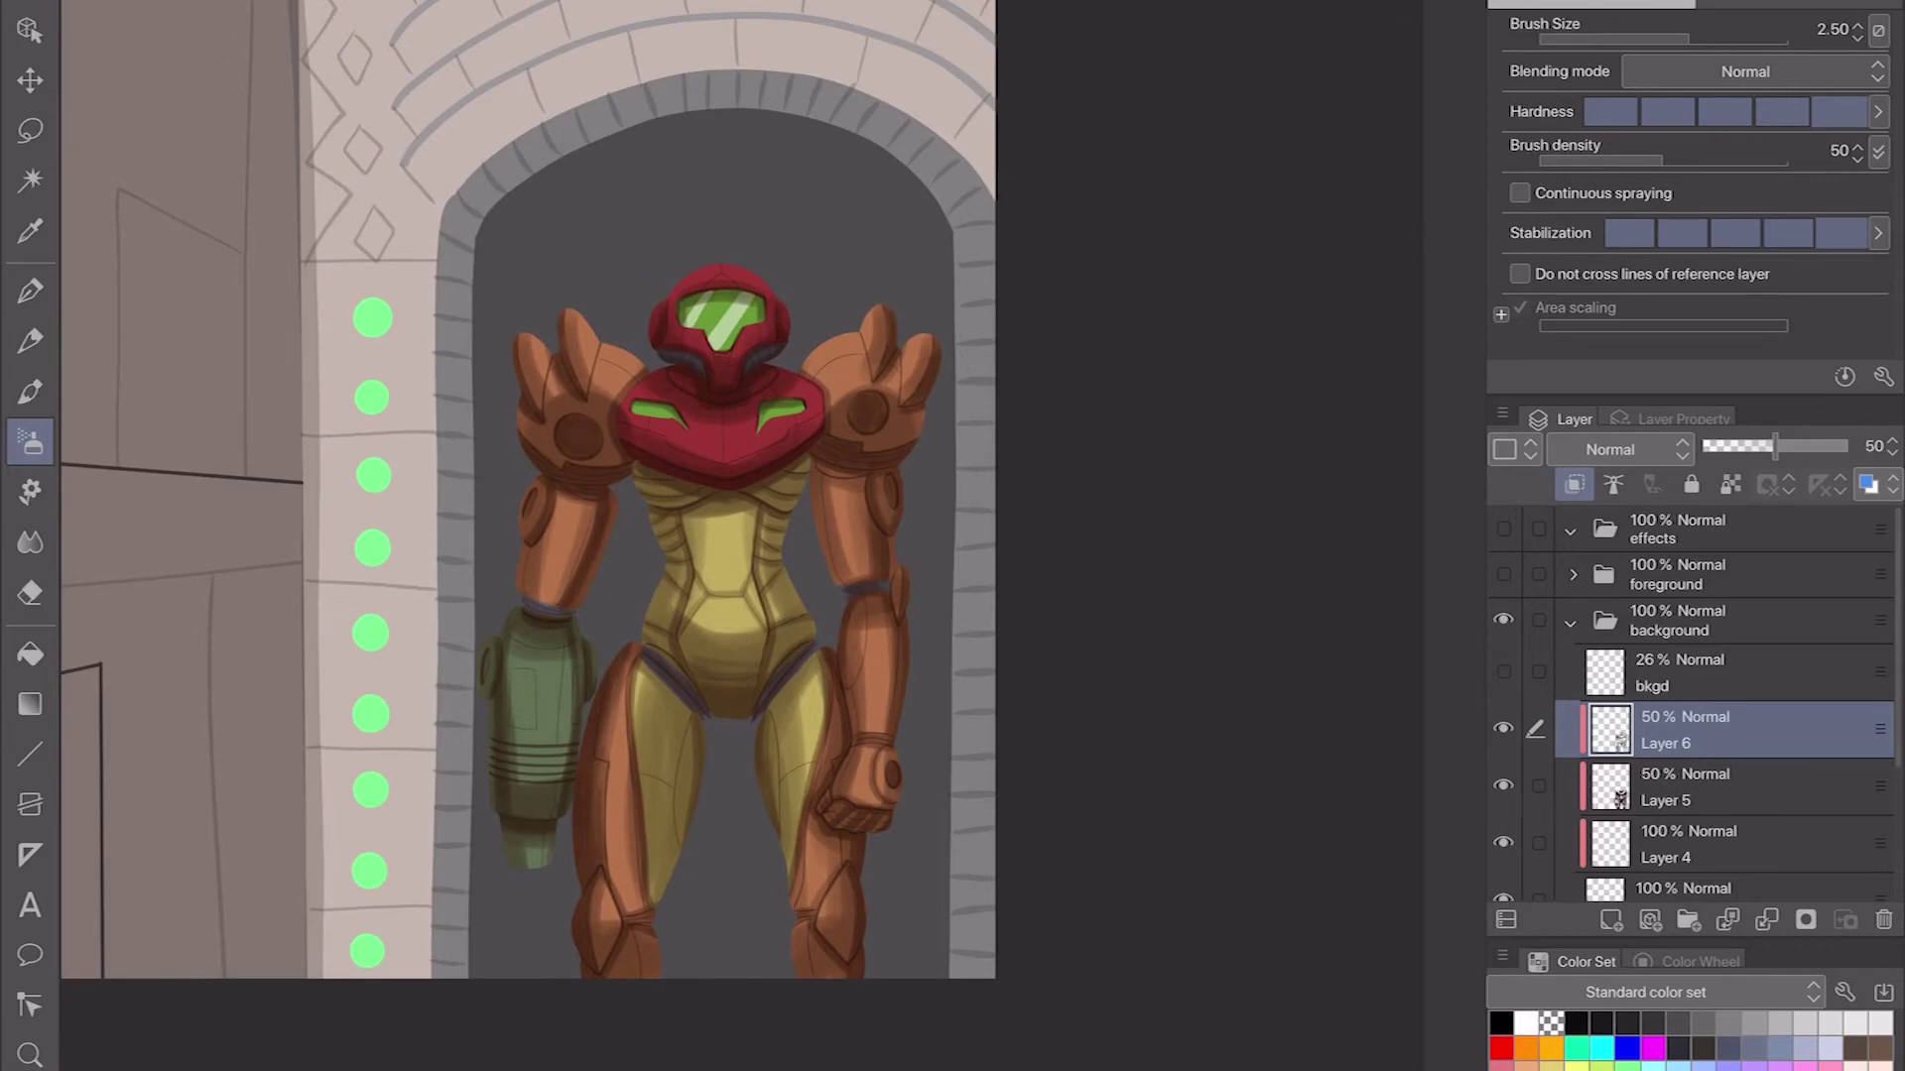
pyautogui.scroll(3, 606, 535)
pyautogui.press(']')
pyautogui.moveTo(605, 536); pyautogui.dragTo(584, 476)
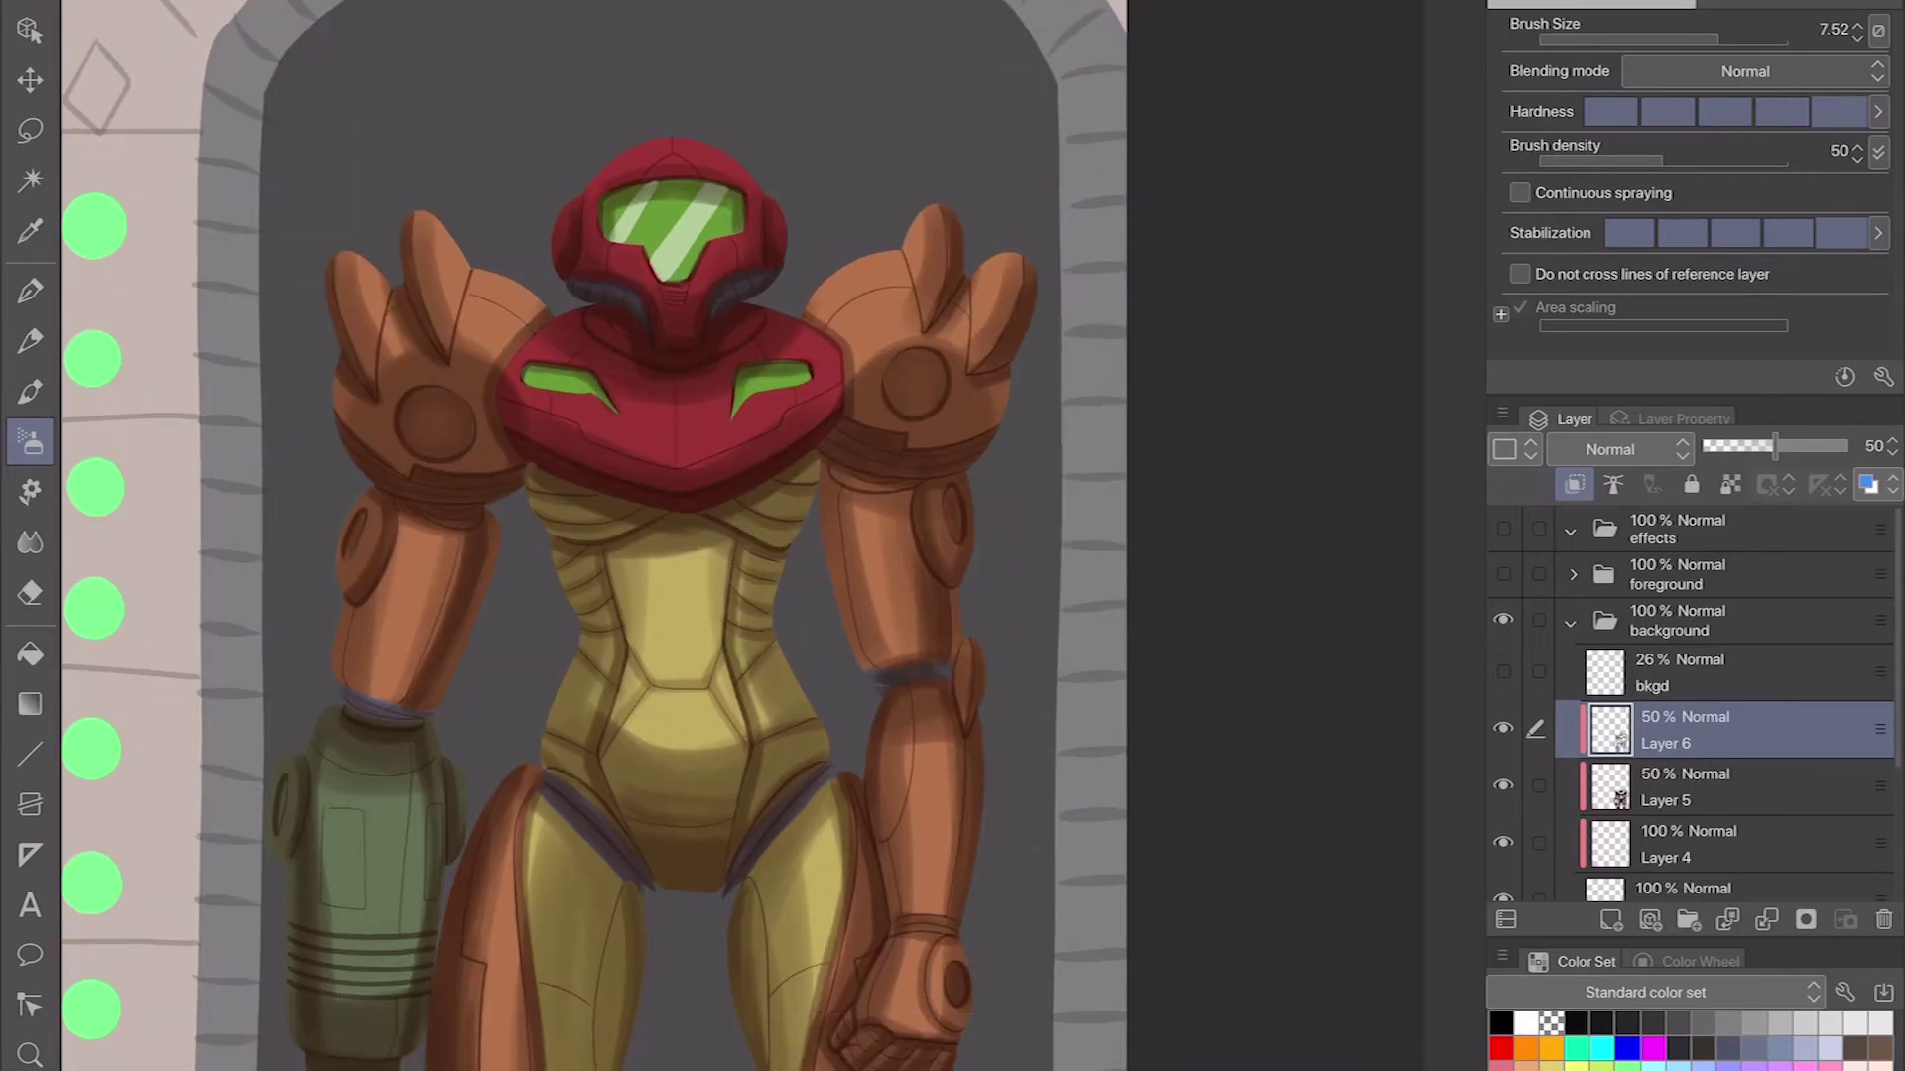
pyautogui.scroll(2, 742, 536)
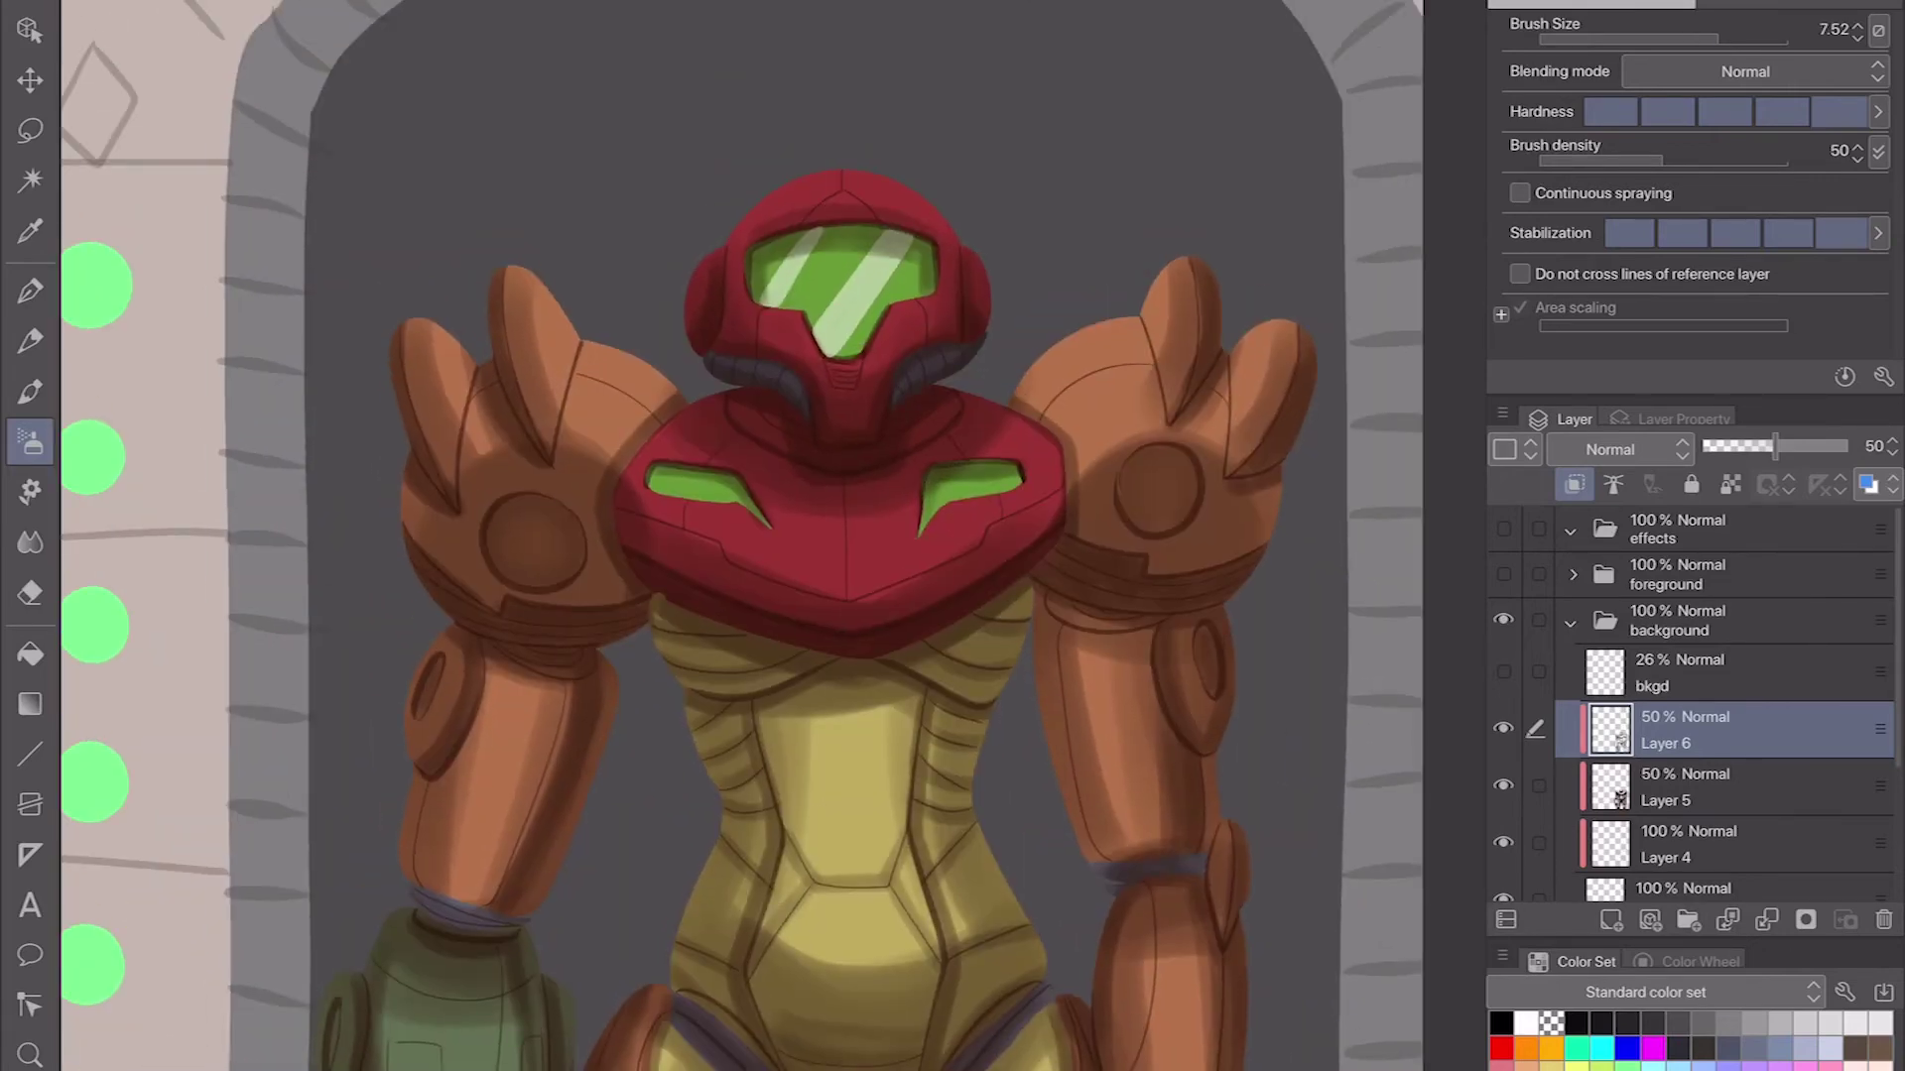
pyautogui.scroll(-2, 743, 536)
pyautogui.click(1686, 779)
pyautogui.press('g')
pyautogui.click(437, 1049)
pyautogui.click(440, 932)
pyautogui.click(442, 813)
pyautogui.click(442, 702)
pyautogui.click(441, 583)
pyautogui.moveTo(742, 536); pyautogui.dragTo(599, 704)
# Step: On Layer 6, airbrush orange light along the helmet's rim, side pods and nose piece
pyautogui.click(1687, 551)
pyautogui.press('b')
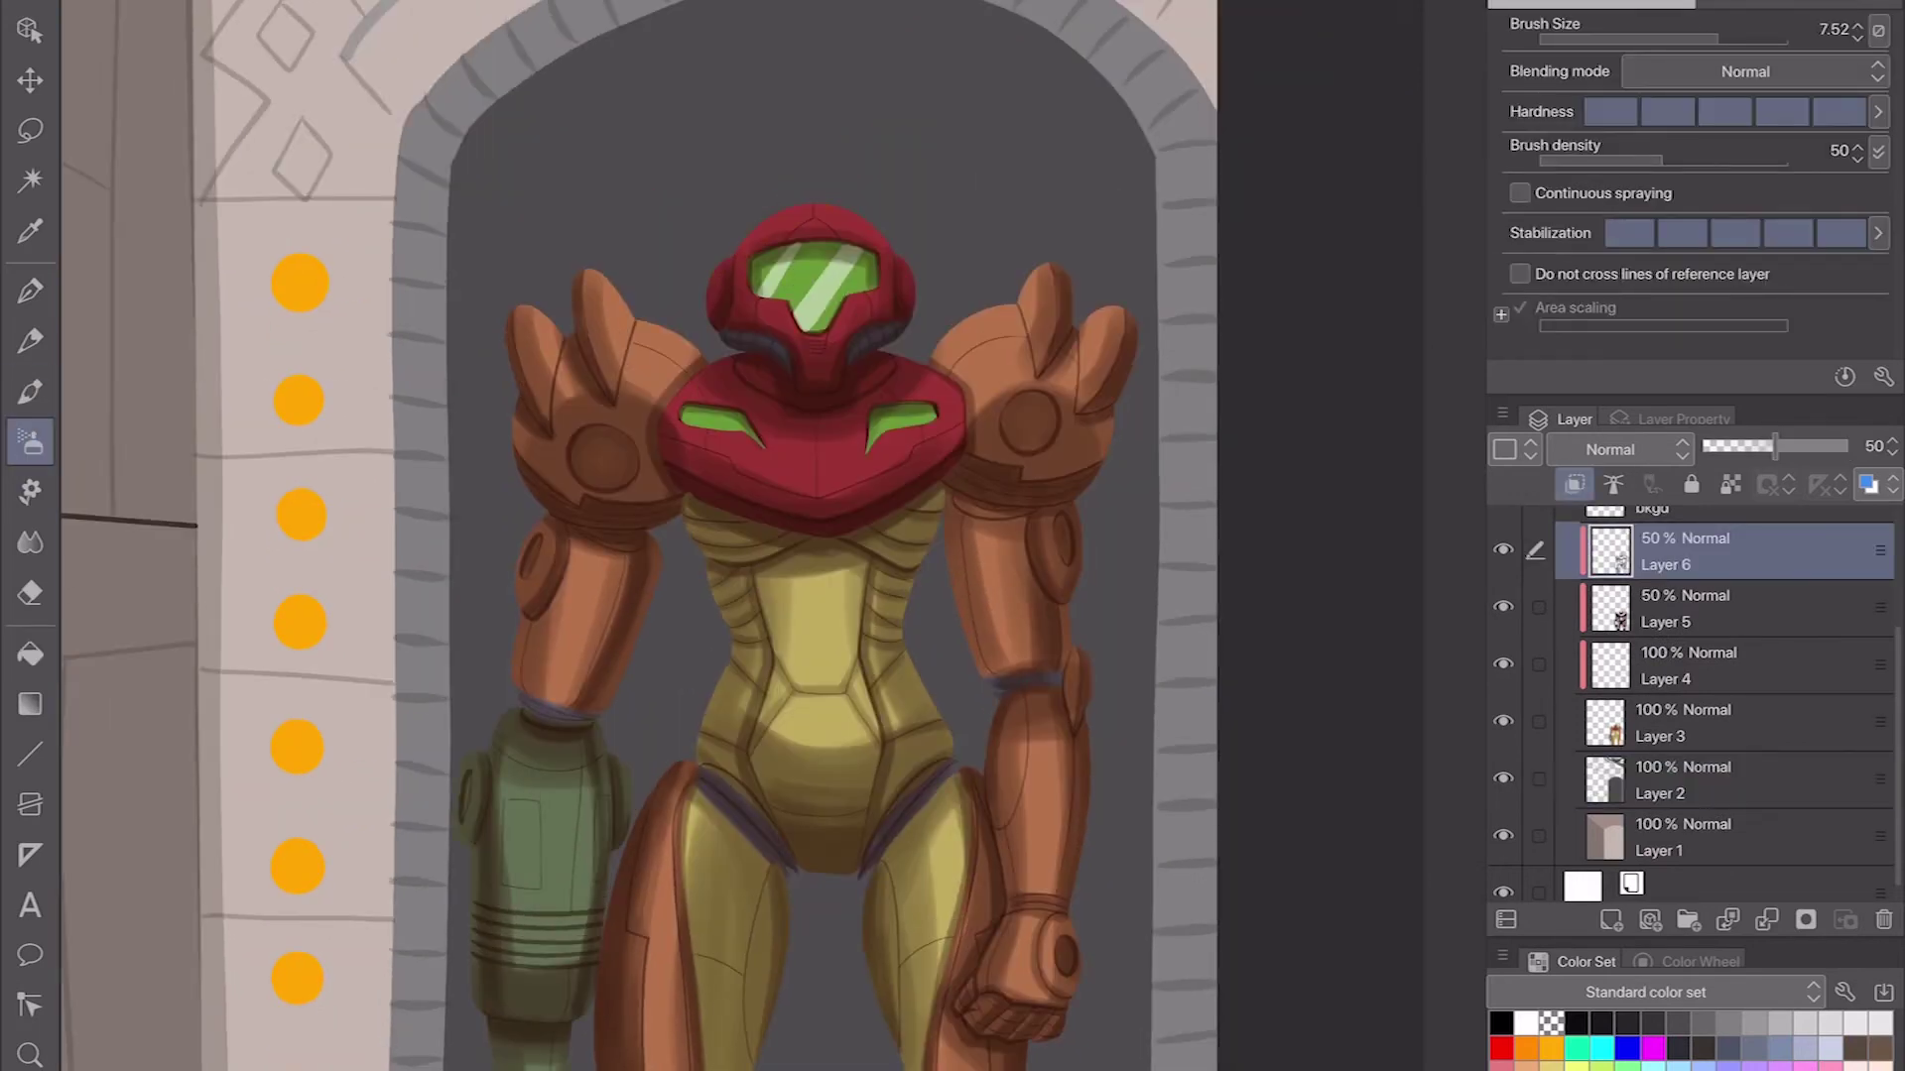
pyautogui.scroll(2, 742, 535)
pyautogui.moveTo(610, 407)
pyautogui.mouseDown()
pyautogui.moveTo(908, 412)
pyautogui.moveTo(874, 337)
pyautogui.mouseUp()
pyautogui.scroll(1, 742, 536)
pyautogui.moveTo(684, 476); pyautogui.dragTo(814, 397)
pyautogui.moveTo(883, 402); pyautogui.dragTo(958, 482)
pyautogui.moveTo(716, 583)
pyautogui.mouseDown()
pyautogui.moveTo(742, 605)
pyautogui.moveTo(970, 535)
pyautogui.mouseUp()
# Step: Airbrush orange light onto both shoulder pads and the edges of their spikes with a brush size of 5
pyautogui.press('[')
pyautogui.moveTo(992, 407); pyautogui.dragTo(1062, 496)
pyautogui.moveTo(309, 402); pyautogui.dragTo(402, 352)
pyautogui.moveTo(316, 514); pyautogui.dragTo(352, 643)
pyautogui.moveTo(494, 395); pyautogui.dragTo(573, 478)
pyautogui.moveTo(406, 303); pyautogui.dragTo(389, 438)
pyautogui.moveTo(320, 464)
pyautogui.mouseDown()
pyautogui.moveTo(337, 521)
pyautogui.moveTo(302, 357)
pyautogui.mouseUp()
pyautogui.moveTo(1131, 293); pyautogui.dragTo(1141, 369)
pyautogui.moveTo(729, 437)
pyautogui.mouseDown()
pyautogui.moveTo(784, 377)
pyautogui.moveTo(849, 417)
pyautogui.mouseUp()
pyautogui.moveTo(695, 342); pyautogui.dragTo(739, 382)
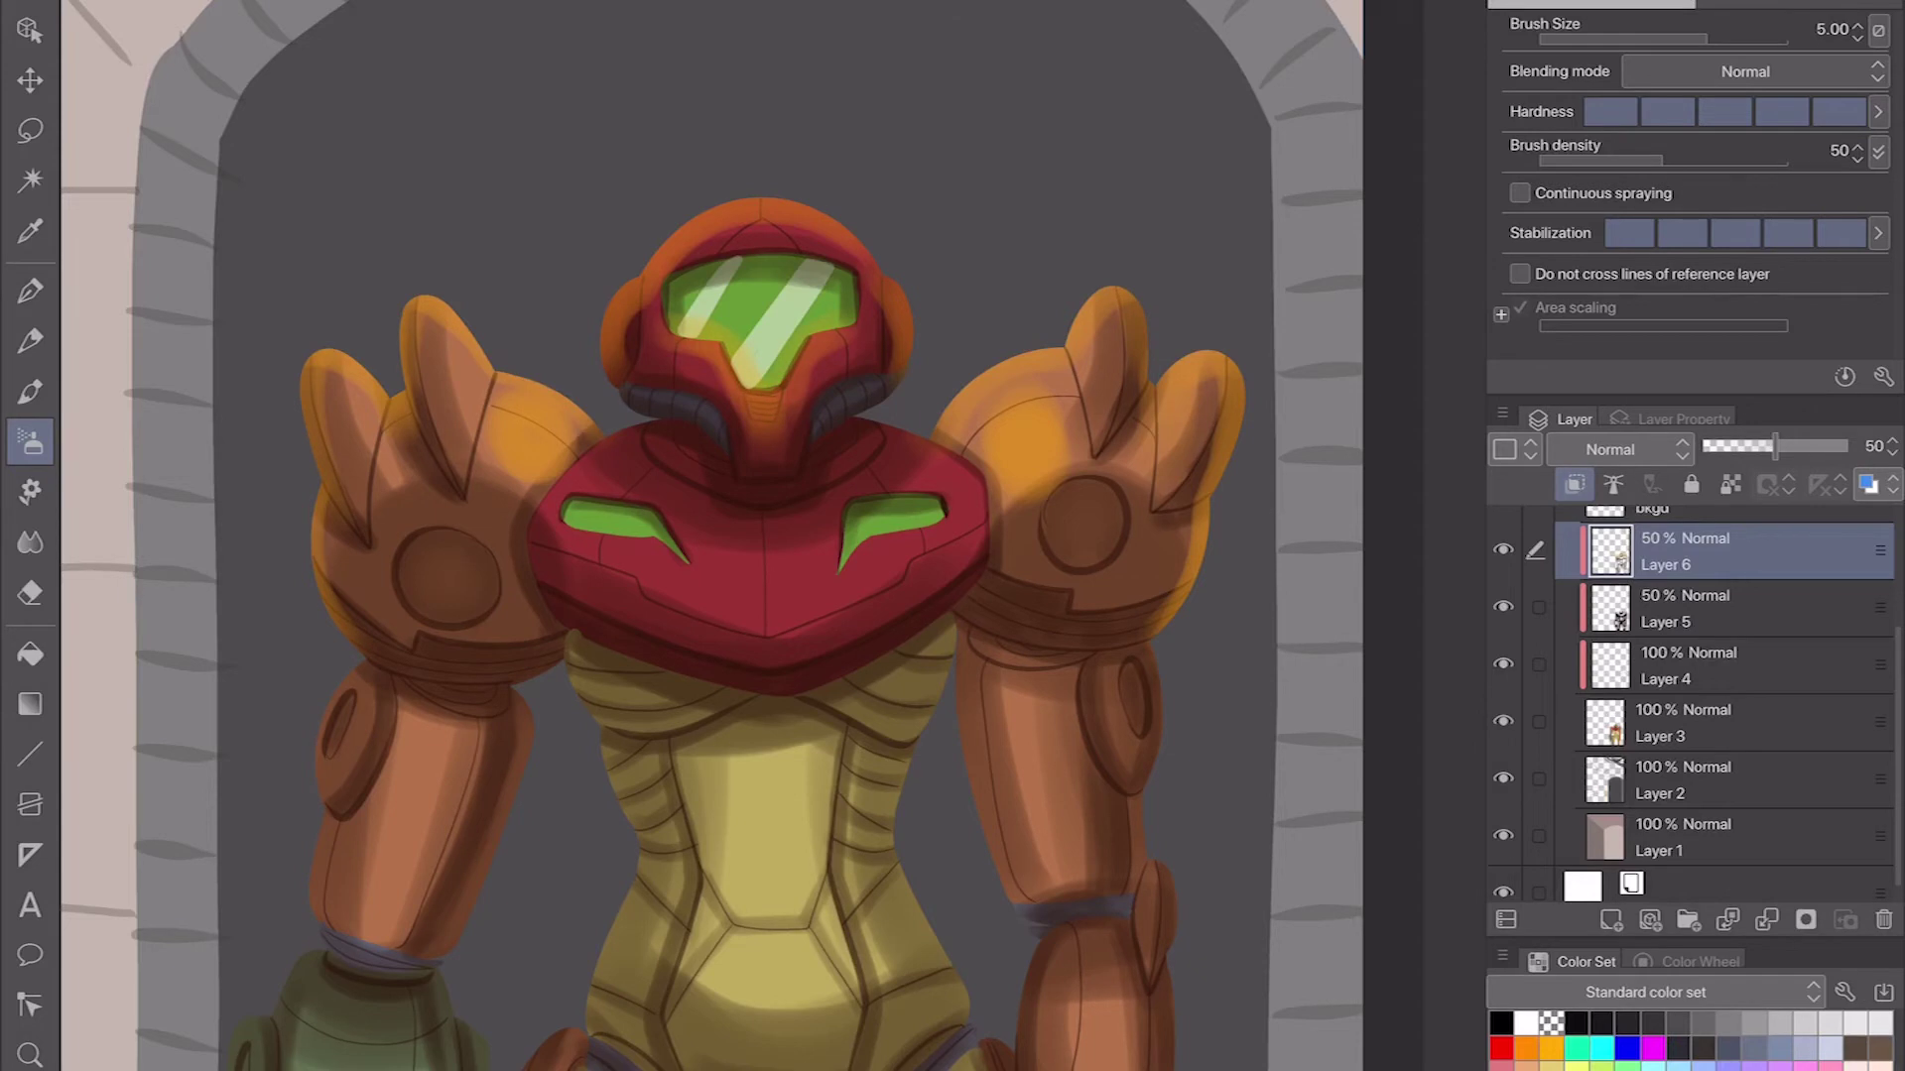
# Step: Add orange light to the red chest plate, the cannon-side upper arm and the centre and sides of the yellow torso
pyautogui.moveTo(694, 595); pyautogui.dragTo(679, 338)
pyautogui.moveTo(784, 367); pyautogui.dragTo(962, 257)
pyautogui.moveTo(540, 277); pyautogui.dragTo(789, 382)
pyautogui.moveTo(585, 308); pyautogui.dragTo(794, 382)
pyautogui.moveTo(794, 278); pyautogui.dragTo(912, 337)
pyautogui.moveTo(322, 417); pyautogui.dragTo(328, 644)
pyautogui.moveTo(397, 456); pyautogui.dragTo(456, 684)
pyautogui.moveTo(545, 377); pyautogui.dragTo(585, 447)
pyautogui.moveTo(918, 367); pyautogui.dragTo(918, 481)
pyautogui.moveTo(601, 469); pyautogui.dragTo(605, 779)
pyautogui.moveTo(923, 516); pyautogui.dragTo(873, 759)
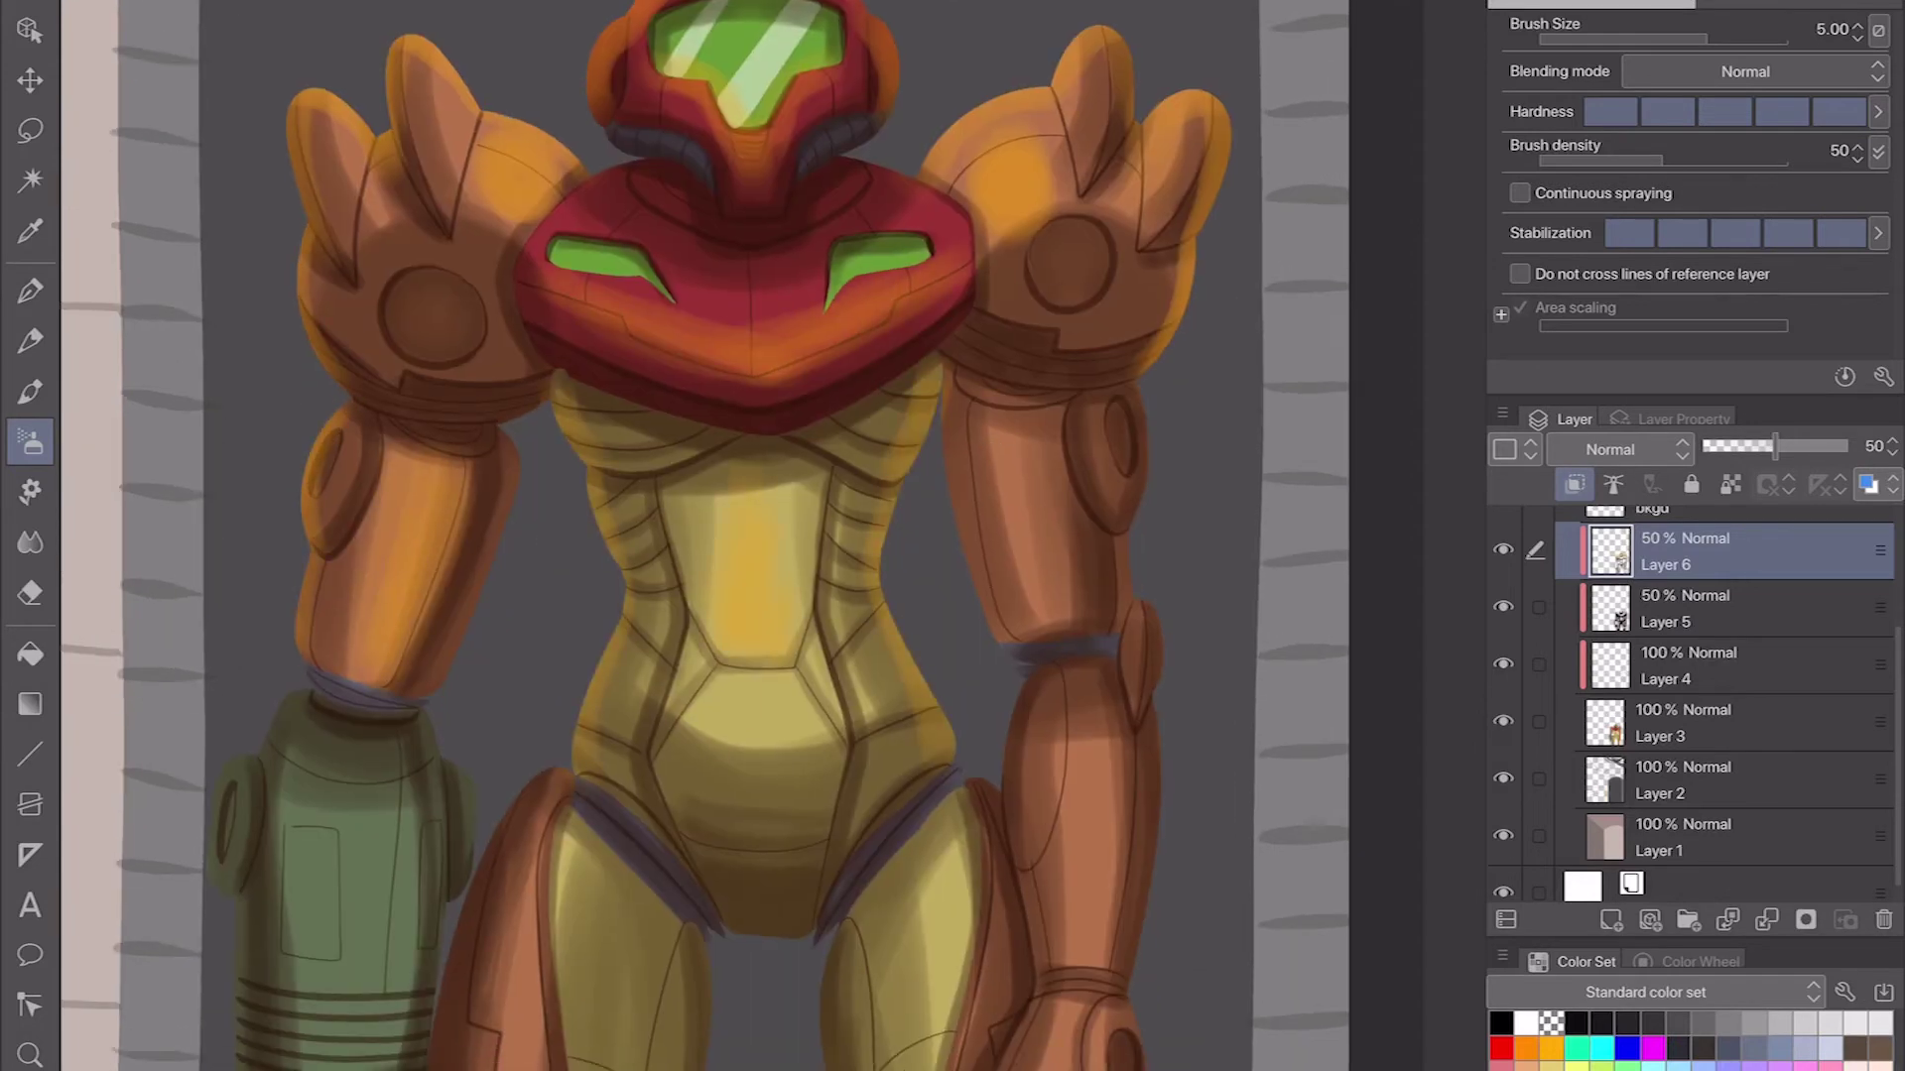
# Step: Brush orange light across the yellow abdomen and along the fist-side upper arm
pyautogui.moveTo(694, 735); pyautogui.dragTo(824, 799)
pyautogui.moveTo(962, 367); pyautogui.dragTo(967, 605)
pyautogui.moveTo(1022, 411); pyautogui.dragTo(1027, 610)
pyautogui.moveTo(1136, 387); pyautogui.dragTo(1141, 610)
# Step: Paint orange light down the body and side pods of the green arm cannon
pyautogui.moveTo(893, 695); pyautogui.dragTo(1071, 357)
pyautogui.moveTo(417, 368); pyautogui.dragTo(421, 868)
pyautogui.moveTo(605, 387)
pyautogui.mouseDown()
pyautogui.moveTo(620, 491)
pyautogui.moveTo(546, 759)
pyautogui.mouseUp()
pyautogui.moveTo(516, 457)
pyautogui.mouseDown()
pyautogui.moveTo(510, 834)
pyautogui.moveTo(541, 472)
pyautogui.mouseUp()
pyautogui.moveTo(695, 456); pyautogui.dragTo(595, 744)
# Step: Add orange light to the thighs and the cannon-side outer leg down to the knee
pyautogui.moveTo(615, 595); pyautogui.dragTo(595, 1062)
pyautogui.moveTo(685, 585); pyautogui.dragTo(675, 993)
pyautogui.moveTo(788, 596); pyautogui.dragTo(794, 823)
pyautogui.moveTo(833, 606); pyautogui.dragTo(843, 932)
pyautogui.moveTo(893, 595); pyautogui.dragTo(665, 442)
pyautogui.moveTo(556, 447)
pyautogui.mouseDown()
pyautogui.moveTo(595, 764)
pyautogui.moveTo(526, 739)
pyautogui.mouseUp()
pyautogui.moveTo(531, 679); pyautogui.dragTo(536, 804)
pyautogui.moveTo(496, 893); pyautogui.dragTo(476, 1017)
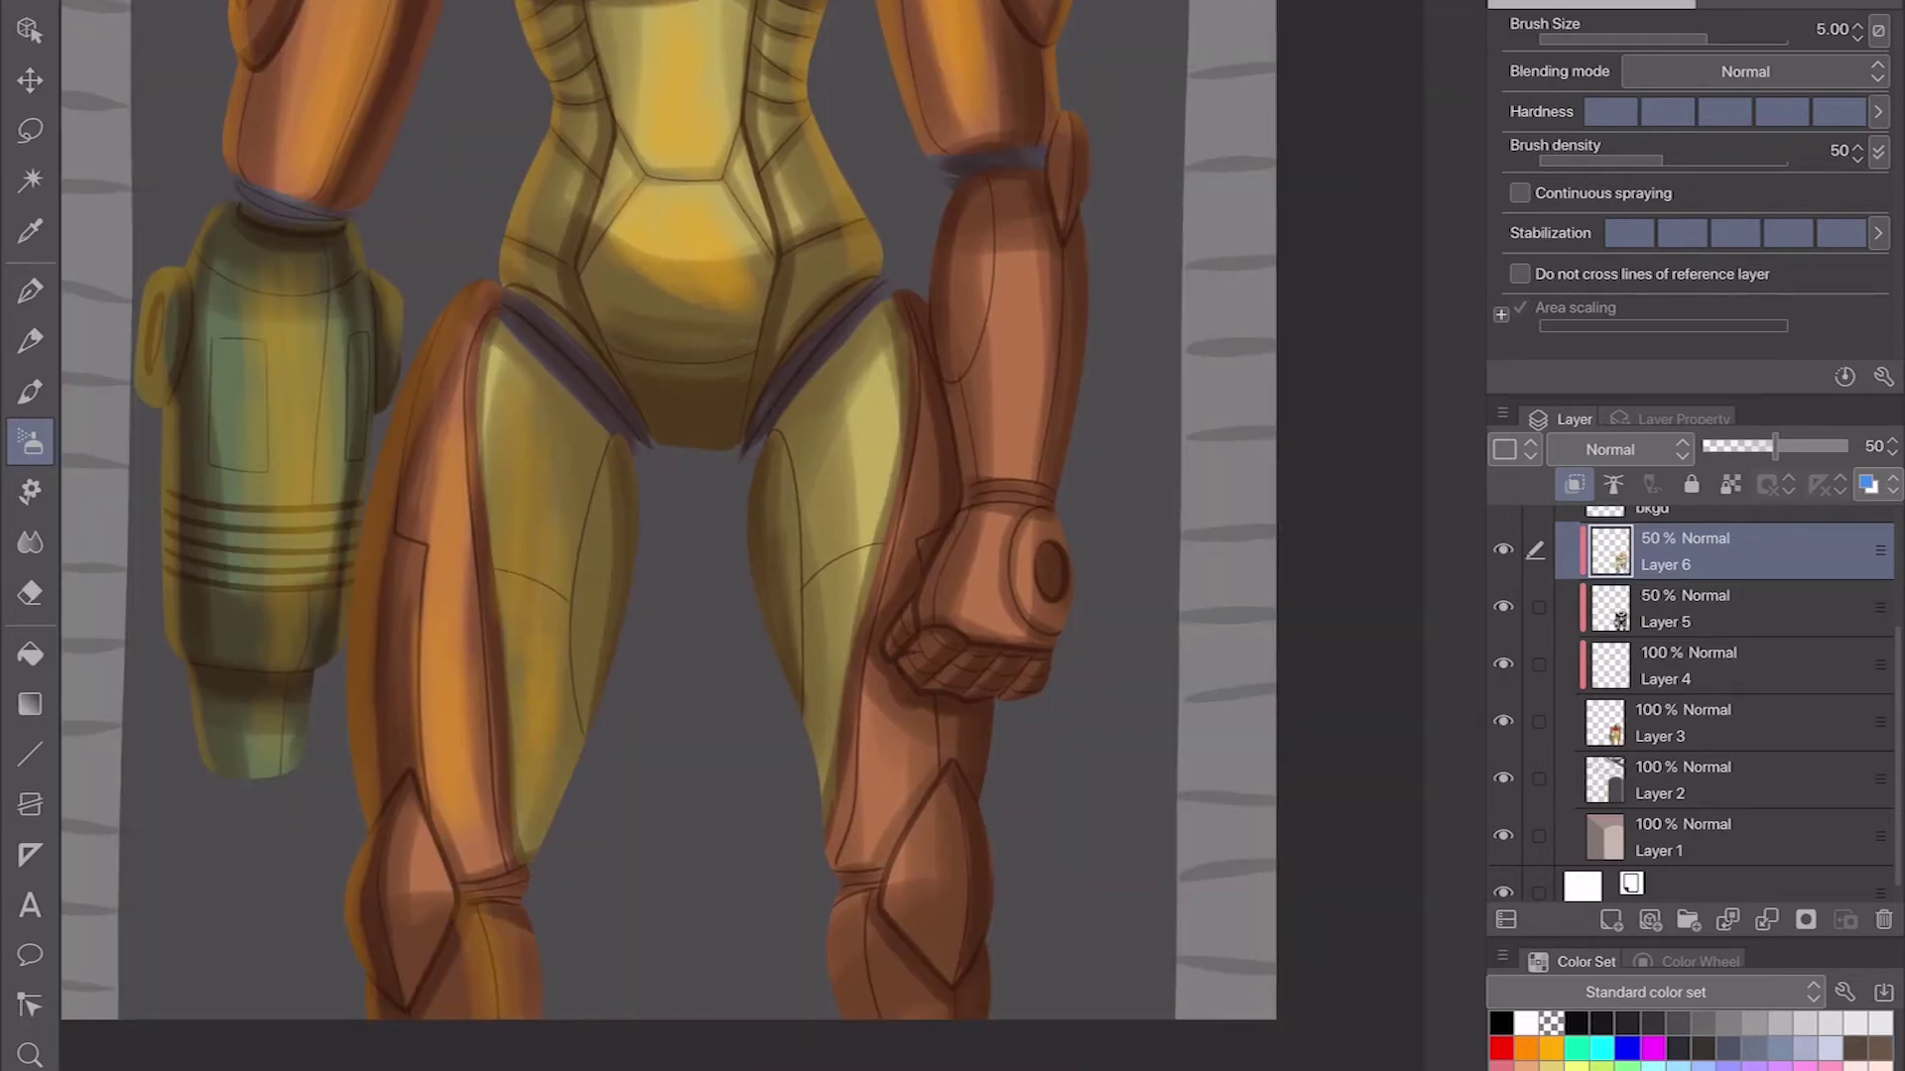
# Step: Paint orange light along the fist-side forearm and the knee and lower leg beneath it
pyautogui.moveTo(952, 179); pyautogui.dragTo(952, 382)
pyautogui.moveTo(1066, 124); pyautogui.dragTo(1050, 694)
pyautogui.moveTo(1012, 223); pyautogui.dragTo(1012, 466)
pyautogui.moveTo(992, 684); pyautogui.dragTo(992, 798)
pyautogui.moveTo(972, 719); pyautogui.dragTo(982, 1017)
pyautogui.moveTo(911, 798); pyautogui.dragTo(911, 958)
pyautogui.scroll(-3, 674, 536)
pyautogui.scroll(3, 674, 397)
# Step: On Layer 5, paint white highlights on the yellow rib bands and torso with a brush size of 2
pyautogui.hotkey('alt', '[')
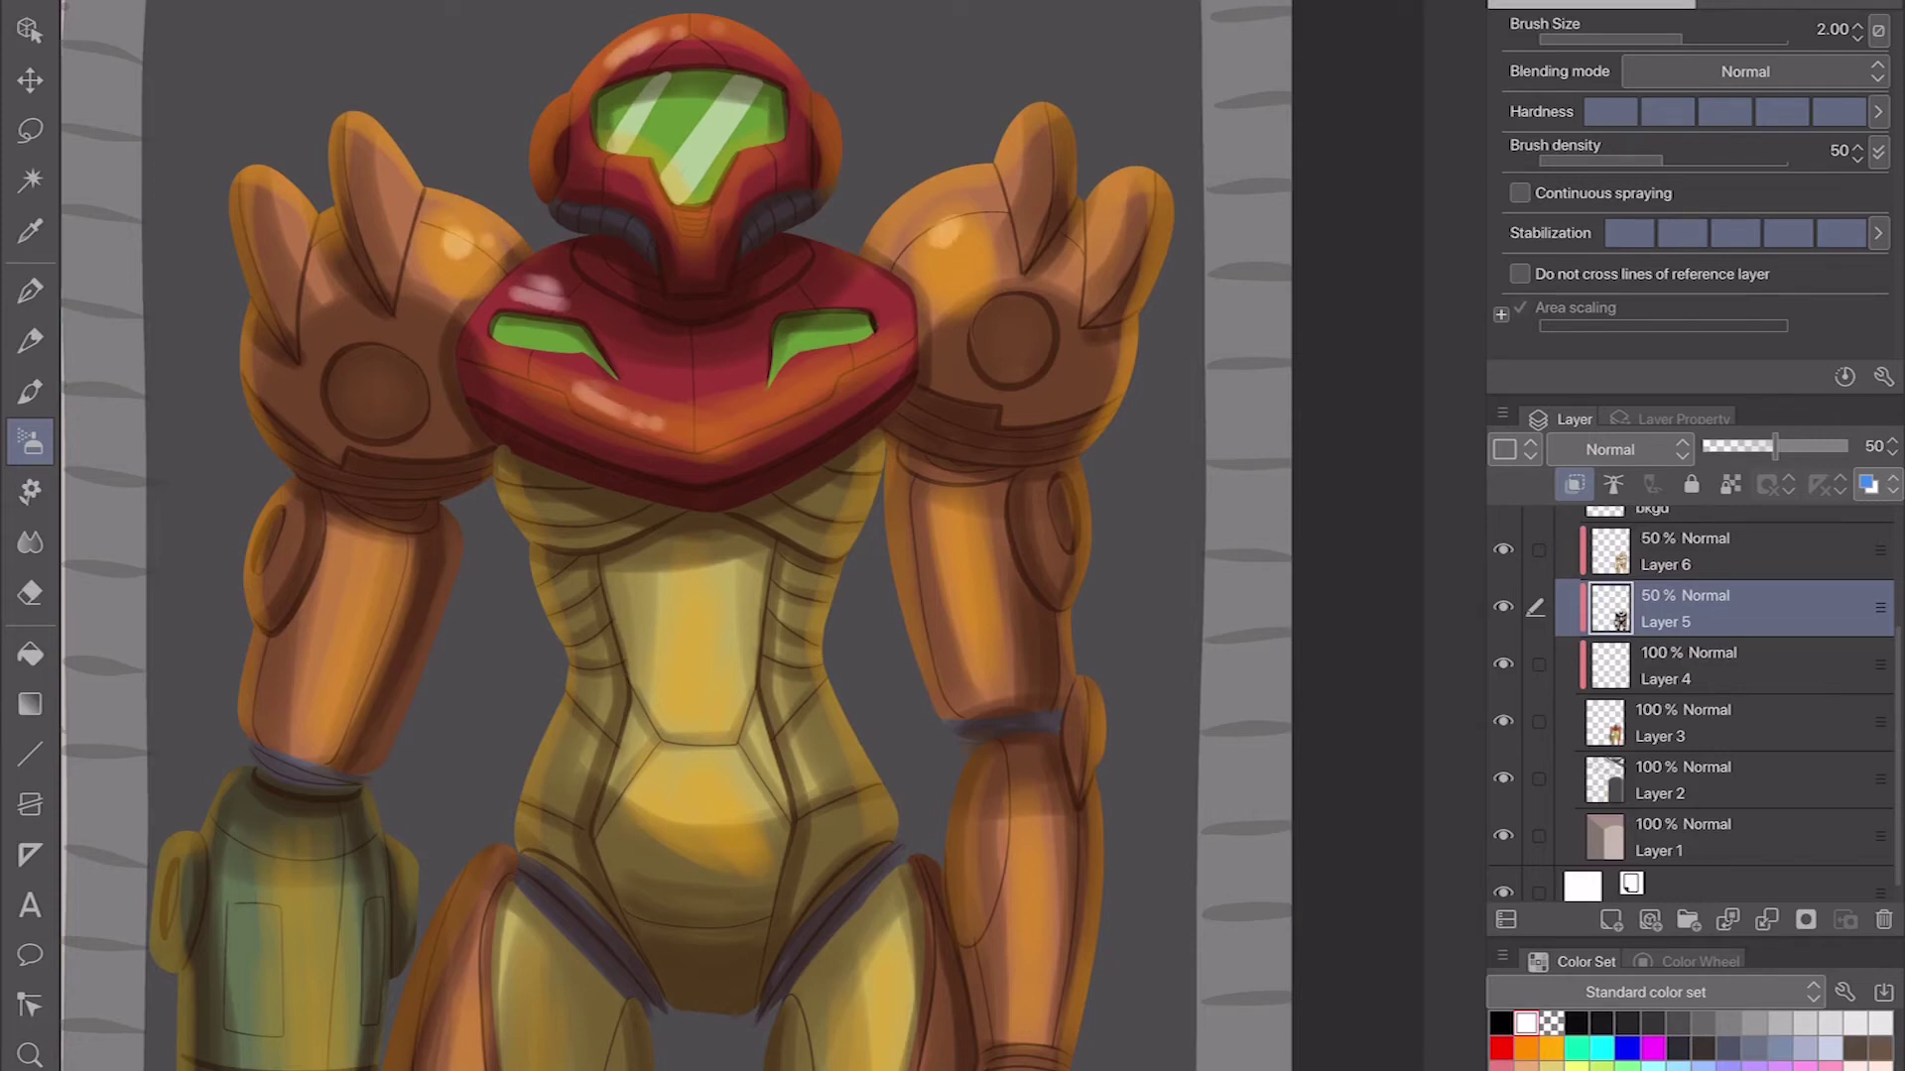
pyautogui.moveTo(695, 595); pyautogui.dragTo(725, 456)
pyautogui.moveTo(675, 551)
pyautogui.mouseDown()
pyautogui.moveTo(684, 417)
pyautogui.moveTo(735, 655)
pyautogui.mouseUp()
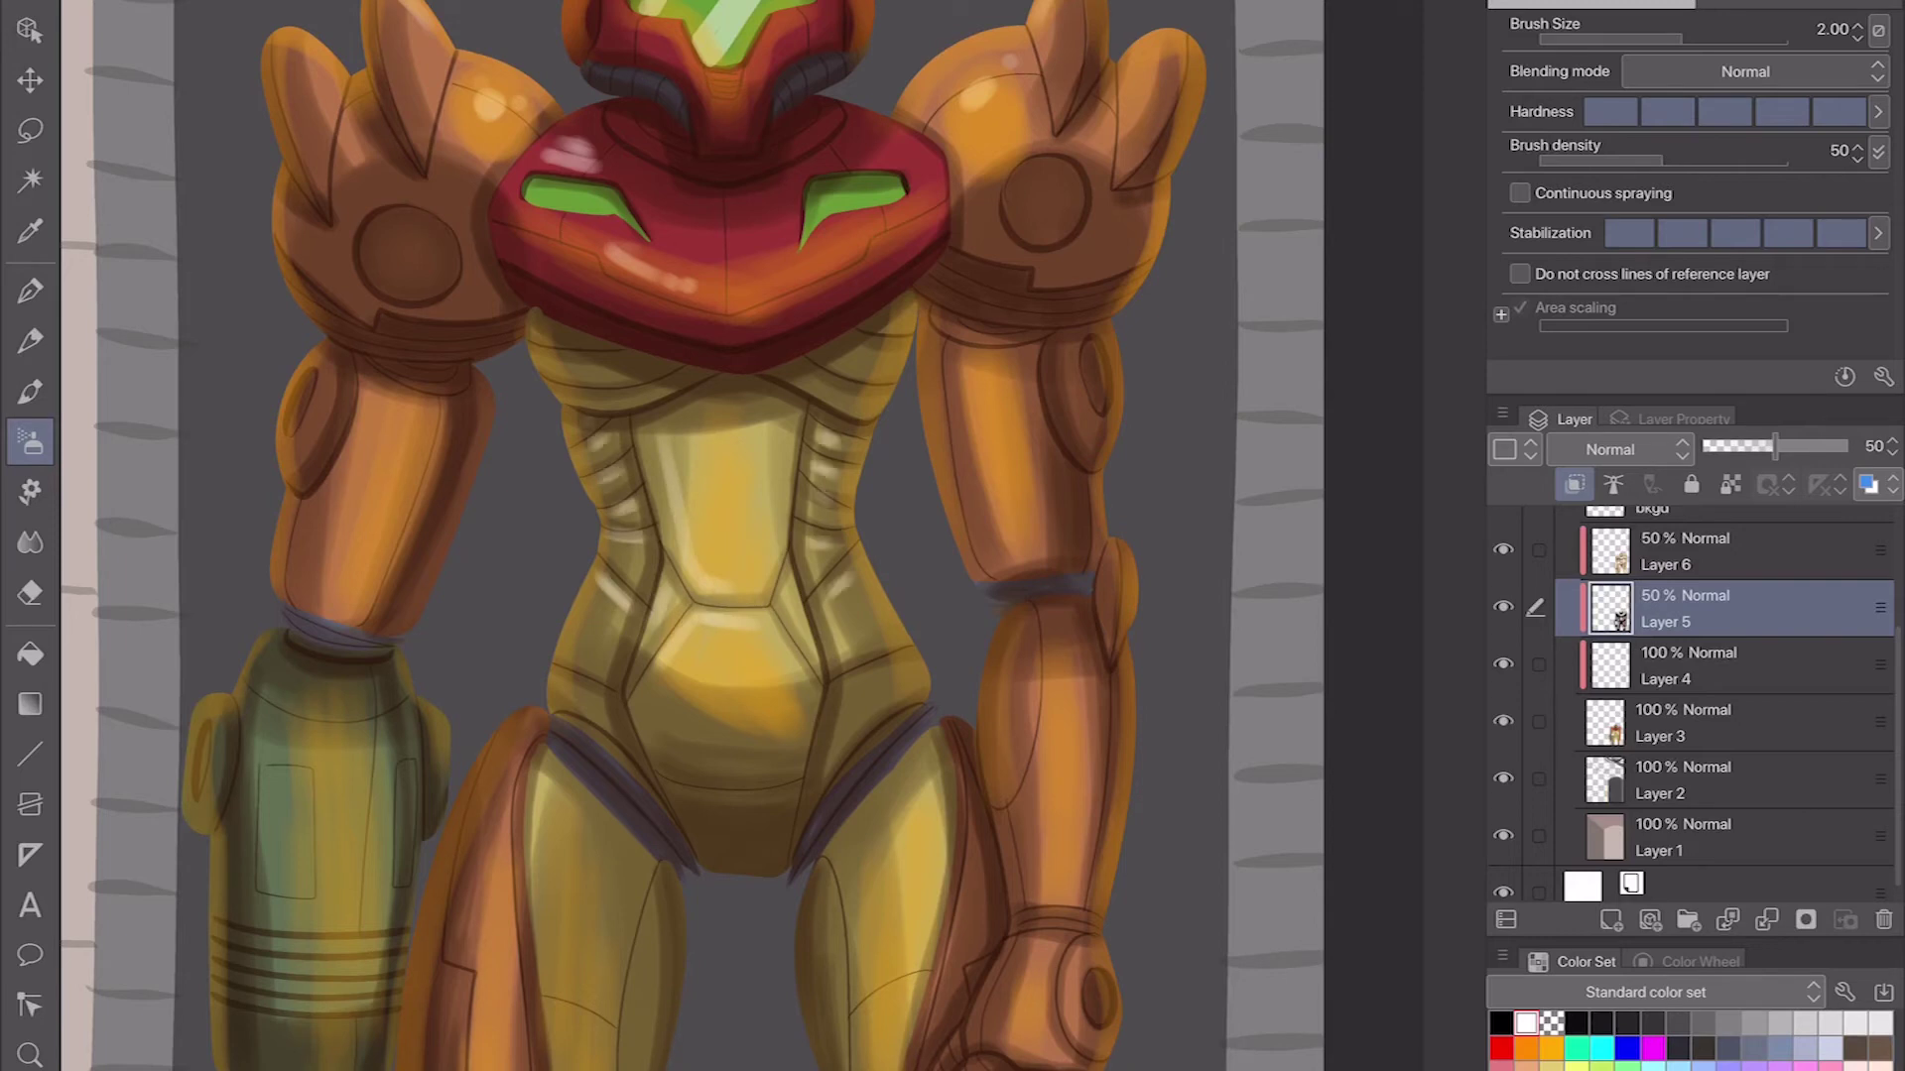
# Step: Add white highlights to the waist panels, the arm cannon's bands and the orange outer thighs
pyautogui.moveTo(694, 695); pyautogui.dragTo(893, 298)
pyautogui.moveTo(529, 358); pyautogui.dragTo(530, 527)
pyautogui.moveTo(573, 357); pyautogui.dragTo(573, 515)
pyautogui.moveTo(527, 545); pyautogui.dragTo(563, 546)
pyautogui.moveTo(709, 402); pyautogui.dragTo(712, 777)
pyautogui.moveTo(714, 581); pyautogui.dragTo(717, 816)
pyautogui.moveTo(1151, 413); pyautogui.dragTo(1118, 823)
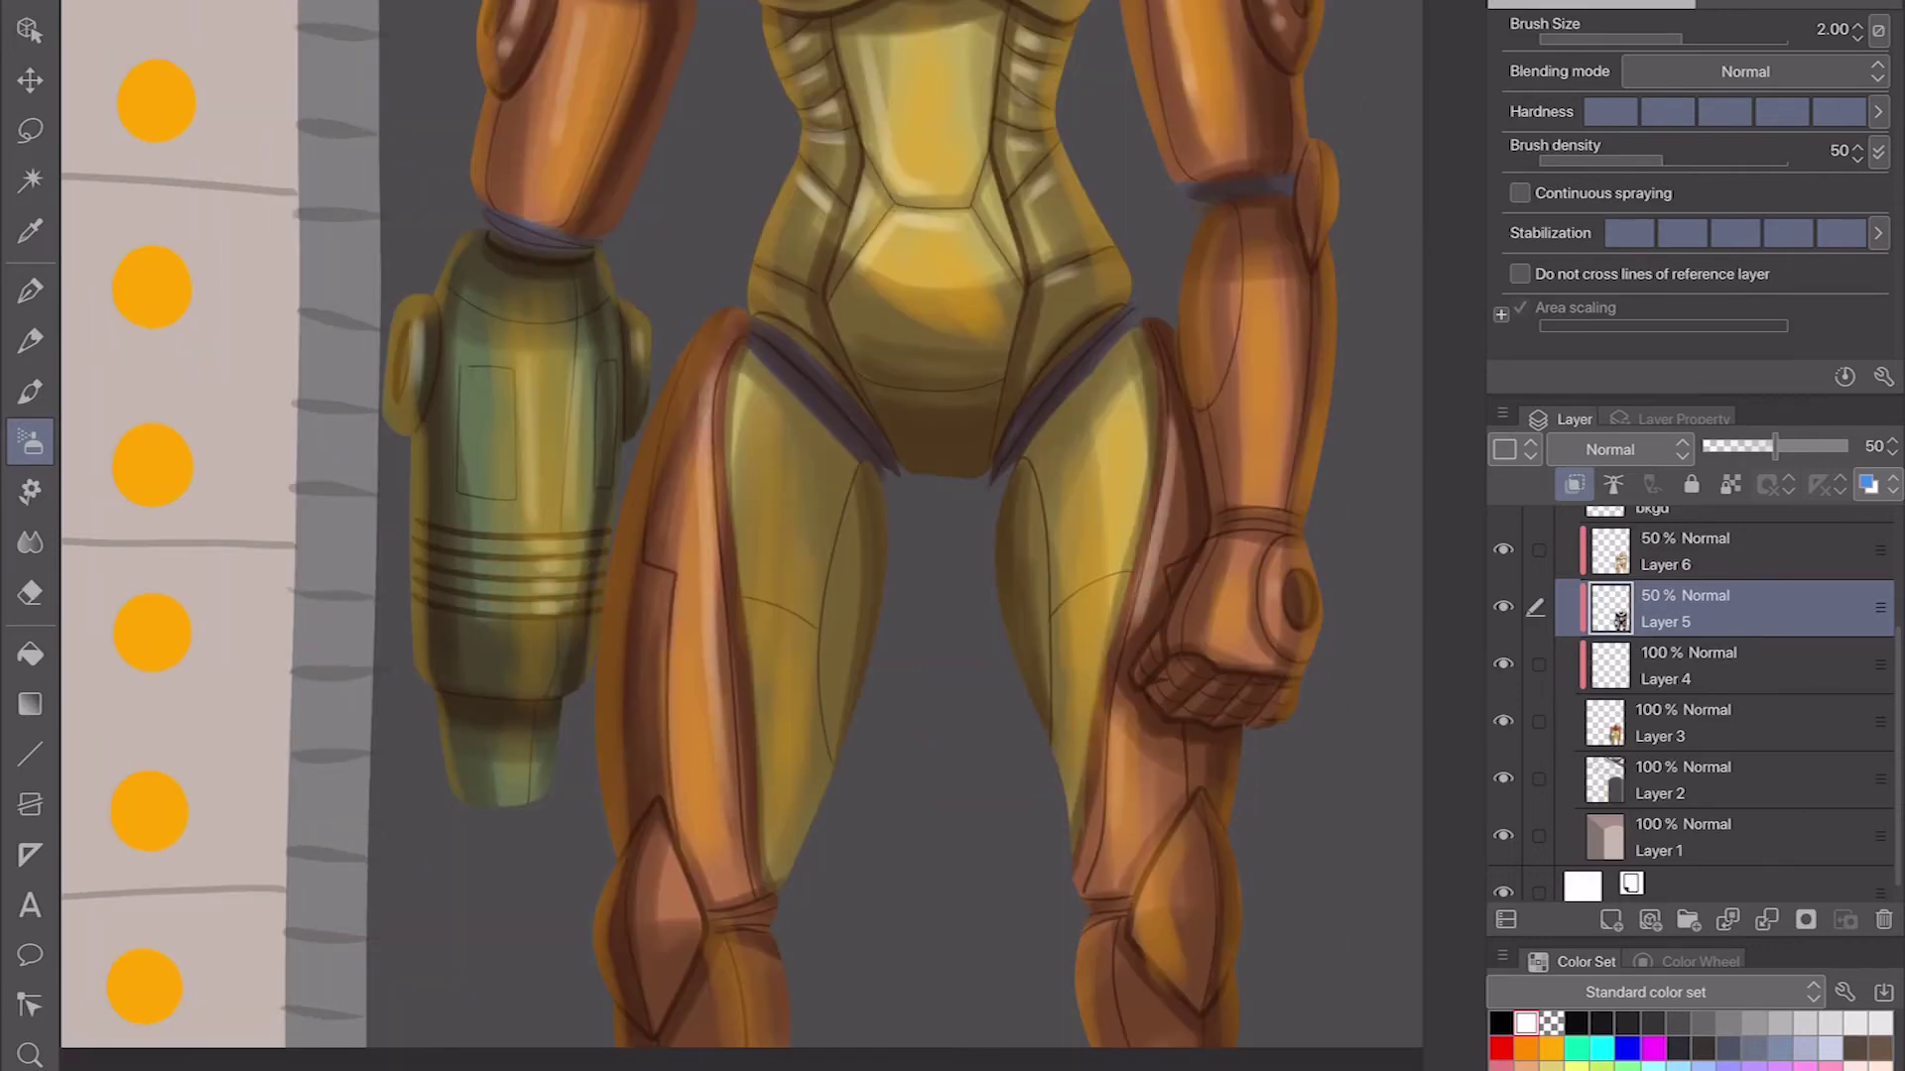
# Step: Add white highlights to the fist-side forearm and the knee guards
pyautogui.moveTo(1230, 232); pyautogui.dragTo(1260, 473)
pyautogui.moveTo(674, 846); pyautogui.dragTo(677, 914)
pyautogui.moveTo(1136, 650); pyautogui.dragTo(1057, 715)
pyautogui.scroll(-5, 1057, 715)
pyautogui.scroll(3, 1687, 695)
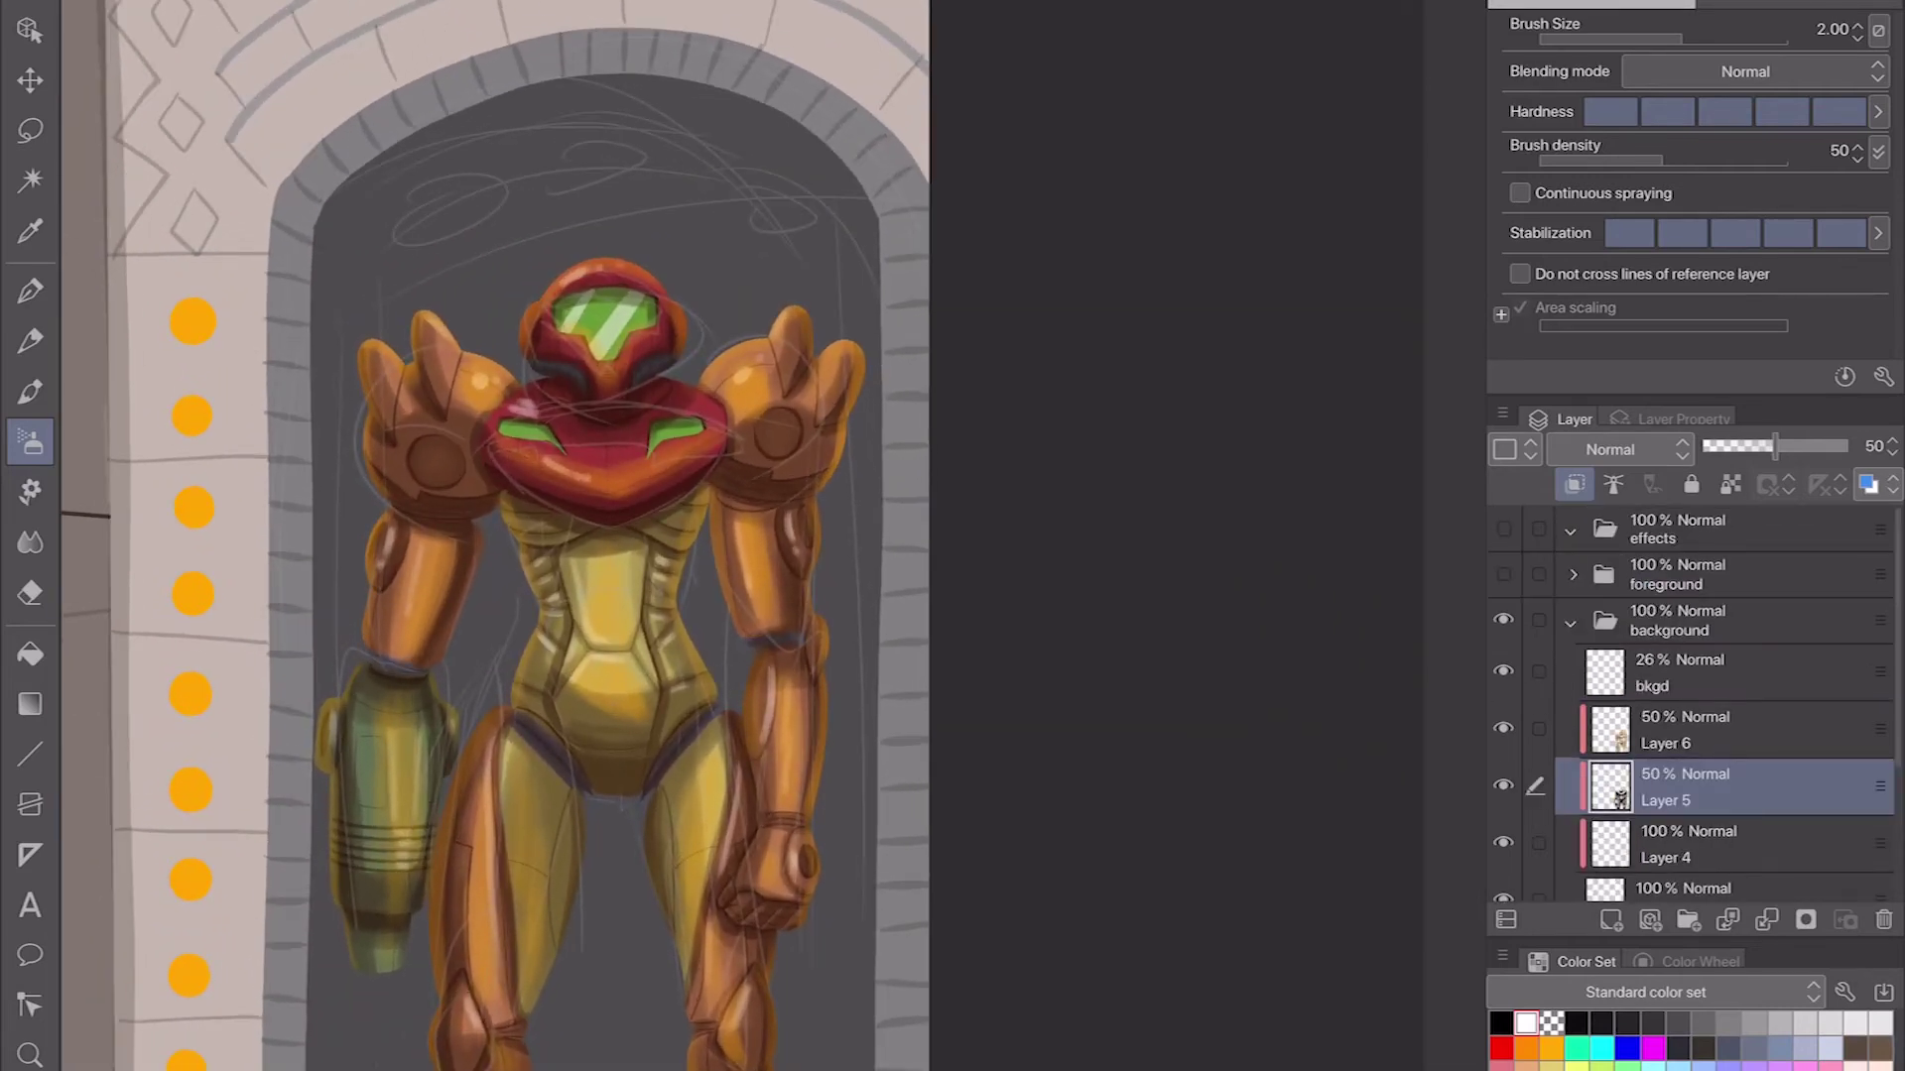
# Step: Add a new layer directly above Layer 2, beneath the figure, and switch to a paint brush
pyautogui.scroll(-2, 1687, 709)
pyautogui.click(1687, 827)
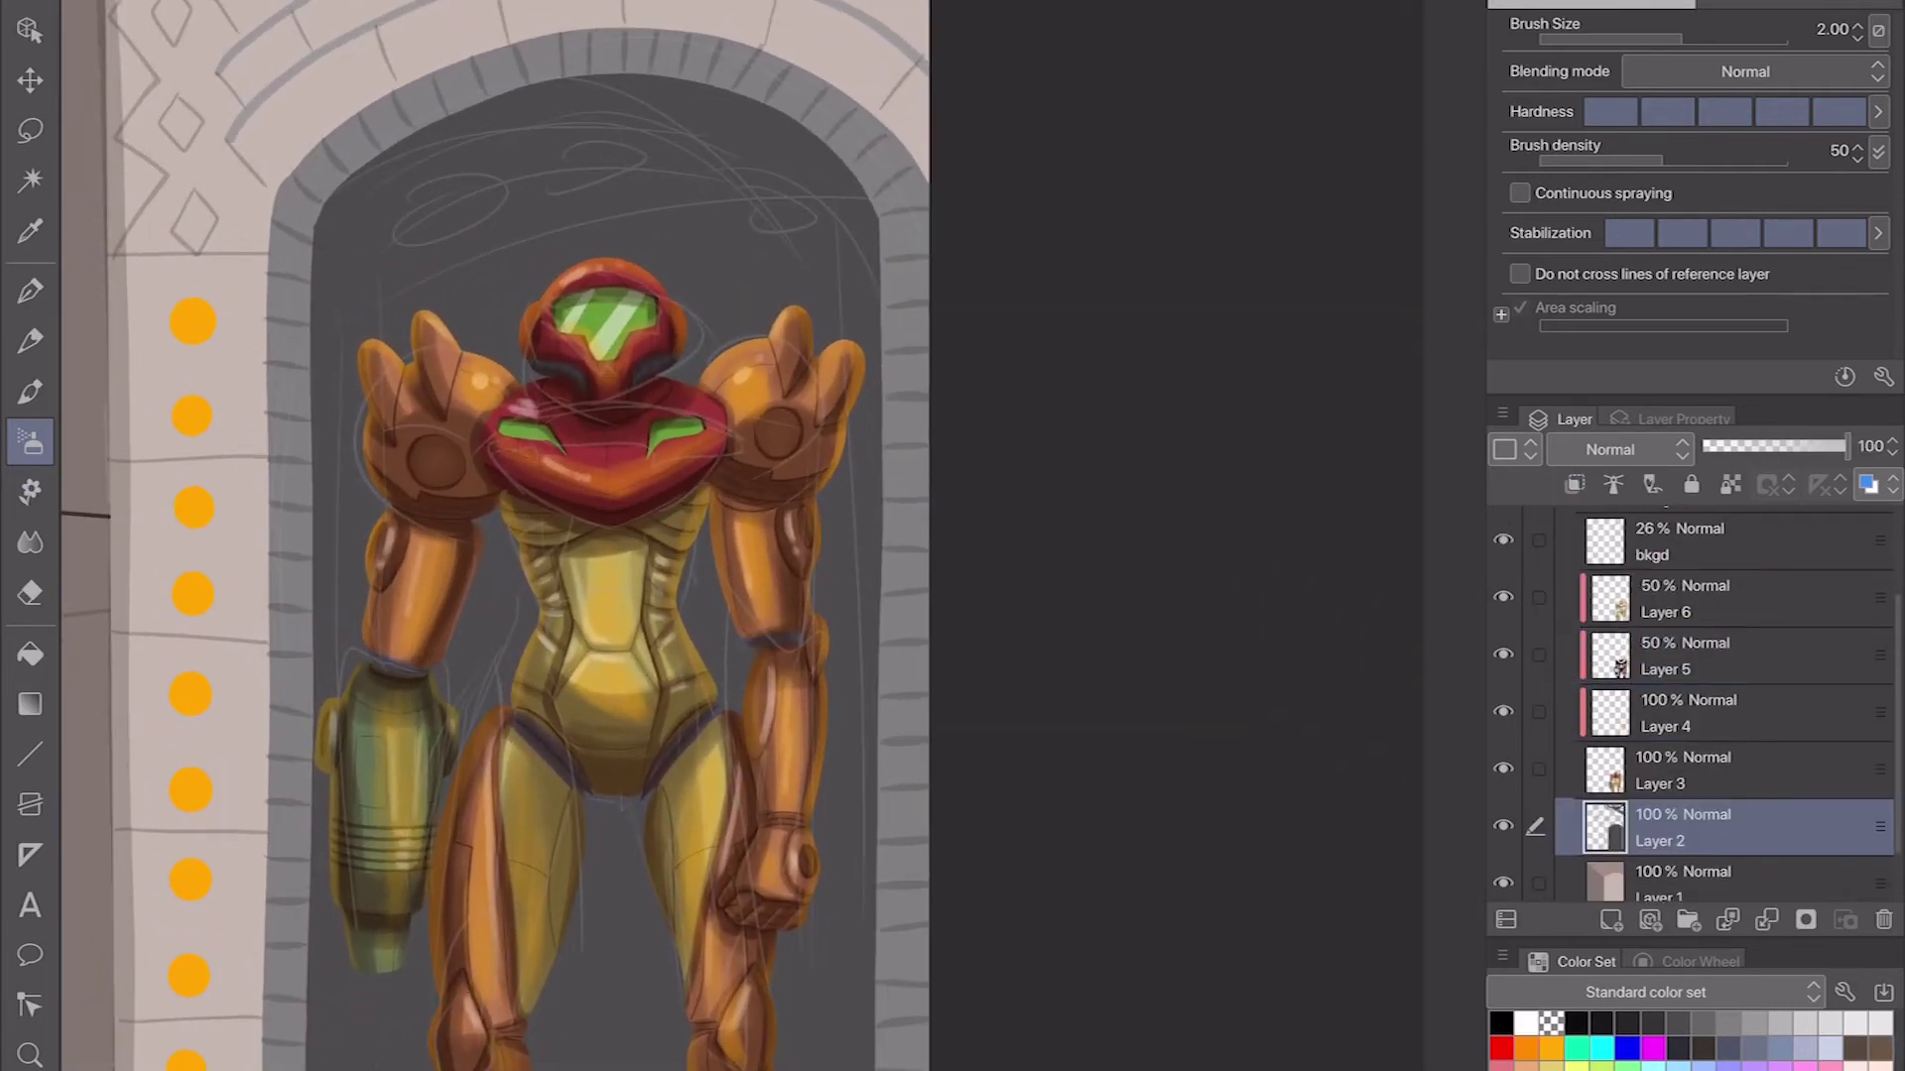
pyautogui.hotkey('ctrl', 'shift', 'n')
pyautogui.press('p')
pyautogui.press('b')
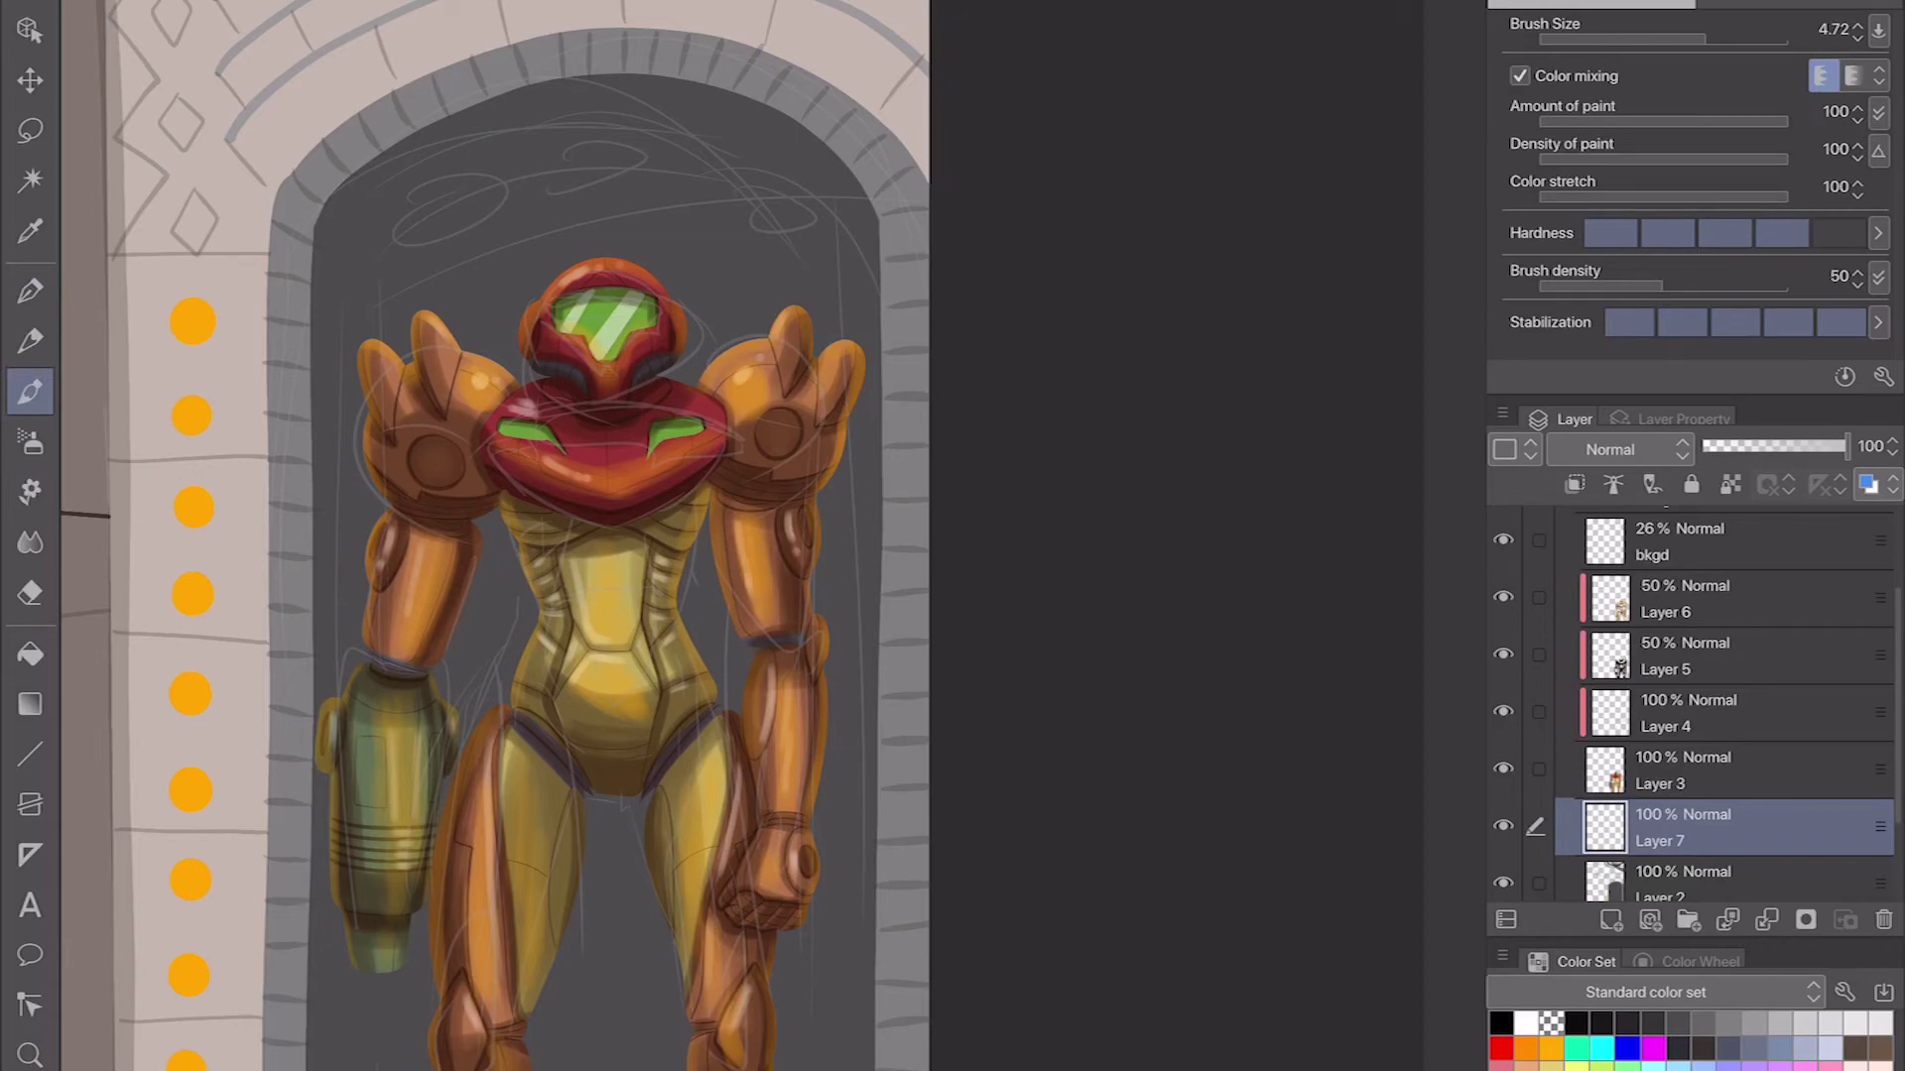
# Step: Paint three orange oval ceiling lights across the doorway above the helmet, following the sketched guides
pyautogui.click(488, 184)
pyautogui.scroll(2, 488, 184)
pyautogui.scroll(1, 357, 224)
pyautogui.hotkey('ctrl', 'z')
pyautogui.click(382, 246)
pyautogui.click(704, 158)
pyautogui.click(1000, 179)
pyautogui.scroll(-2, 695, 536)
pyautogui.hotkey('ctrl', 'z')
pyautogui.hotkey('ctrl', 'z')
pyautogui.click(724, 186)
pyautogui.click(932, 220)
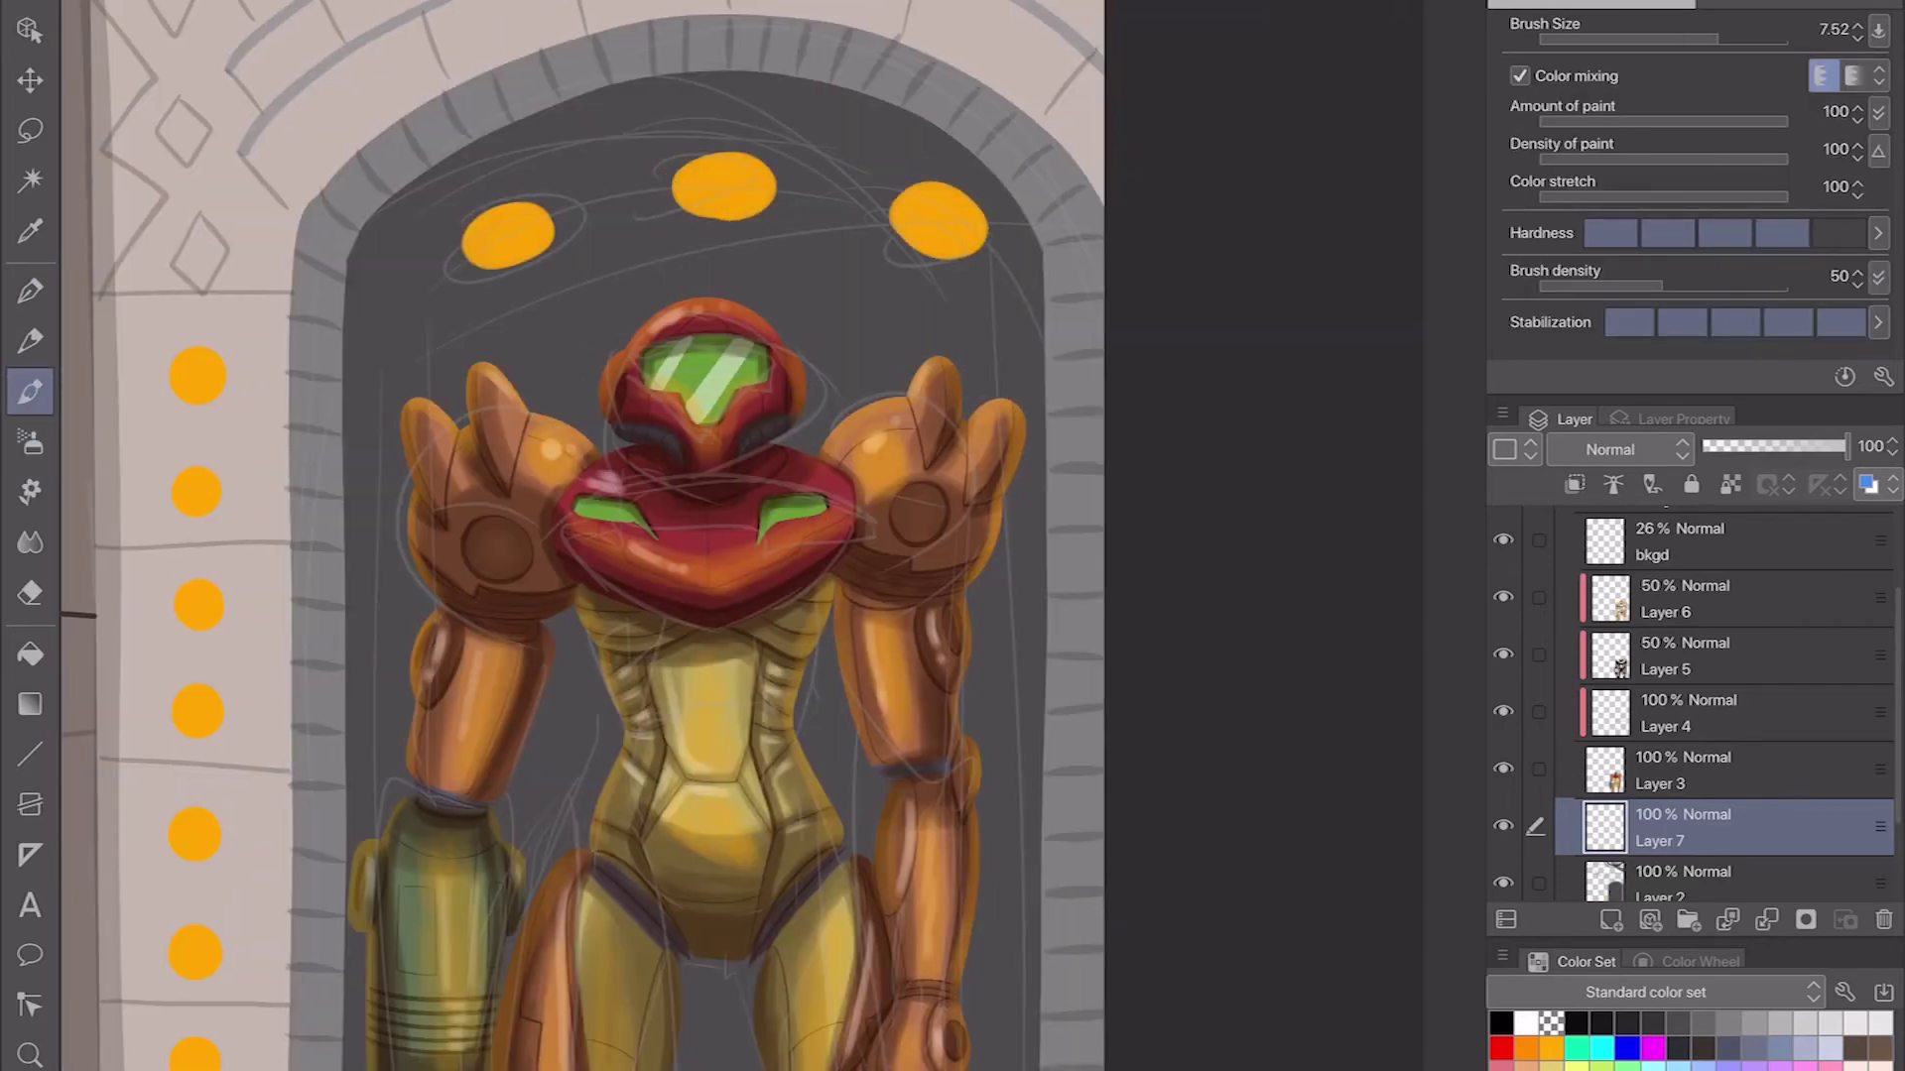
# Step: Add a new layer below Layer 7 and select the dark interior of the arched doorway
pyautogui.scroll(-1, 596, 536)
pyautogui.hotkey('ctrl', 'shift', 'n')
pyautogui.press('w')
pyautogui.click(466, 317)
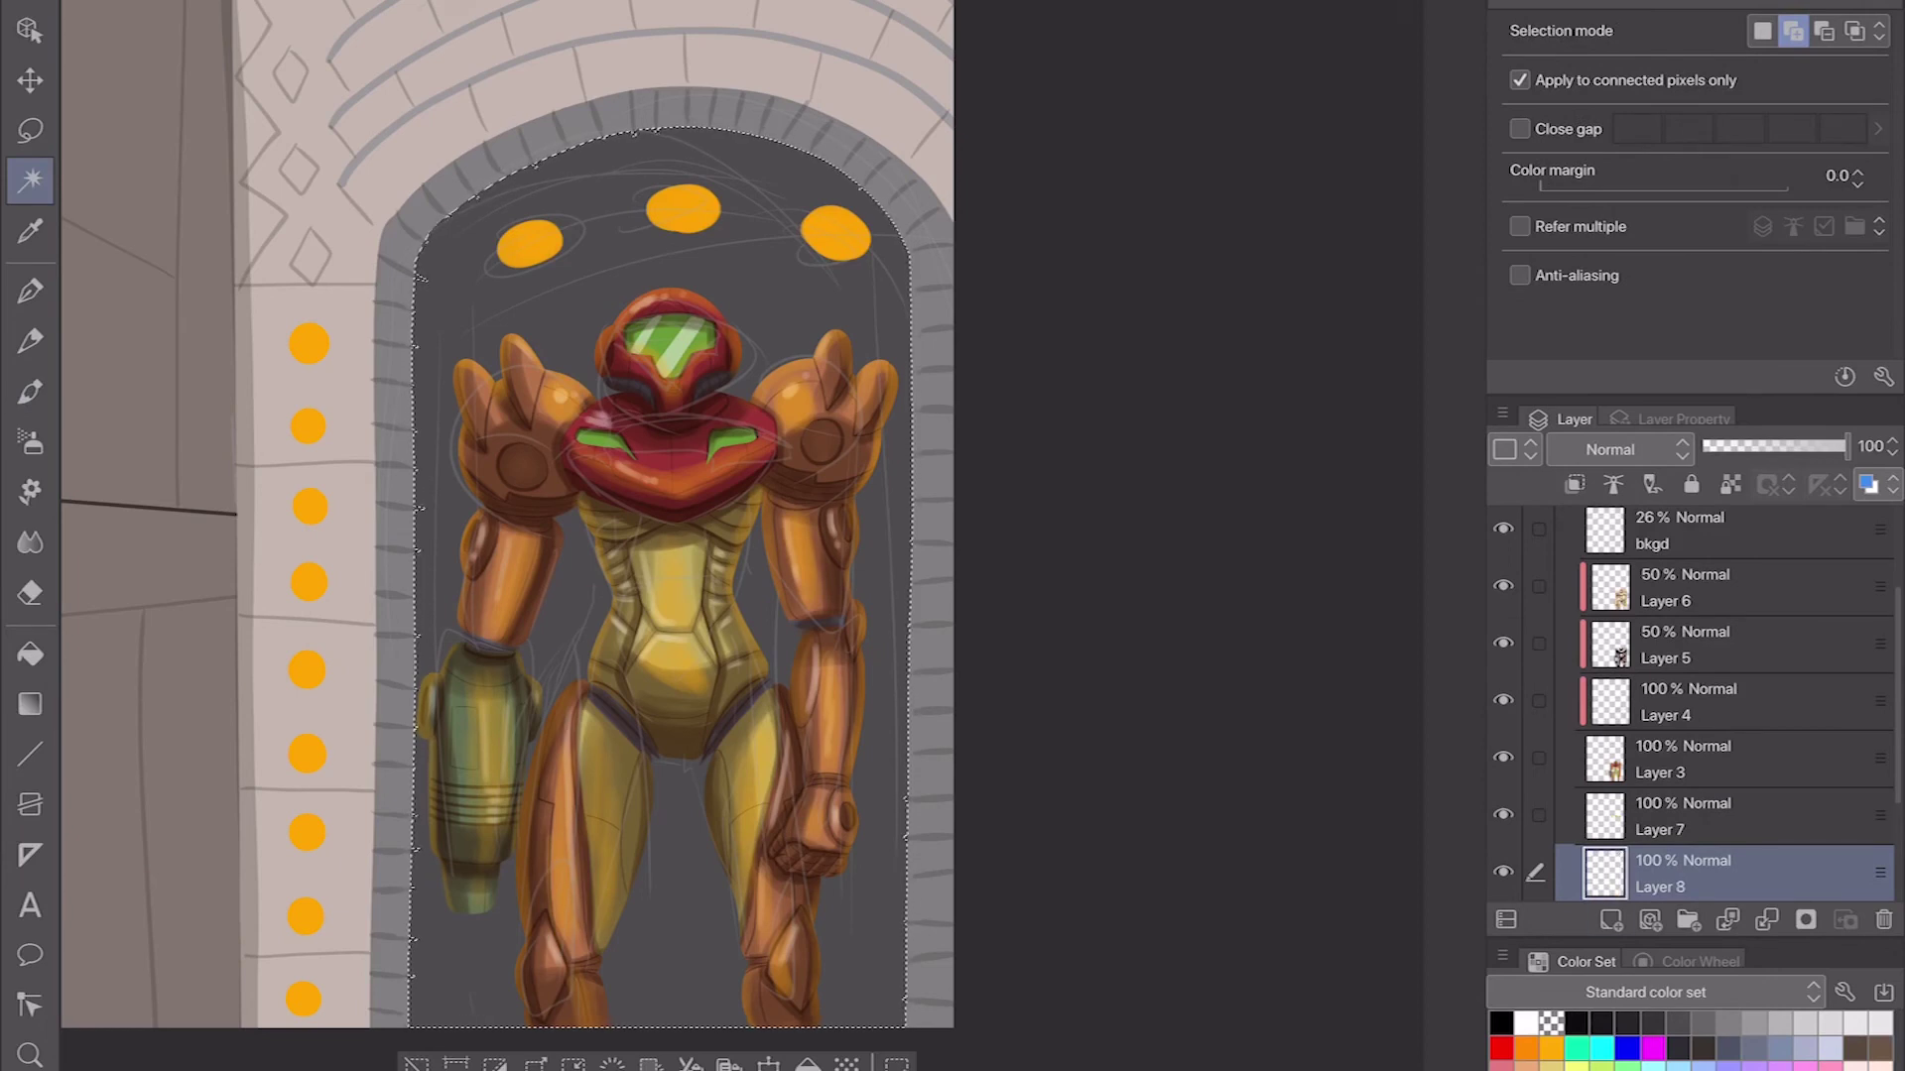
# Step: Apply a straight dark-brown-to-transparent gradient upward from the base of the selected doorway
pyautogui.press('g')
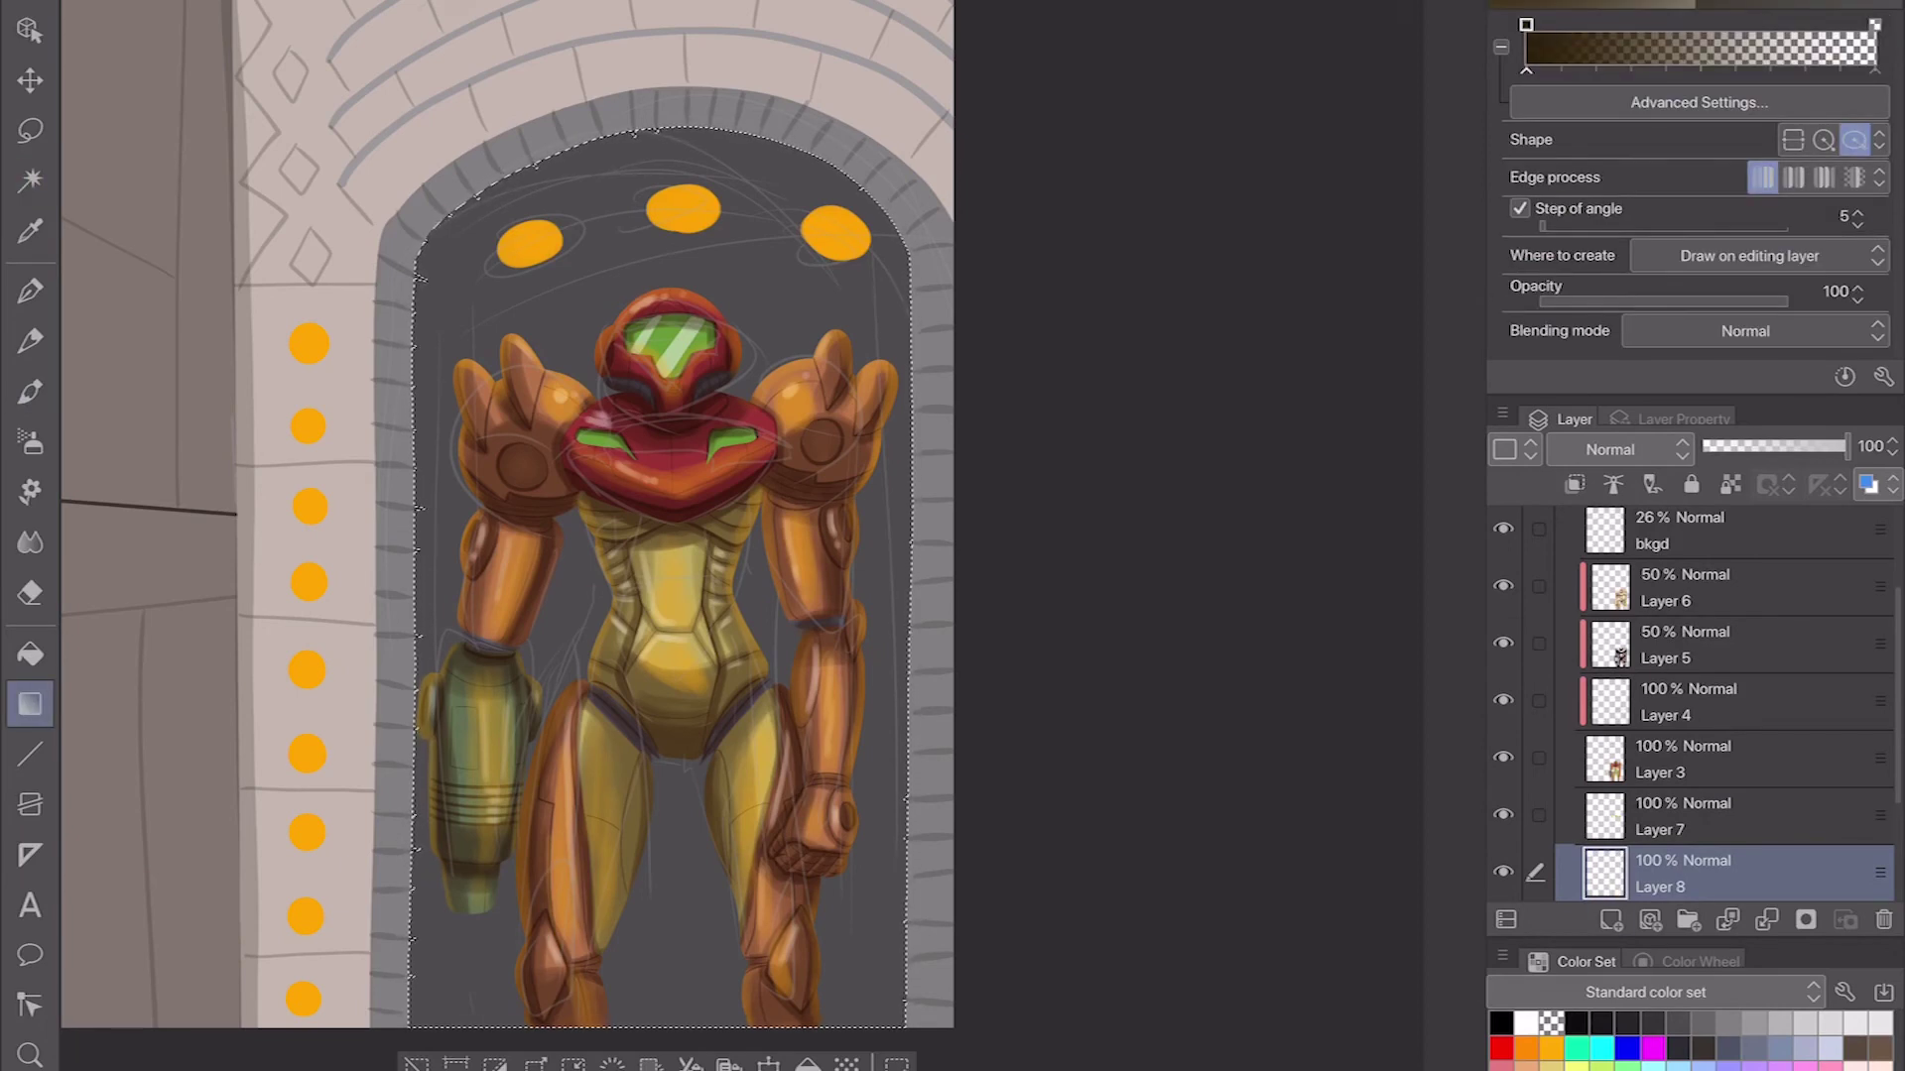
pyautogui.scroll(-1, 595, 536)
pyautogui.click(1793, 139)
pyautogui.moveTo(918, 955); pyautogui.dragTo(918, 491)
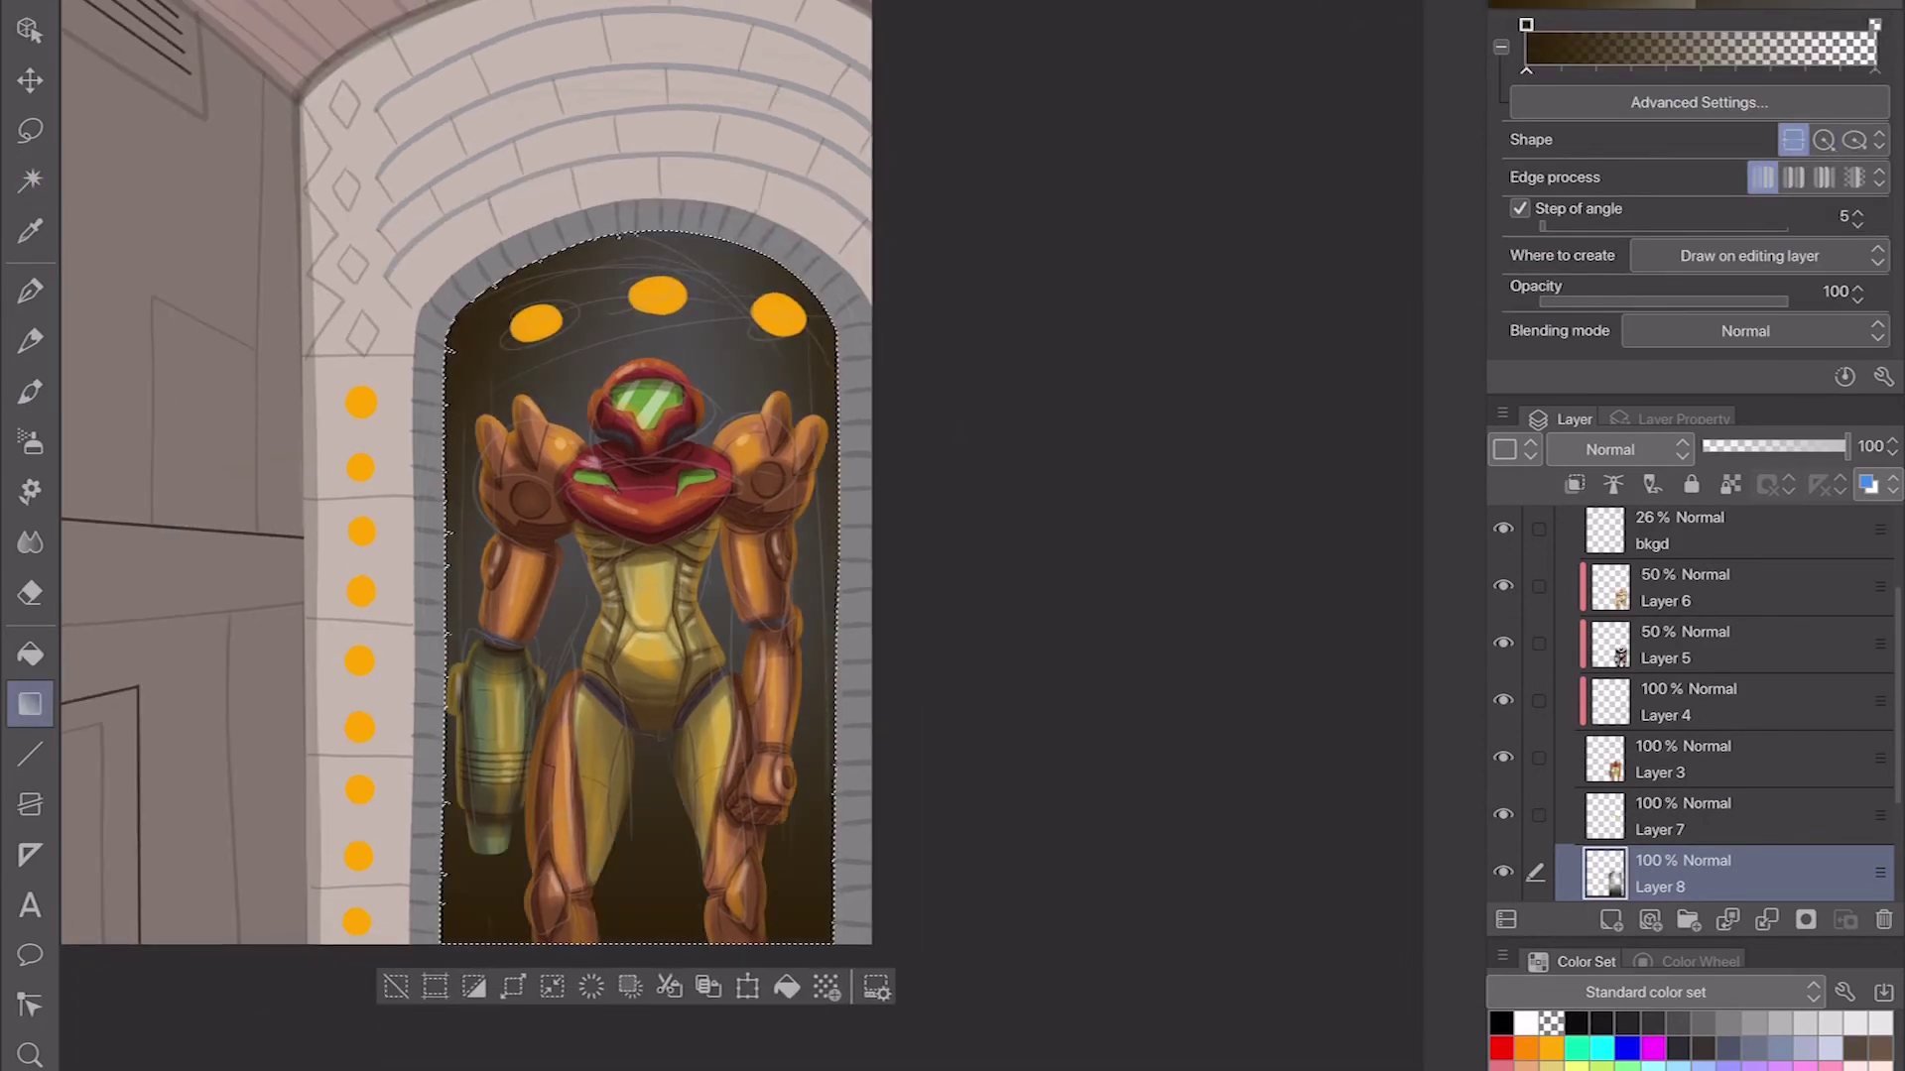
# Step: On Layer 7, apply an elliptical orange-to-transparent gradient behind the figure inside the doorway
pyautogui.click(1686, 816)
pyautogui.click(1551, 1047)
pyautogui.click(1854, 139)
pyautogui.moveTo(635, 516); pyautogui.dragTo(635, 942)
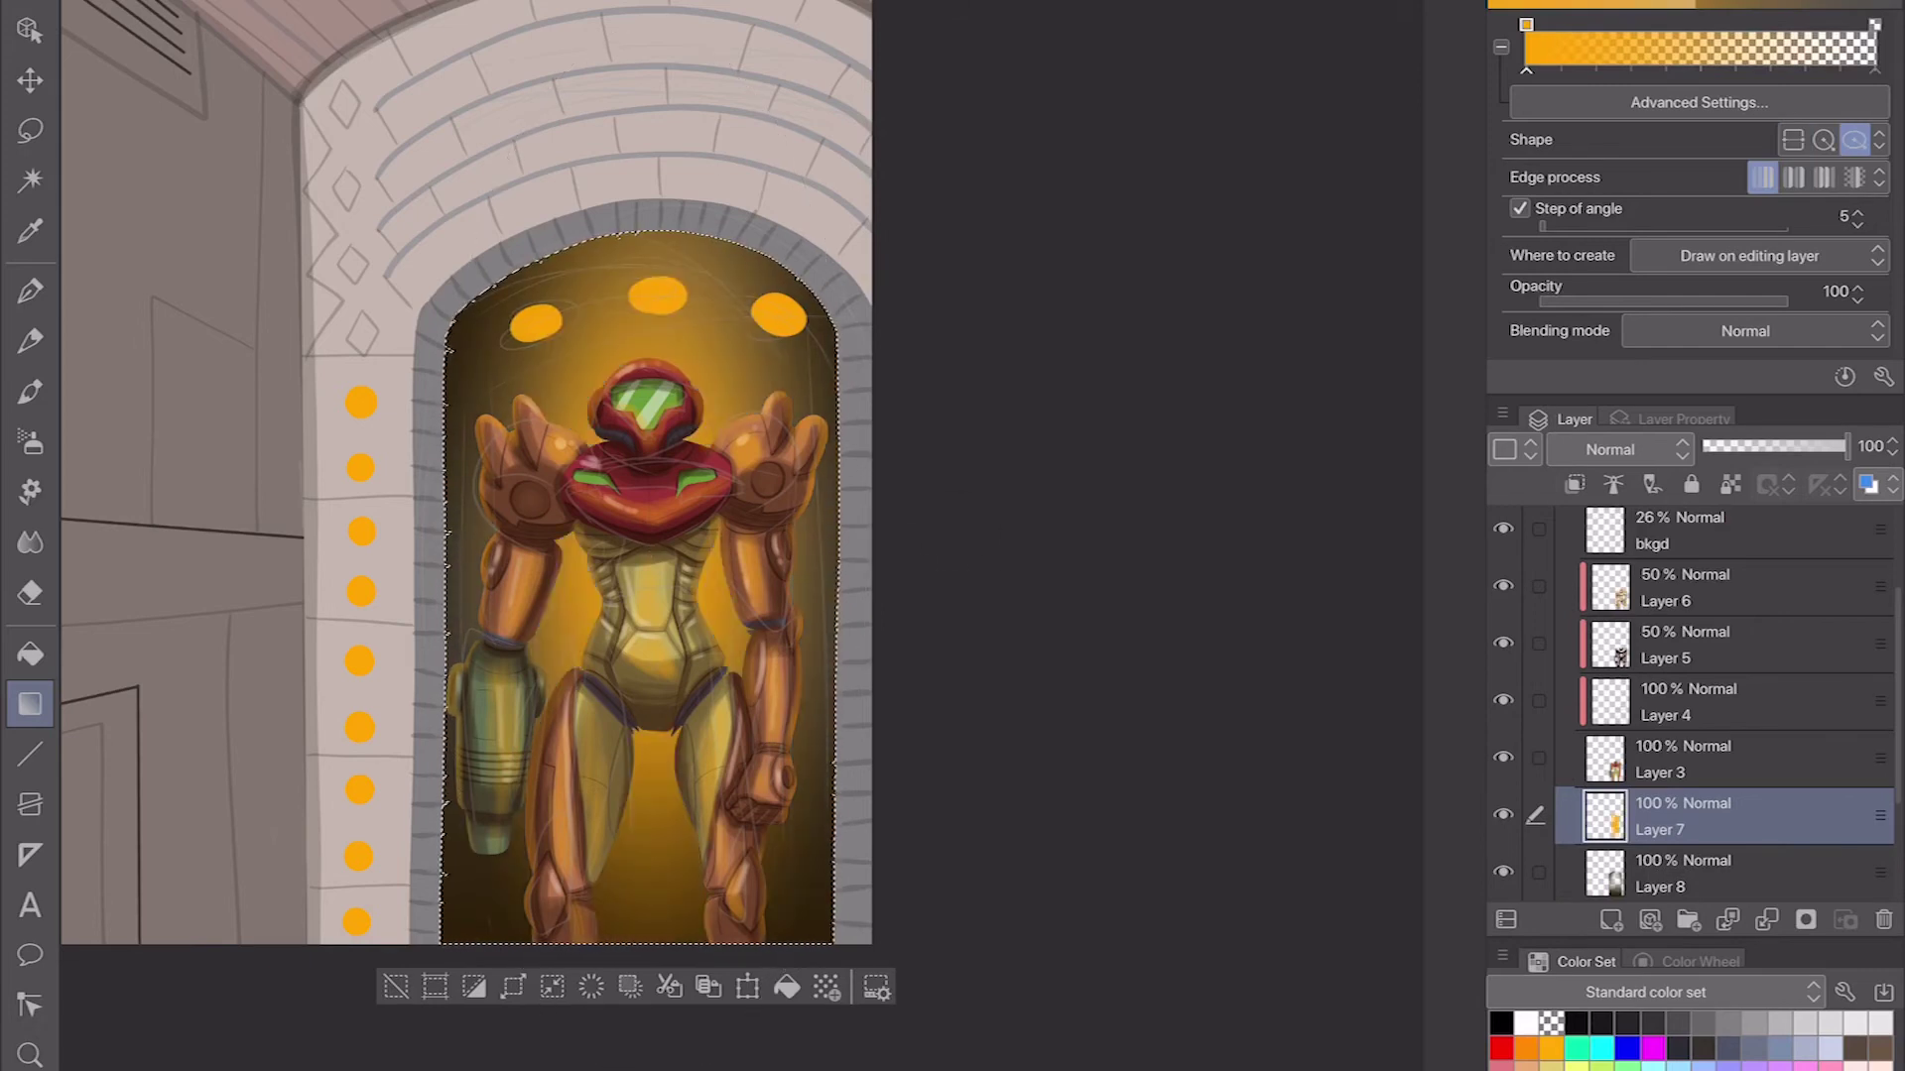
# Step: Add white elliptical gradient glows over the ceiling lights, then clear the selection and return to orange
pyautogui.click(1526, 1022)
pyautogui.moveTo(536, 321); pyautogui.dragTo(707, 294)
pyautogui.moveTo(777, 316); pyautogui.dragTo(828, 316)
pyautogui.click(1551, 1048)
pyautogui.hotkey('ctrl', 'z')
pyautogui.hotkey('ctrl', 'y')
pyautogui.hotkey('ctrl', 'd')
# Step: Rename Layer 8 as gradients
pyautogui.moveTo(779, 564); pyautogui.dragTo(892, 490)
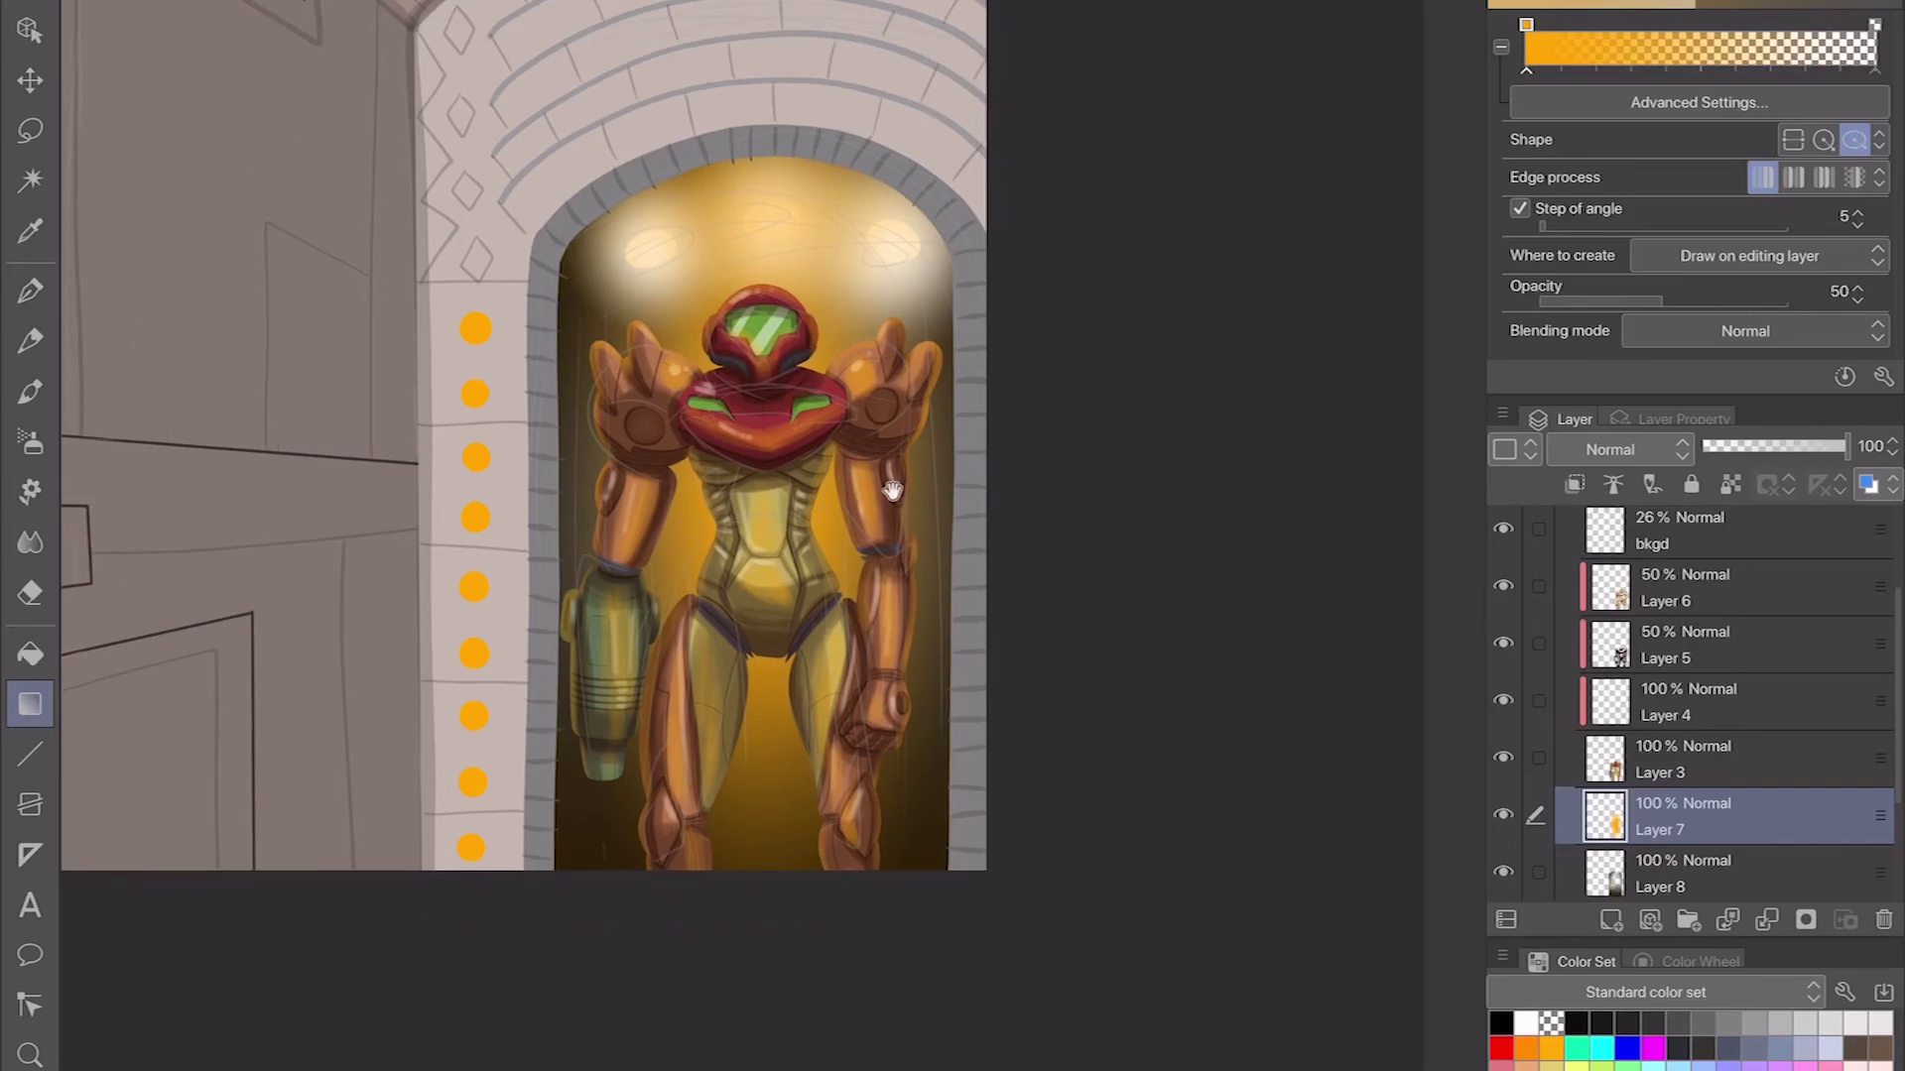
pyautogui.scroll(-3, 893, 490)
pyautogui.scroll(2, 780, 533)
pyautogui.scroll(2, 780, 533)
pyautogui.scroll(-3, 780, 532)
pyautogui.scroll(-3, 1687, 714)
pyautogui.click(1686, 702)
pyautogui.doubleClick(1667, 713)
pyautogui.write('gradie')
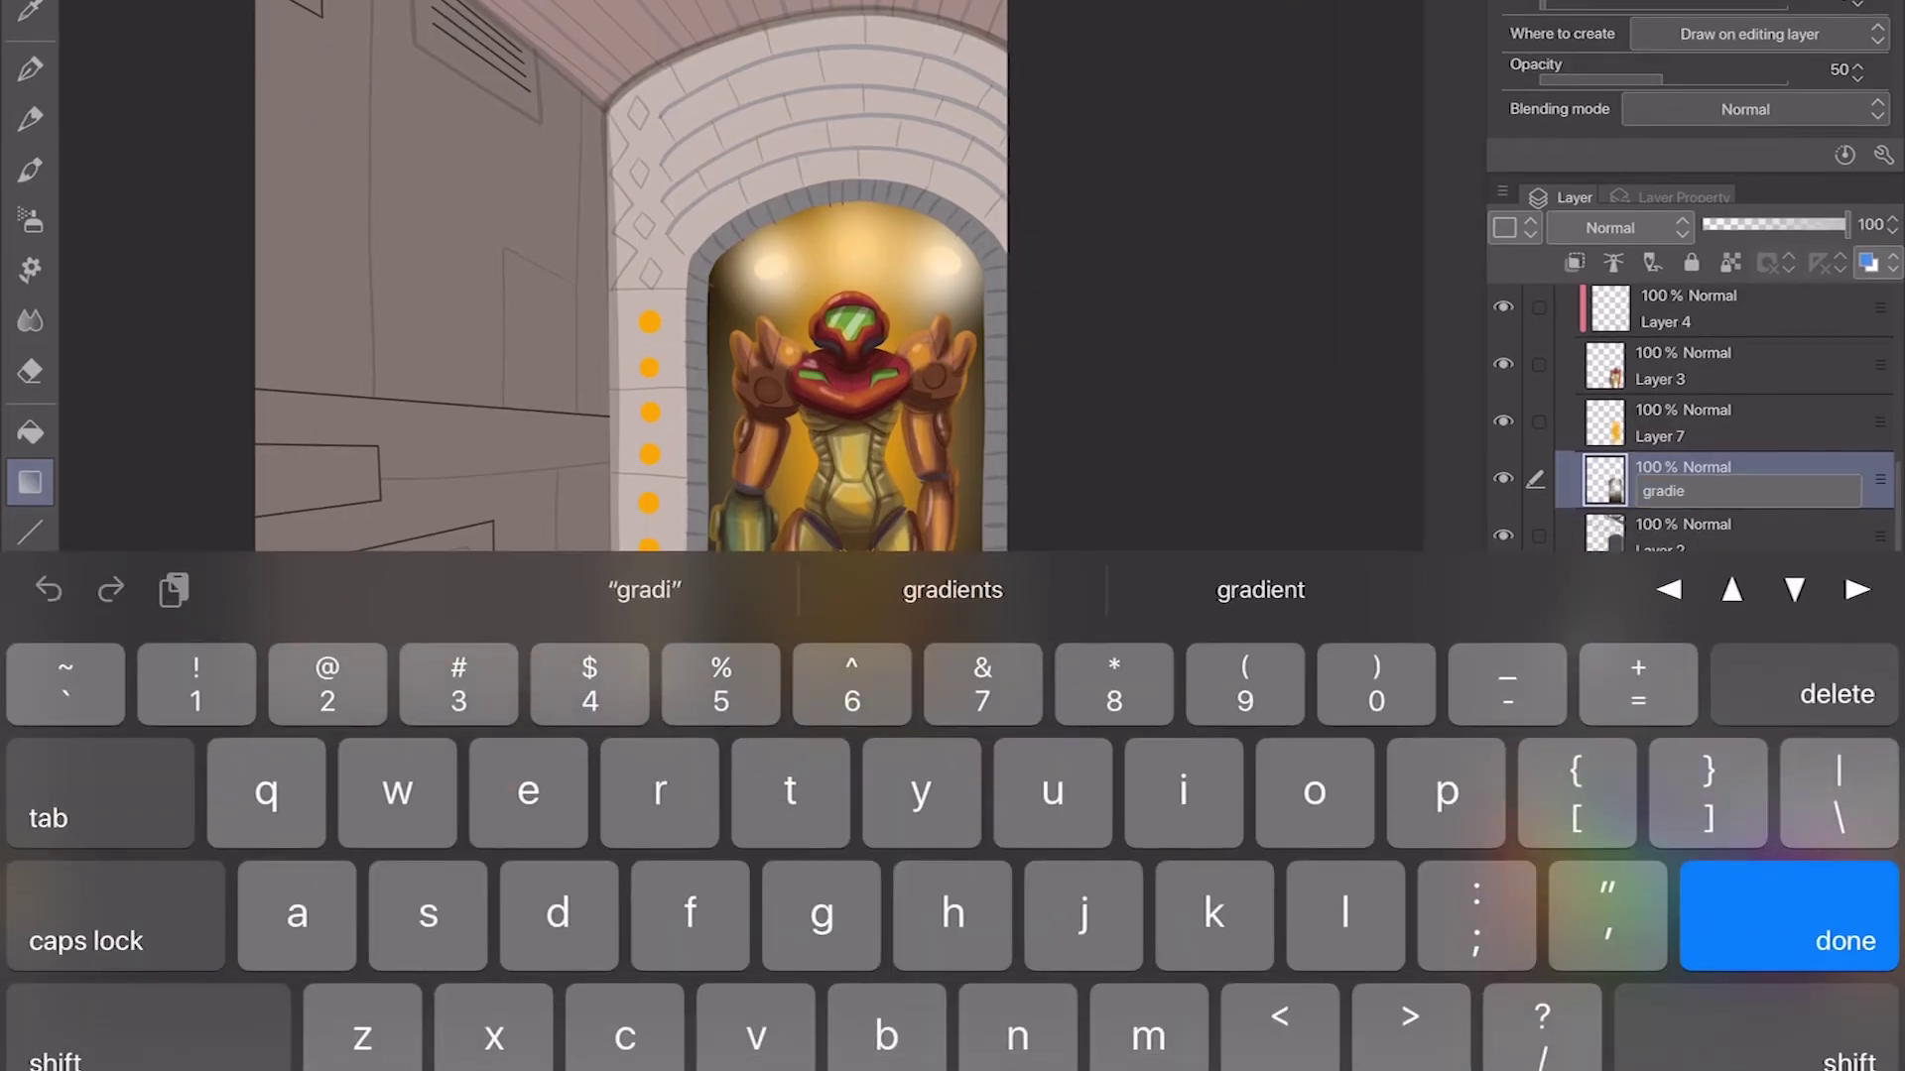
pyautogui.click(952, 590)
pyautogui.click(1788, 917)
# Step: Select the pale brick surround of the doorway, shade it with a straight brown-to-transparent gradient on the gradients layer, and clear the selection
pyautogui.press('w')
pyautogui.click(1686, 816)
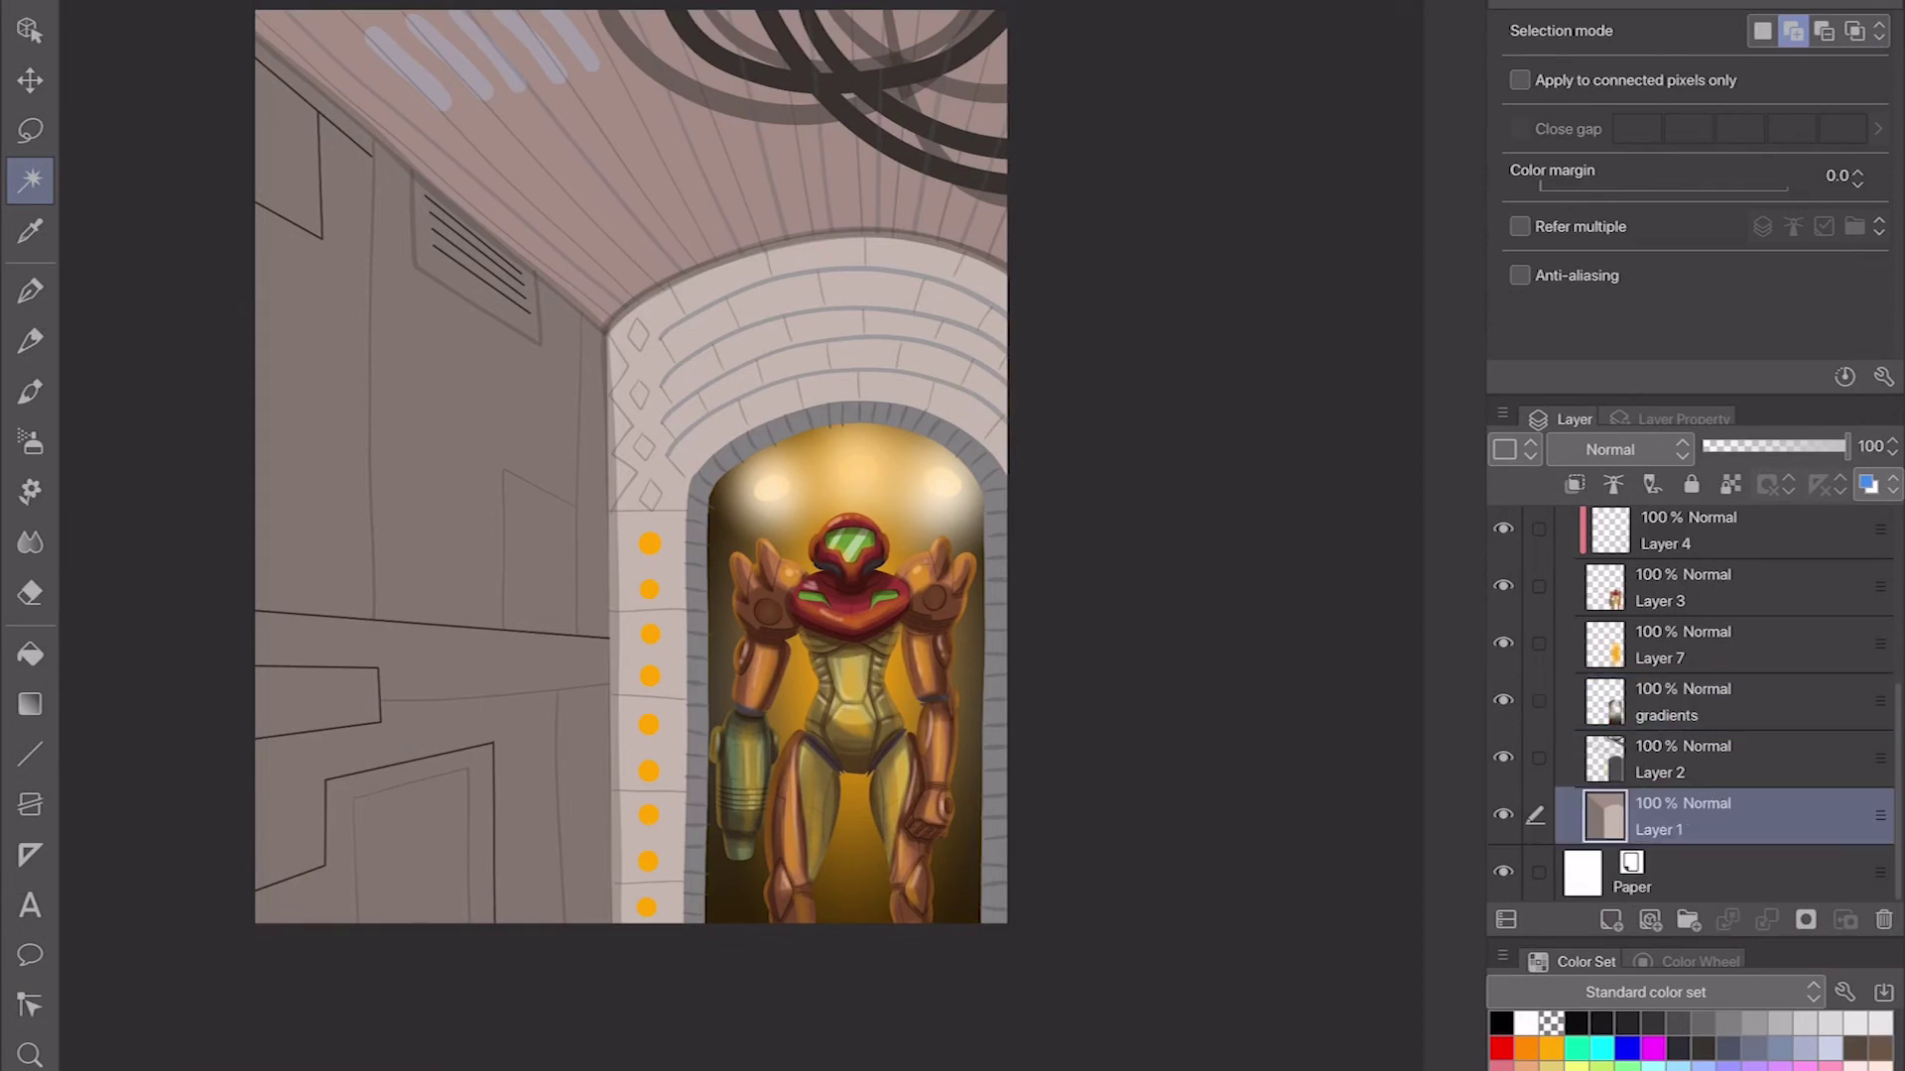
pyautogui.click(655, 327)
pyautogui.click(1687, 759)
pyautogui.click(1855, 31)
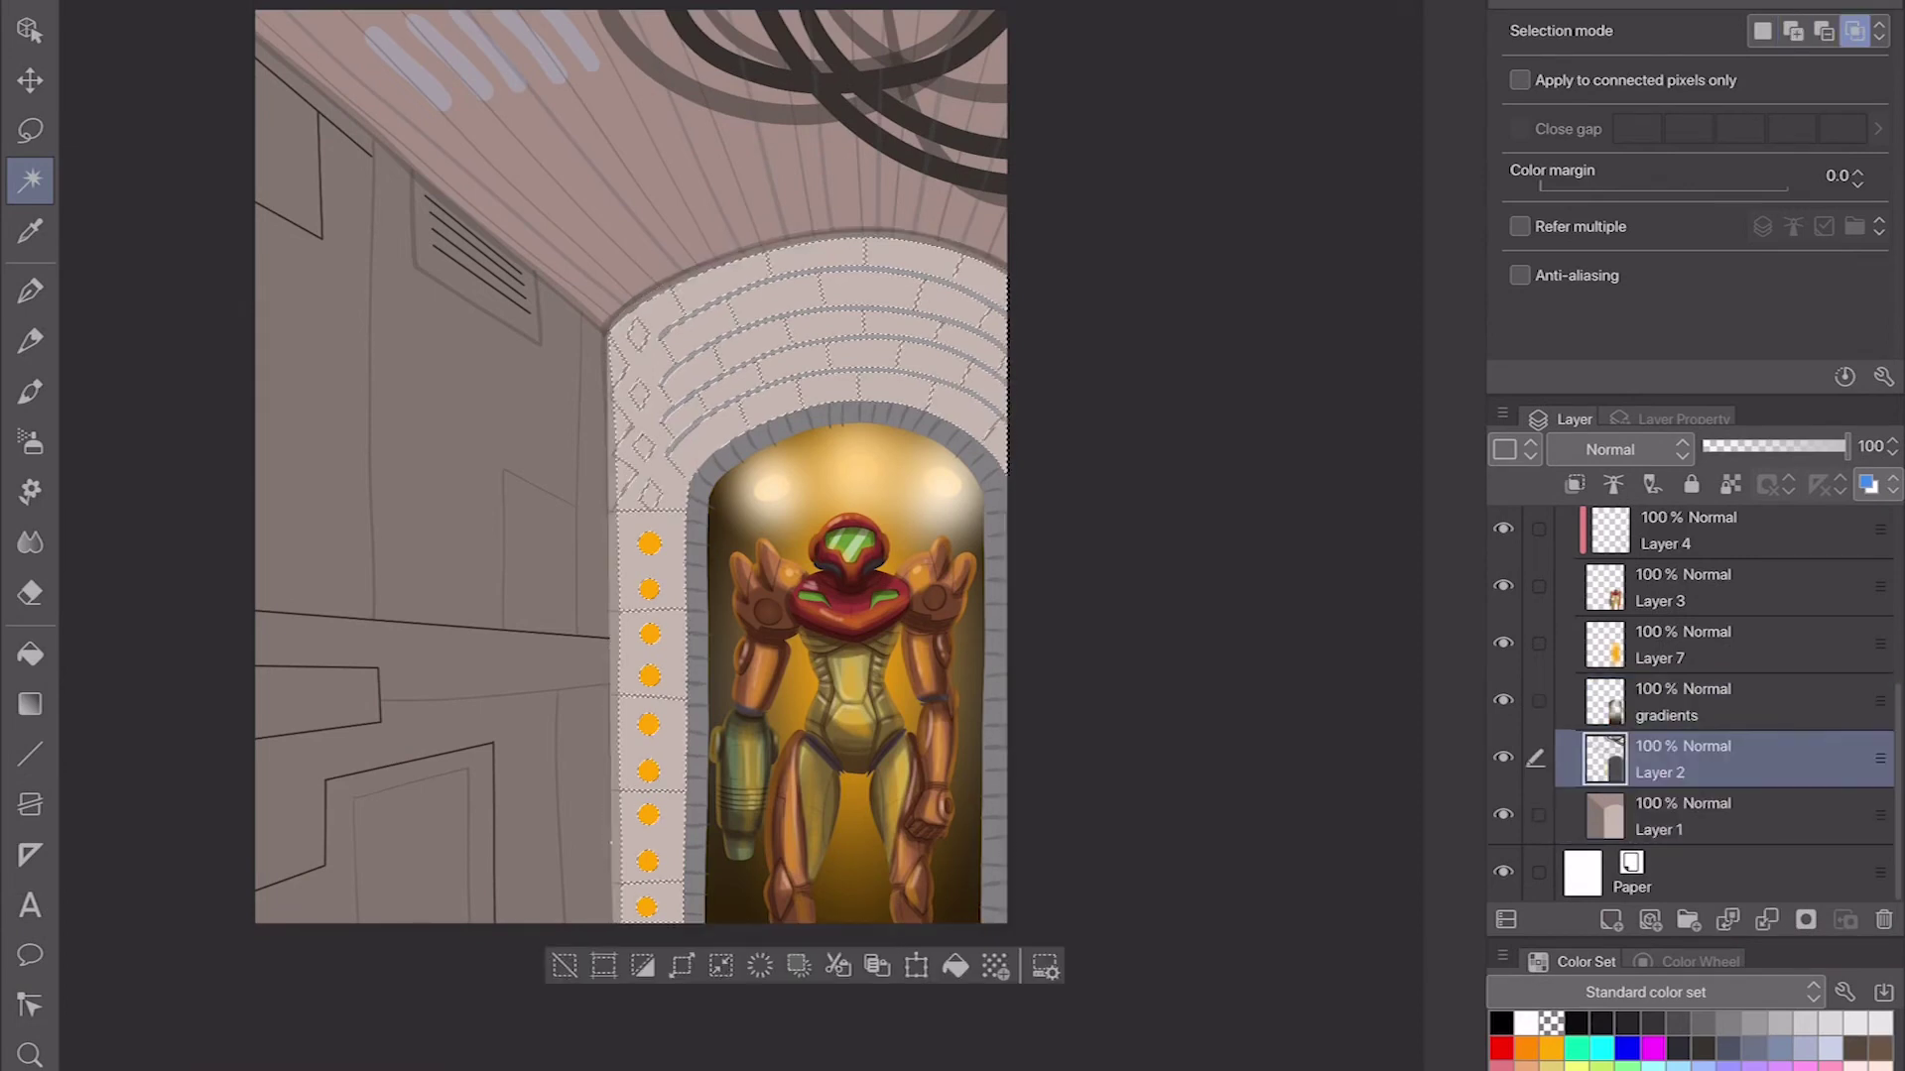
pyautogui.moveTo(635, 466); pyautogui.dragTo(484, 477)
pyautogui.press('g')
pyautogui.click(1686, 702)
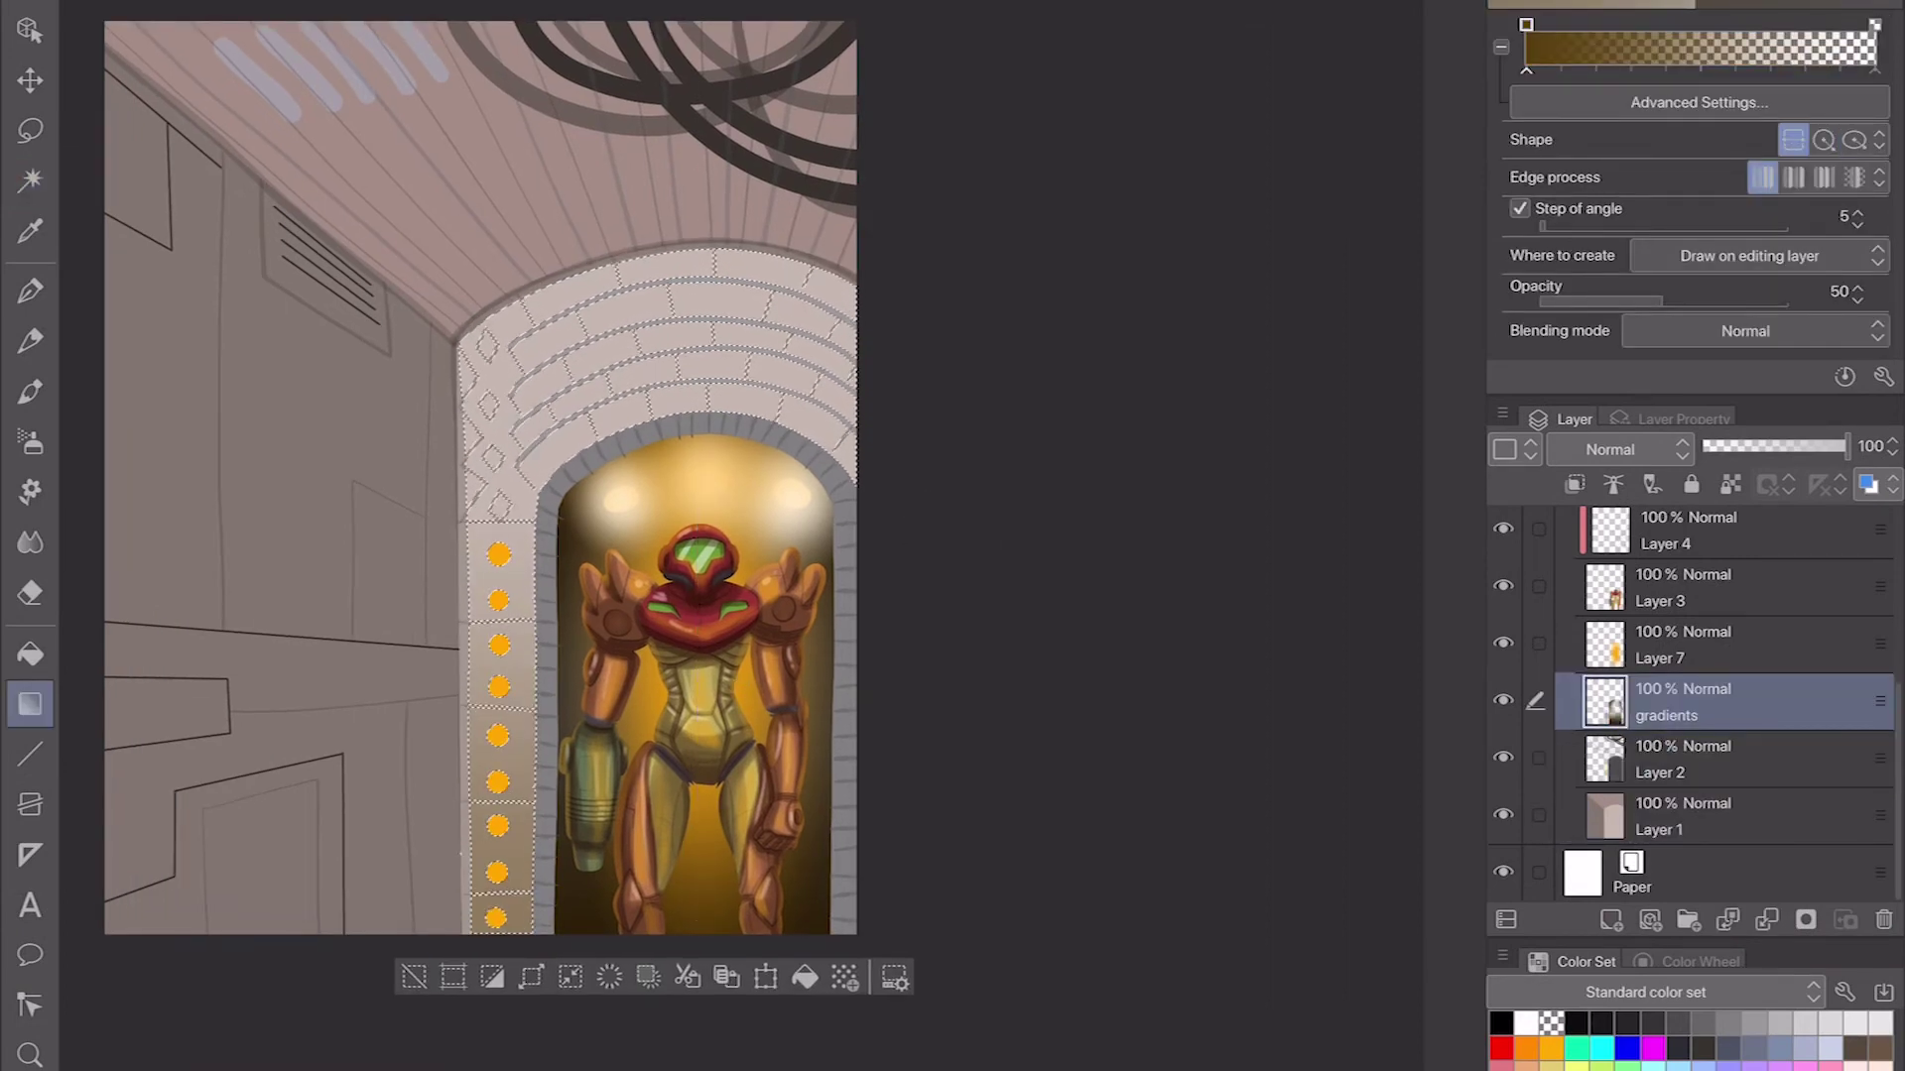
pyautogui.hotkey('ctrl', 'd')
# Step: On Layer 7, add circular pale-orange-to-transparent gradient glows at 50 opacity over the column of round lights beside the doorway
pyautogui.scroll(2, 526, 466)
pyautogui.click(1686, 645)
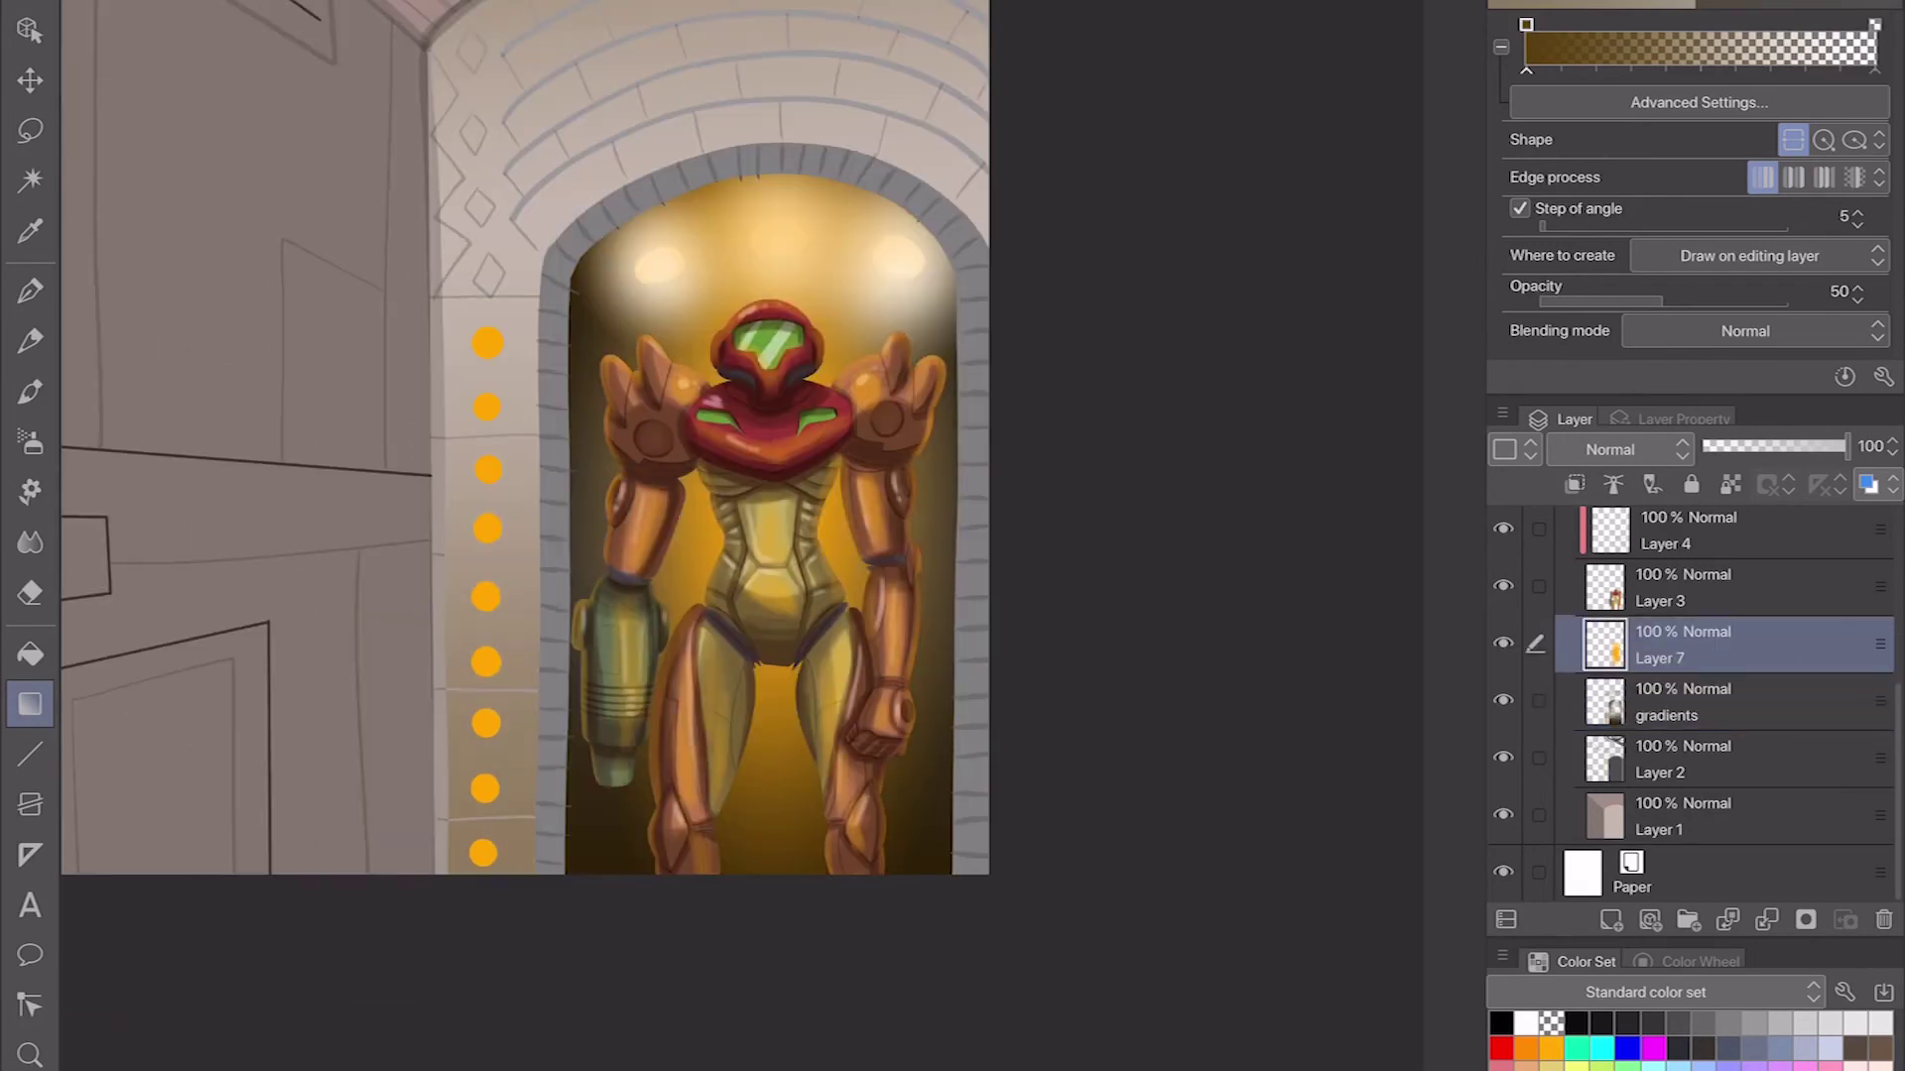
pyautogui.press('i')
pyautogui.click(1693, 961)
pyautogui.press('g')
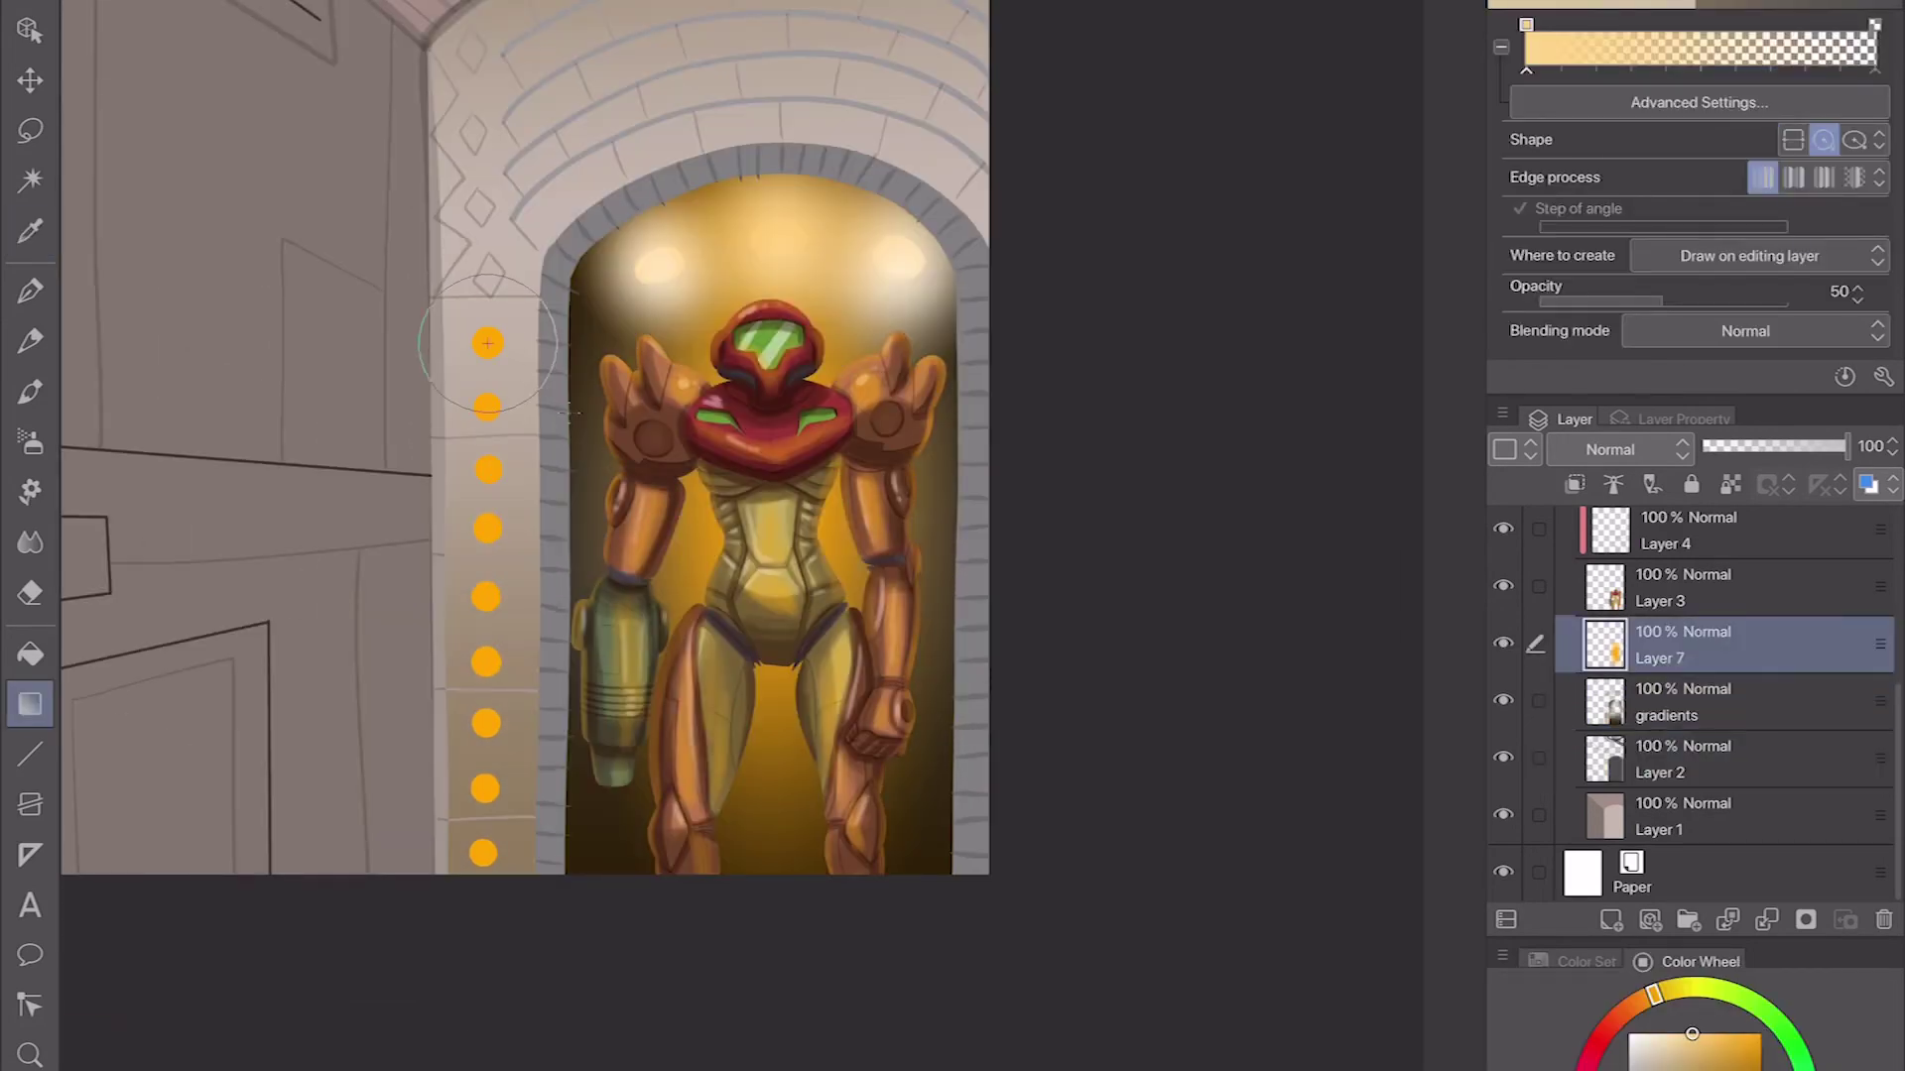
pyautogui.moveTo(557, 479); pyautogui.dragTo(551, 663)
pyautogui.moveTo(486, 661); pyautogui.dragTo(552, 791)
pyautogui.moveTo(485, 788); pyautogui.dragTo(551, 856)
pyautogui.moveTo(483, 853); pyautogui.dragTo(568, 948)
pyautogui.scroll(3, 251, 640)
# Step: Select the grey arched door frame using Layer 2, and make the gradients layer active for airbrushing
pyautogui.press('b')
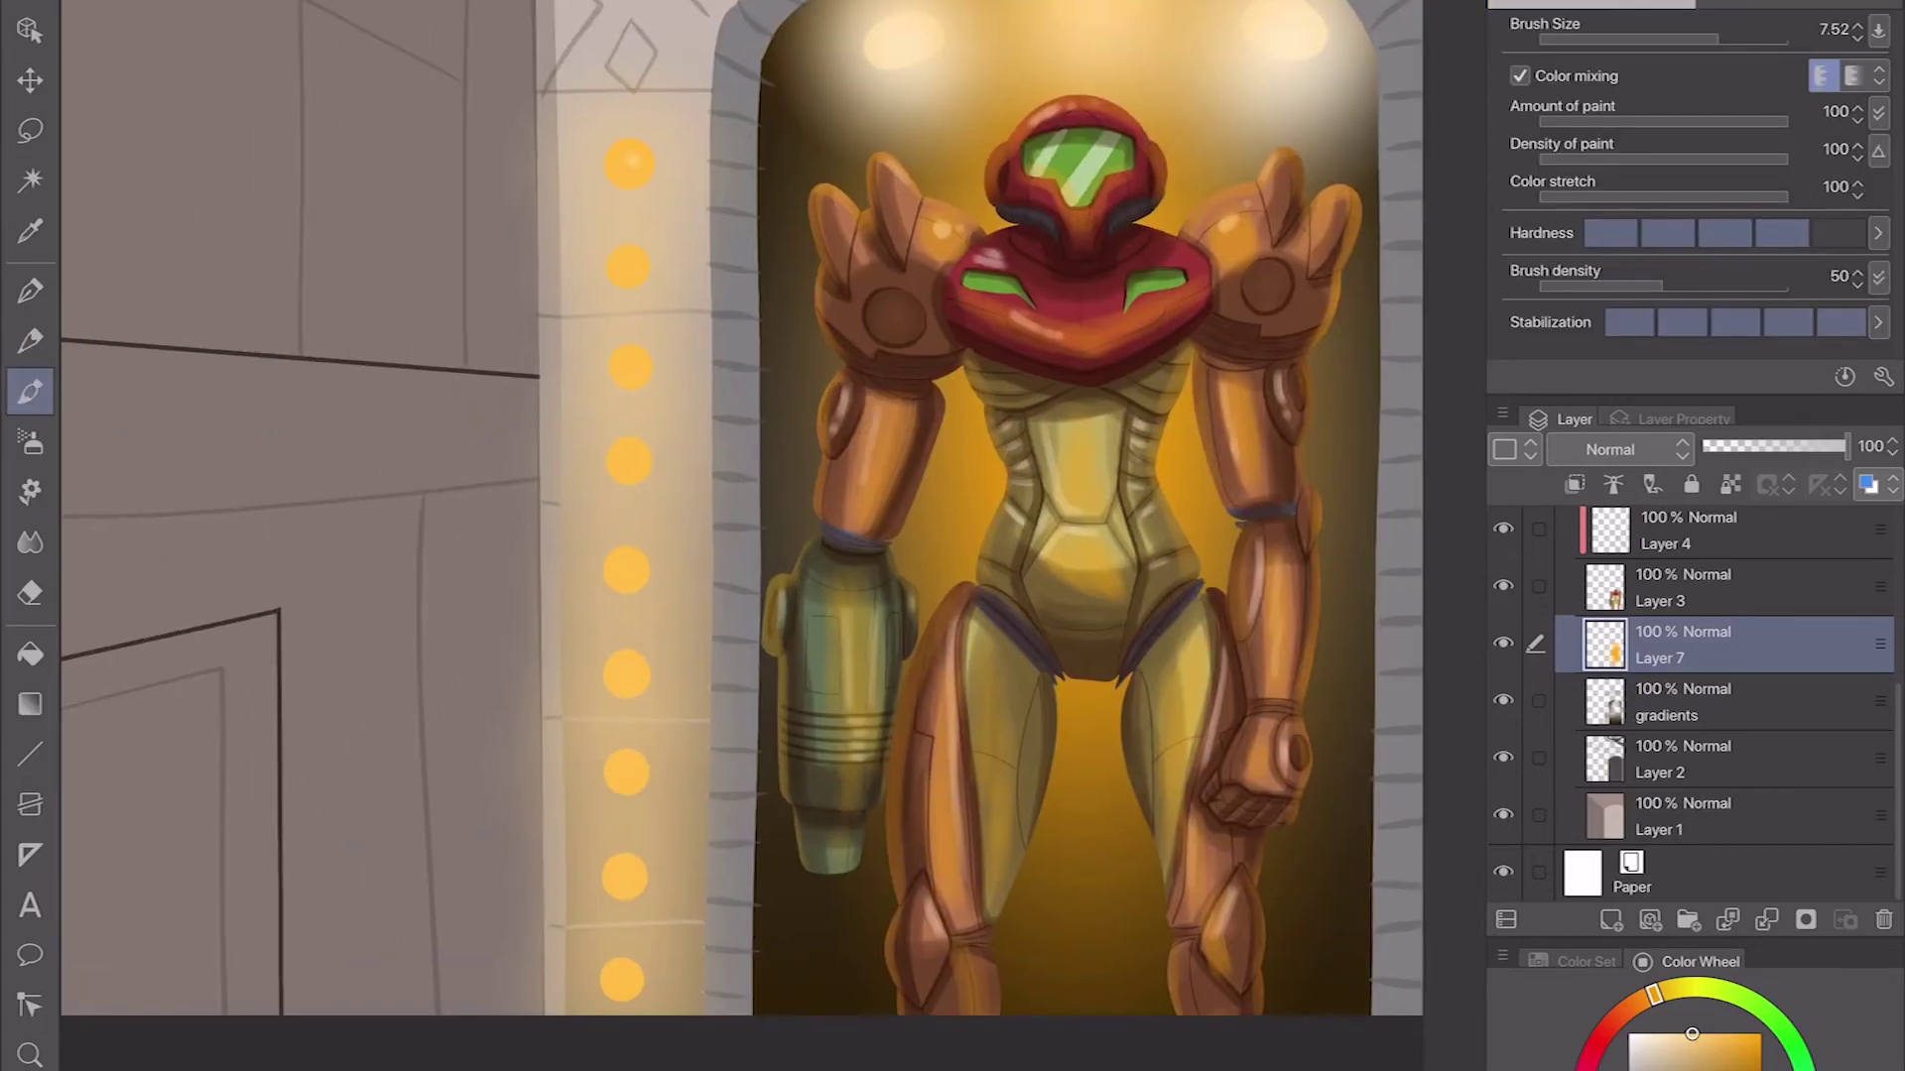
pyautogui.scroll(-3, 694, 496)
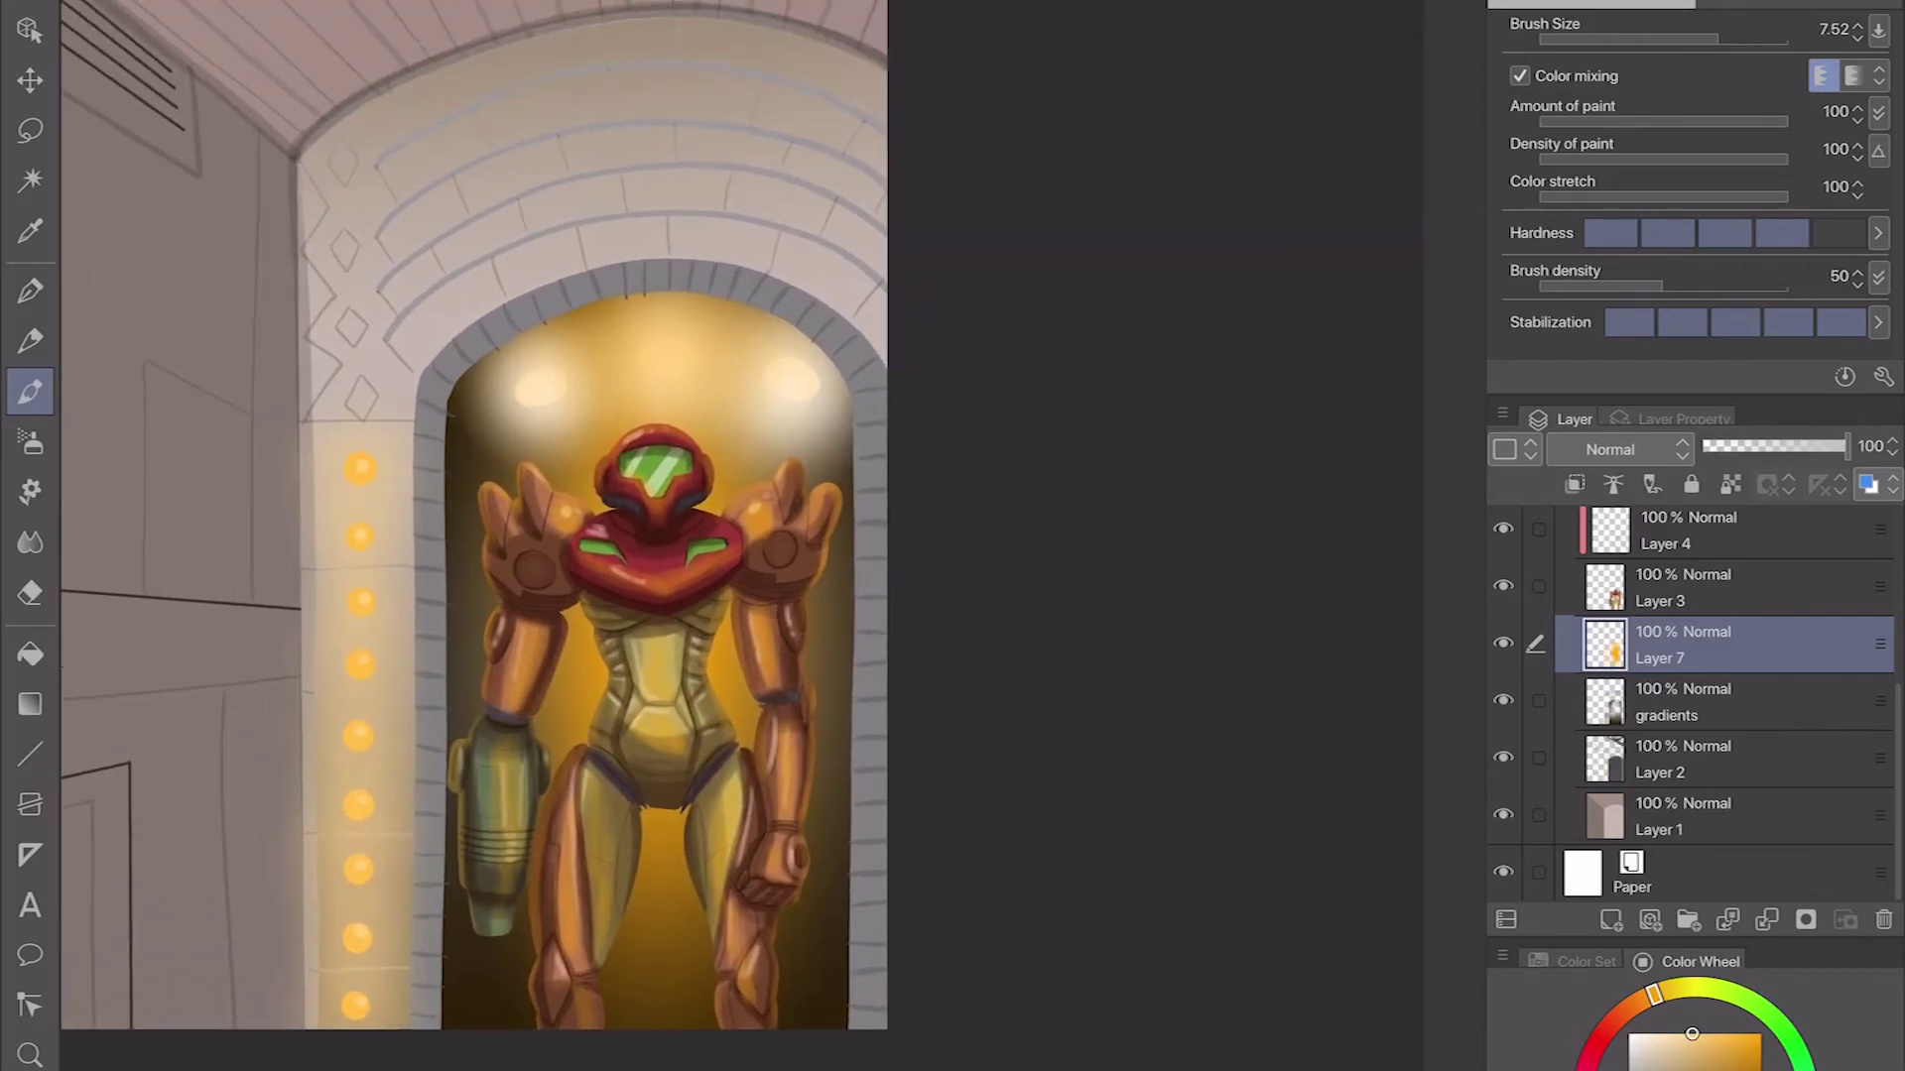
pyautogui.press('w')
pyautogui.click(1687, 759)
pyautogui.click(389, 596)
pyautogui.click(1686, 701)
pyautogui.press('b')
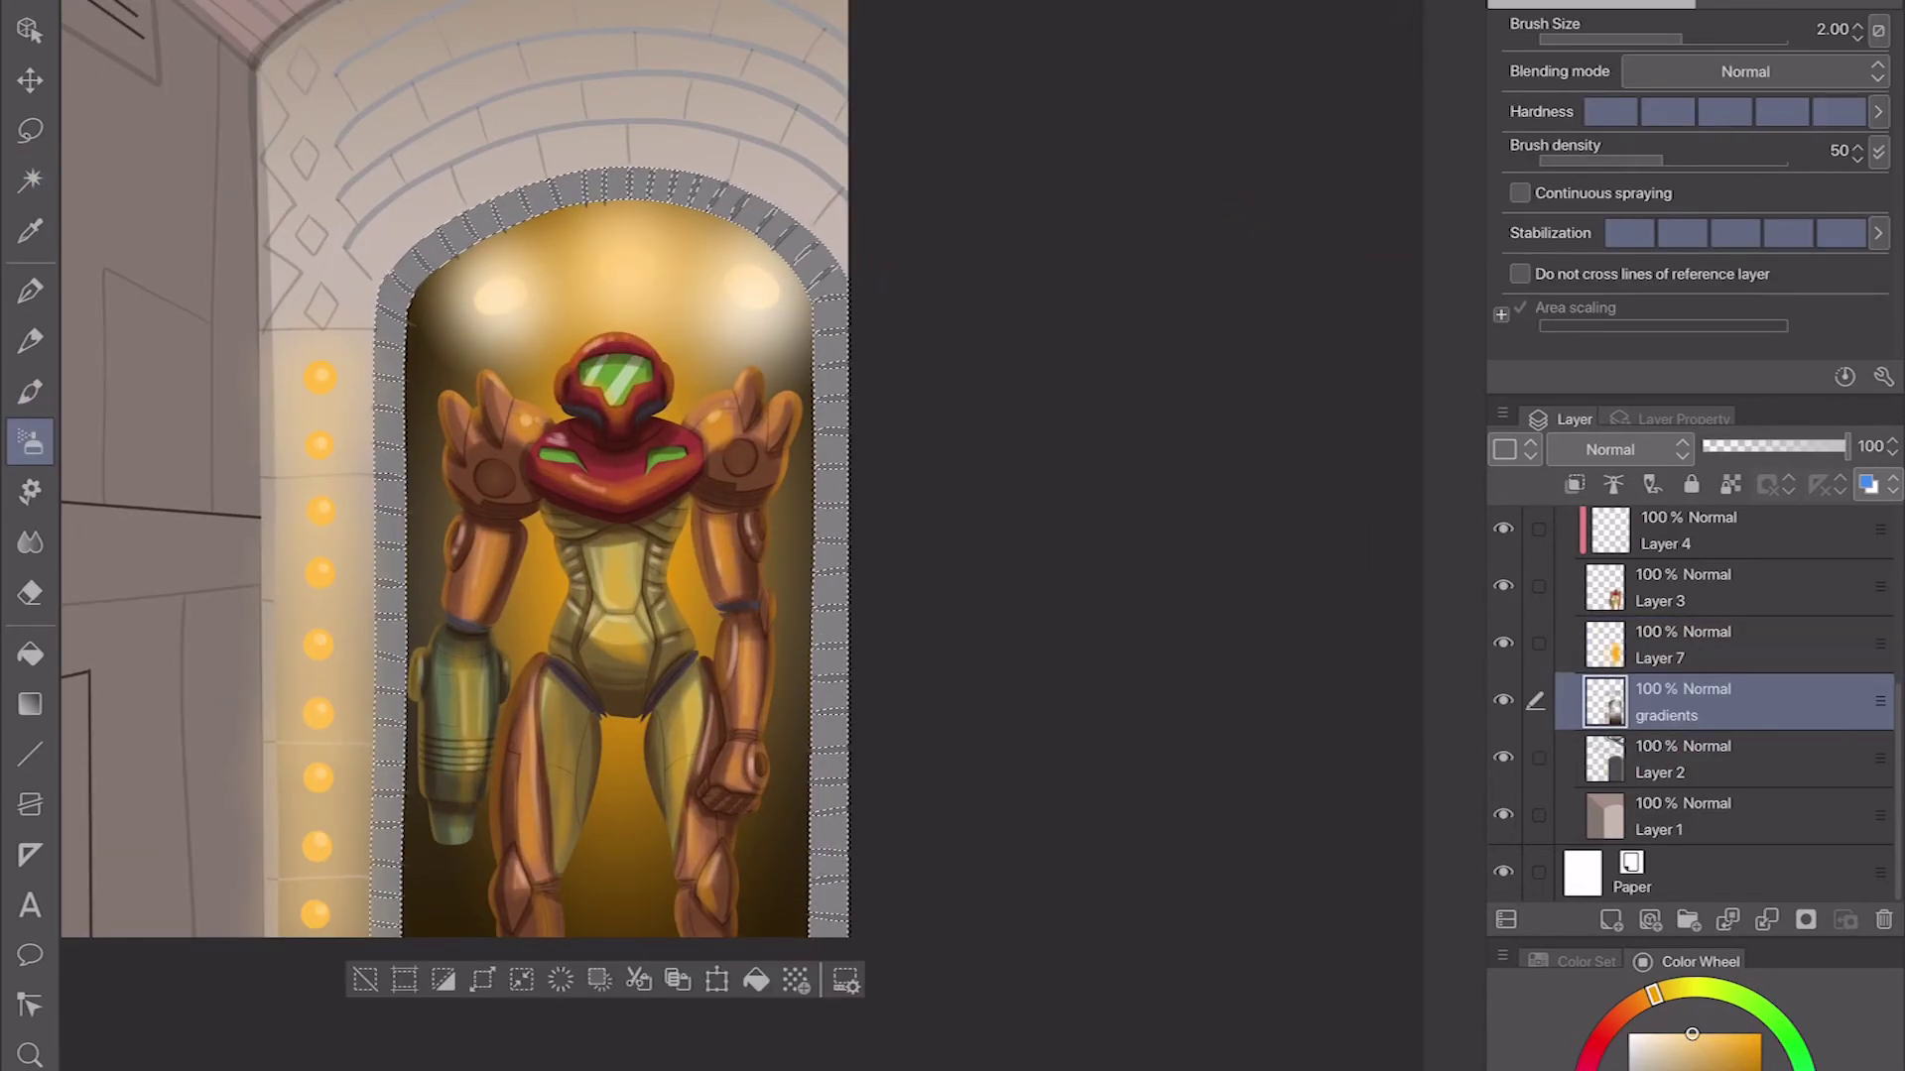
# Step: Airbrush soft shading around the arch and down both sides of the selected grey frame with a 14.74 brush
pyautogui.click(1587, 961)
pyautogui.moveTo(625, 183); pyautogui.dragTo(829, 476)
pyautogui.moveTo(496, 199); pyautogui.dragTo(389, 437)
pyautogui.moveTo(392, 258); pyautogui.dragTo(387, 823)
pyautogui.moveTo(661, 188); pyautogui.dragTo(417, 243)
pyautogui.moveTo(774, 218); pyautogui.dragTo(834, 873)
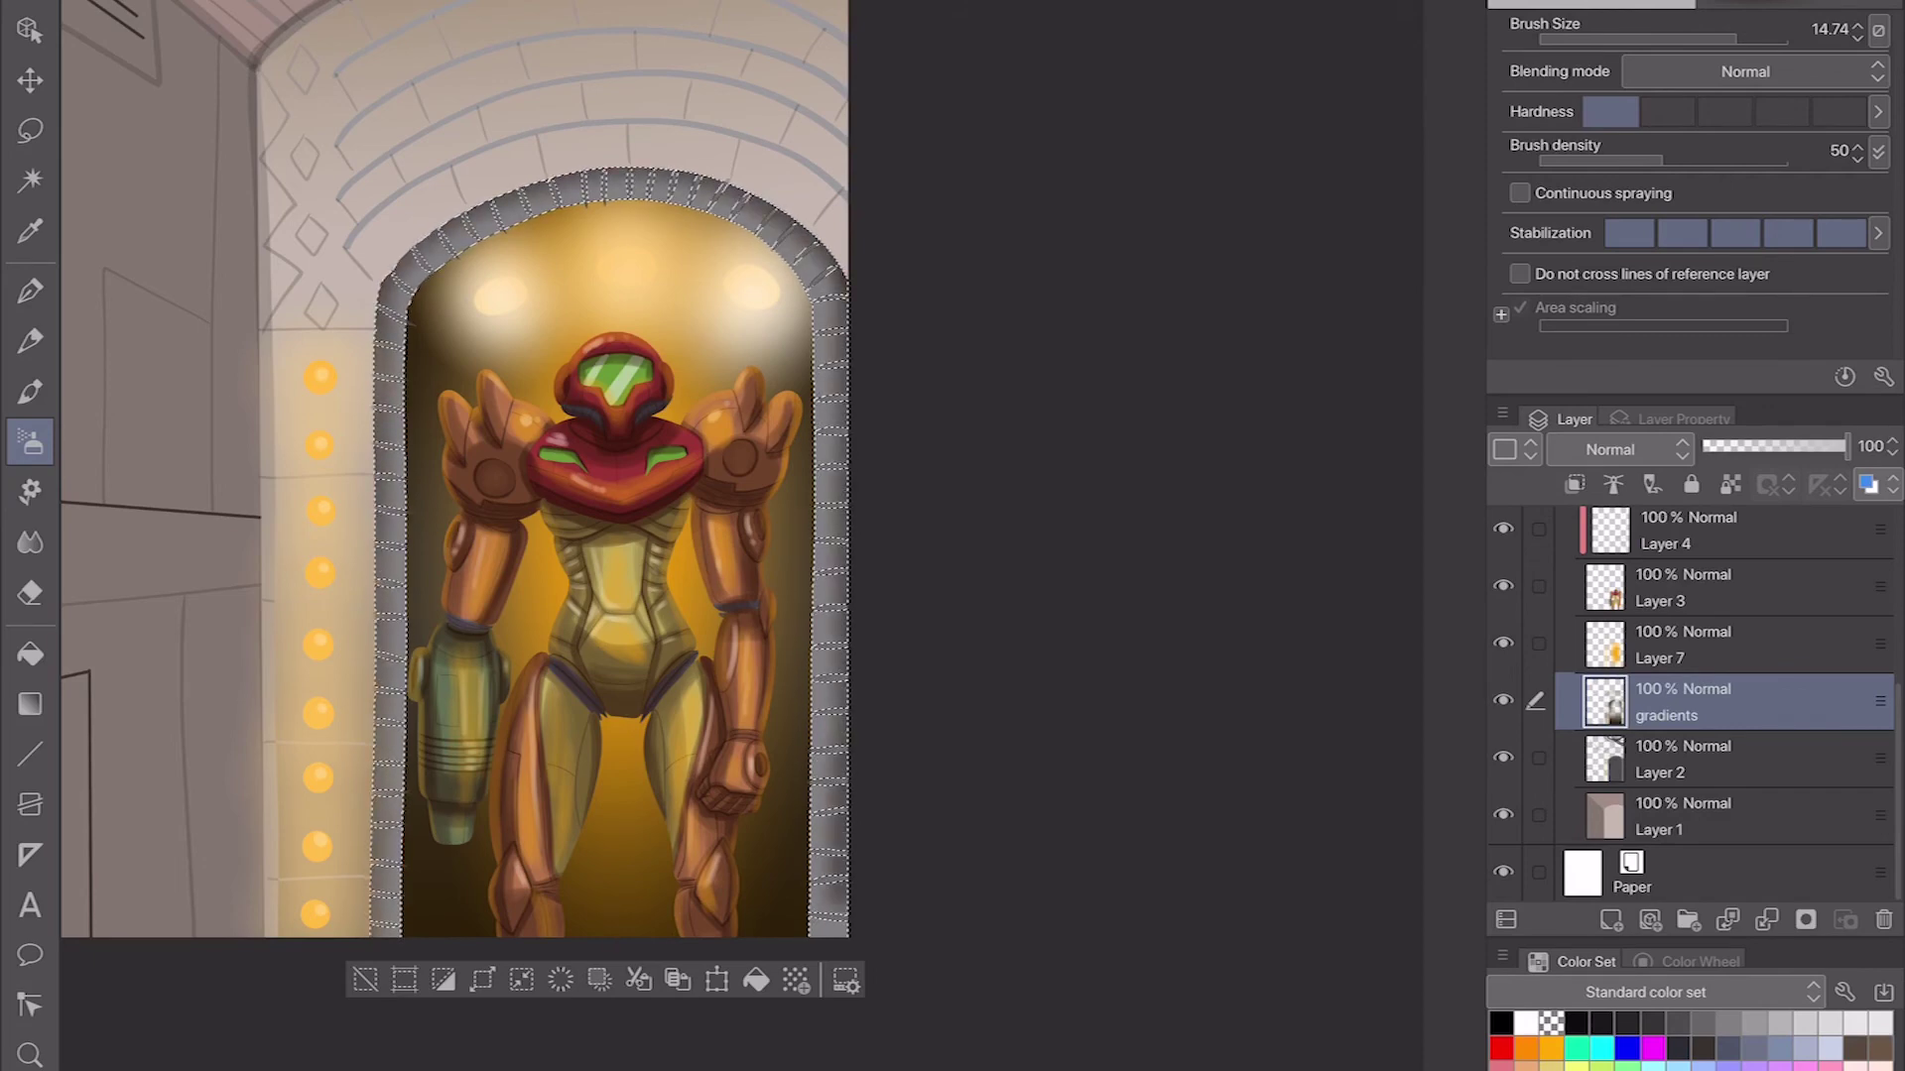
# Step: Adjust the selection and deepen the soft dark shading along the edges of the grey door frame, then clear the selection
pyautogui.press('w')
pyautogui.keyDown('shift'); pyautogui.click(318, 496); pyautogui.keyUp('shift')
pyautogui.press('b')
pyautogui.moveTo(476, 179); pyautogui.dragTo(389, 635)
pyautogui.moveTo(392, 487); pyautogui.dragTo(392, 933)
pyautogui.moveTo(436, 258)
pyautogui.mouseDown()
pyautogui.moveTo(828, 685)
pyautogui.moveTo(828, 932)
pyautogui.mouseUp()
pyautogui.hotkey('ctrl', 'd')
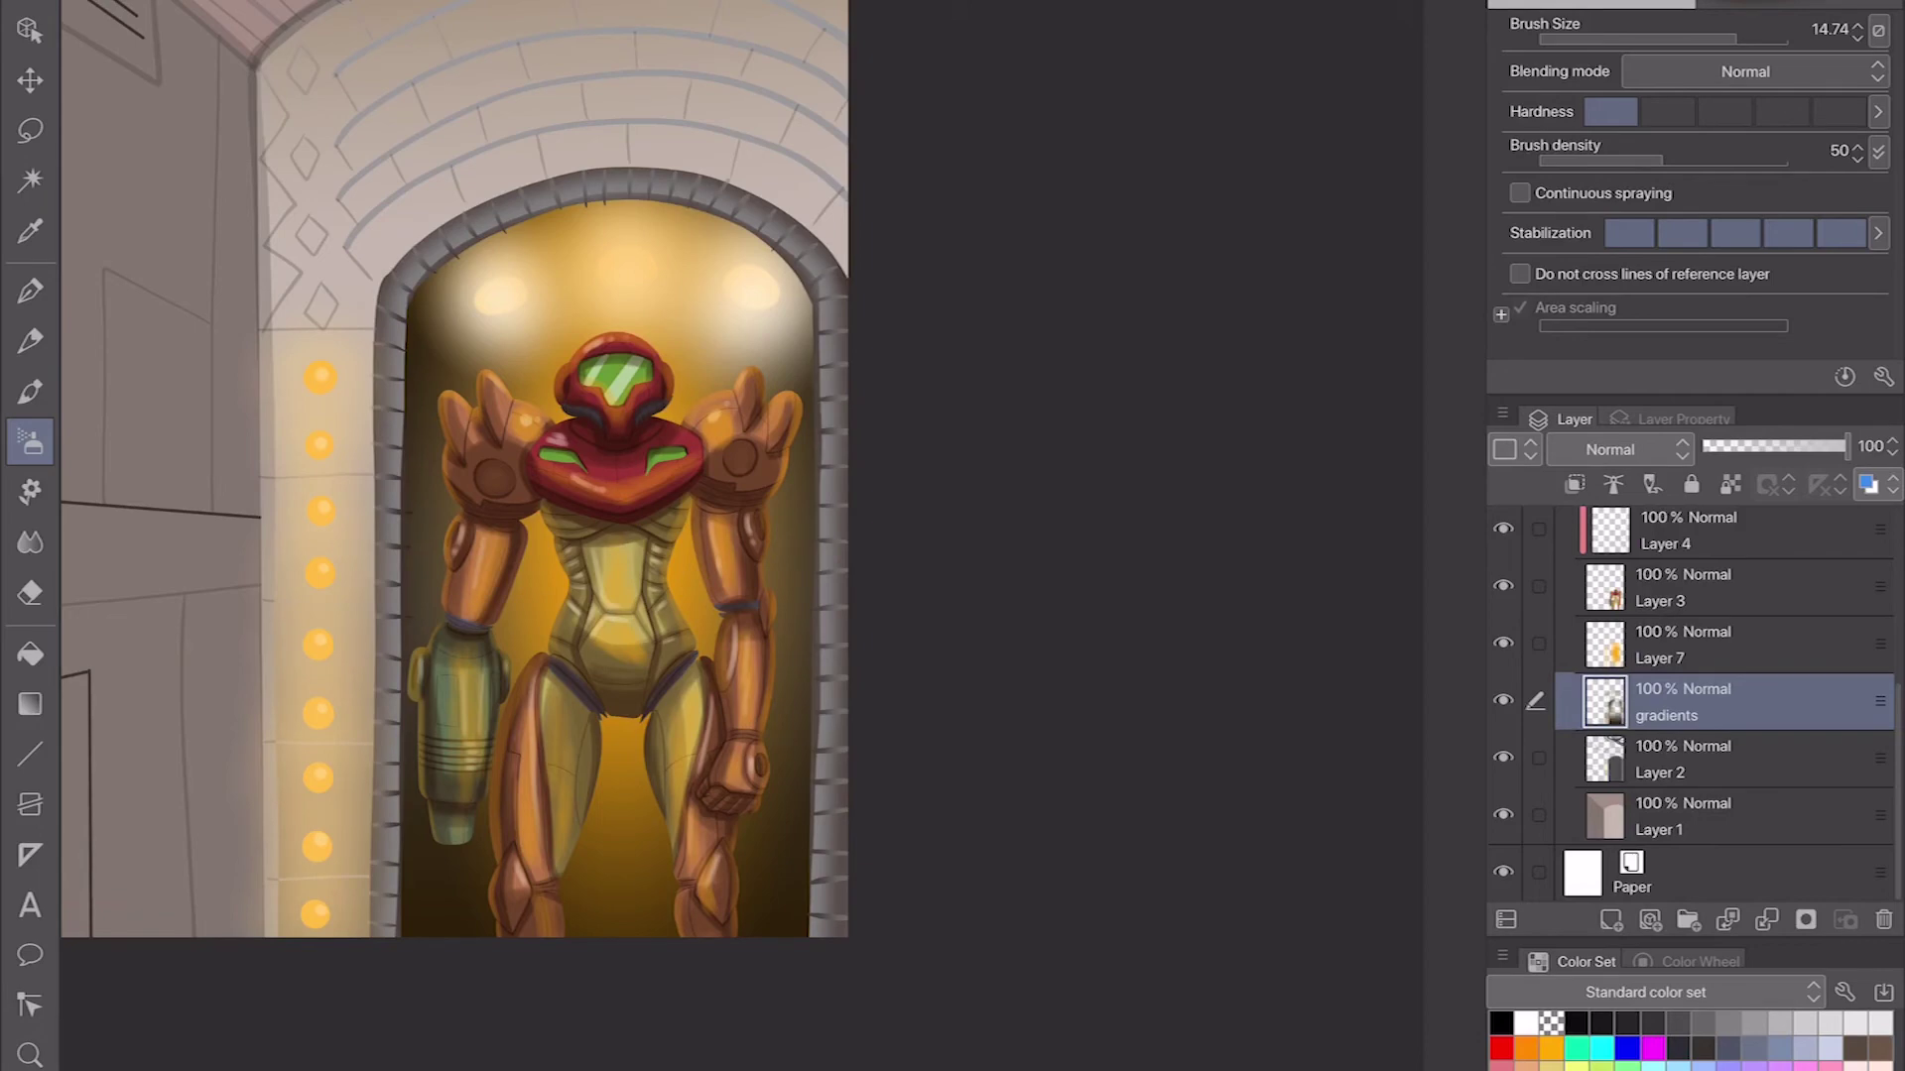
# Step: Select the large side wall and apply dark-brown-to-transparent gradients from its base and upper edge on the gradients layer
pyautogui.scroll(3, 476, 535)
pyautogui.scroll(-5, 695, 536)
pyautogui.press('e')
pyautogui.click(1687, 759)
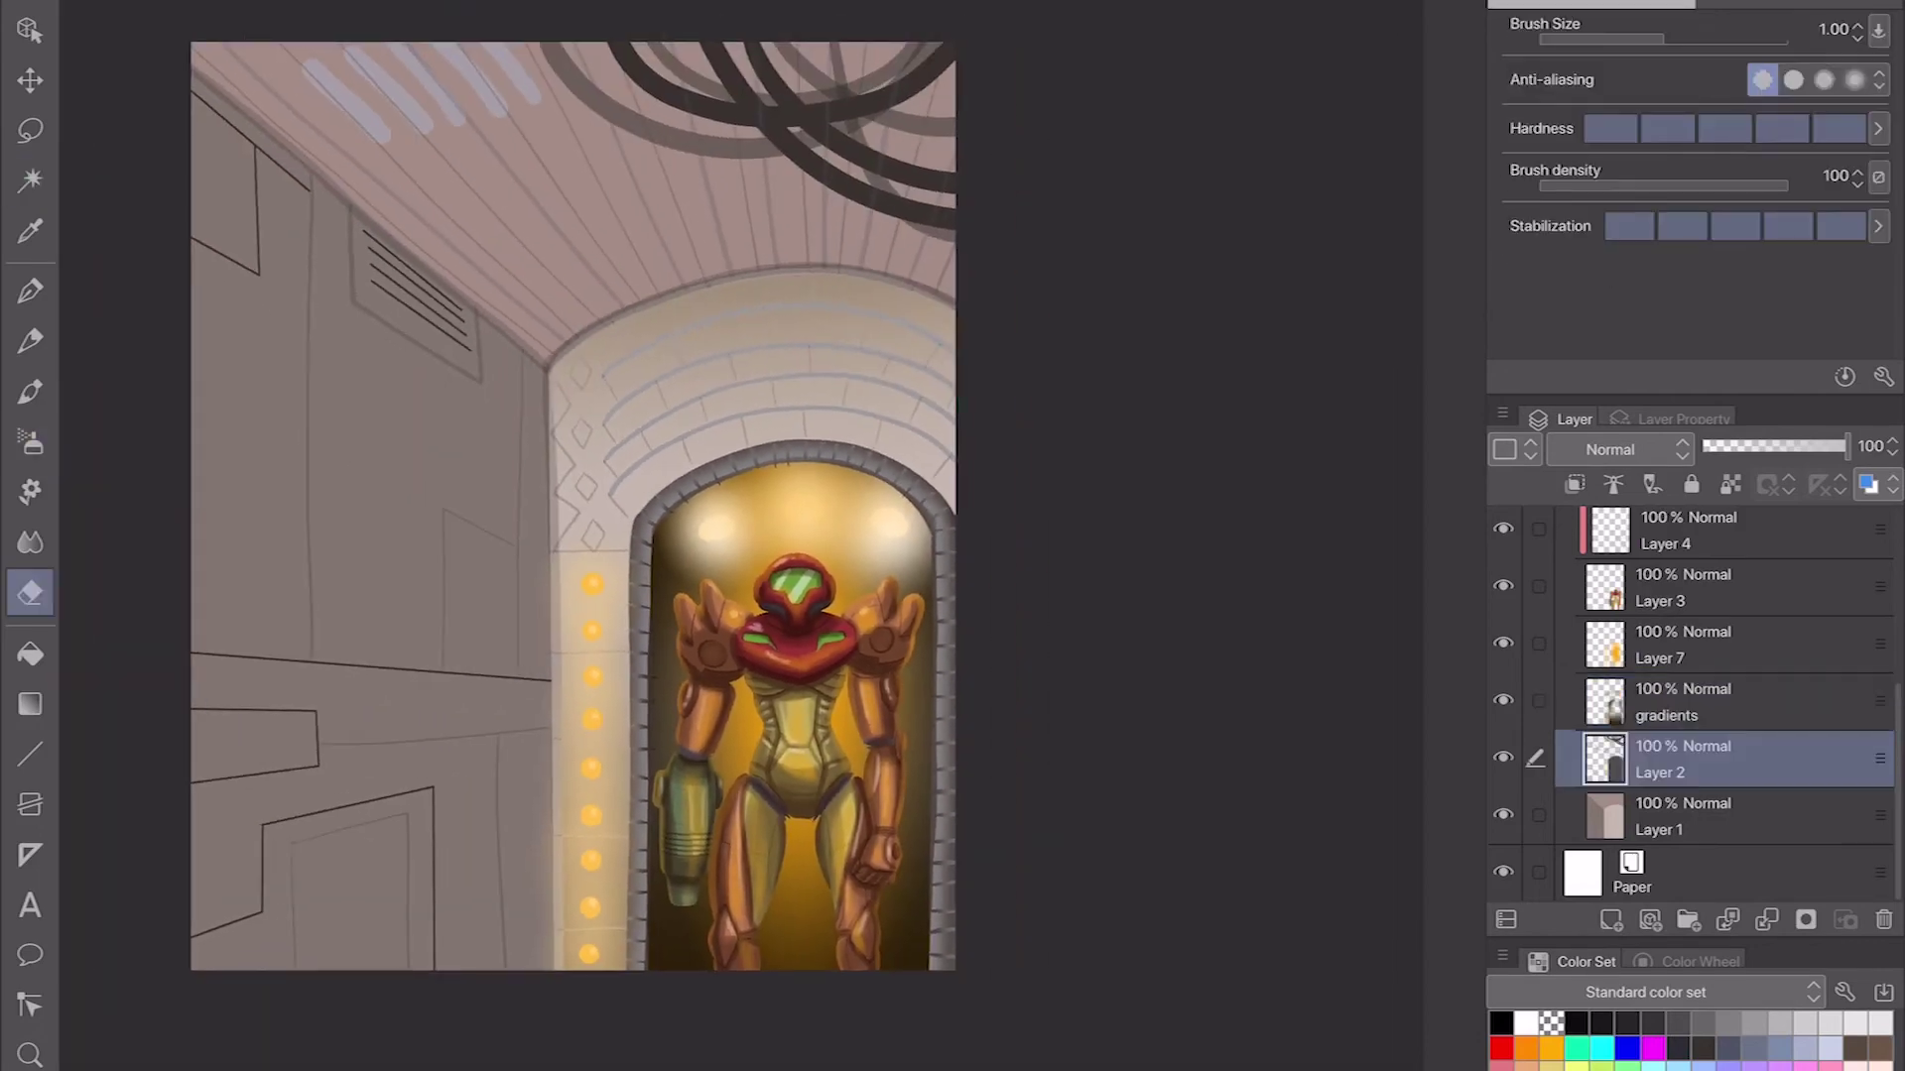
pyautogui.press('w')
pyautogui.click(367, 516)
pyautogui.click(1687, 816)
pyautogui.click(1686, 702)
pyautogui.press('g')
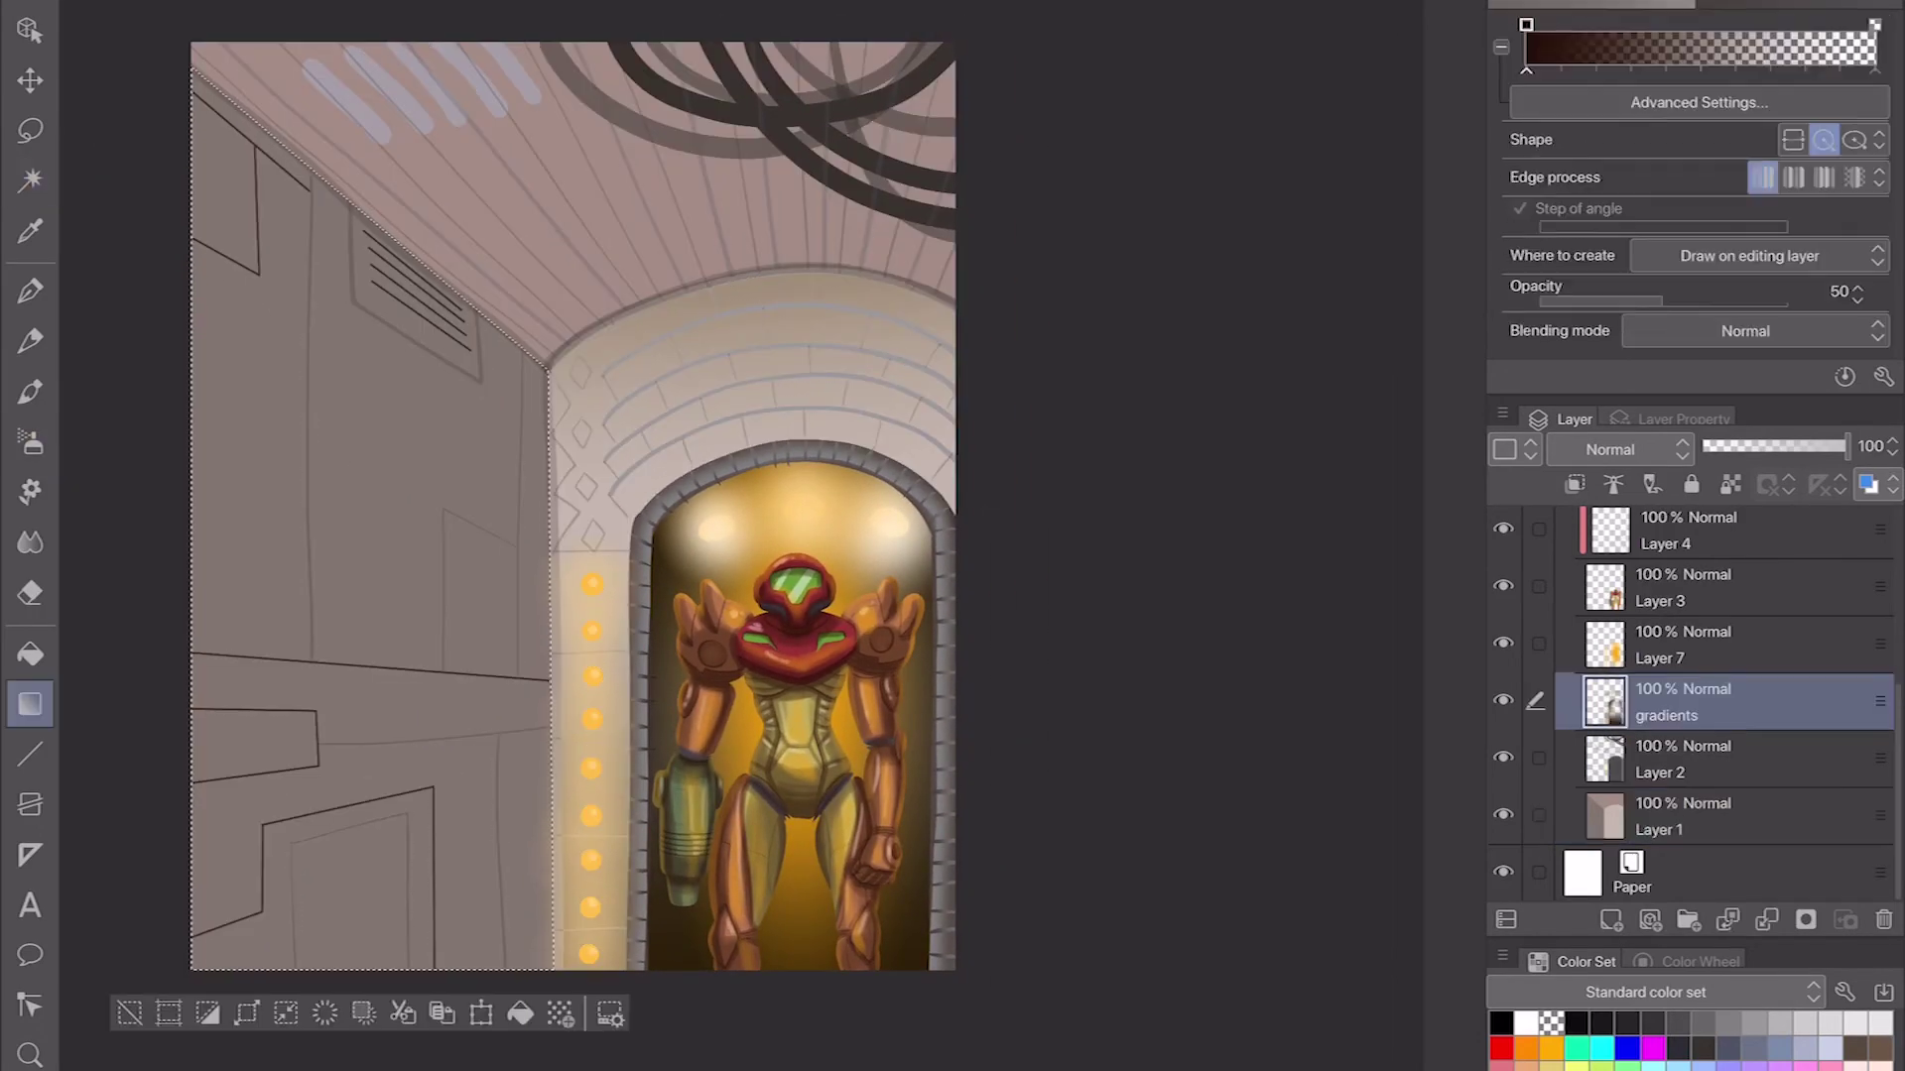
pyautogui.moveTo(367, 982); pyautogui.dragTo(367, 556)
pyautogui.moveTo(297, 80); pyautogui.dragTo(416, 397)
# Step: Select the planked ceiling, darken it from its outer corner with a straight dark-brown-to-transparent gradient, and clear the selection
pyautogui.press('w')
pyautogui.click(1686, 816)
pyautogui.click(635, 159)
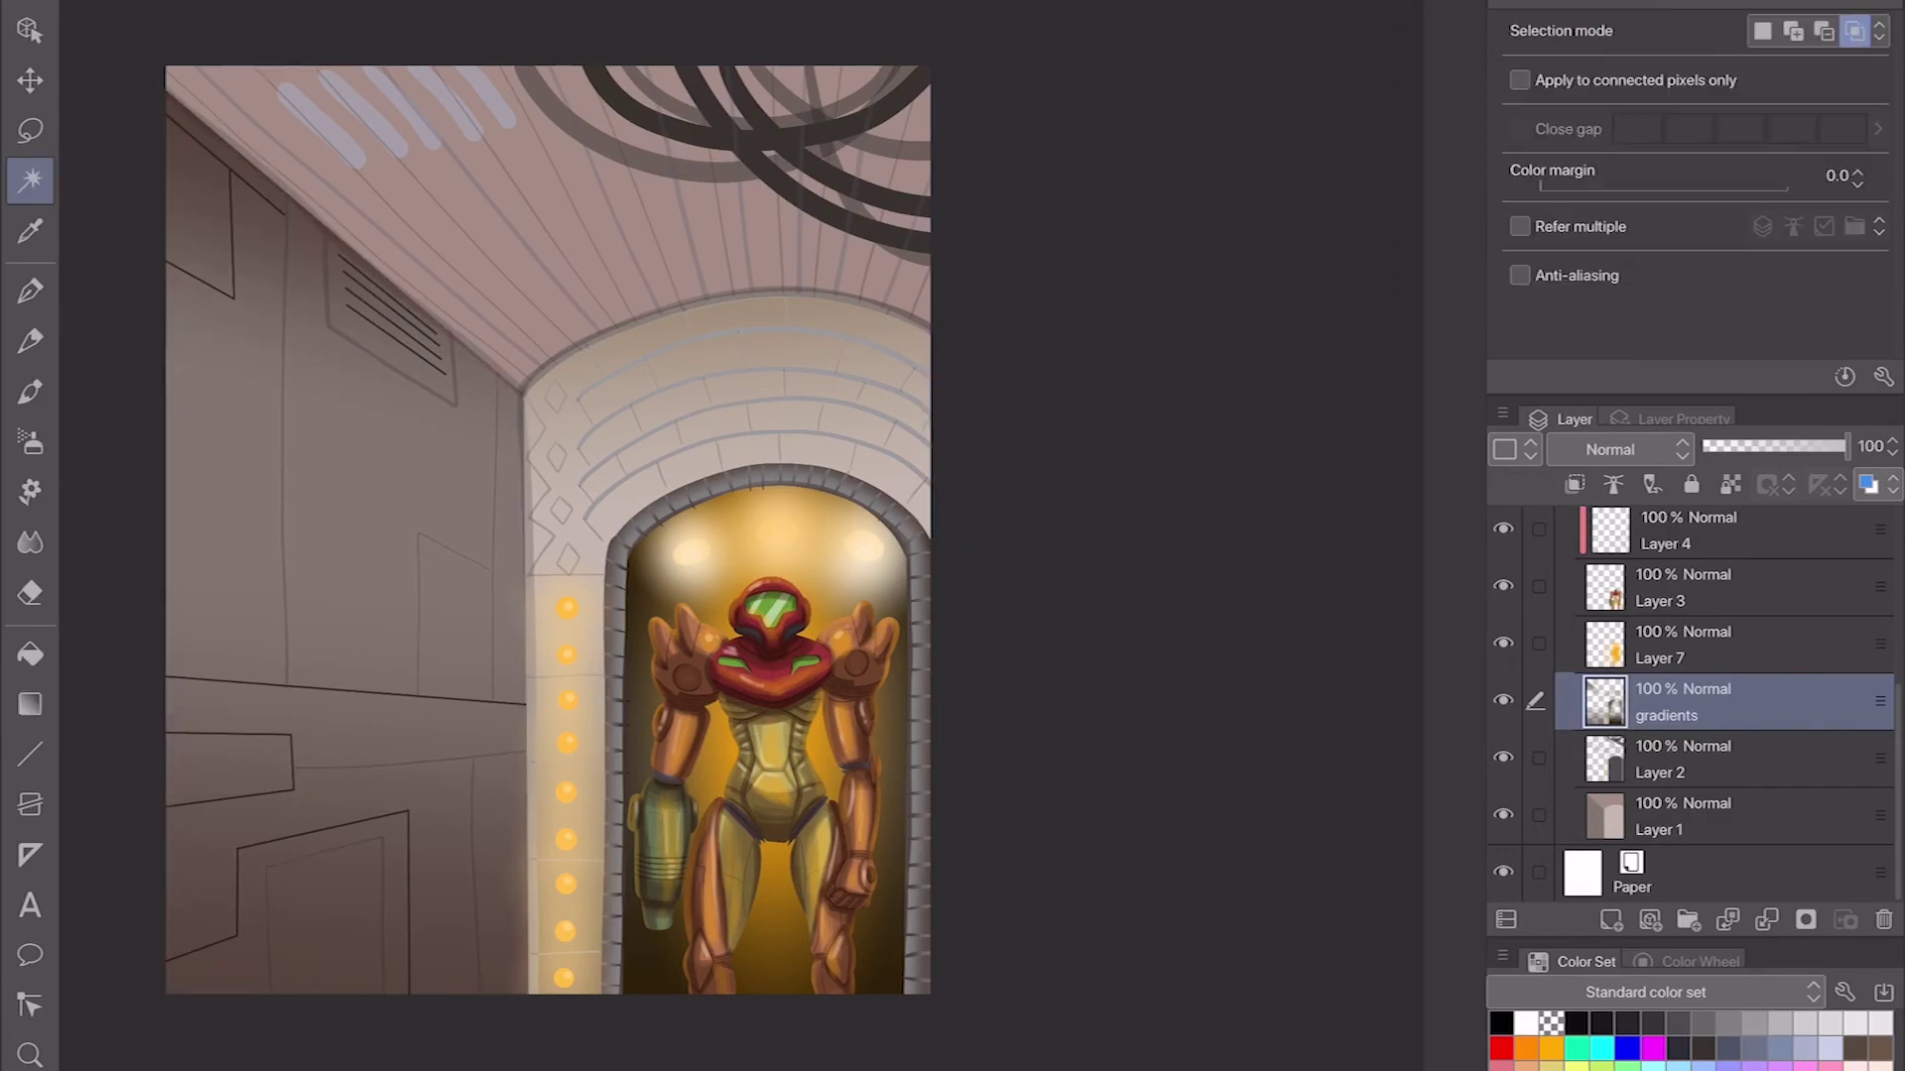
pyautogui.press('g')
pyautogui.click(1686, 702)
pyautogui.moveTo(536, 119); pyautogui.dragTo(595, 328)
pyautogui.scroll(-2, 545, 535)
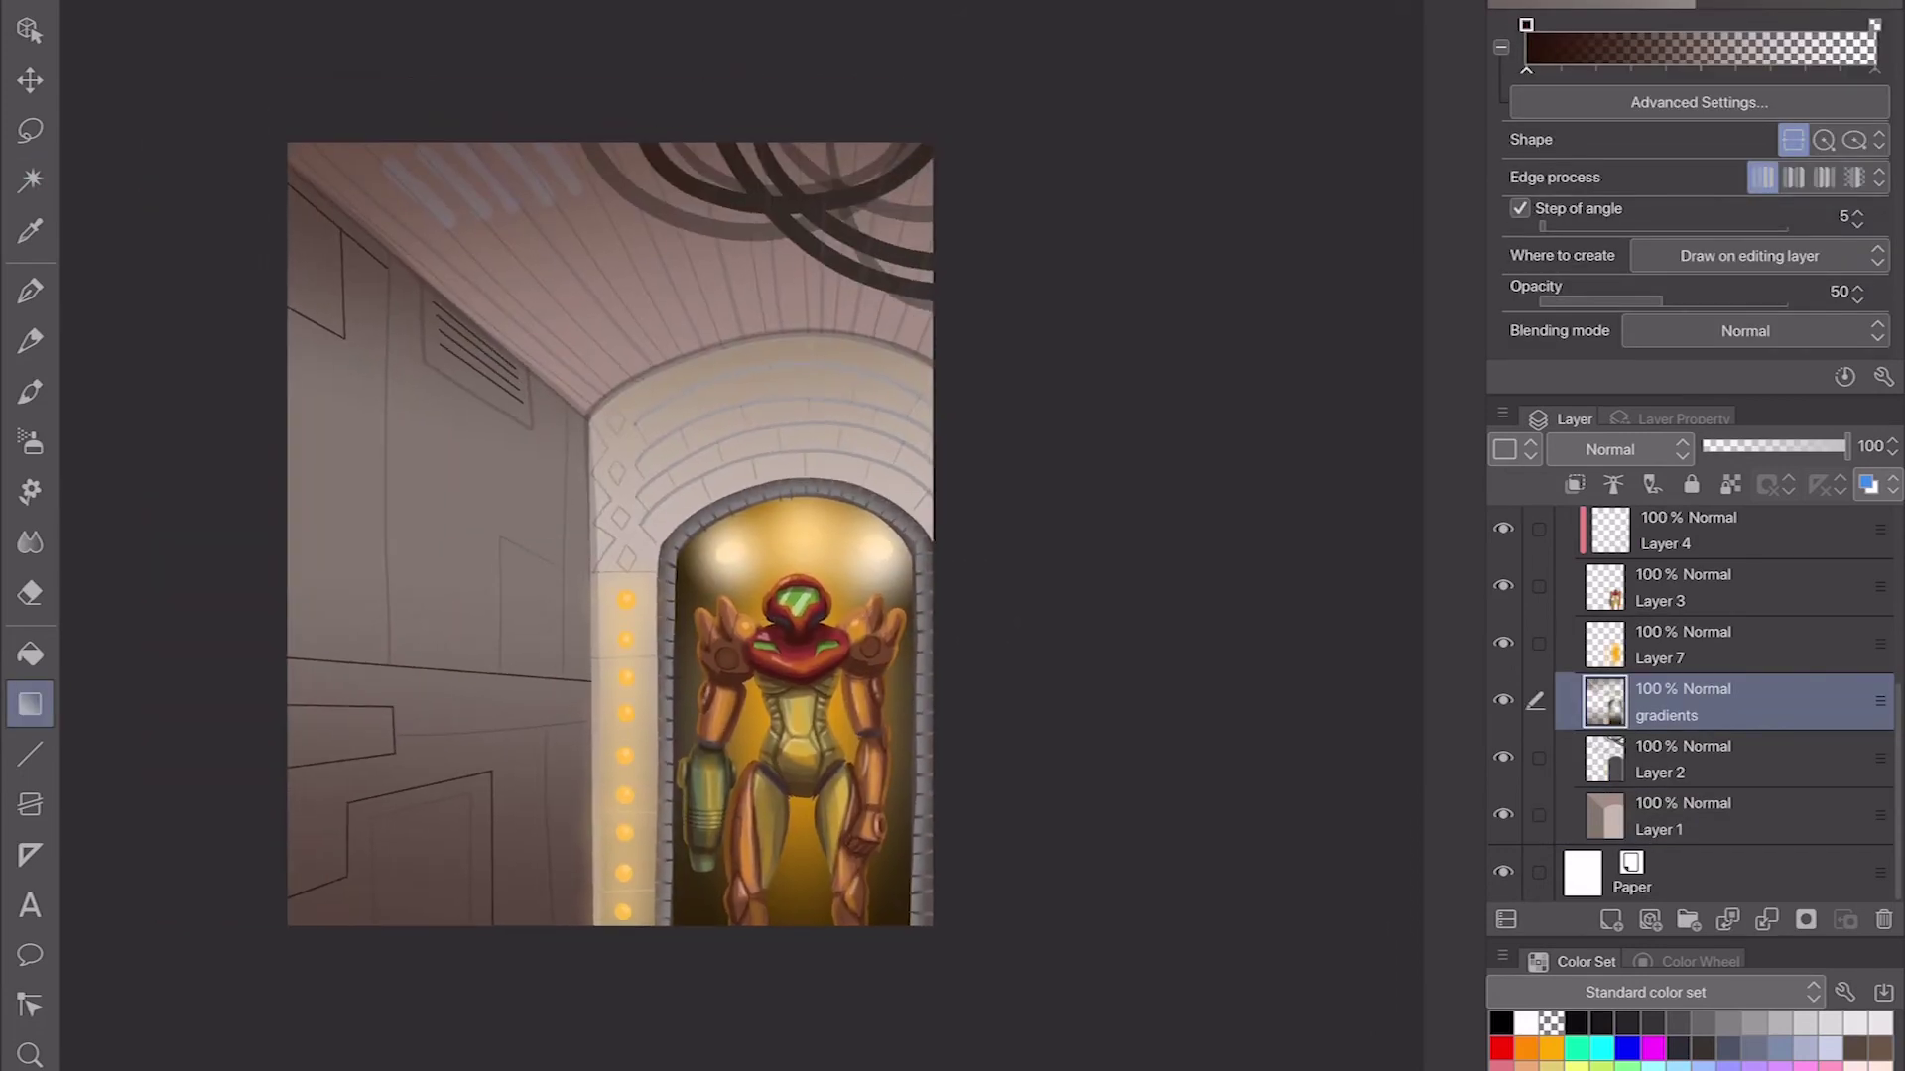
pyautogui.hotkey('ctrl', 'd')
# Step: Make the foreground folder visible and expand its contents
pyautogui.click(1686, 759)
pyautogui.scroll(4, 1726, 704)
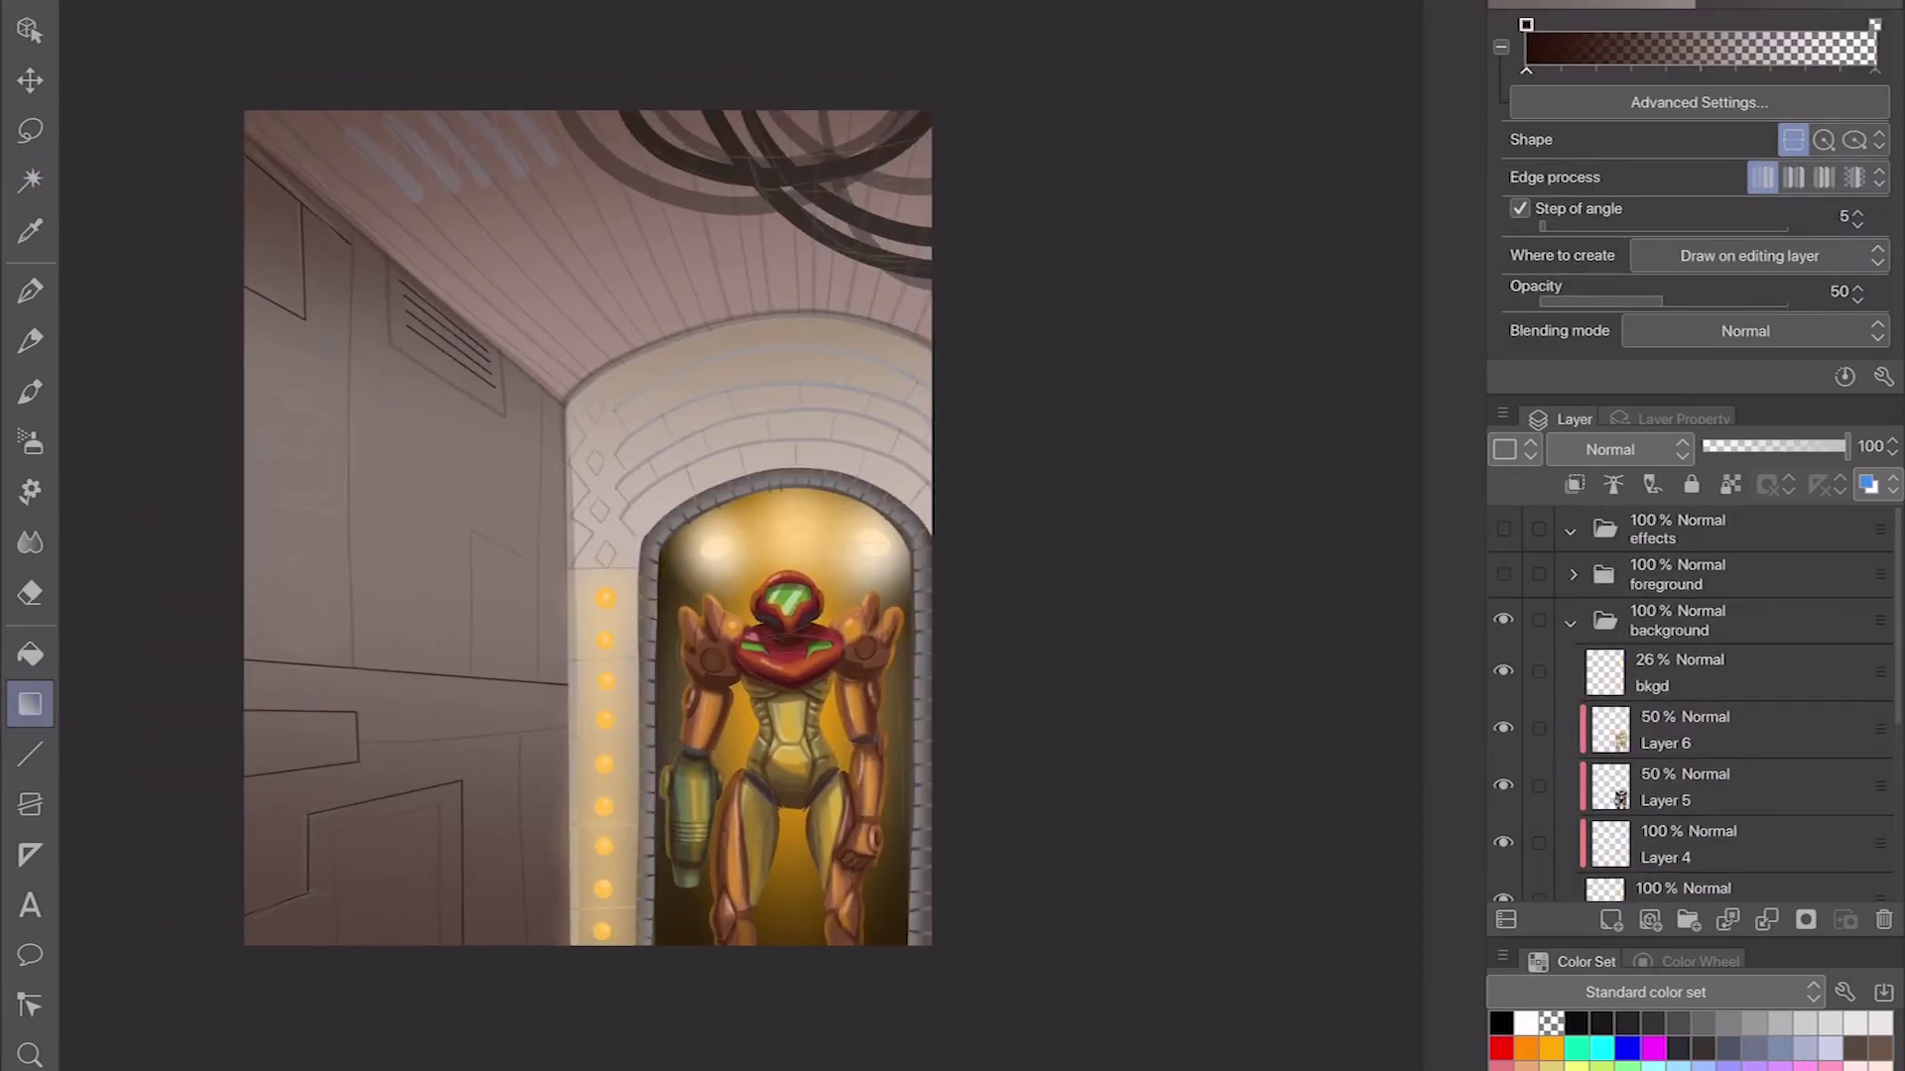
pyautogui.click(1504, 574)
pyautogui.scroll(5, 491, 288)
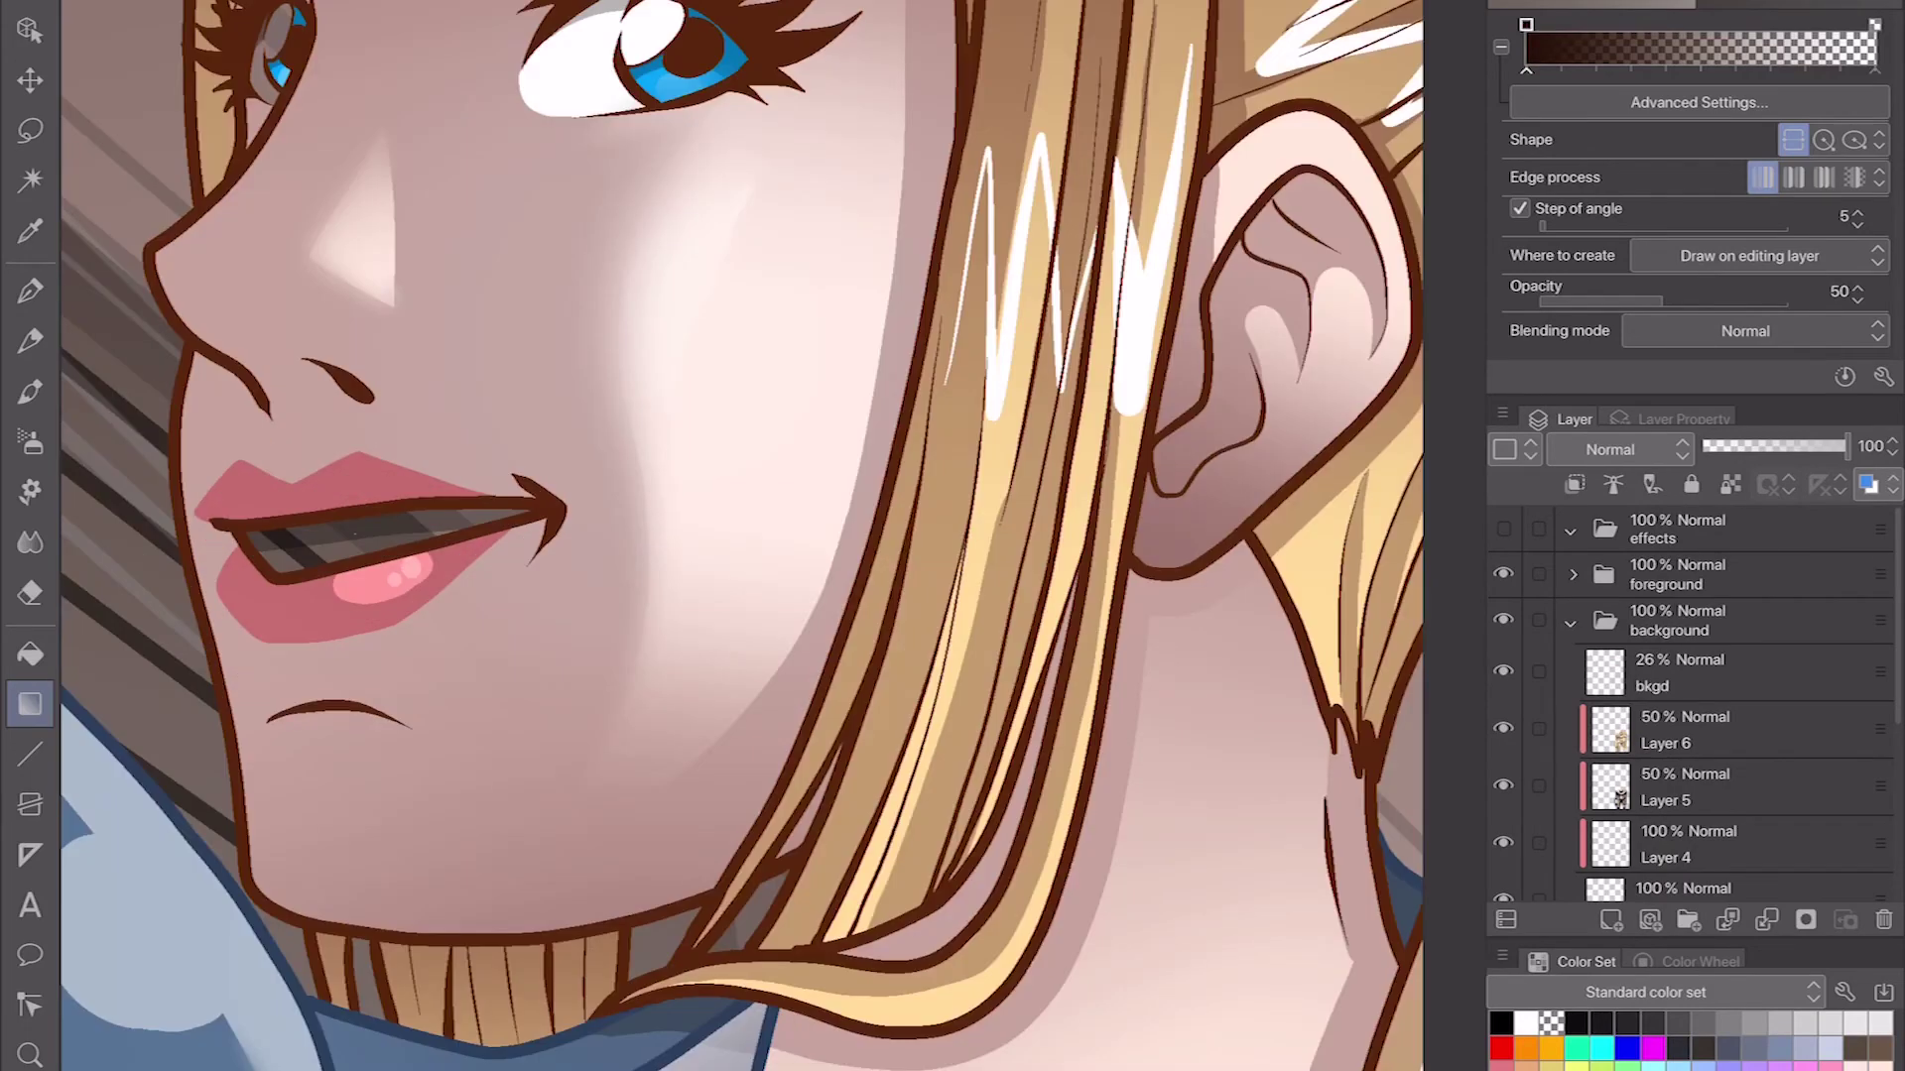
pyautogui.click(1573, 574)
# Step: Fill the gap between the woman's lips with white for her teeth, and save the illustration
pyautogui.press('p')
pyautogui.scroll(2, 694, 595)
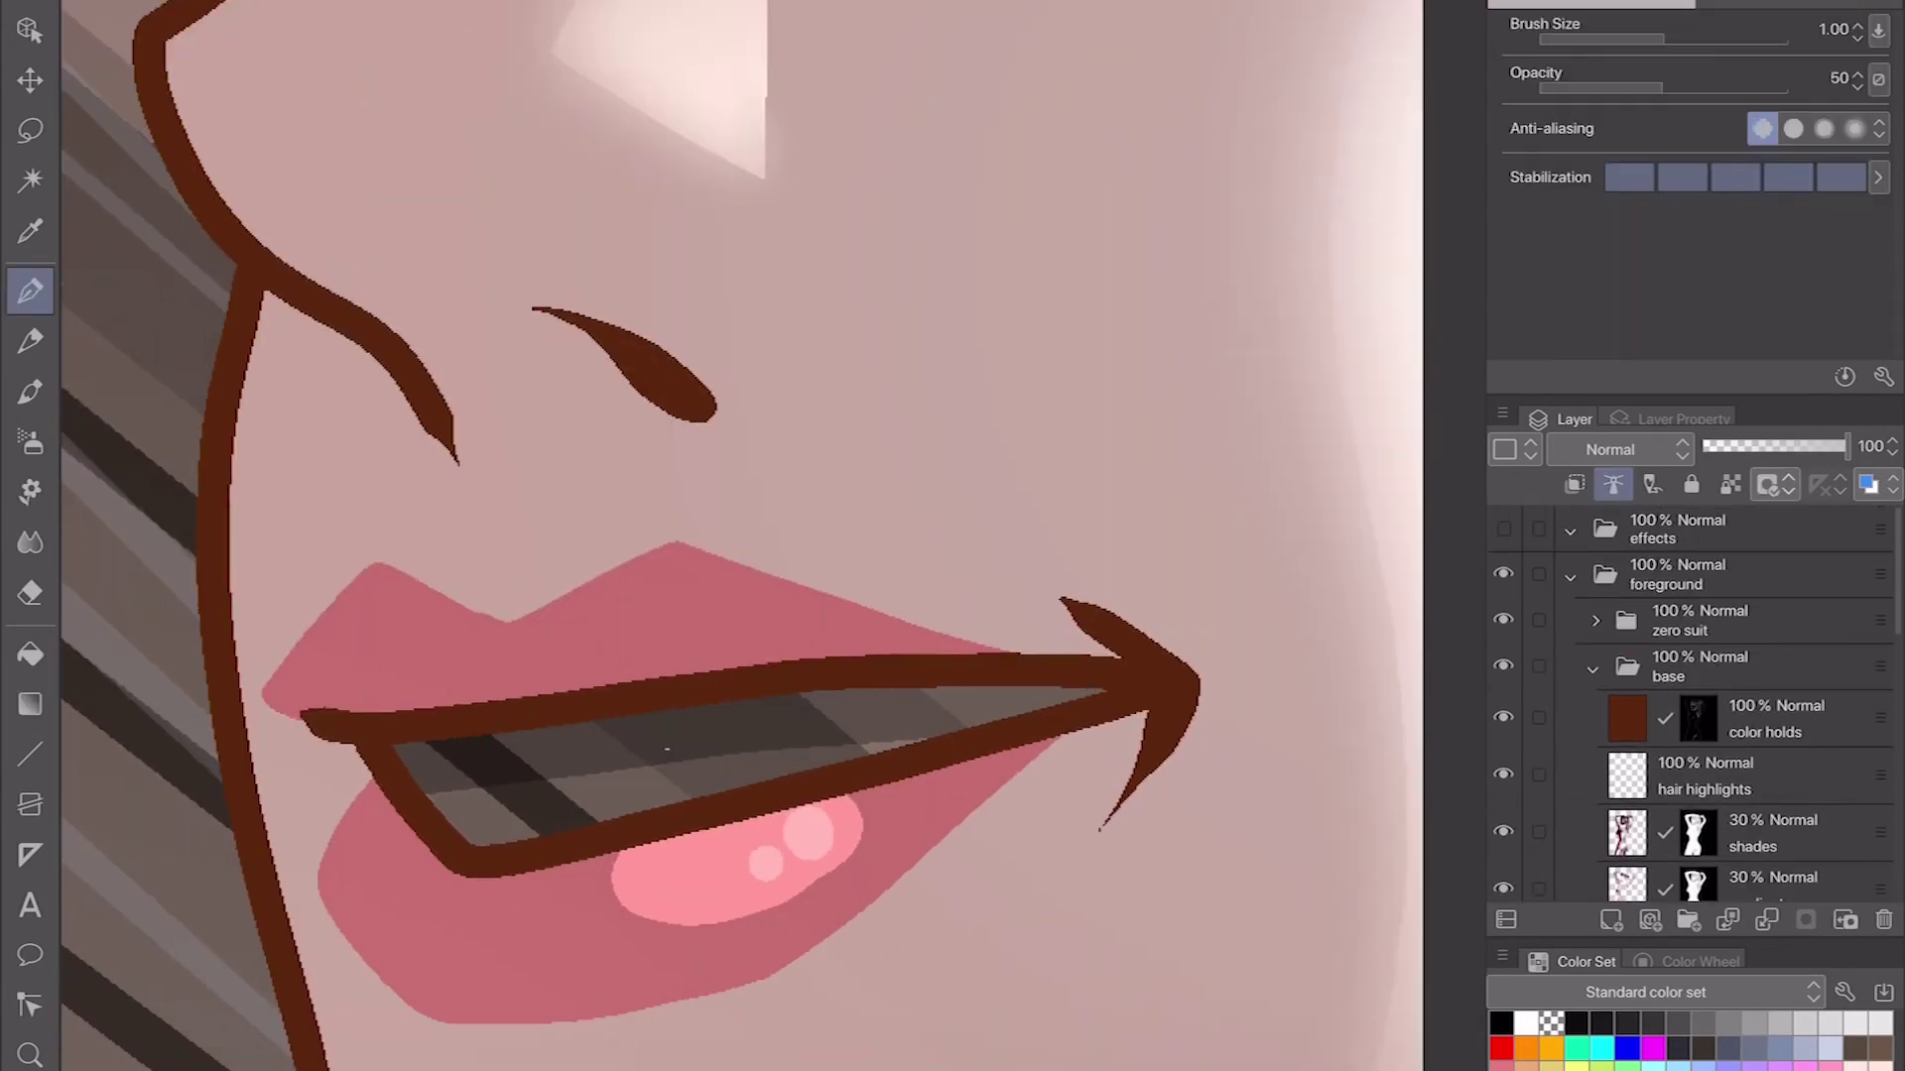
pyautogui.press('g')
pyautogui.click(1526, 1022)
pyautogui.click(724, 749)
pyautogui.scroll(3, 595, 396)
pyautogui.click(501, 536)
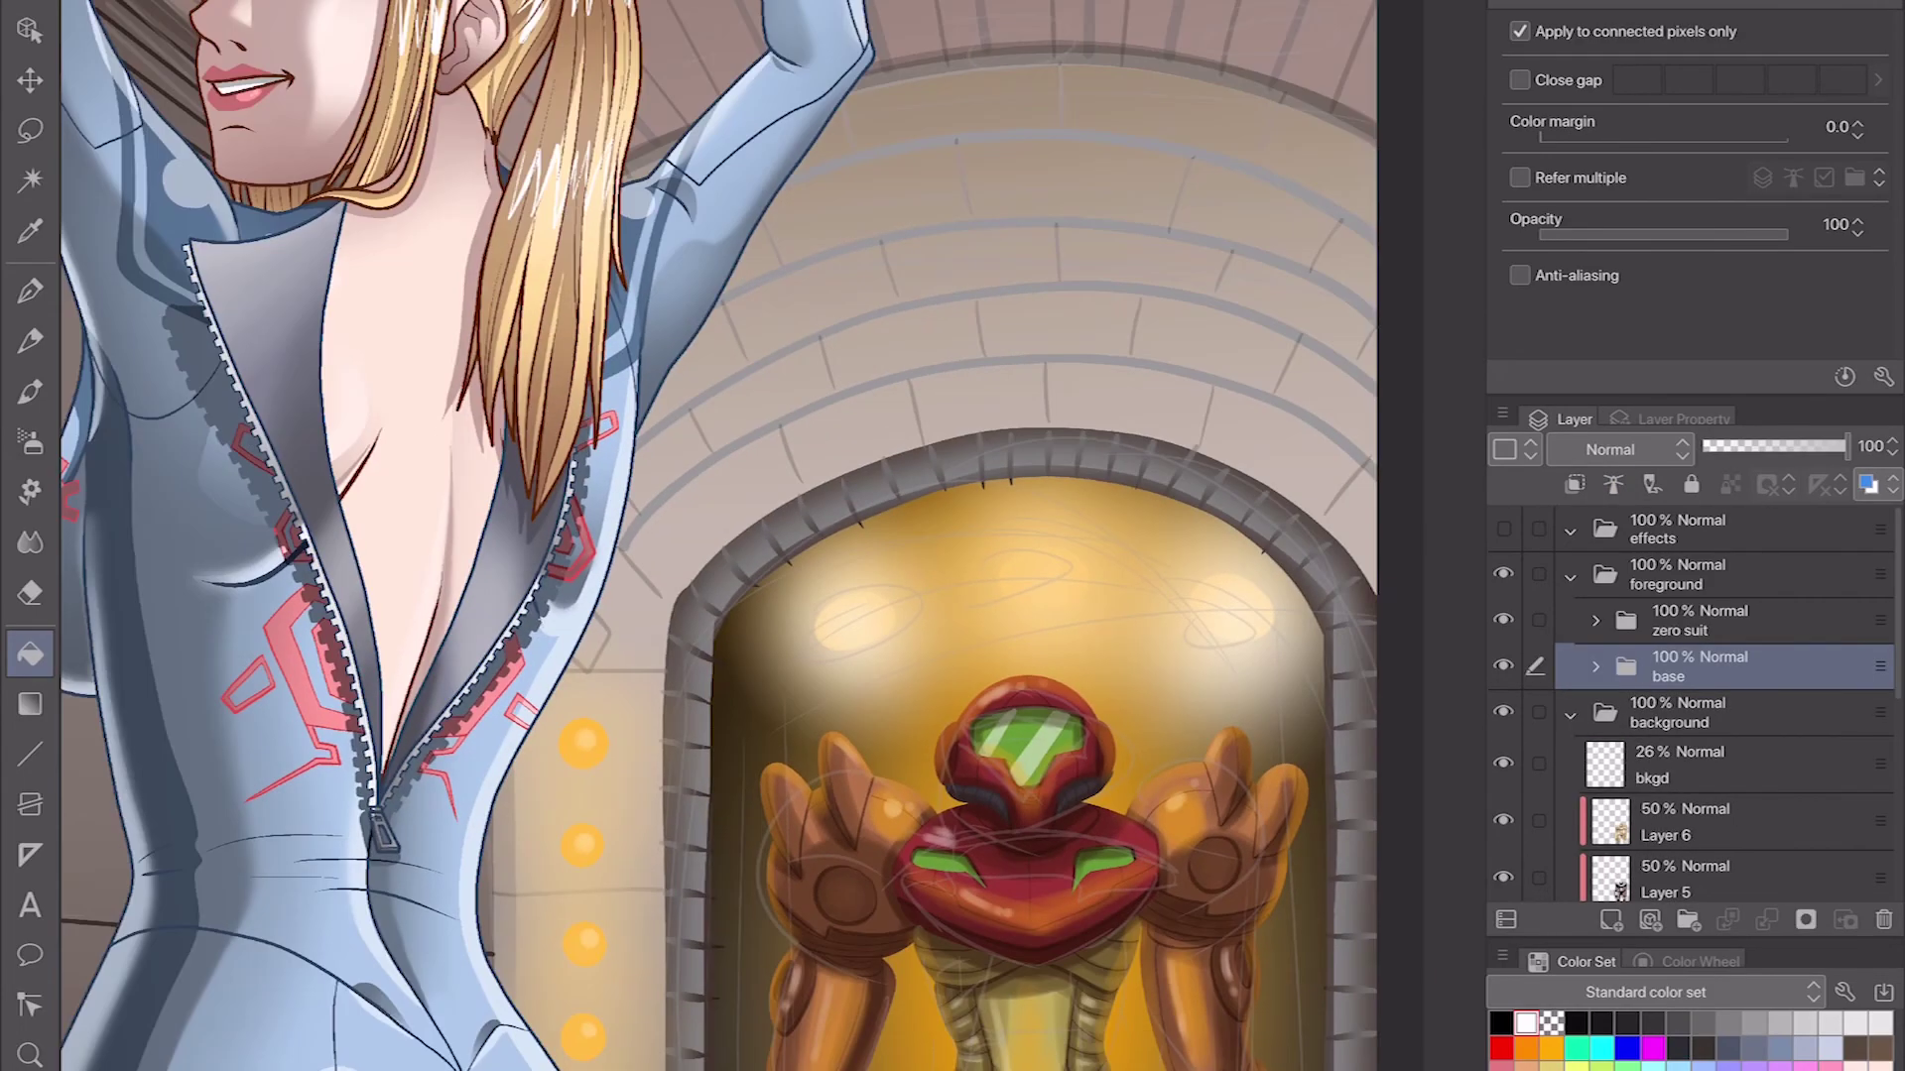
pyautogui.hotkey('ctrl', '0')
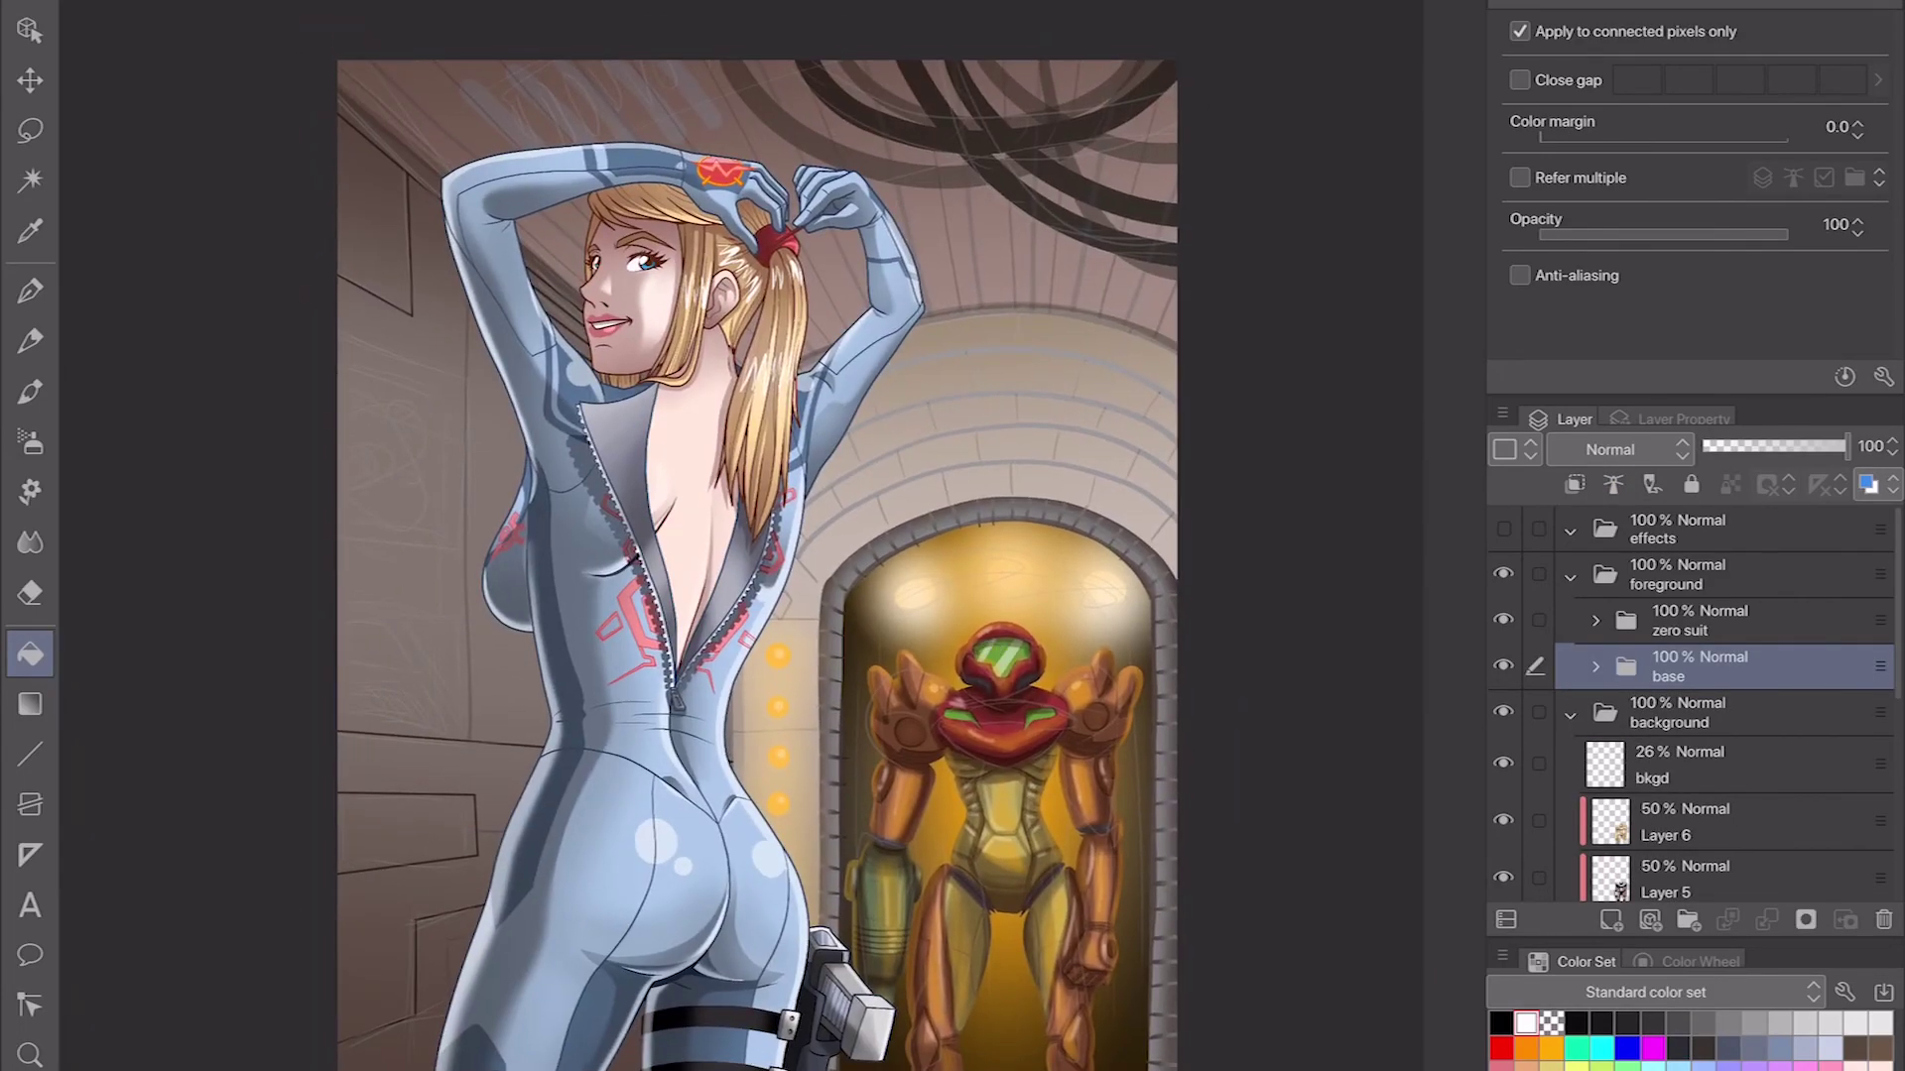
pyautogui.hotkey('ctrl', 's')
# Step: Add a layer at 70% opacity below bkgd and outline a pale-yellow four-sided panel on the side wall with straight lines
pyautogui.hotkey('ctrl', 'shift', 'n')
pyautogui.scroll(5, 794, 496)
pyautogui.press('u')
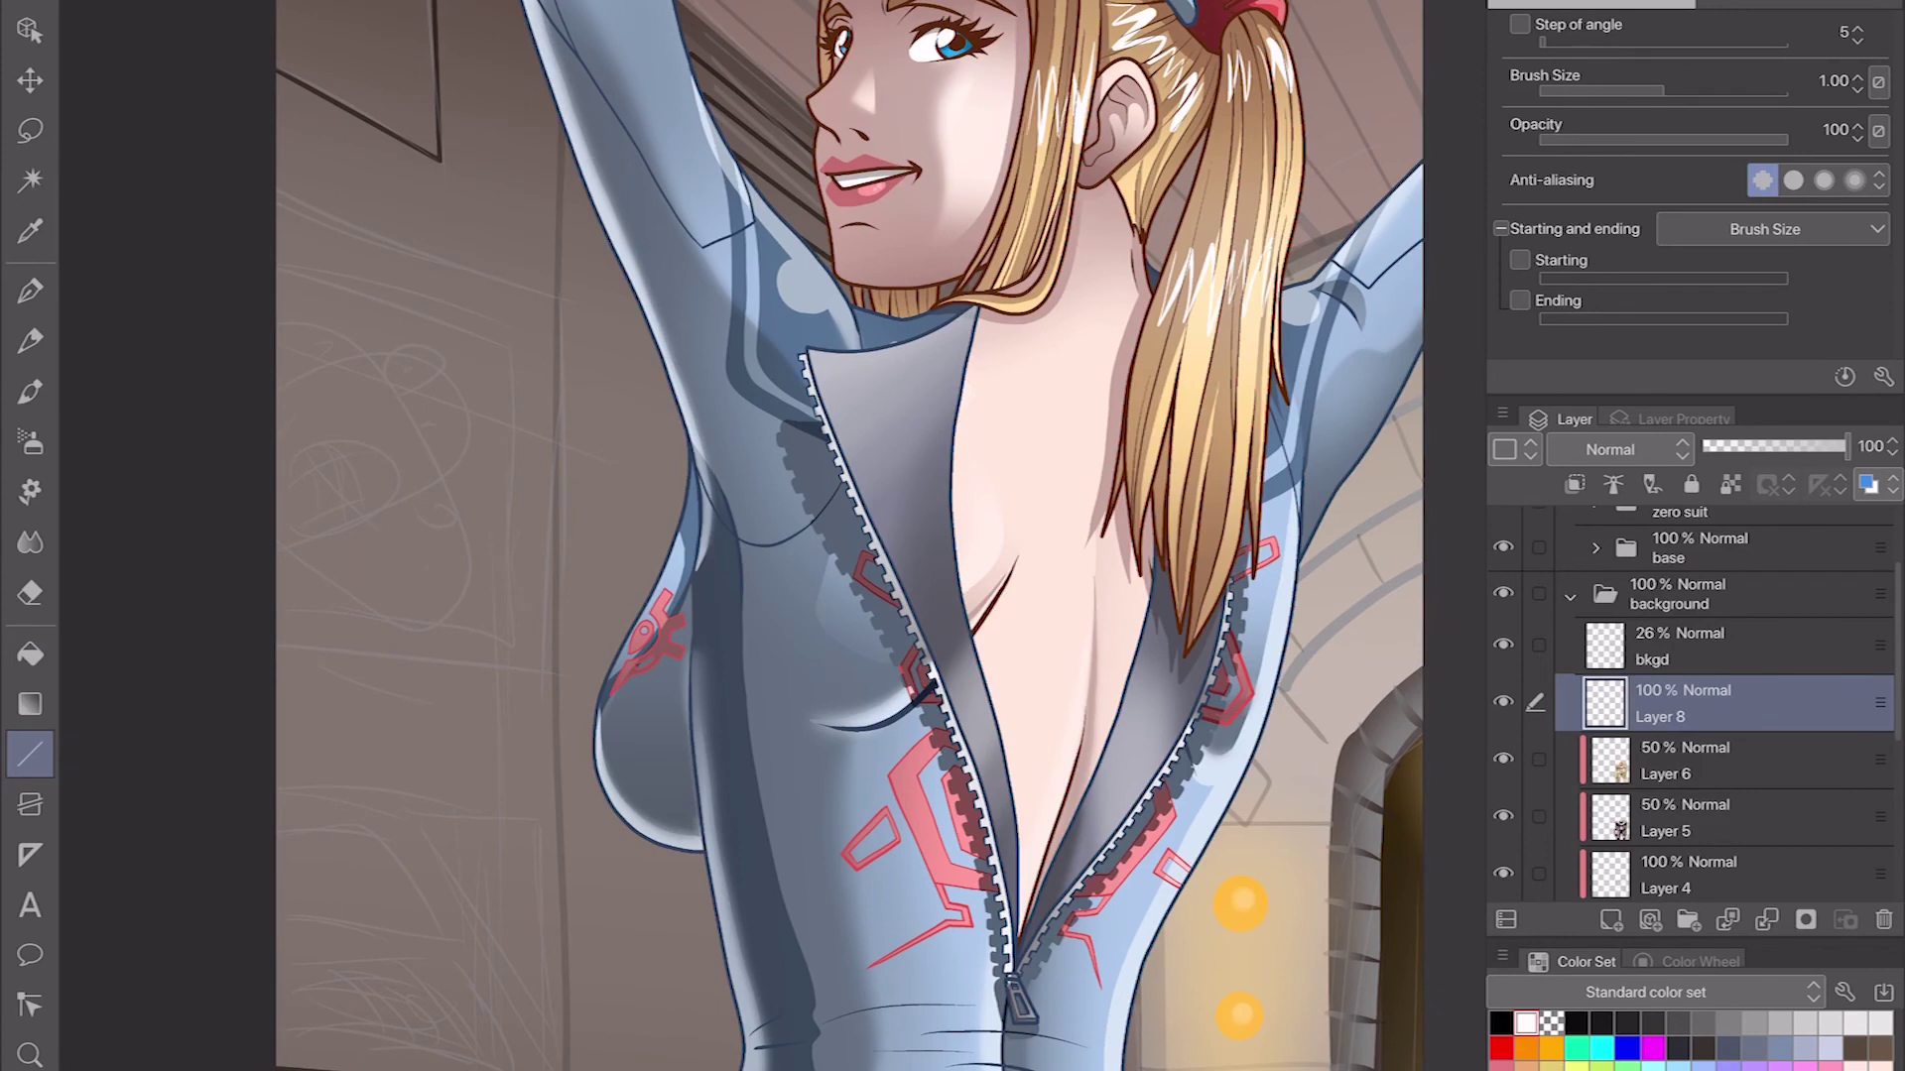
pyautogui.moveTo(276, 189)
pyautogui.mouseDown()
pyautogui.moveTo(600, 307)
pyautogui.moveTo(607, 678)
pyautogui.moveTo(277, 654)
pyautogui.mouseUp()
# Step: Lower the foreground folder's opacity to 10% and fill the outlined wall panel on Layer 8 with pale yellow
pyautogui.click(1687, 574)
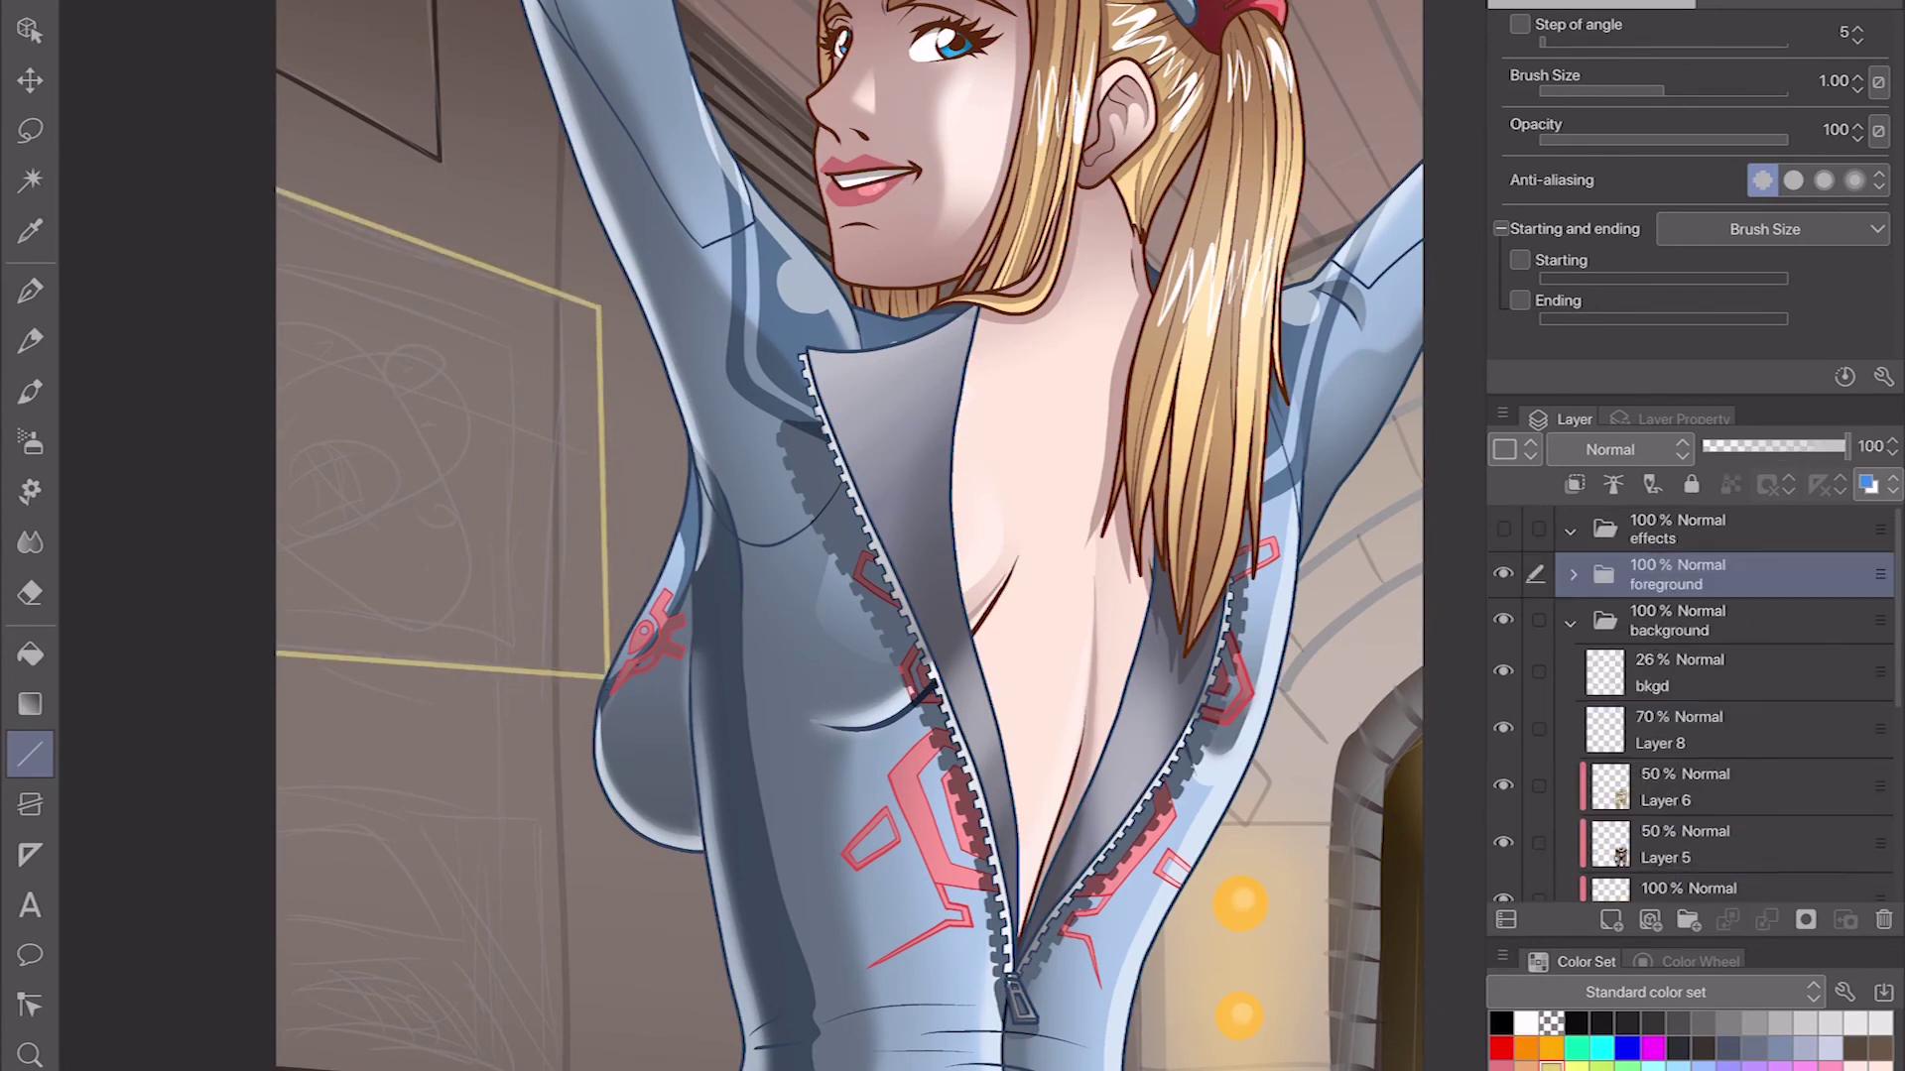
pyautogui.moveTo(1846, 447); pyautogui.dragTo(1717, 446)
pyautogui.press('g')
pyautogui.click(1686, 729)
pyautogui.click(436, 436)
pyautogui.scroll(-4, 843, 536)
# Step: Outline a second four-sided panel below the yellow one on the side wall and fill it with orange
pyautogui.press('u')
pyautogui.moveTo(261, 376)
pyautogui.mouseDown()
pyautogui.moveTo(636, 383)
pyautogui.moveTo(630, 705)
pyautogui.moveTo(261, 697)
pyautogui.mouseUp()
pyautogui.press('g')
pyautogui.click(446, 540)
pyautogui.scroll(-3, 834, 561)
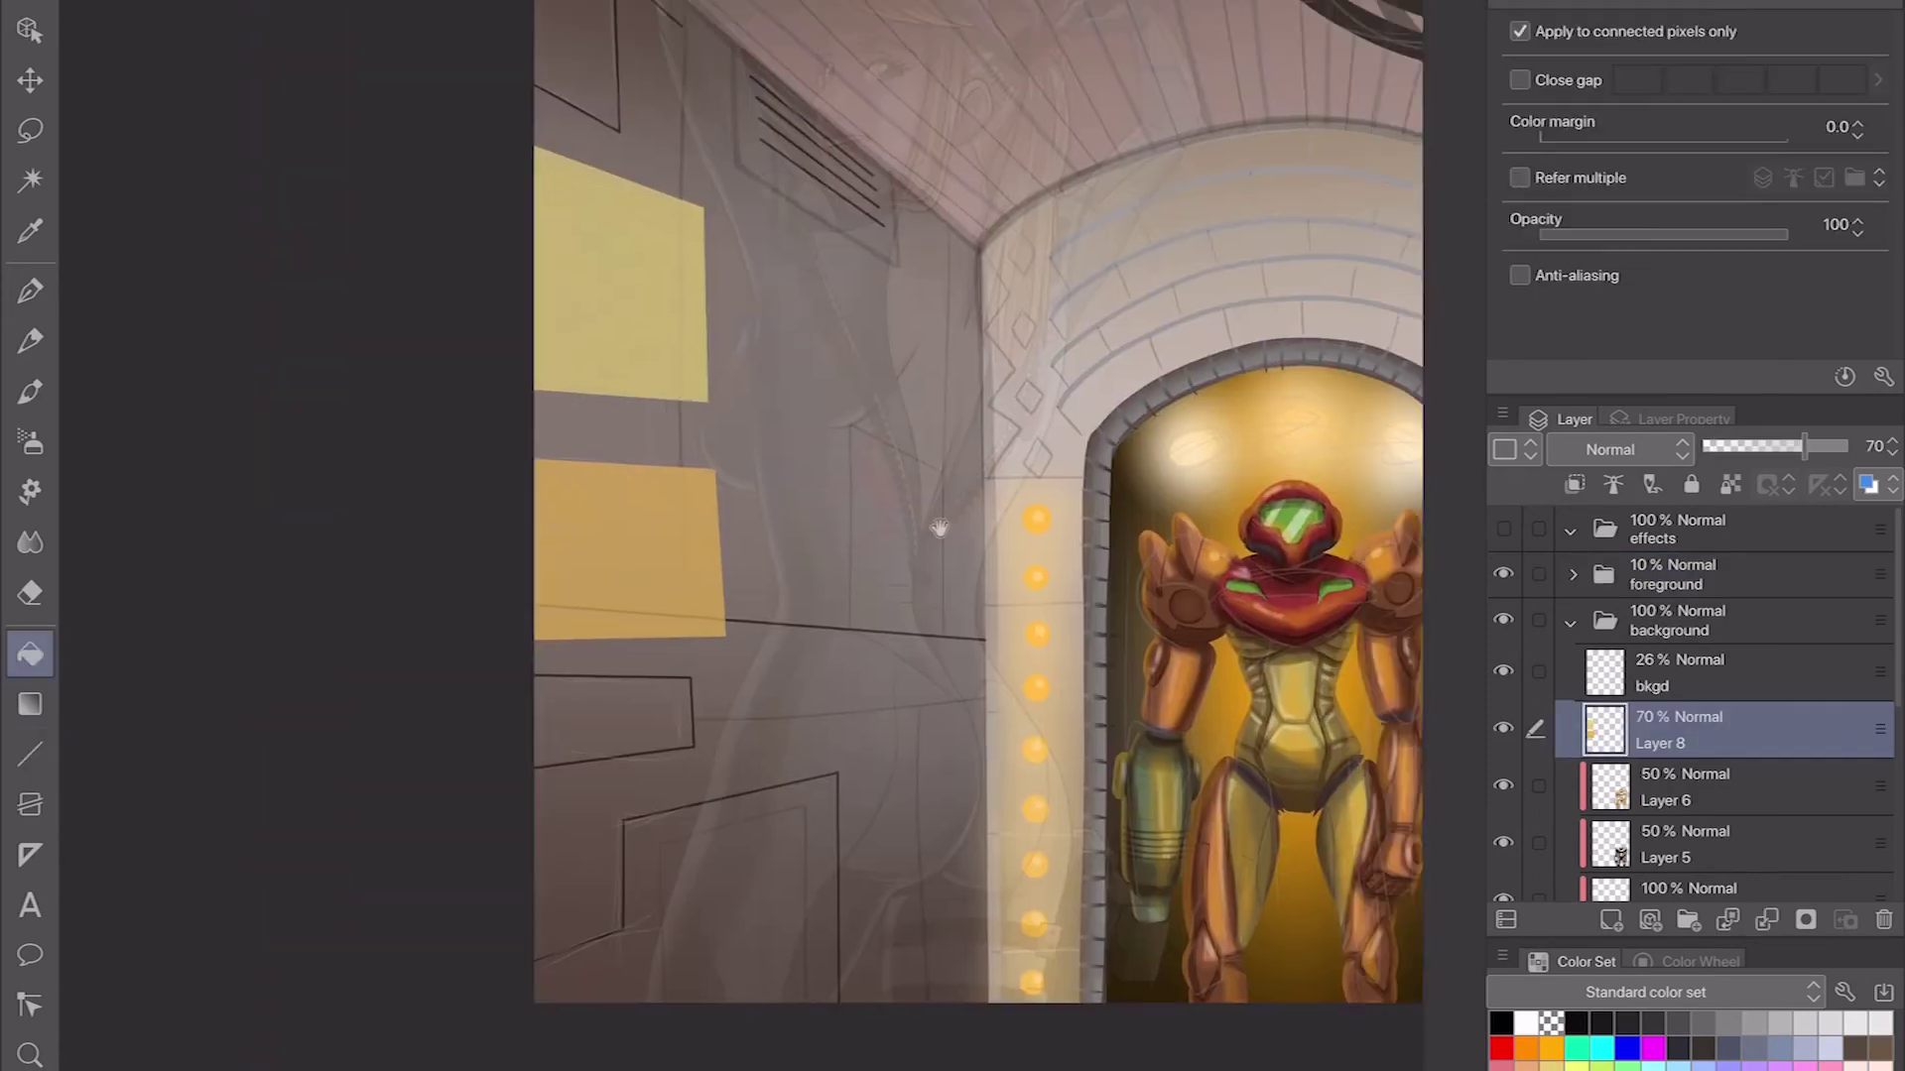
# Step: Draw two overlapping orange rectangles and one red rectangle at 50 opacity on the brick wall above the doorway
pyautogui.scroll(3, 939, 527)
pyautogui.press('u')
pyautogui.click(1836, 126)
pyautogui.click(1662, 244)
pyautogui.moveTo(577, 247); pyautogui.dragTo(950, 438)
pyautogui.moveTo(862, 351); pyautogui.dragTo(1115, 496)
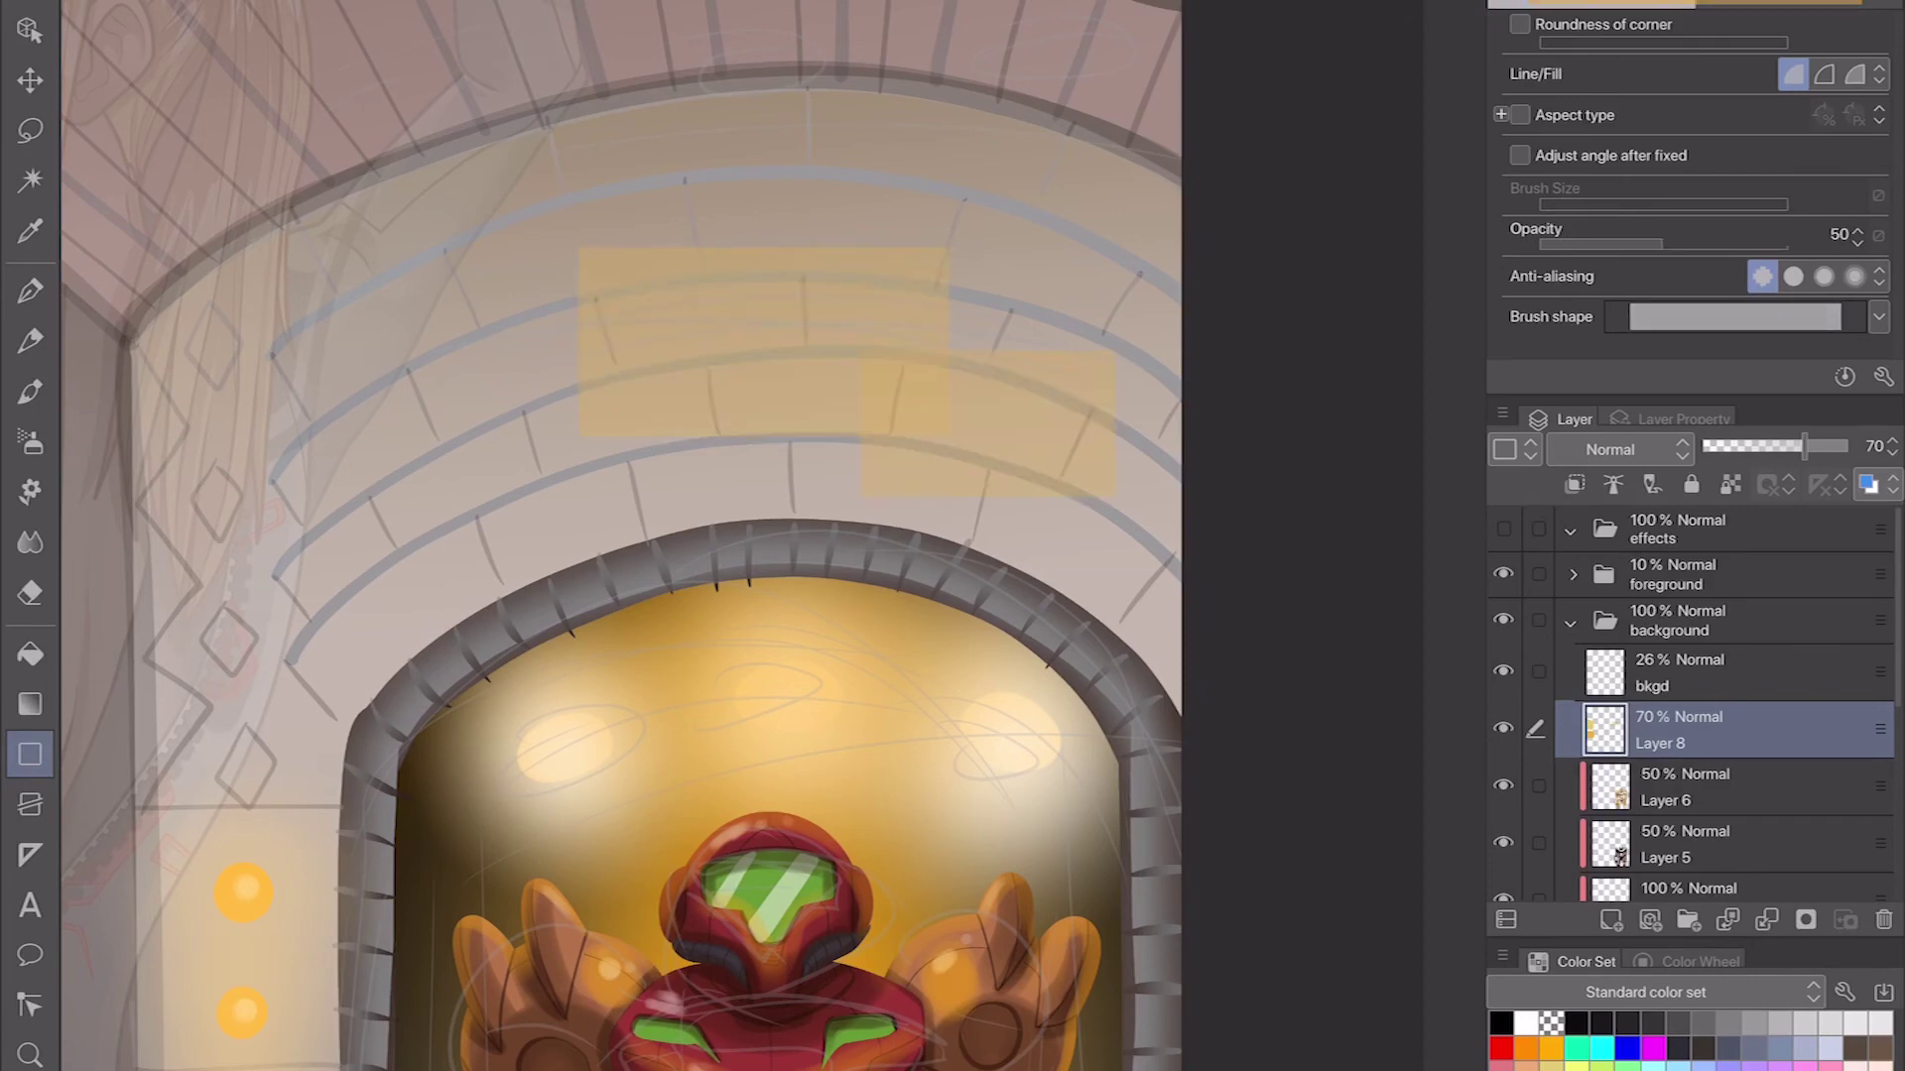
pyautogui.moveTo(353, 475); pyautogui.dragTo(617, 626)
pyautogui.scroll(-3, 823, 526)
# Step: Draw a row of five small yellow-green bars above the rectangles on the arch wall
pyautogui.scroll(4, 823, 526)
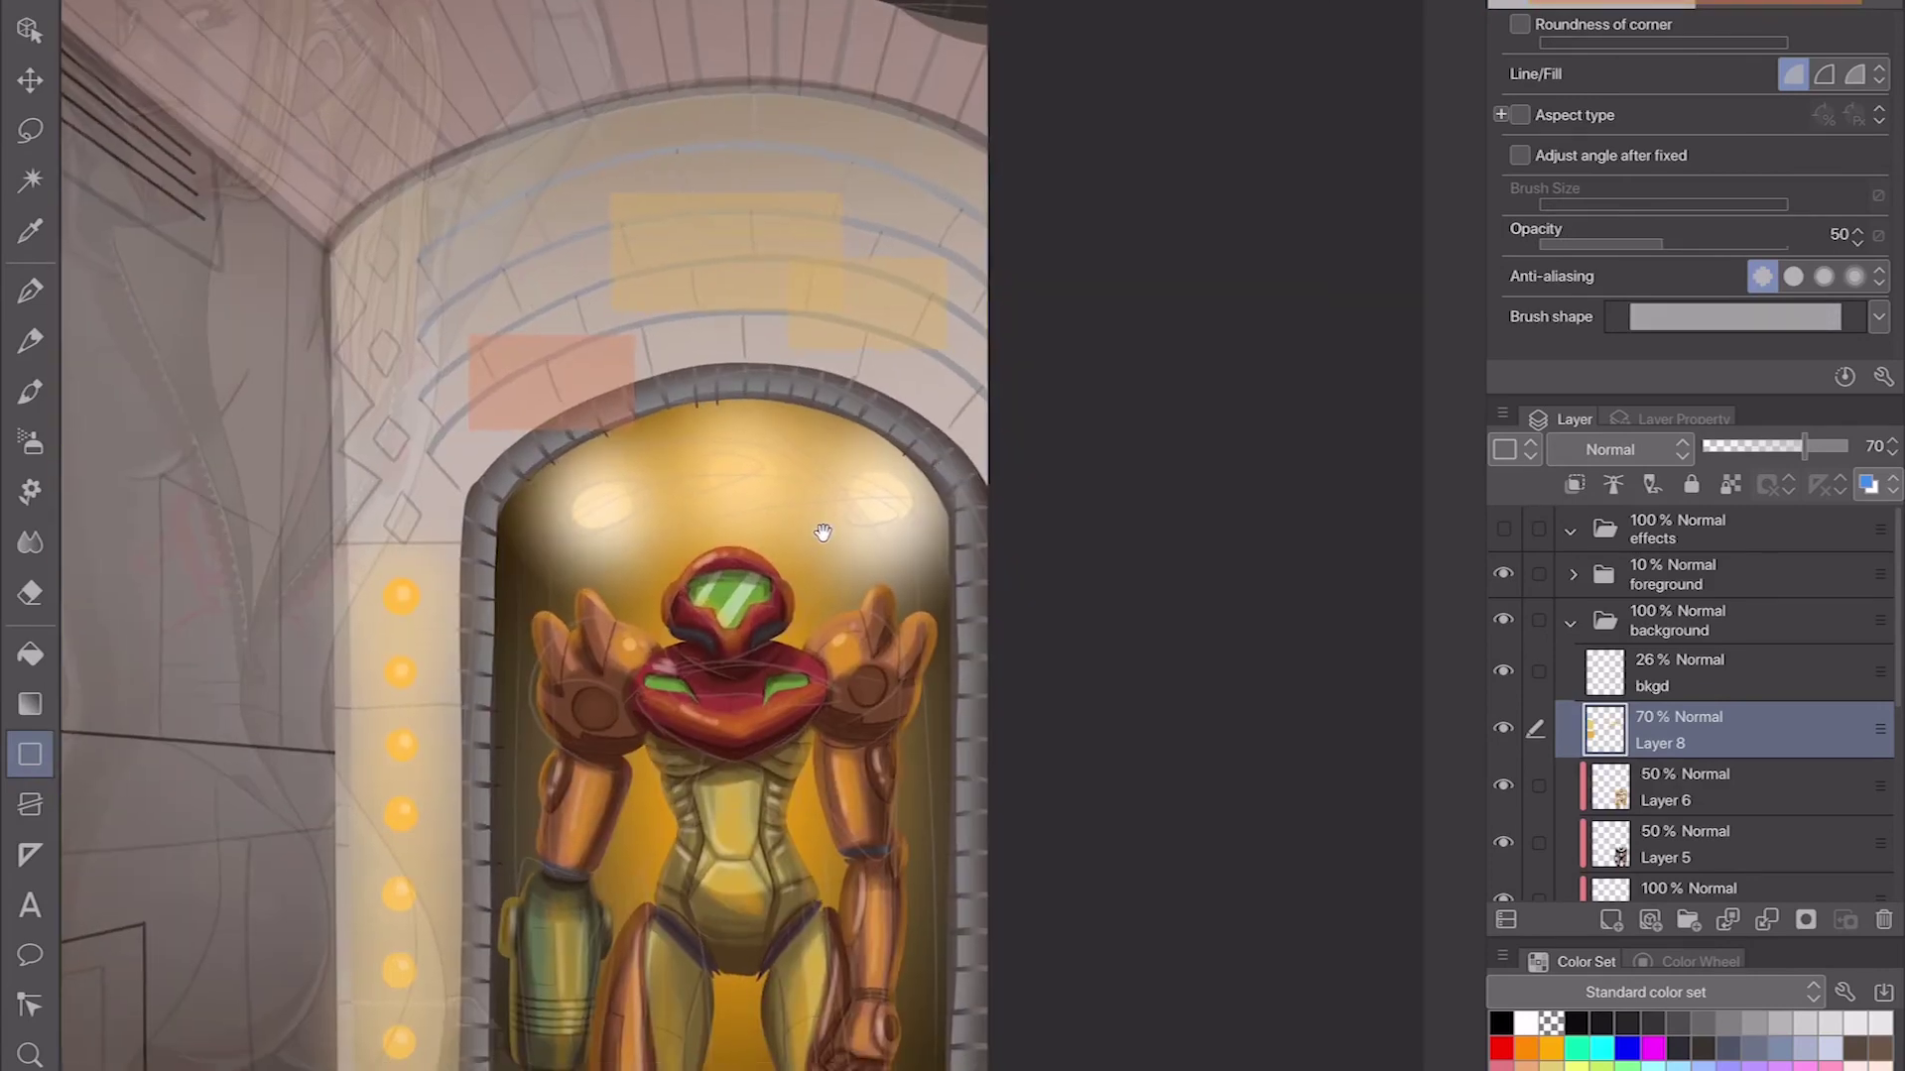
pyautogui.moveTo(555, 298)
pyautogui.mouseDown()
pyautogui.moveTo(905, 688)
pyautogui.moveTo(613, 321)
pyautogui.moveTo(747, 320)
pyautogui.mouseUp()
pyautogui.moveTo(800, 290); pyautogui.dragTo(900, 320)
pyautogui.moveTo(946, 292); pyautogui.dragTo(1052, 320)
pyautogui.moveTo(1098, 290); pyautogui.dragTo(1209, 323)
pyautogui.scroll(-4, 1151, 318)
# Step: Draw an orange spiral sun emblem beside the large orange rectangle with a 2.50 pen at 50 opacity
pyautogui.scroll(4, 1151, 317)
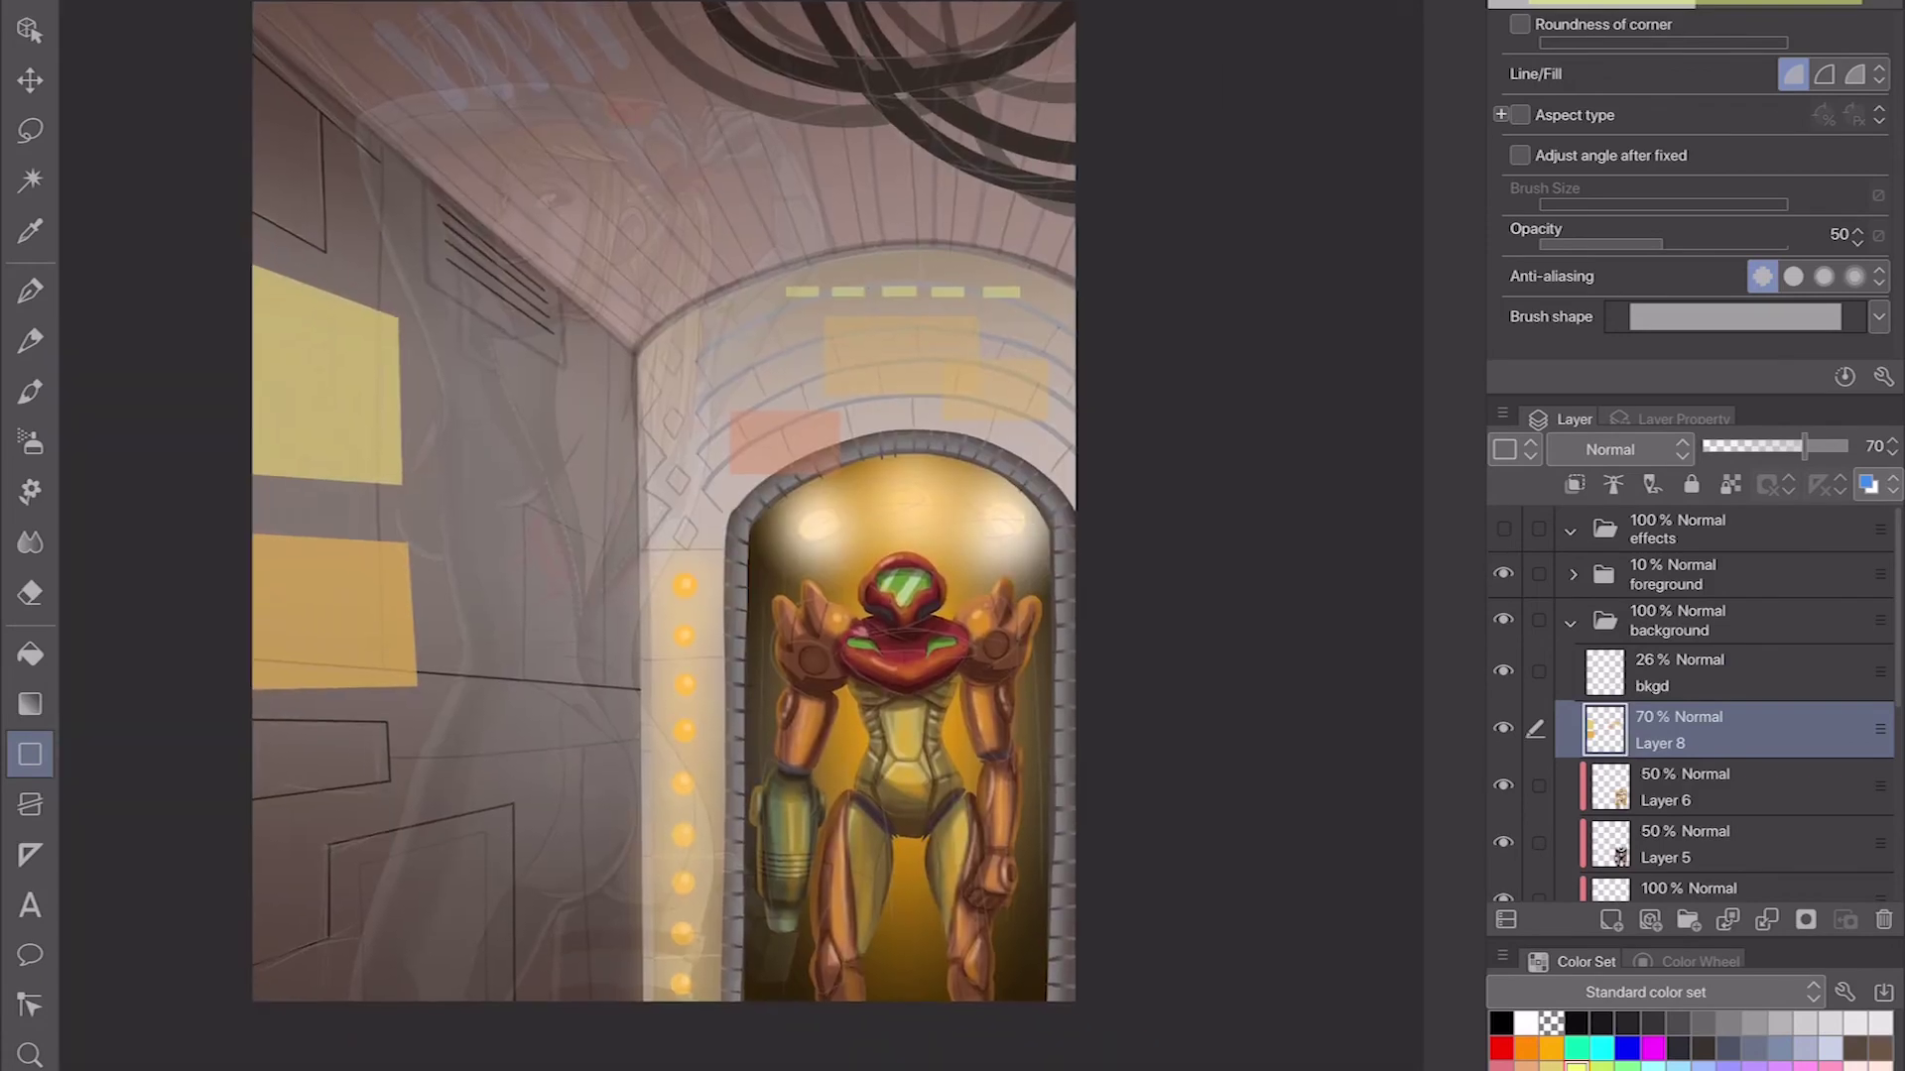
pyautogui.press('p')
pyautogui.scroll(2, 547, 300)
pyautogui.scroll(-1, 742, 605)
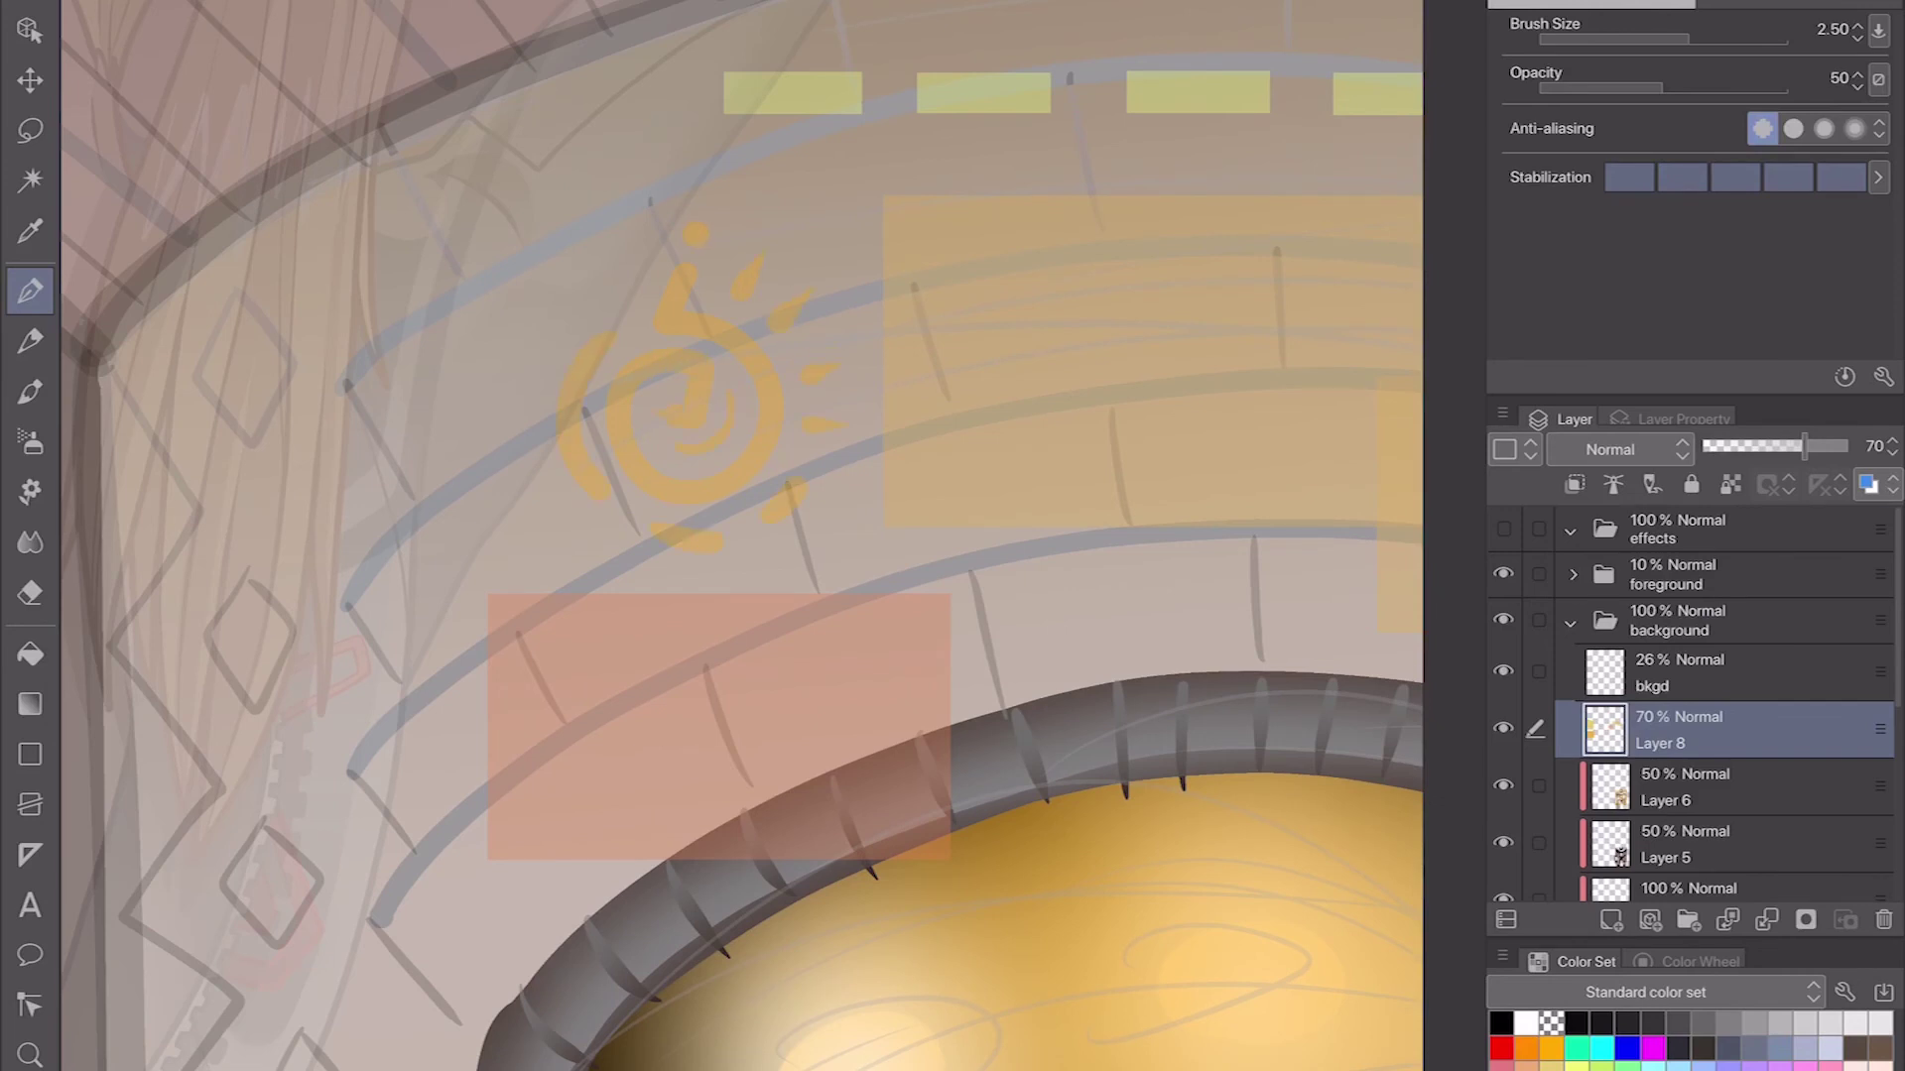
# Step: Draw orange vertical dashes across the large orange rectangle and yellow vertical dashes across the smaller one
pyautogui.scroll(-4, 969, 553)
pyautogui.scroll(4, 969, 553)
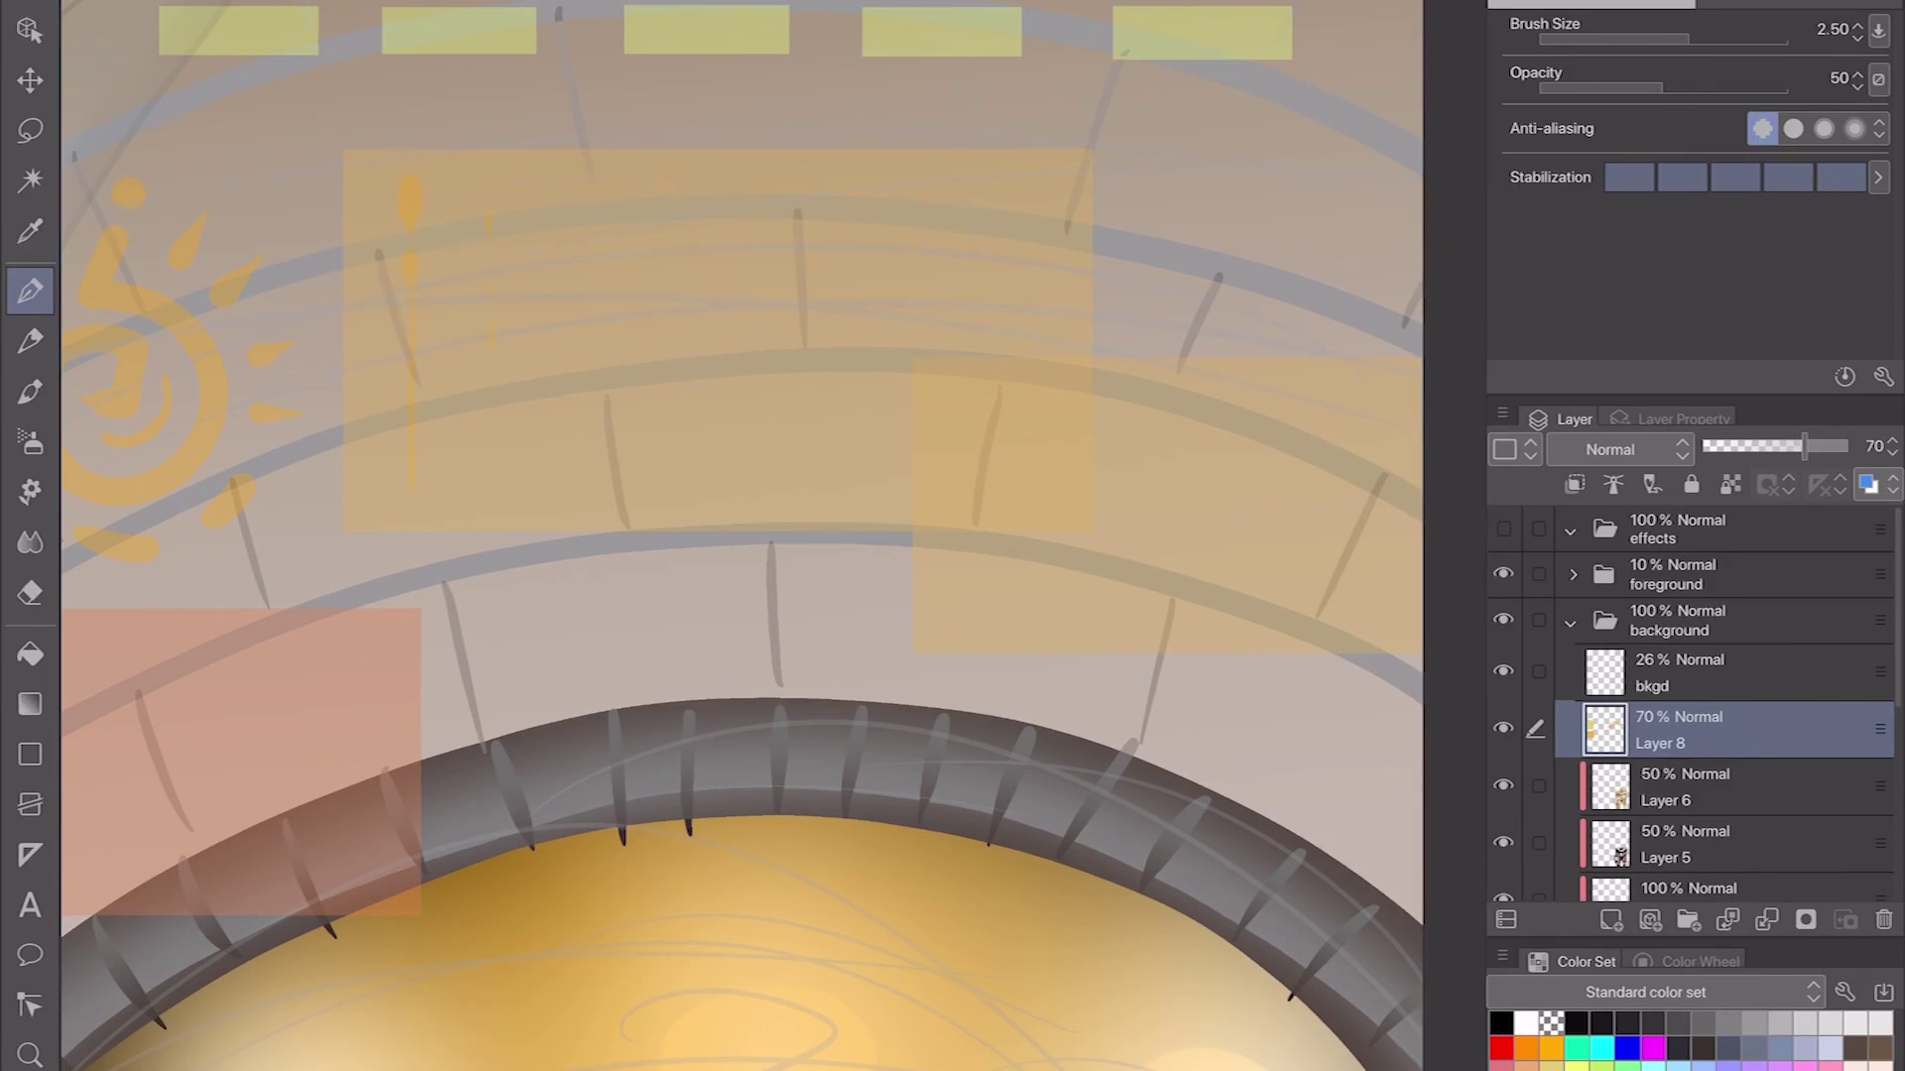
pyautogui.moveTo(893, 694); pyautogui.dragTo(672, 546)
pyautogui.moveTo(972, 408); pyautogui.dragTo(977, 480)
pyautogui.moveTo(882, 246); pyautogui.dragTo(883, 483)
pyautogui.moveTo(923, 252); pyautogui.dragTo(929, 477)
pyautogui.moveTo(844, 255); pyautogui.dragTo(847, 486)
pyautogui.moveTo(800, 257); pyautogui.dragTo(802, 279)
pyautogui.moveTo(765, 264); pyautogui.dragTo(770, 468)
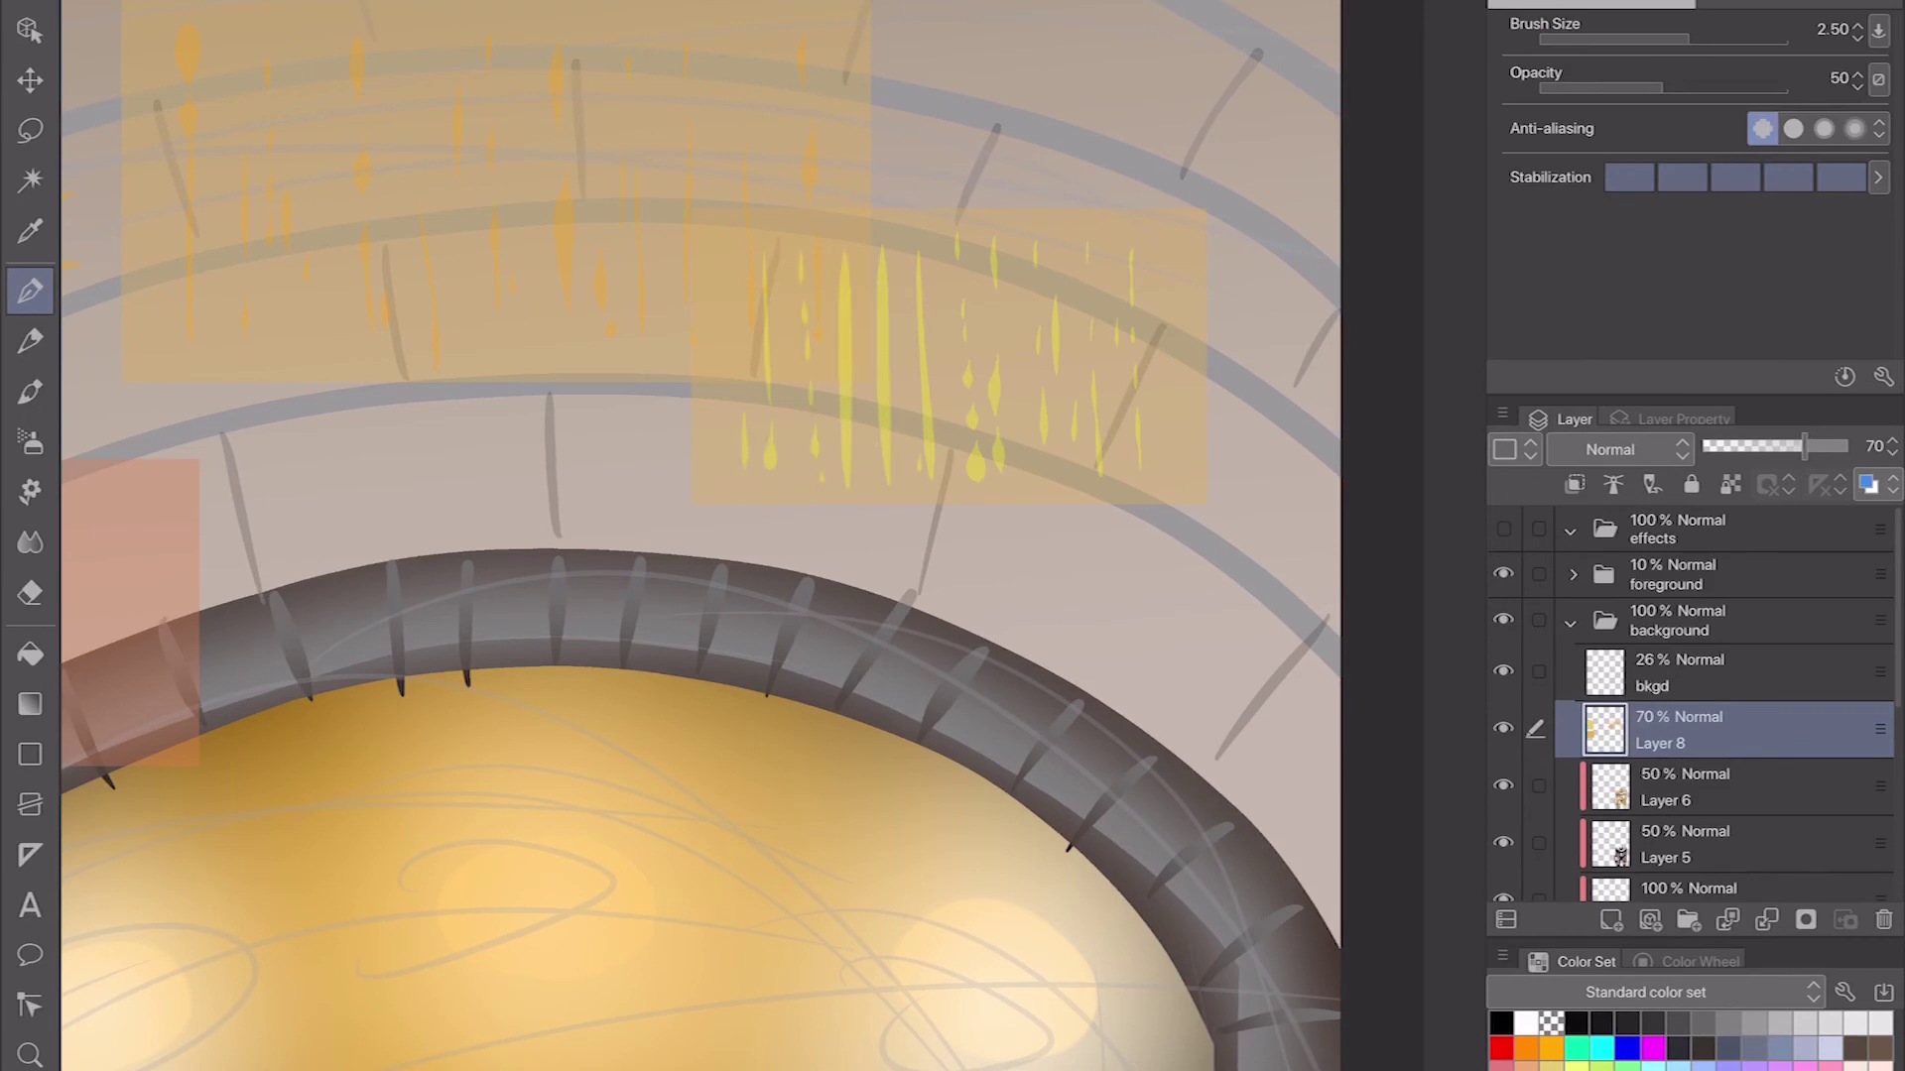
# Step: Draw white vertical dashes and drops across the red rectangle
pyautogui.moveTo(695, 595); pyautogui.dragTo(1130, 803)
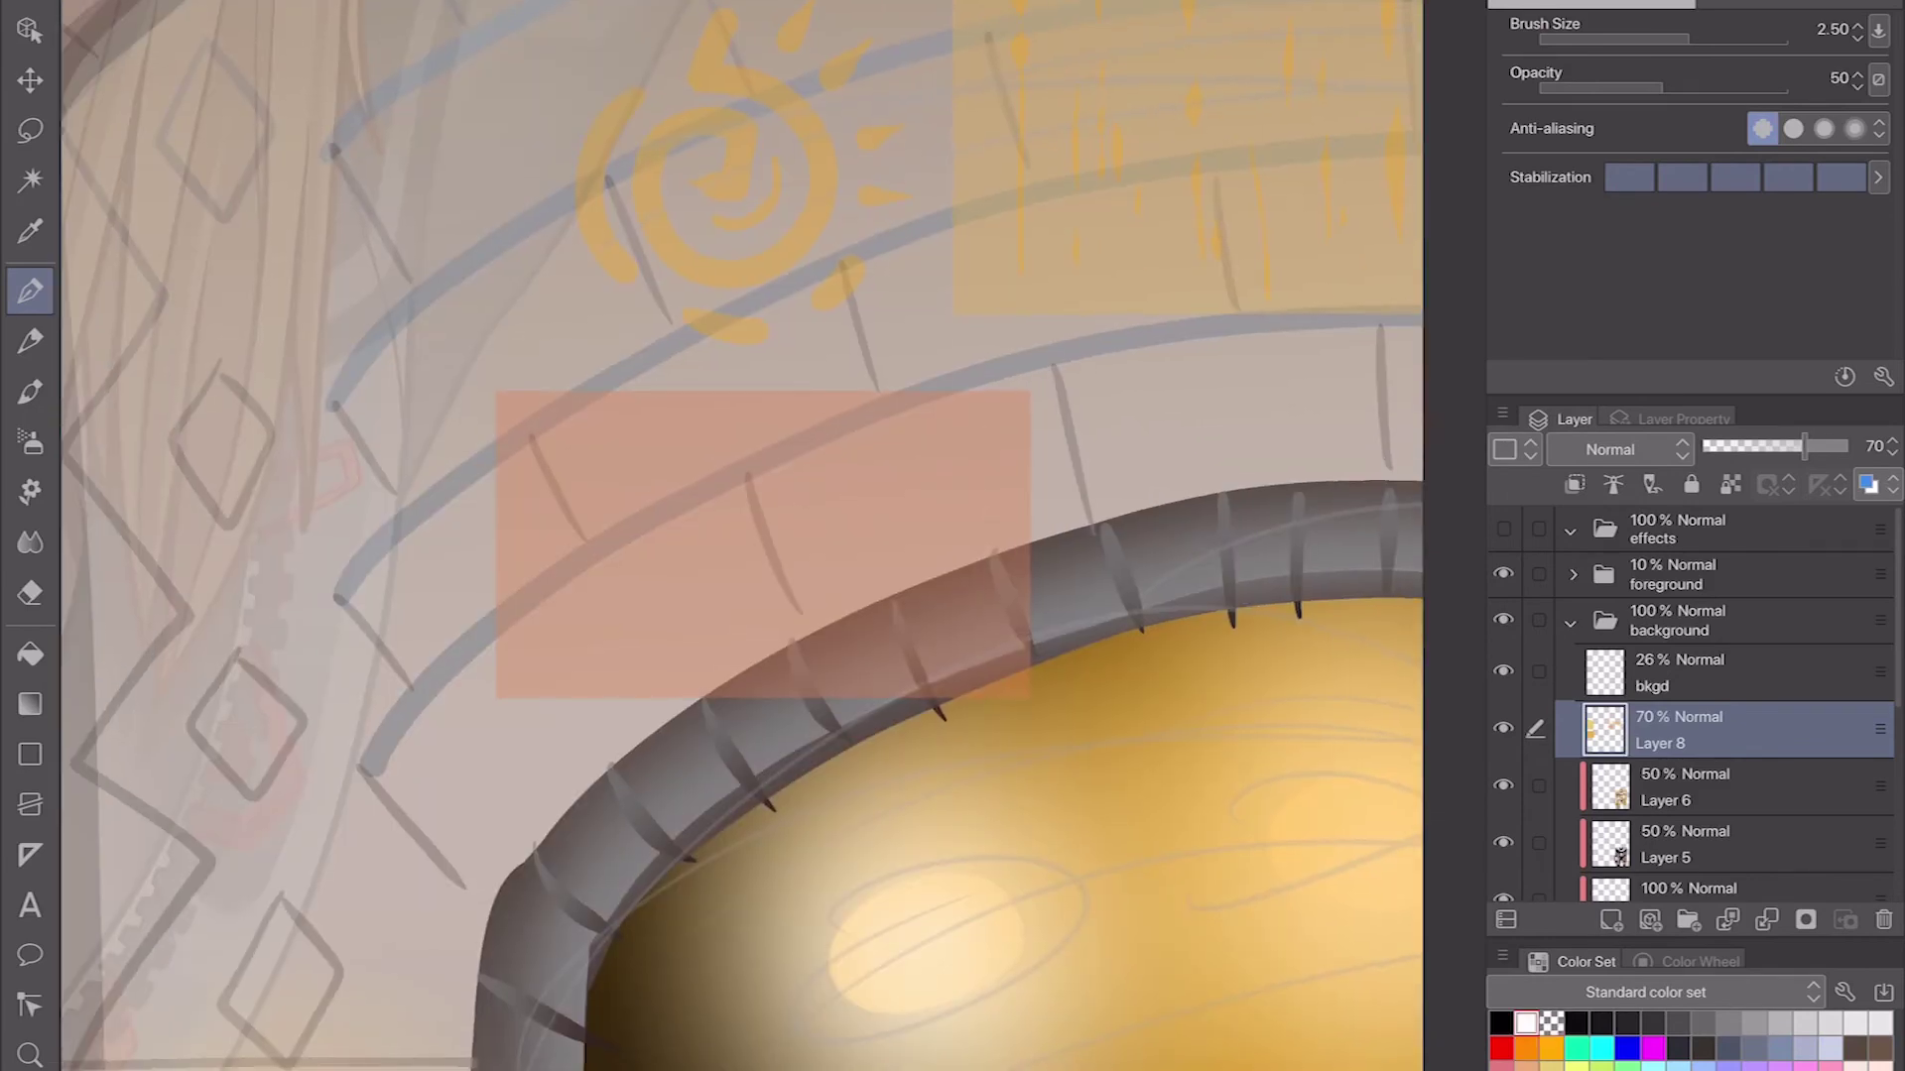
pyautogui.moveTo(668, 542); pyautogui.dragTo(670, 625)
pyautogui.moveTo(639, 533); pyautogui.dragTo(638, 619)
pyautogui.moveTo(625, 410); pyautogui.dragTo(611, 551)
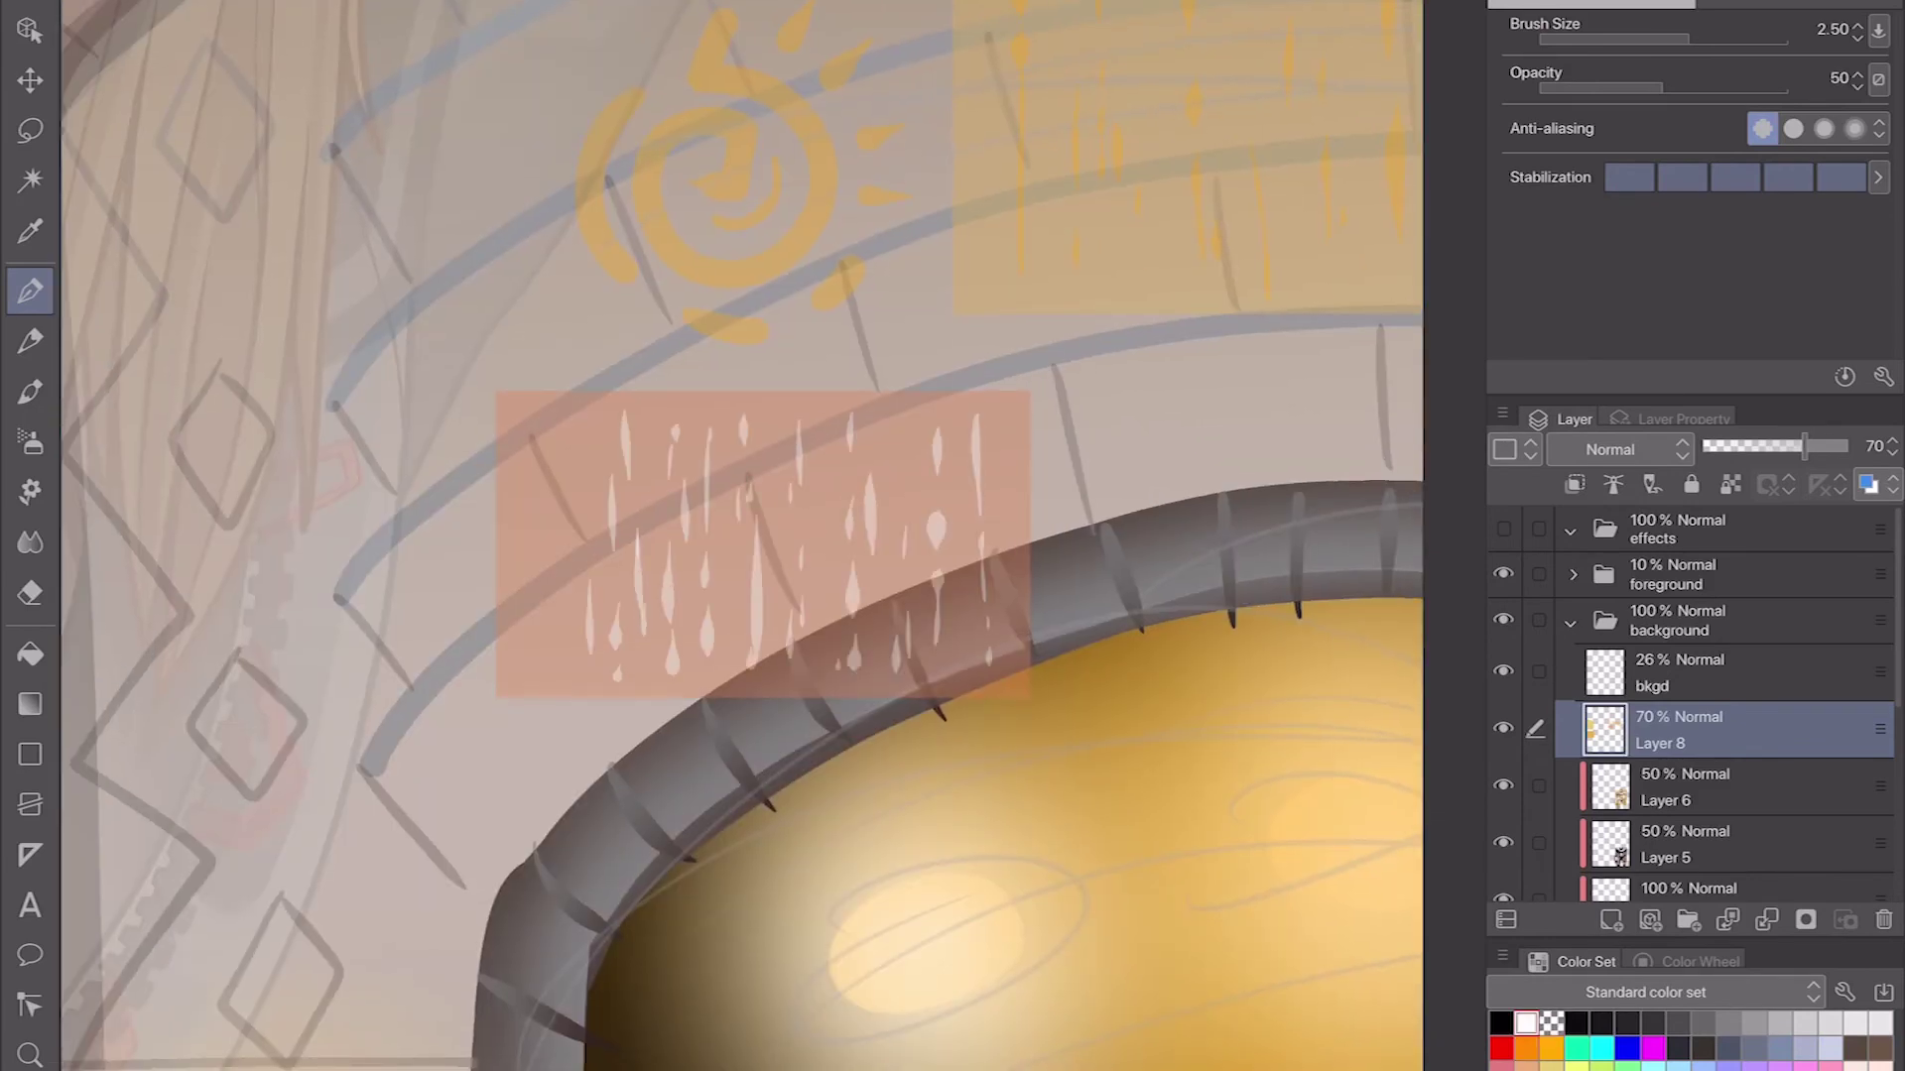
pyautogui.moveTo(545, 474); pyautogui.dragTo(545, 631)
pyautogui.moveTo(574, 524); pyautogui.dragTo(574, 602)
# Step: Refill the dashes in the large orange rectangle with orange at 49 opacity, without limiting the fill to connected pixels
pyautogui.scroll(-5, 742, 536)
pyautogui.scroll(5, 1062, 466)
pyautogui.press('g')
pyautogui.moveTo(1786, 234); pyautogui.dragTo(1599, 234)
pyautogui.click(1518, 31)
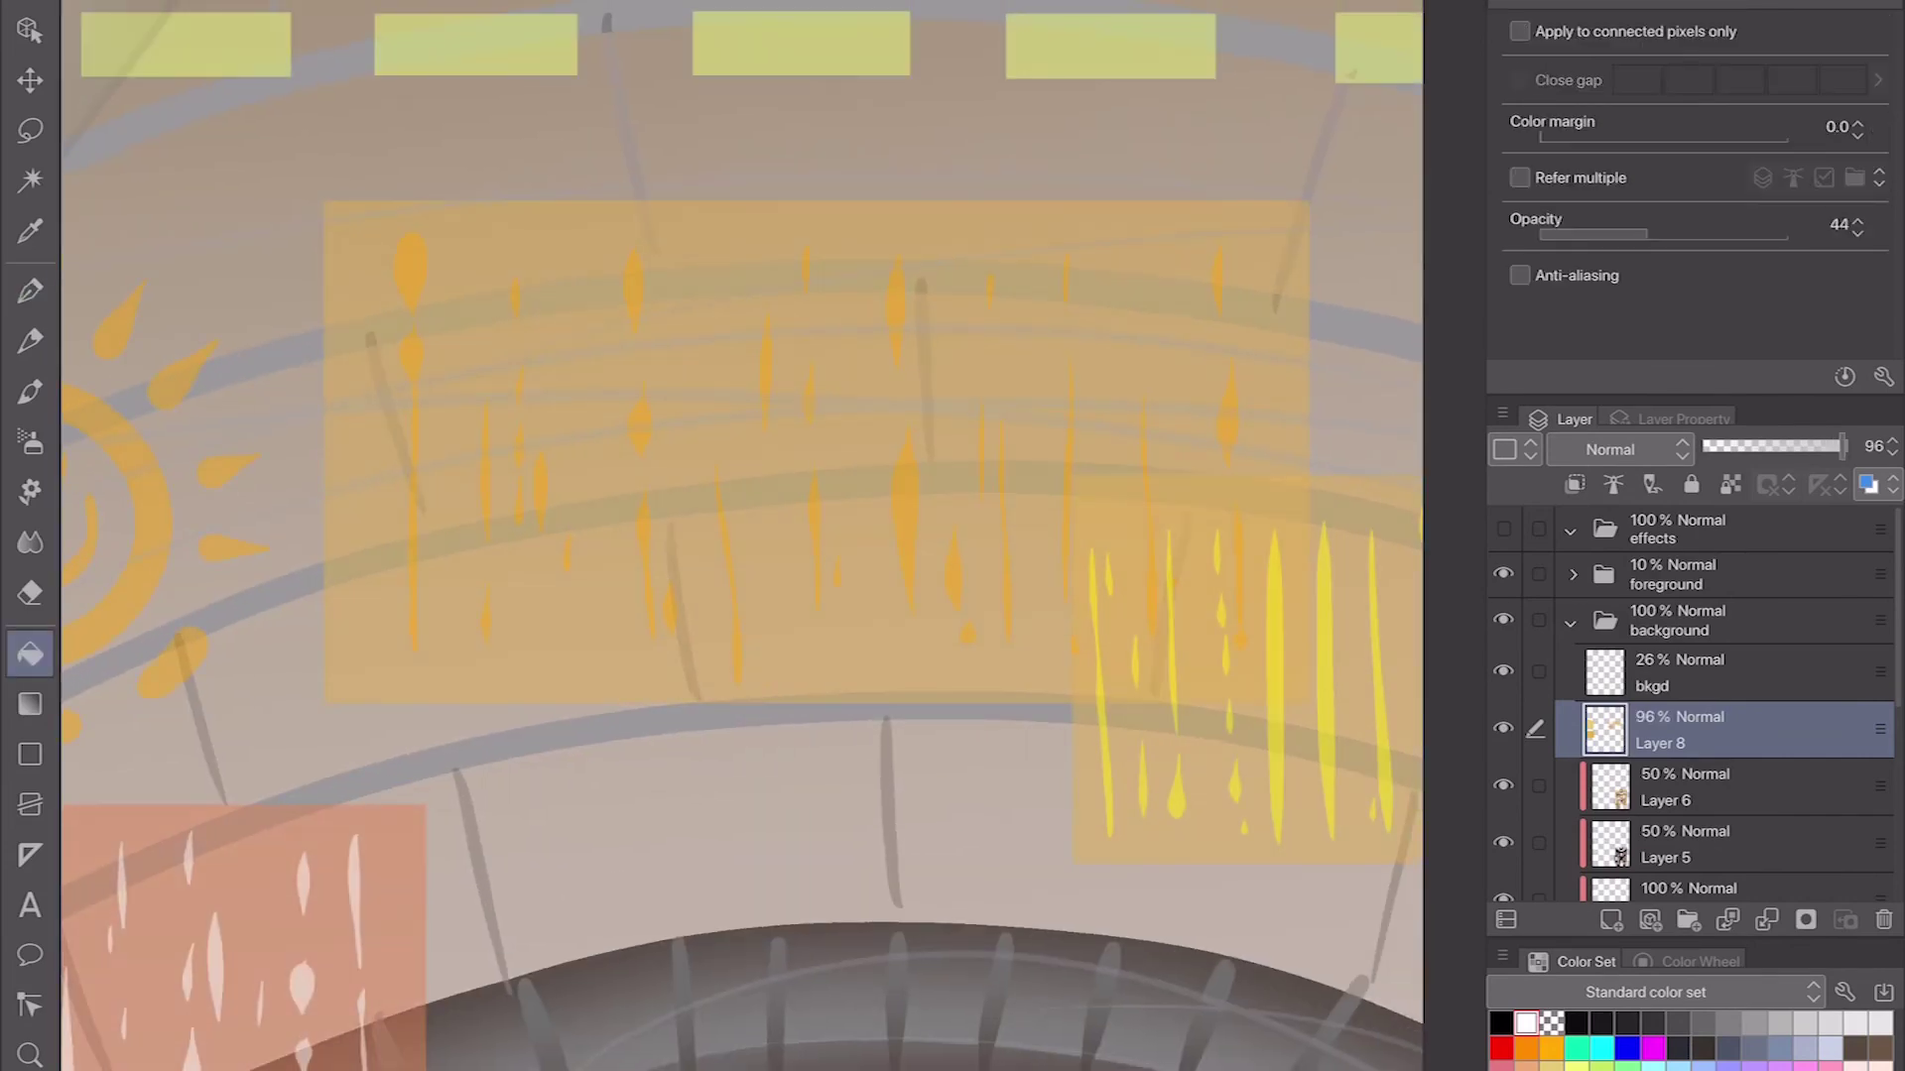
pyautogui.click(410, 268)
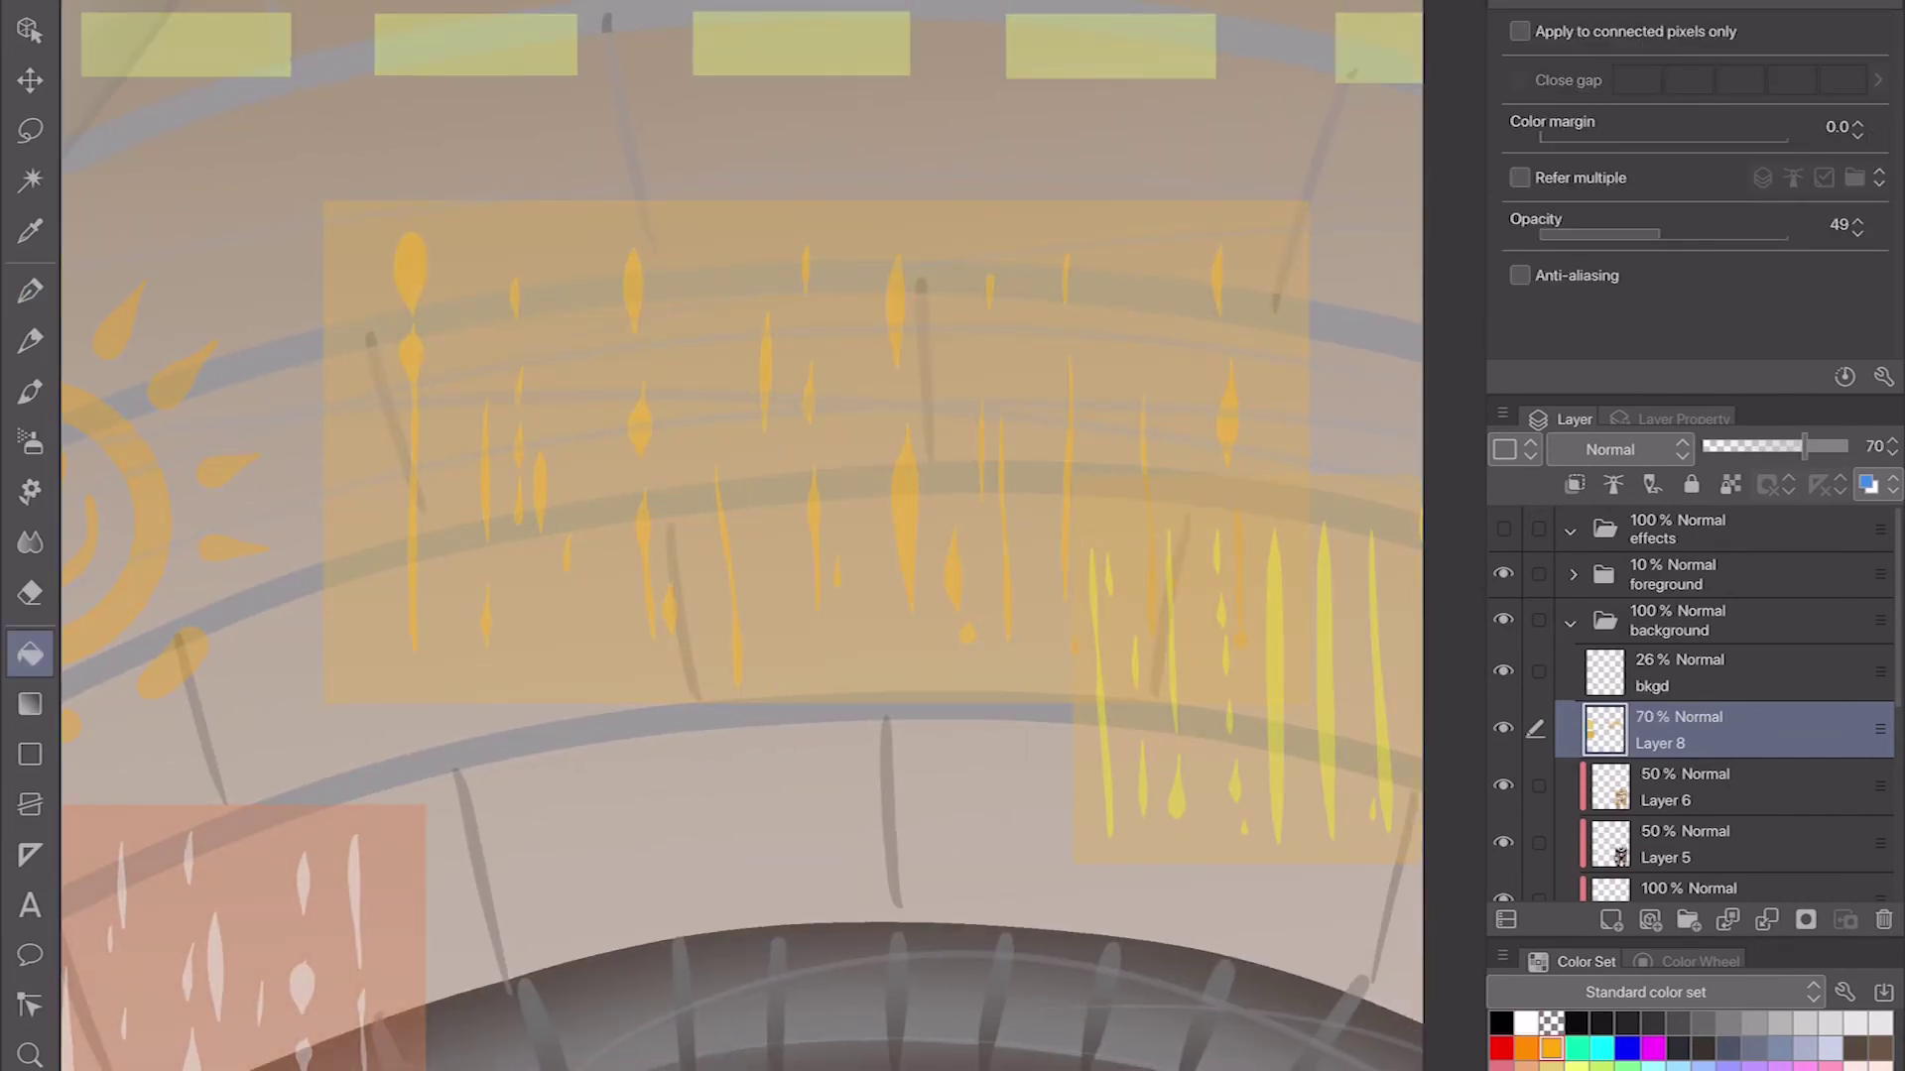
pyautogui.press('p')
pyautogui.scroll(-6, 1047, 420)
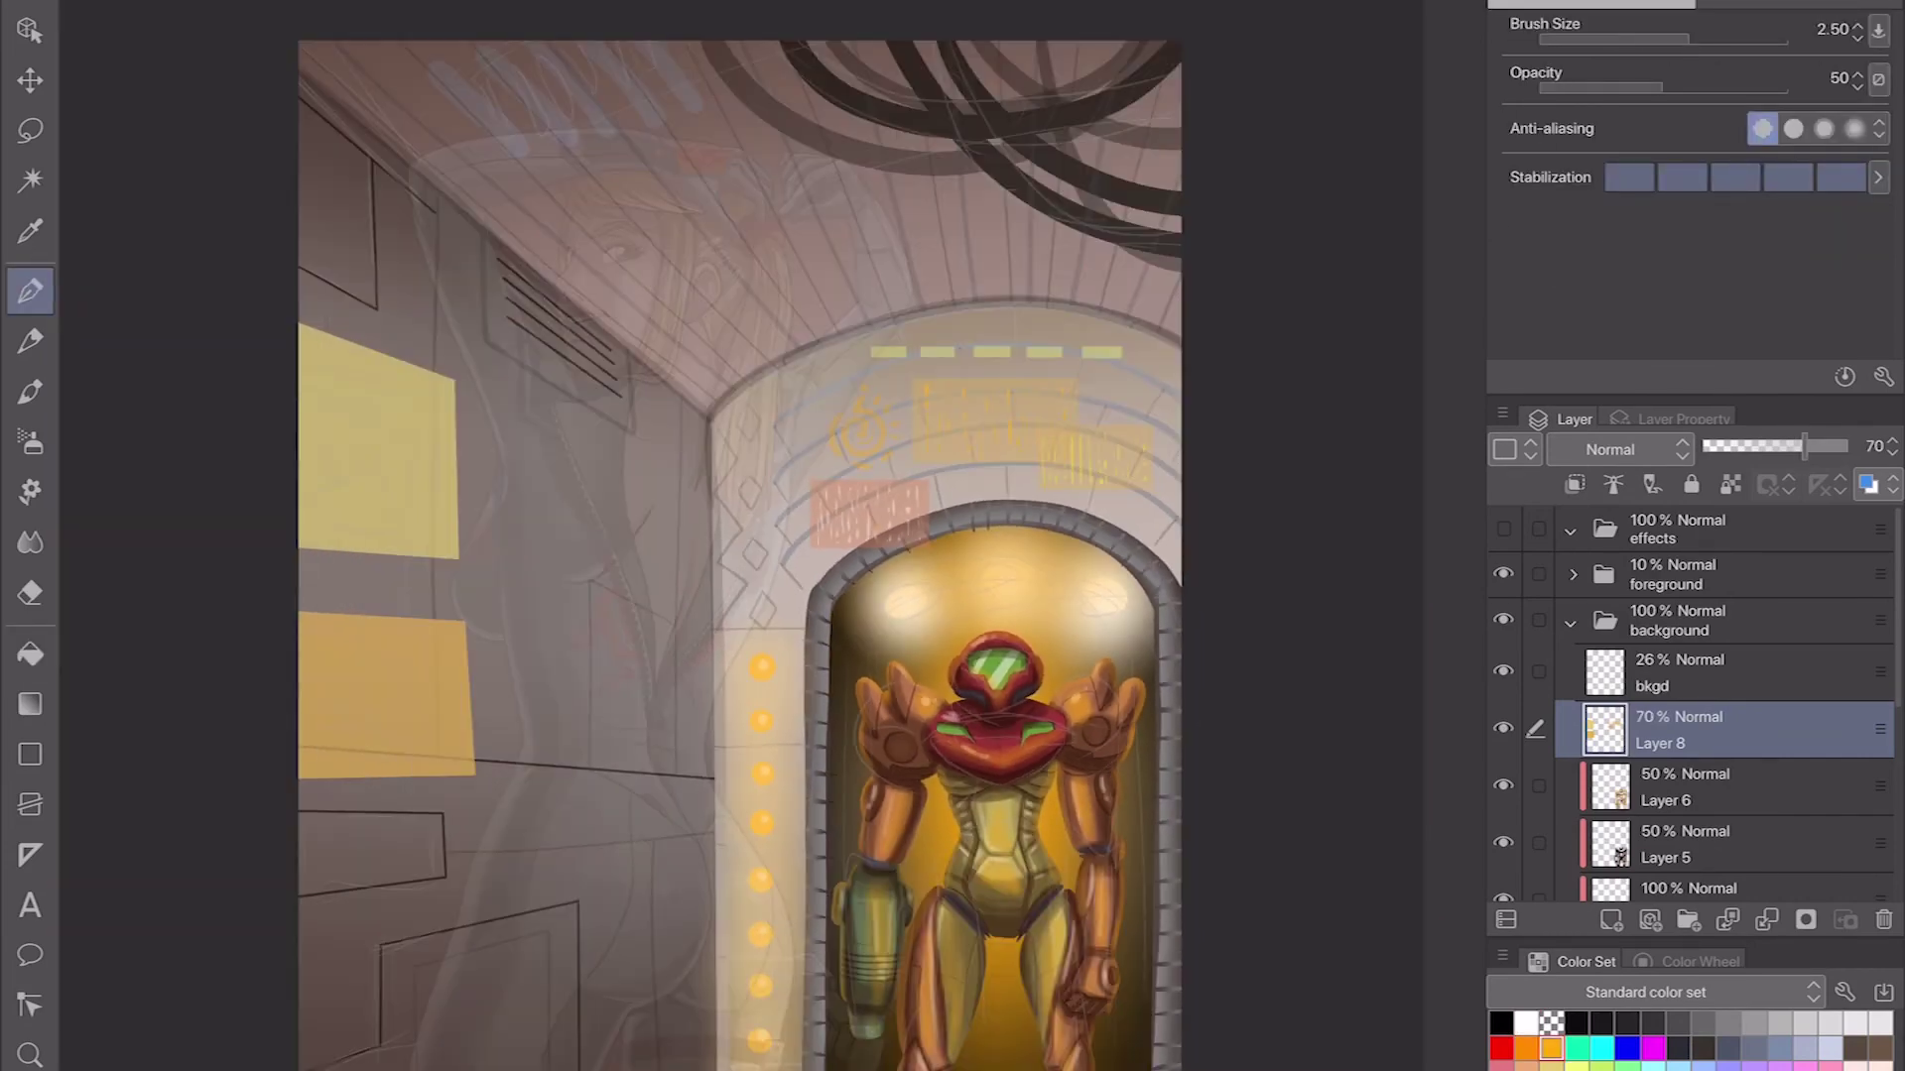
pyautogui.scroll(5, 377, 416)
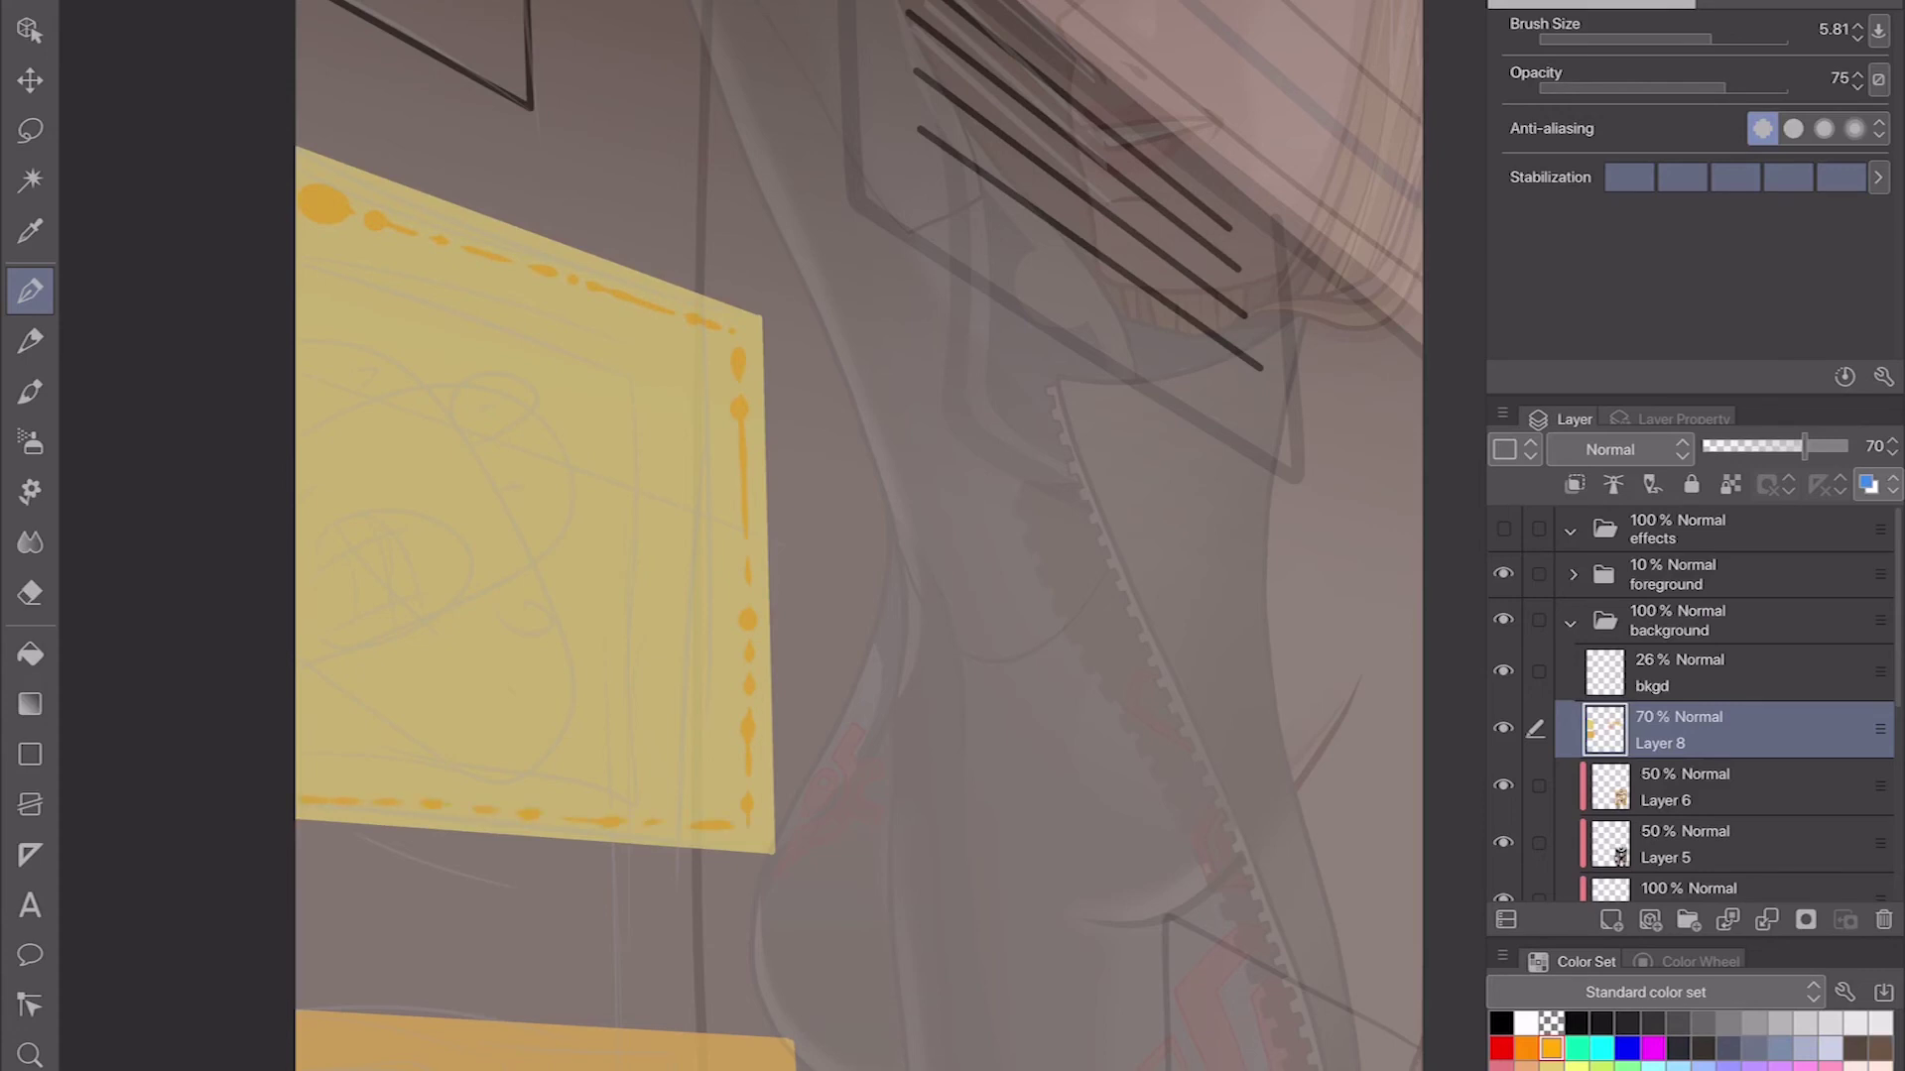
pyautogui.moveTo(332, 286); pyautogui.dragTo(328, 281)
pyautogui.moveTo(303, 451); pyautogui.dragTo(297, 644)
pyautogui.moveTo(379, 499); pyautogui.dragTo(451, 617)
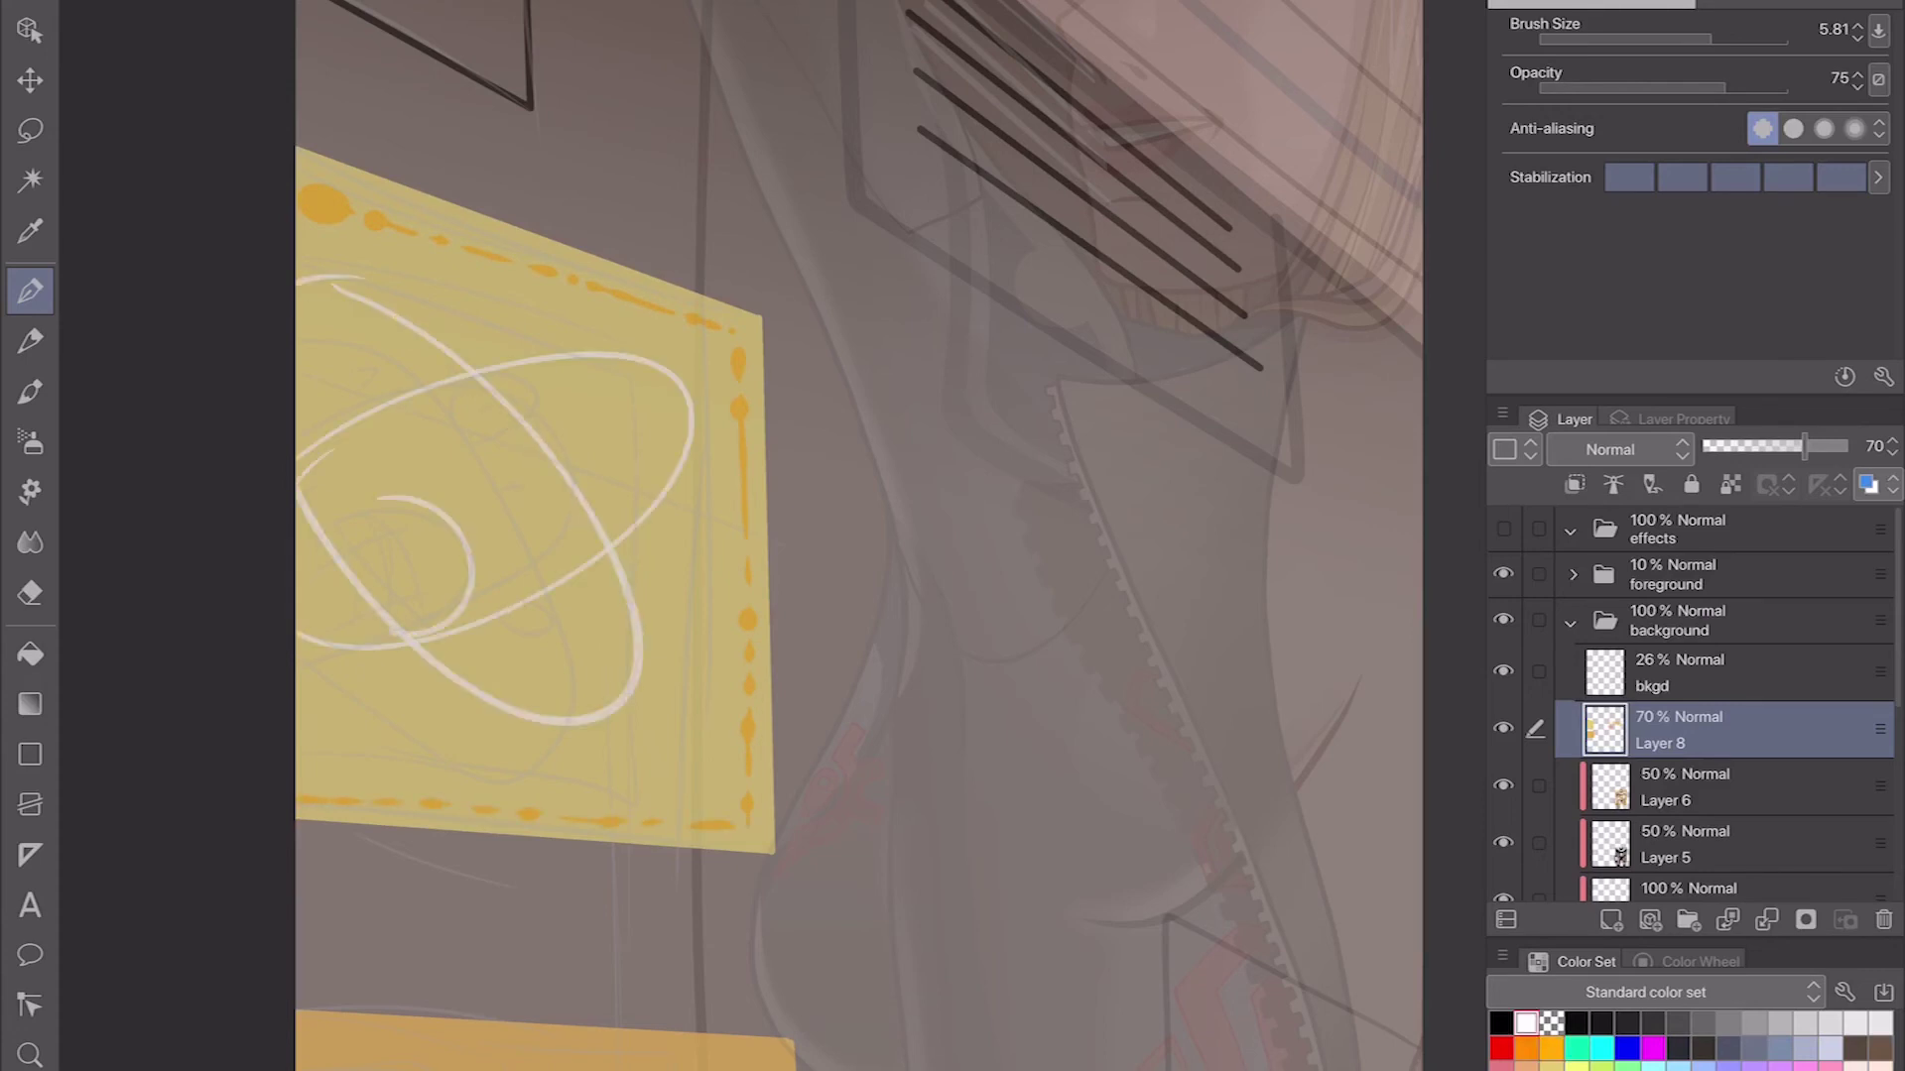
pyautogui.hotkey('ctrl', 'z')
pyautogui.hotkey('ctrl', 'z')
pyautogui.hotkey('ctrl', 'z')
# Step: Draw a white orbit diagram with gridded planets and red-lettered label boxes on the yellow wall panel, using a 2.00 pen at 75 opacity
pyautogui.press('[')
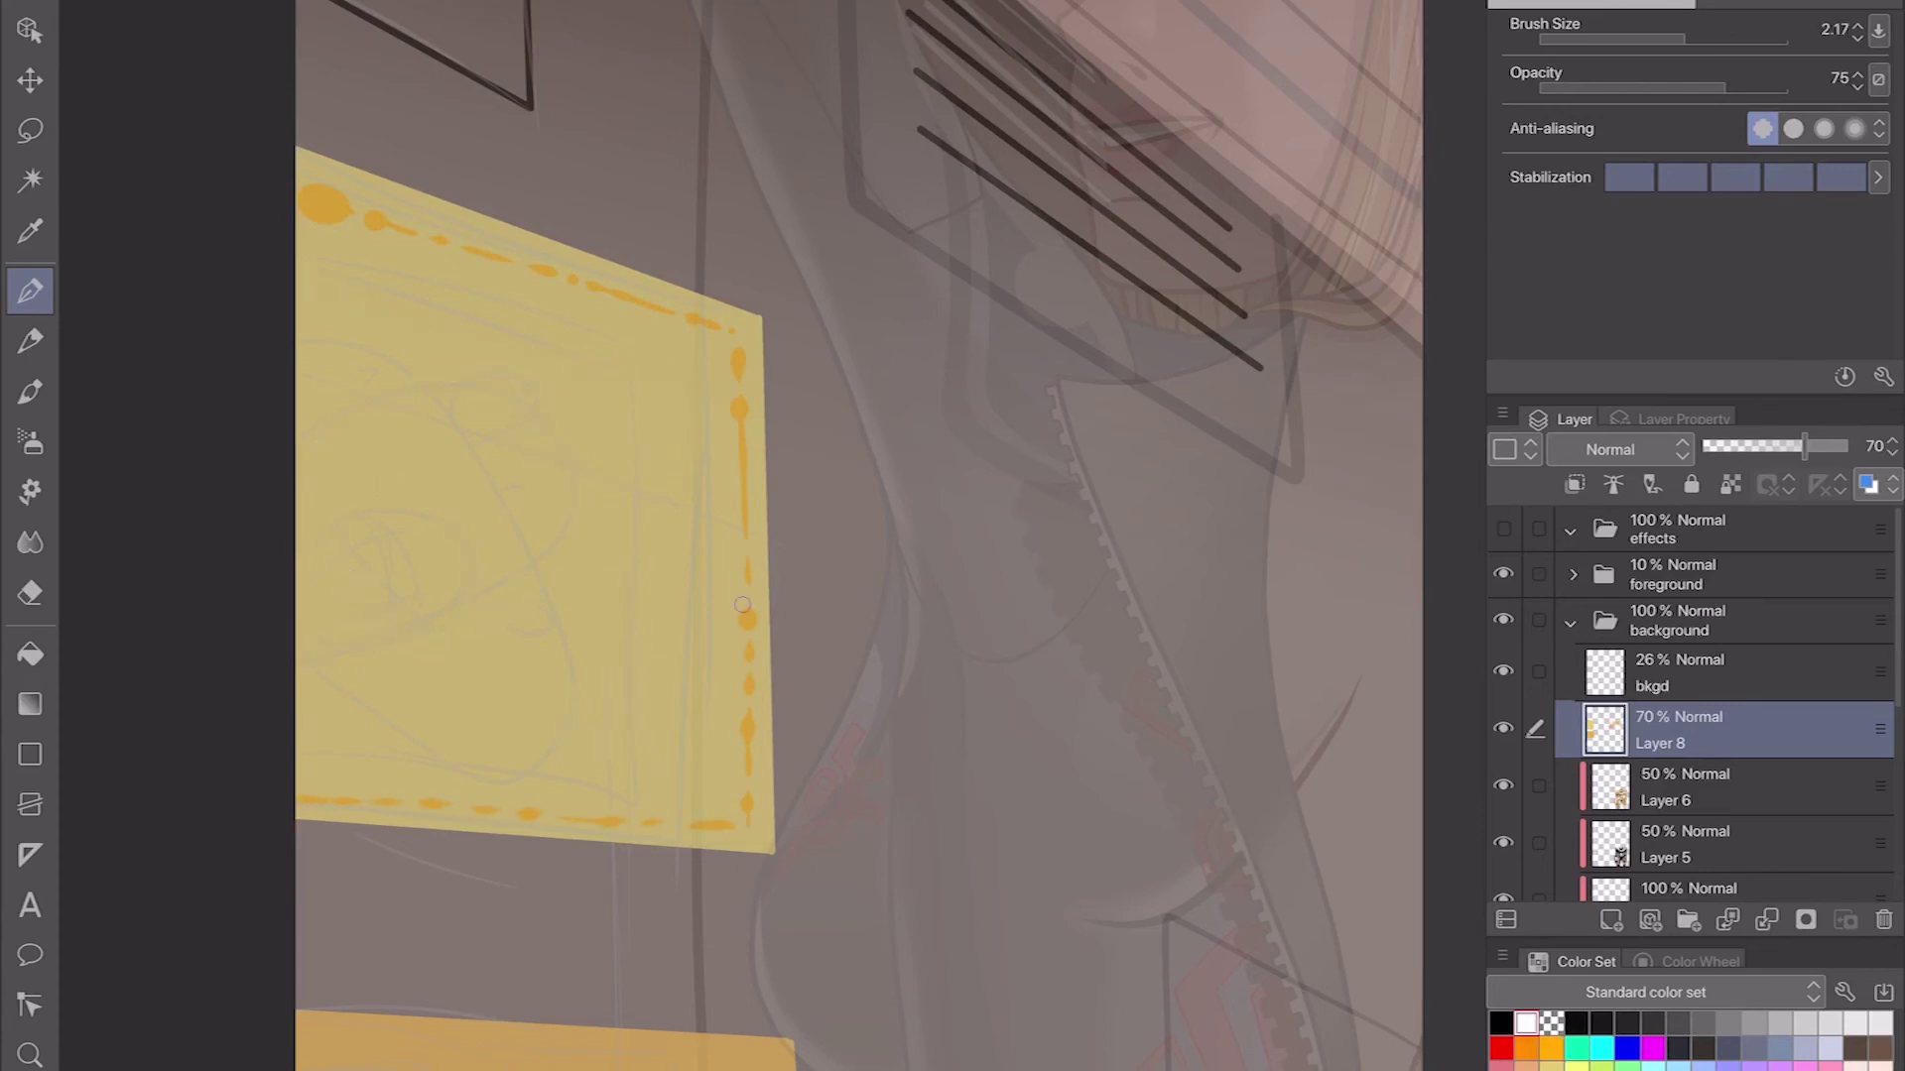
pyautogui.moveTo(392, 490); pyautogui.dragTo(427, 605)
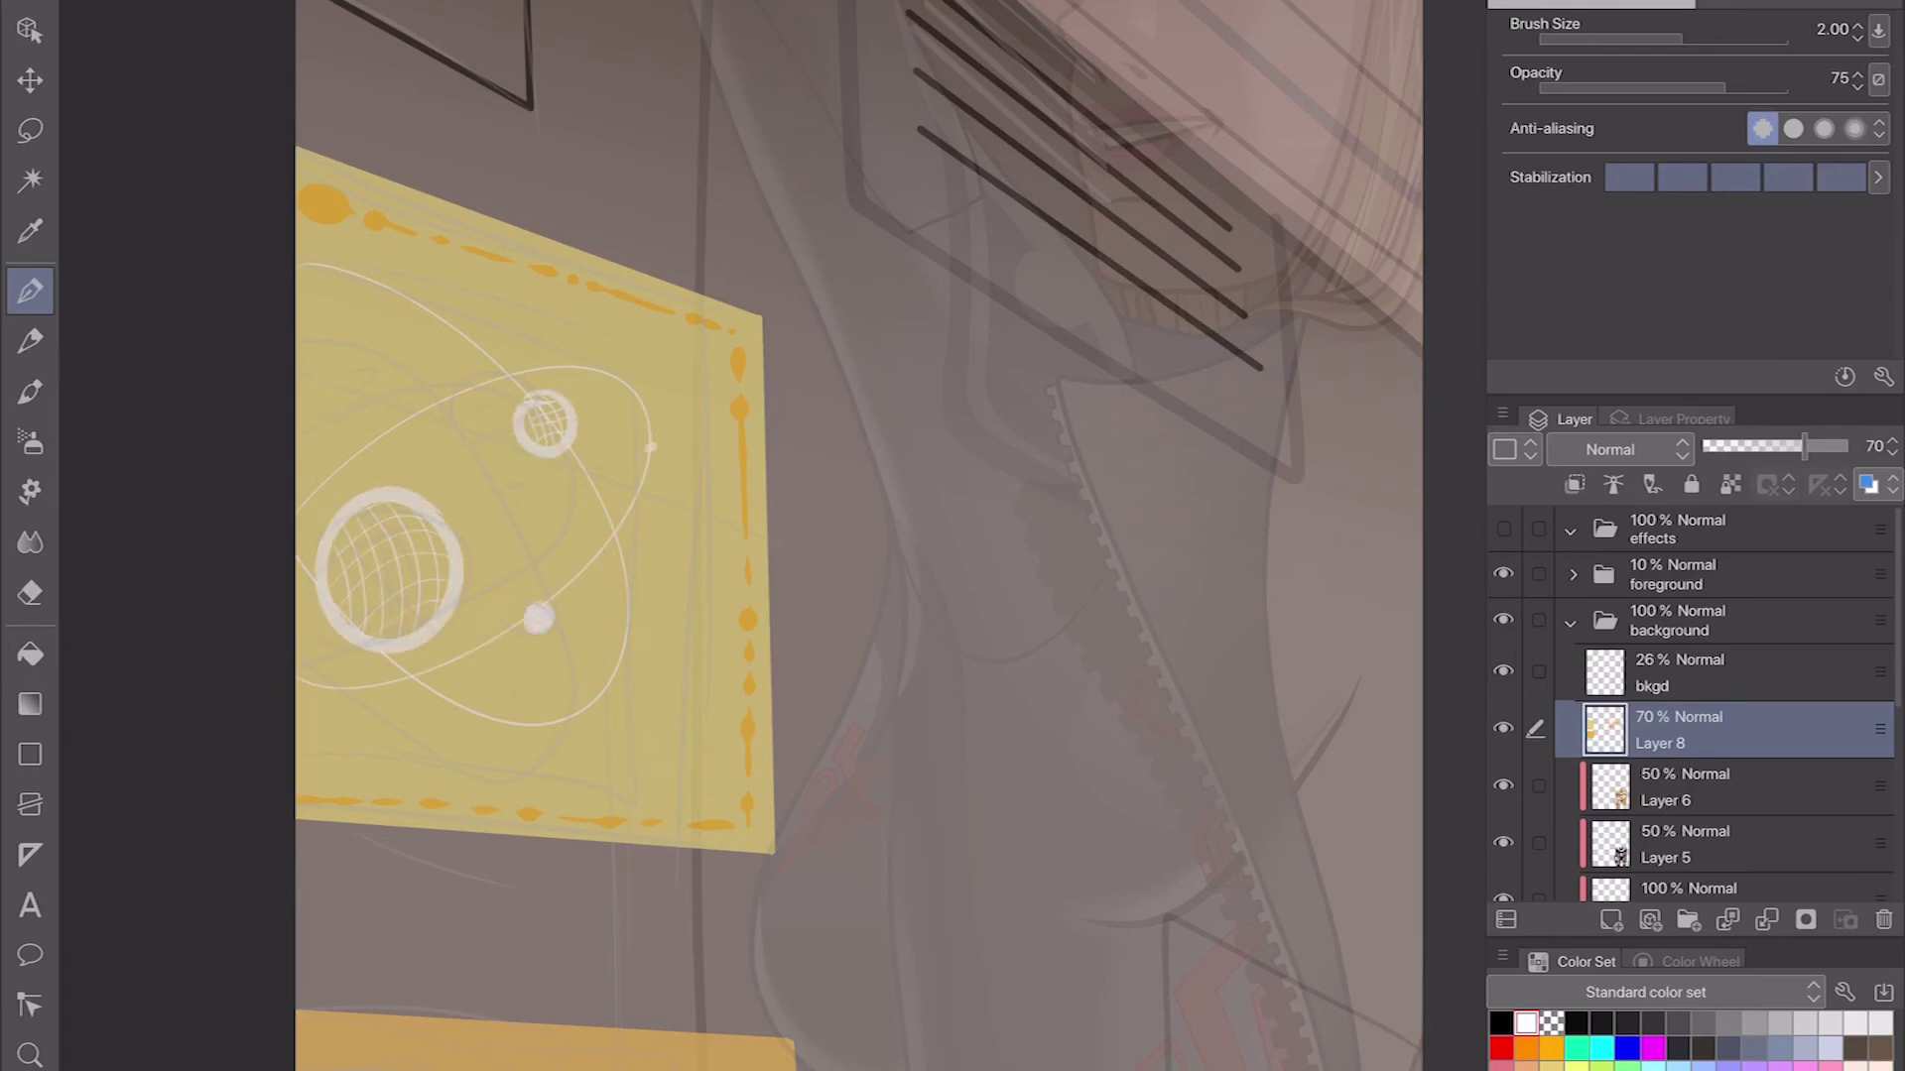
pyautogui.hotkey('ctrl', 'z')
pyautogui.click(324, 361)
pyautogui.moveTo(371, 324); pyautogui.dragTo(375, 356)
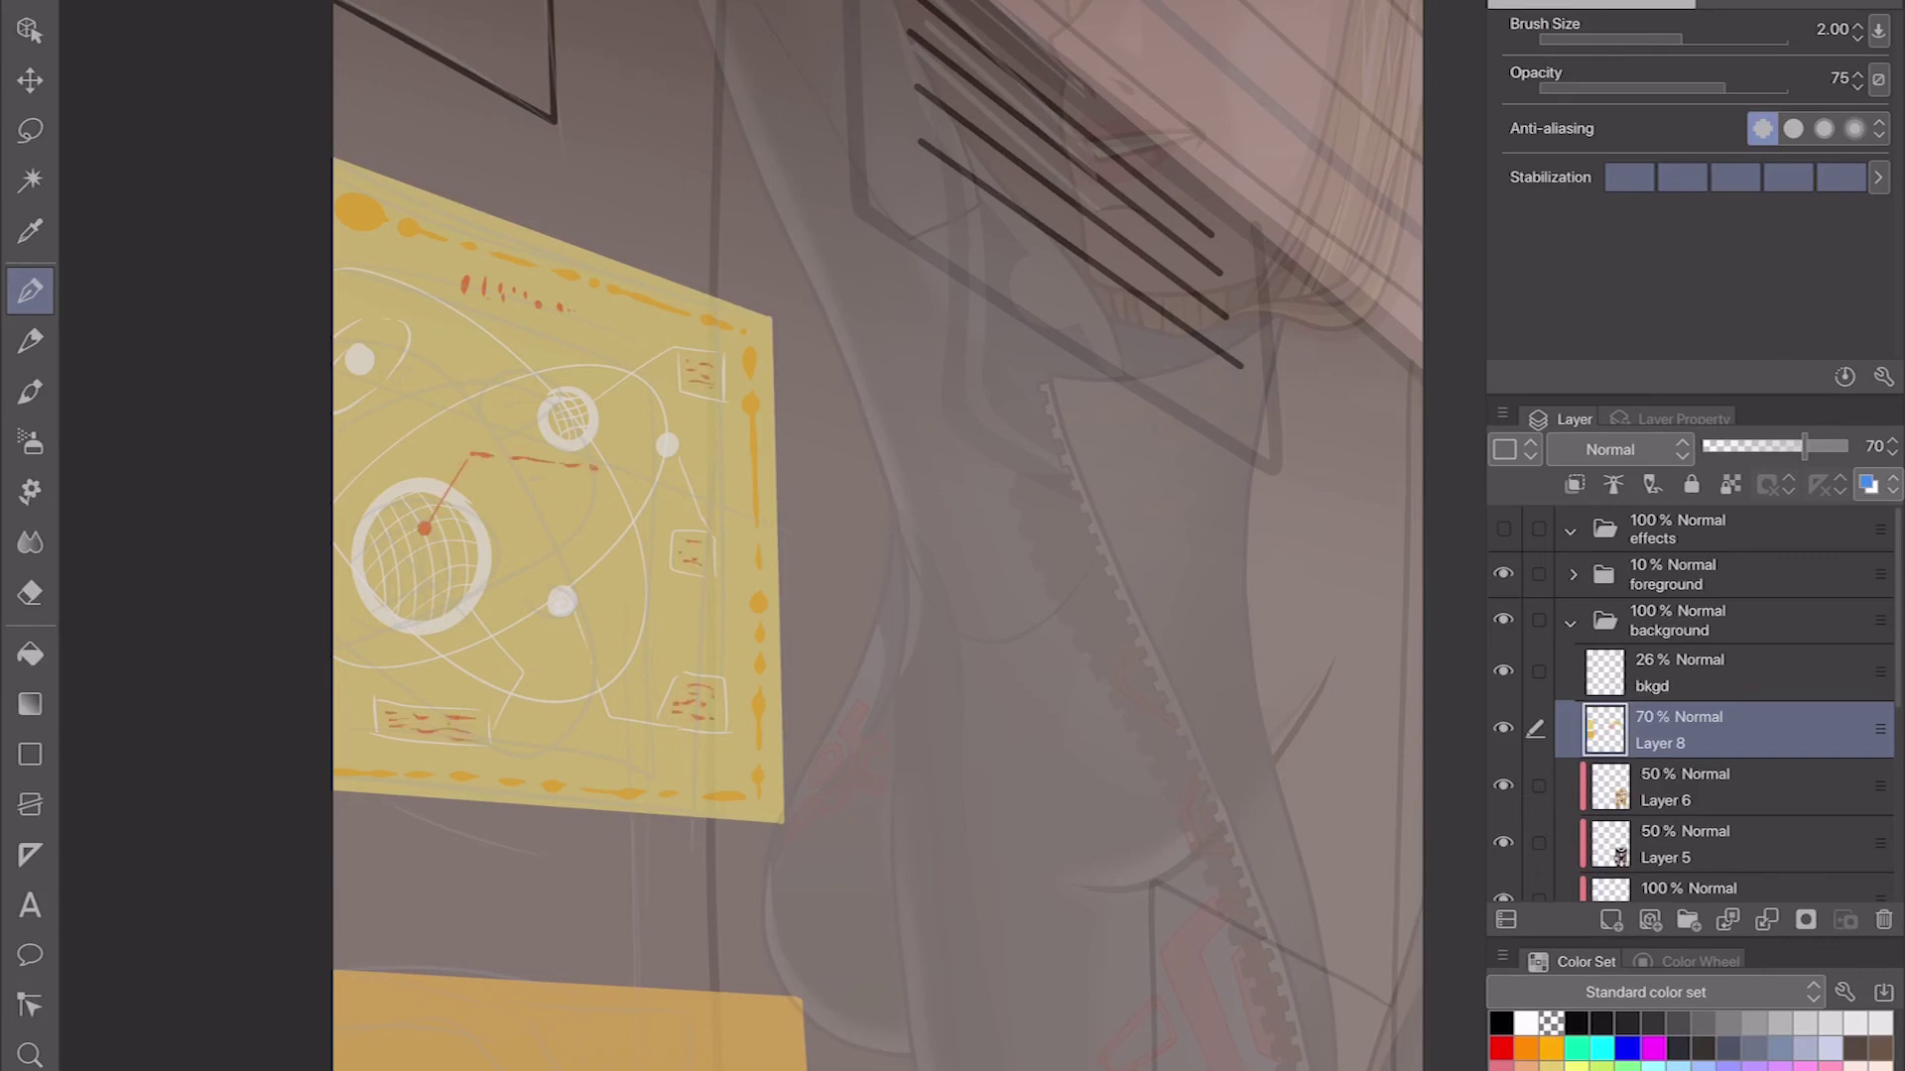
# Step: Draw a framed red waveform chart with rows of red dashes beneath it on the orange wall panel
pyautogui.scroll(-5, 878, 536)
pyautogui.scroll(5, 878, 536)
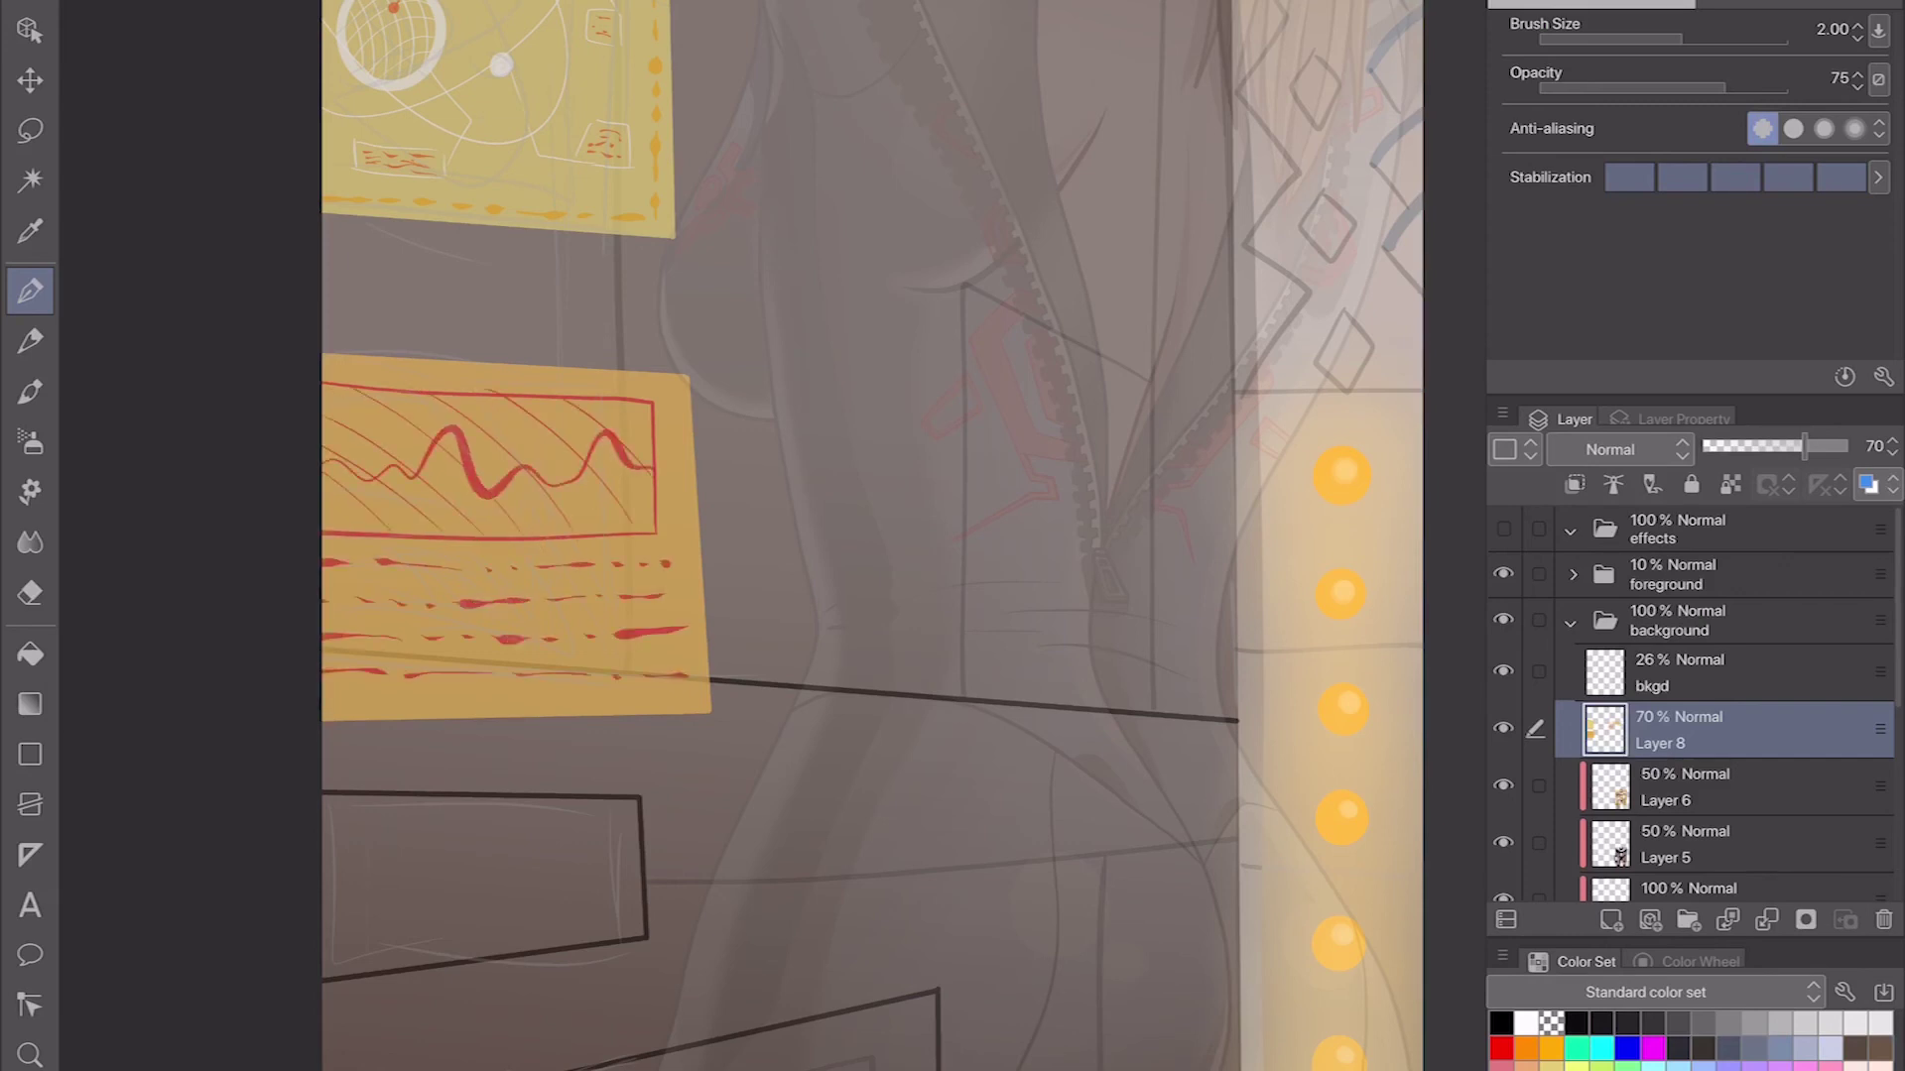
pyautogui.scroll(-5, 778, 621)
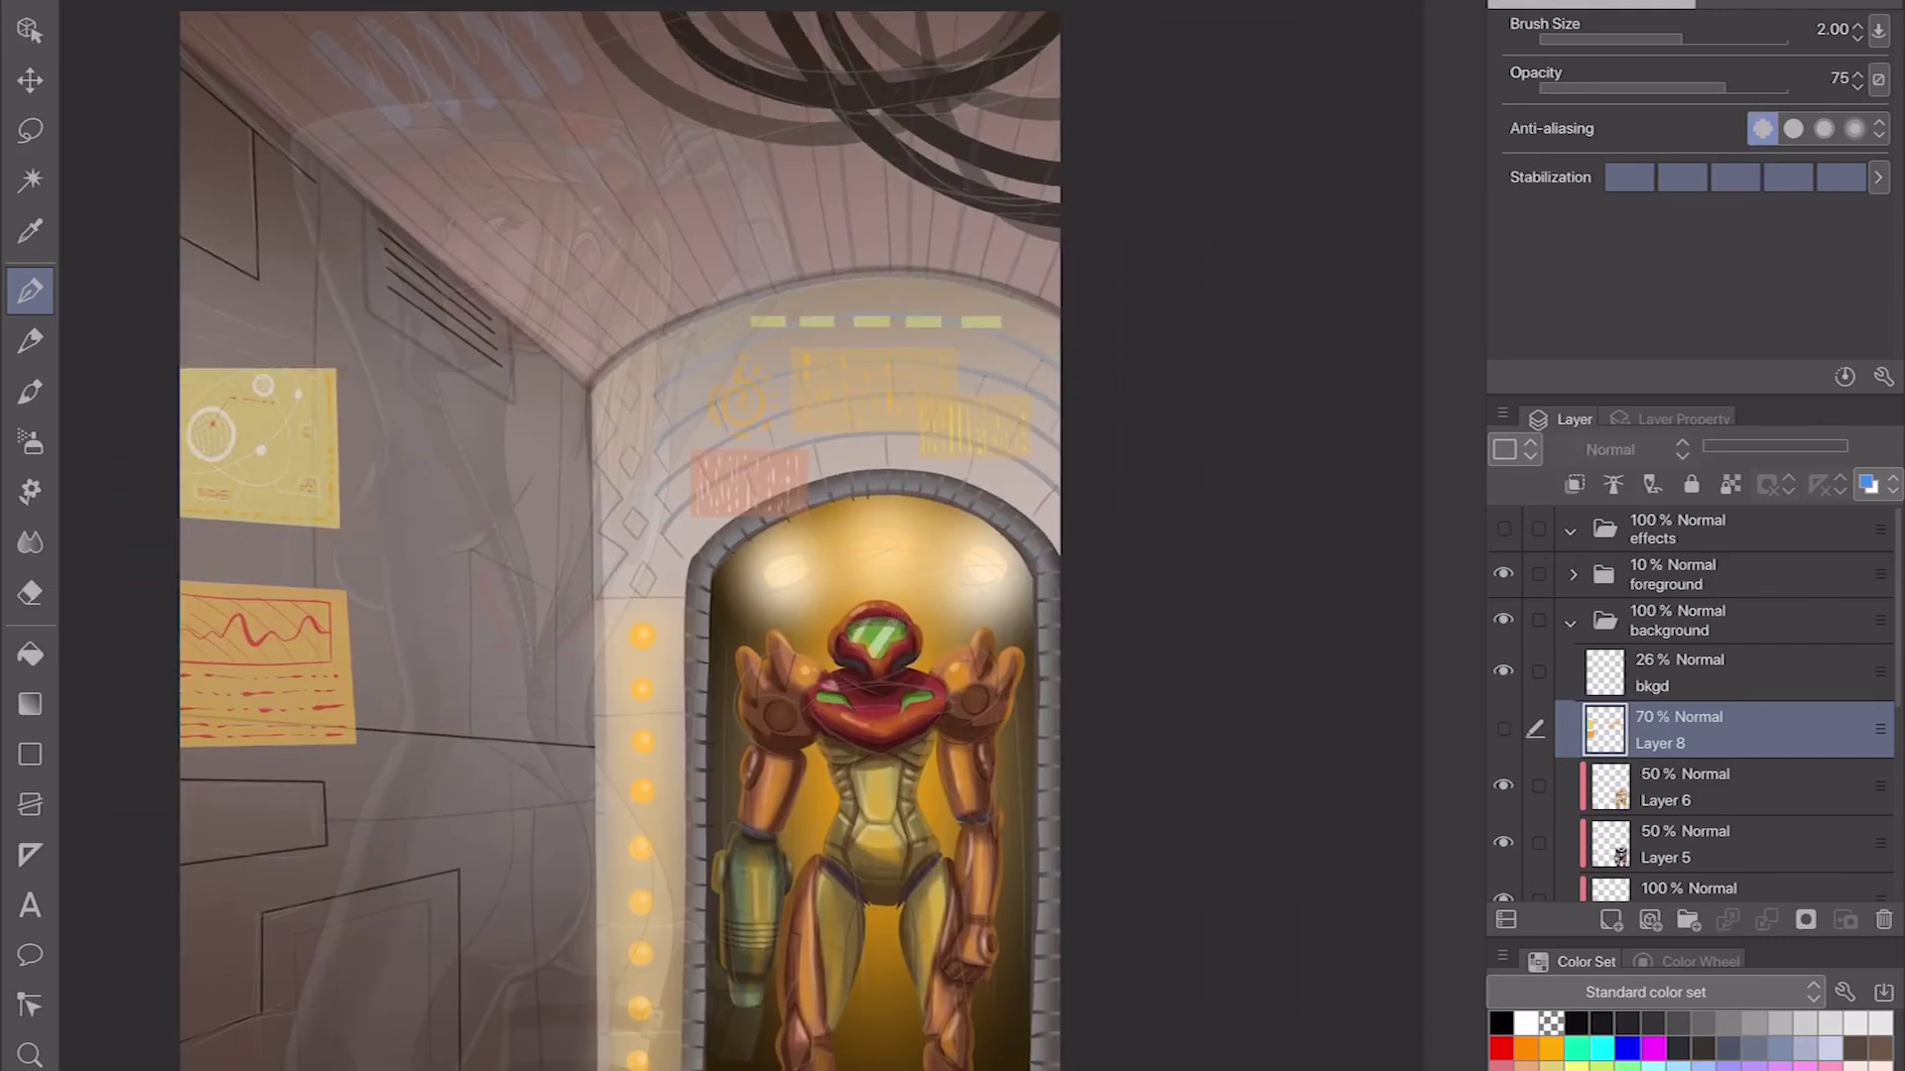
# Step: Duplicate the display-panel layer and apply a Gaussian blur to the lower copy to make a glow around the panels
pyautogui.rightClick(1686, 732)
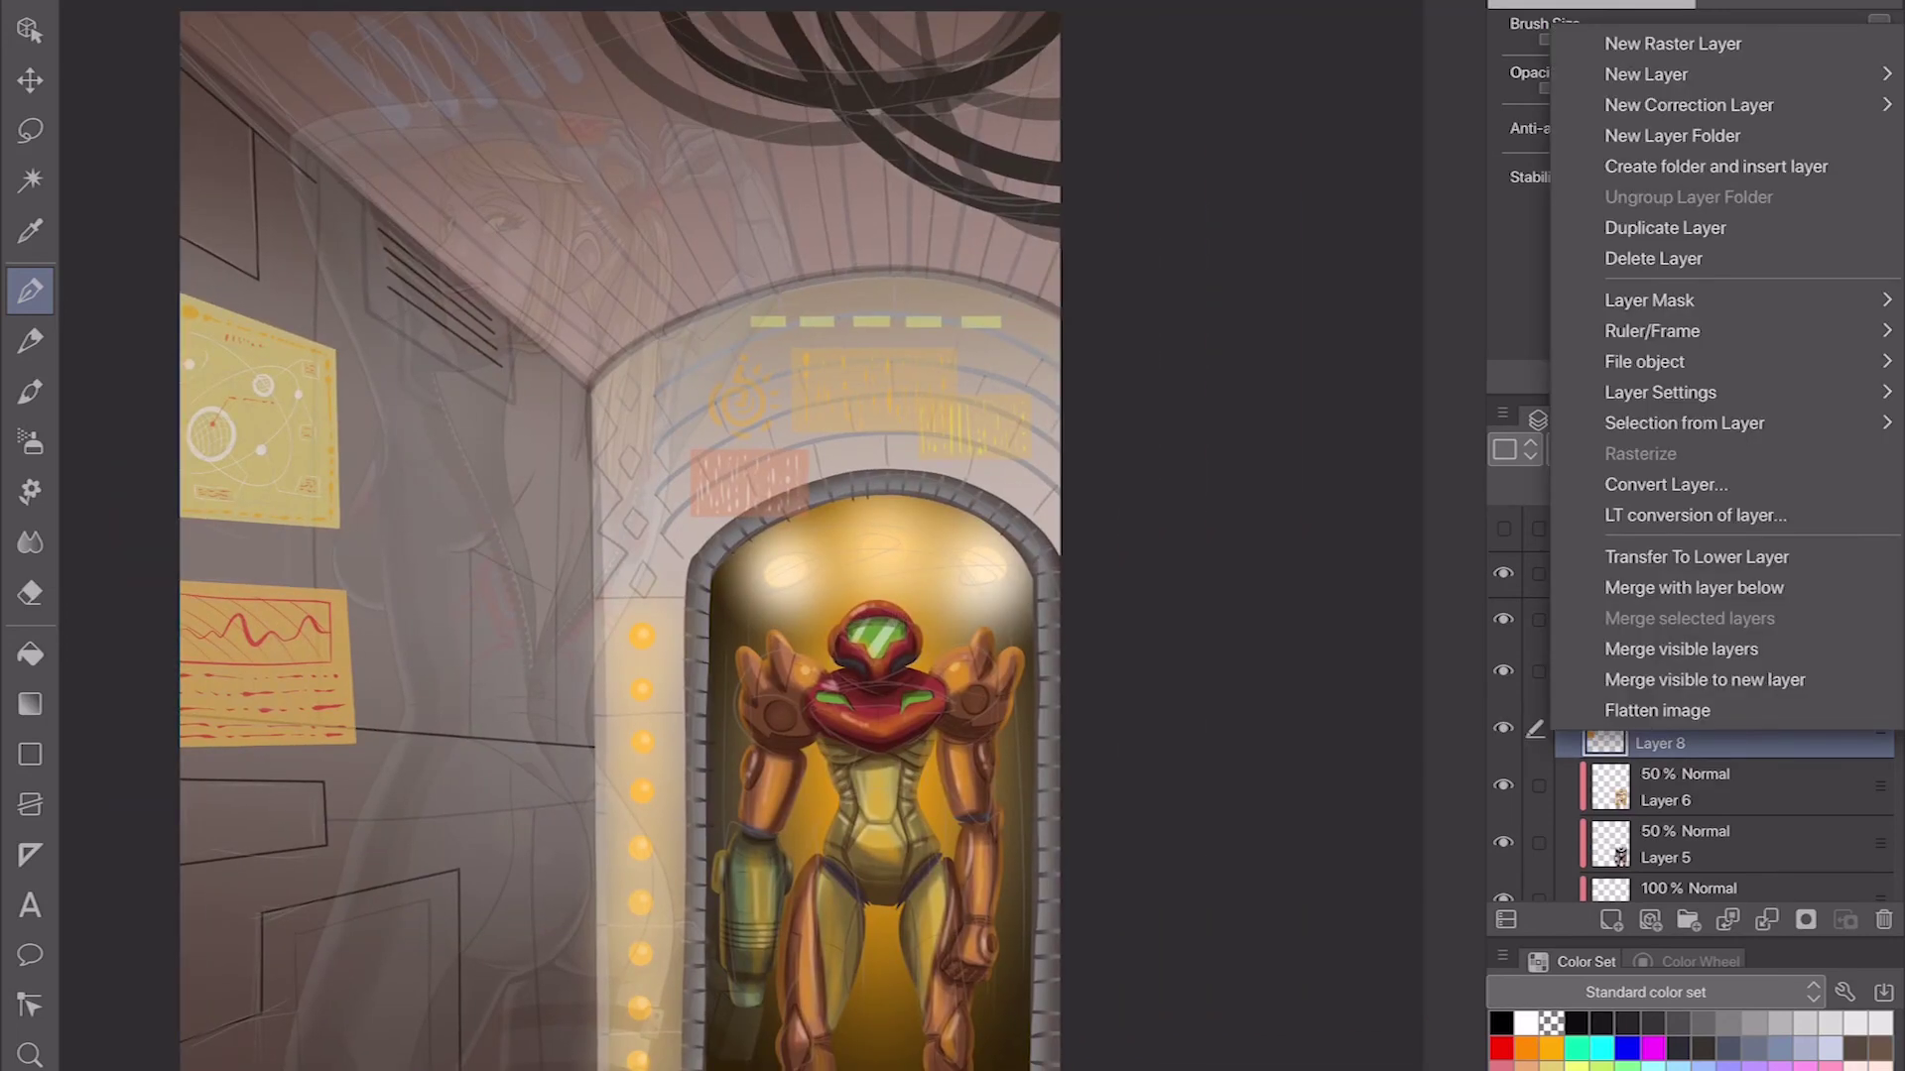
pyautogui.click(1665, 227)
pyautogui.click(1687, 787)
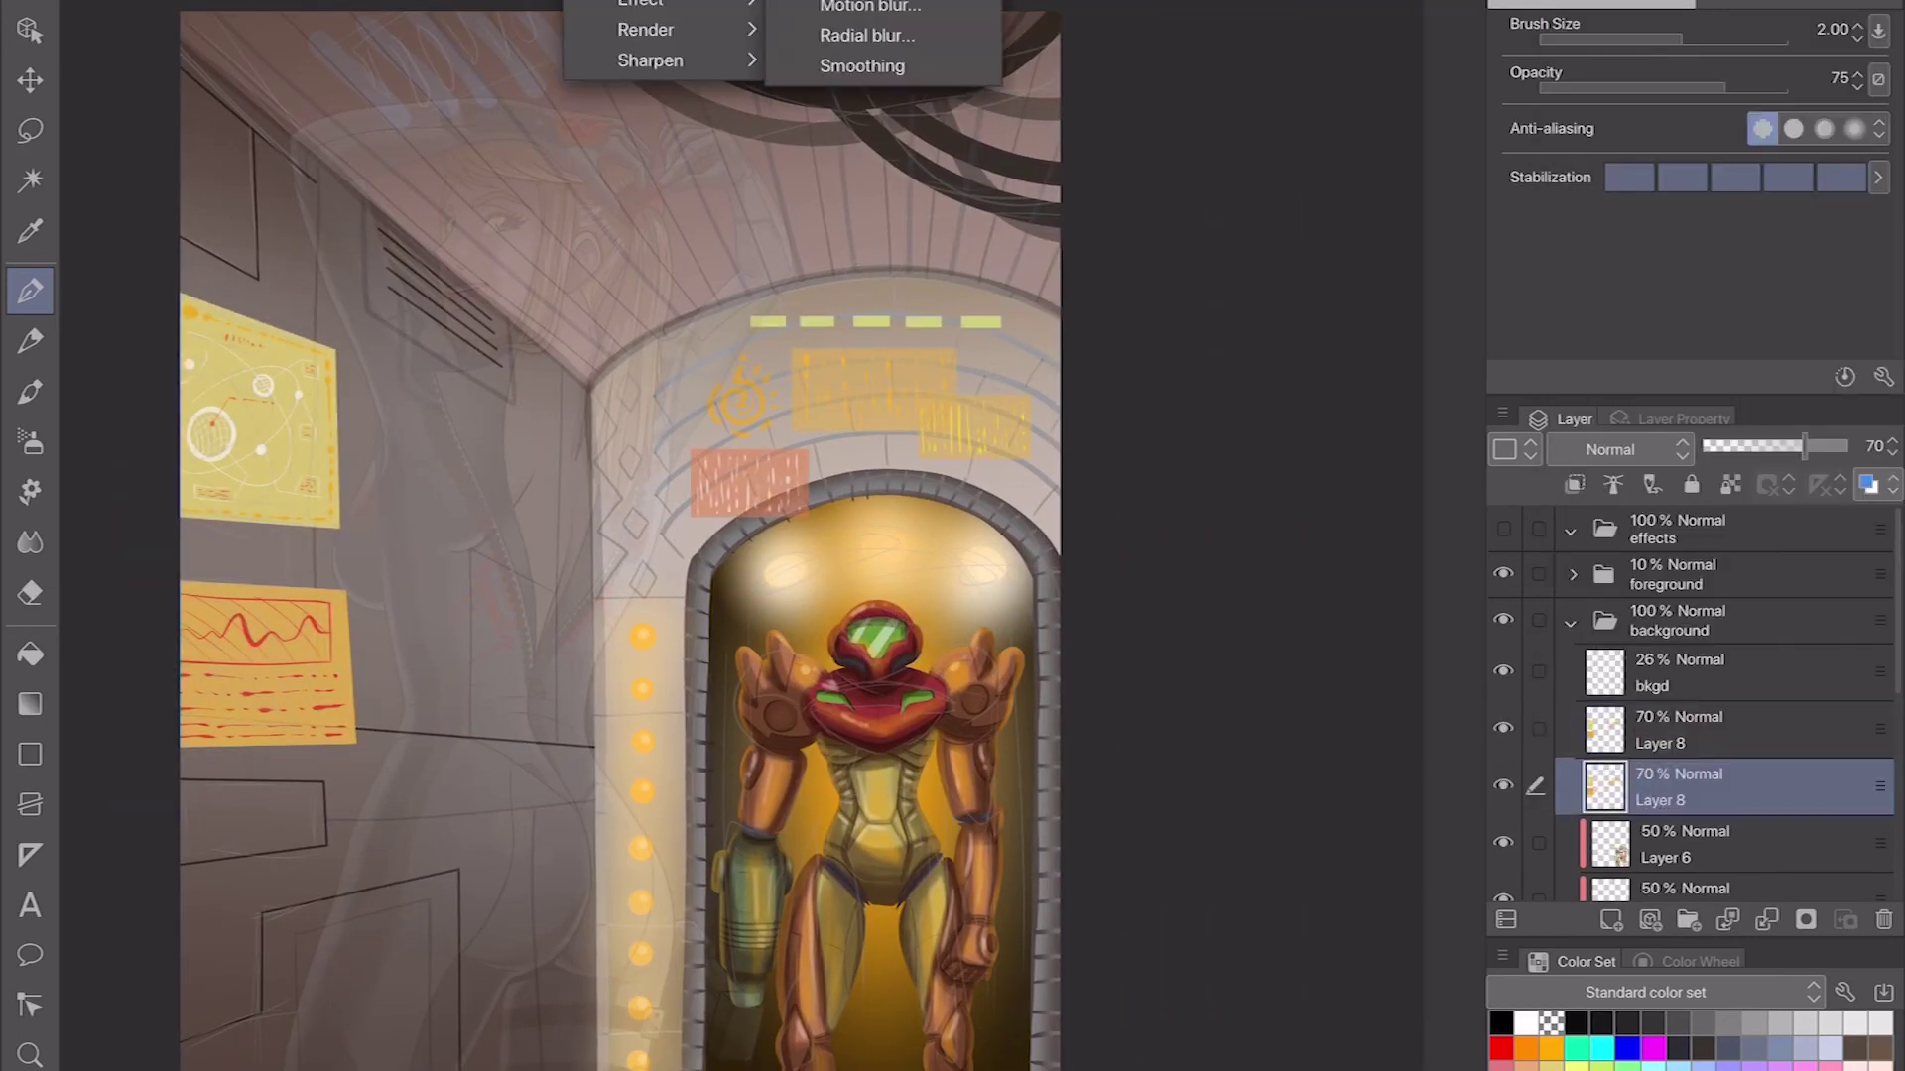
pyautogui.click(873, 5)
pyautogui.click(1284, 498)
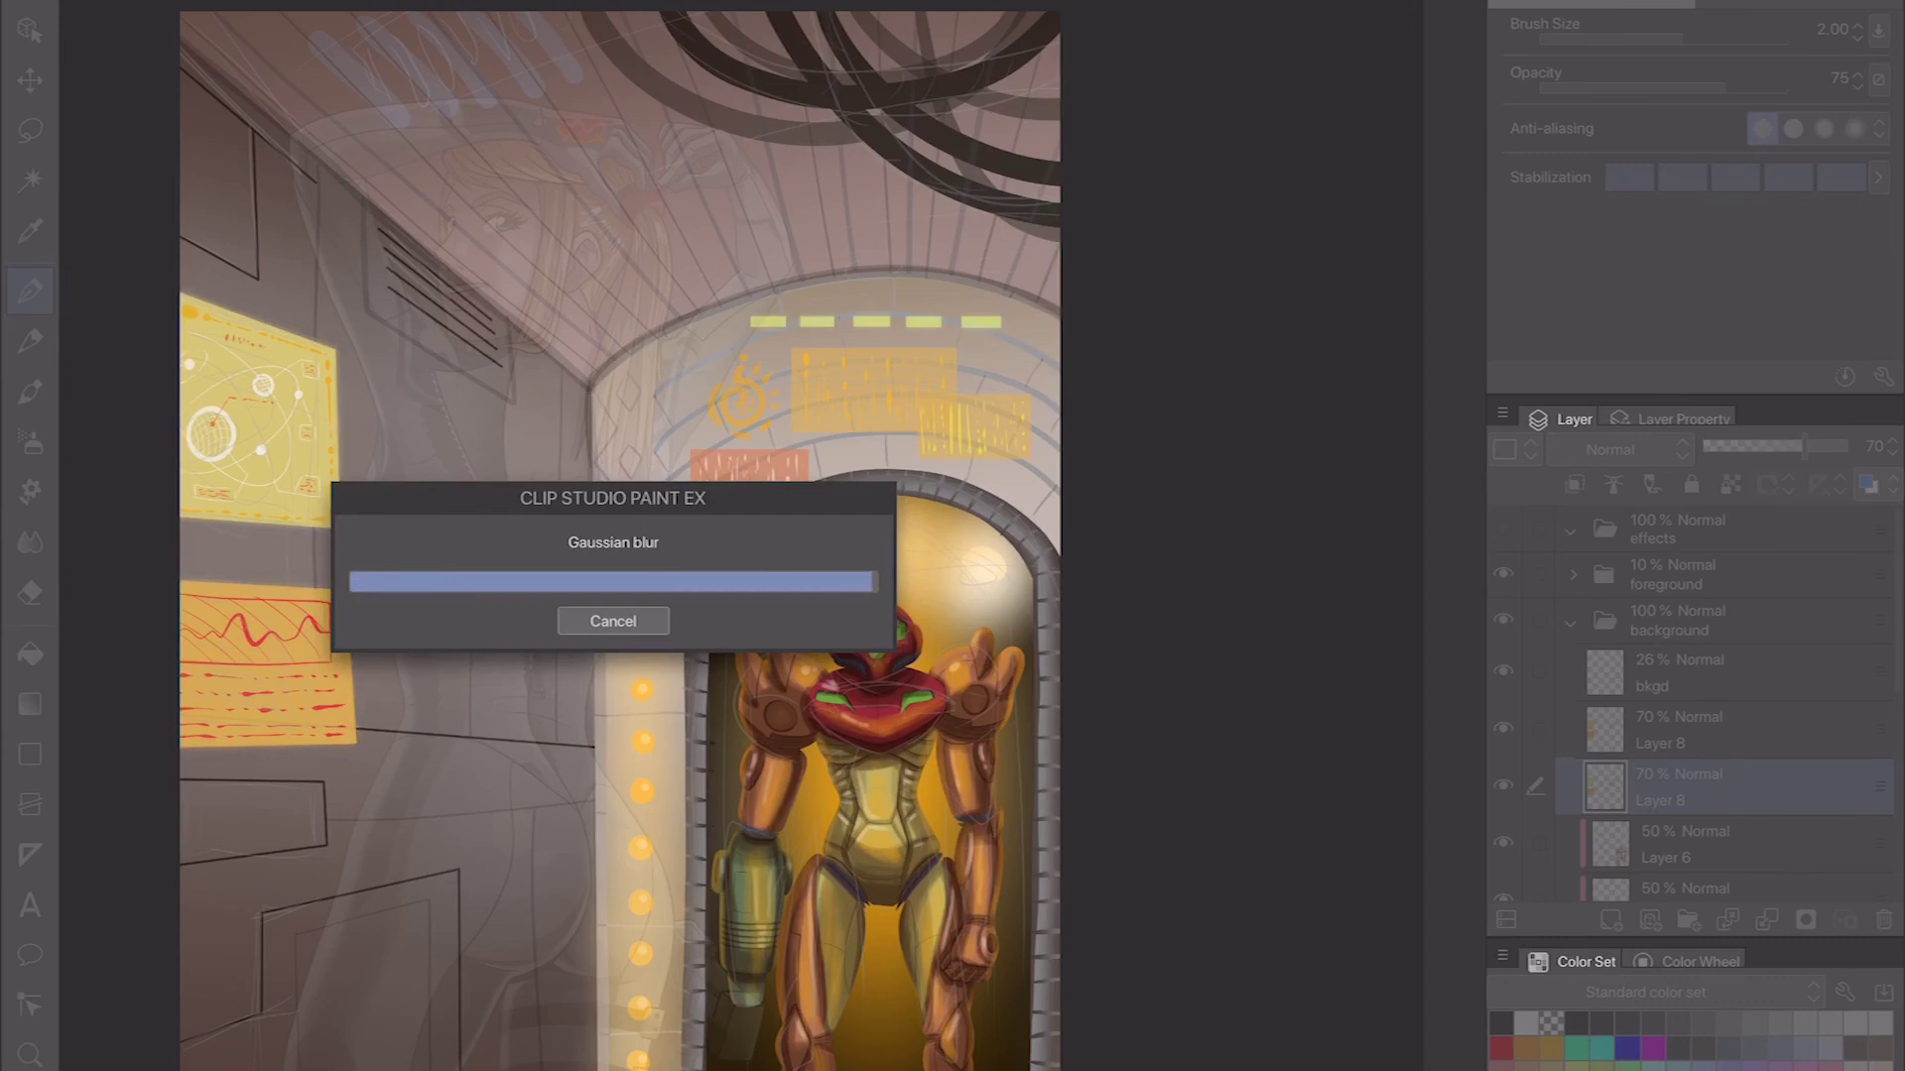
pyautogui.click(873, 5)
pyautogui.click(823, 4)
pyautogui.click(1284, 498)
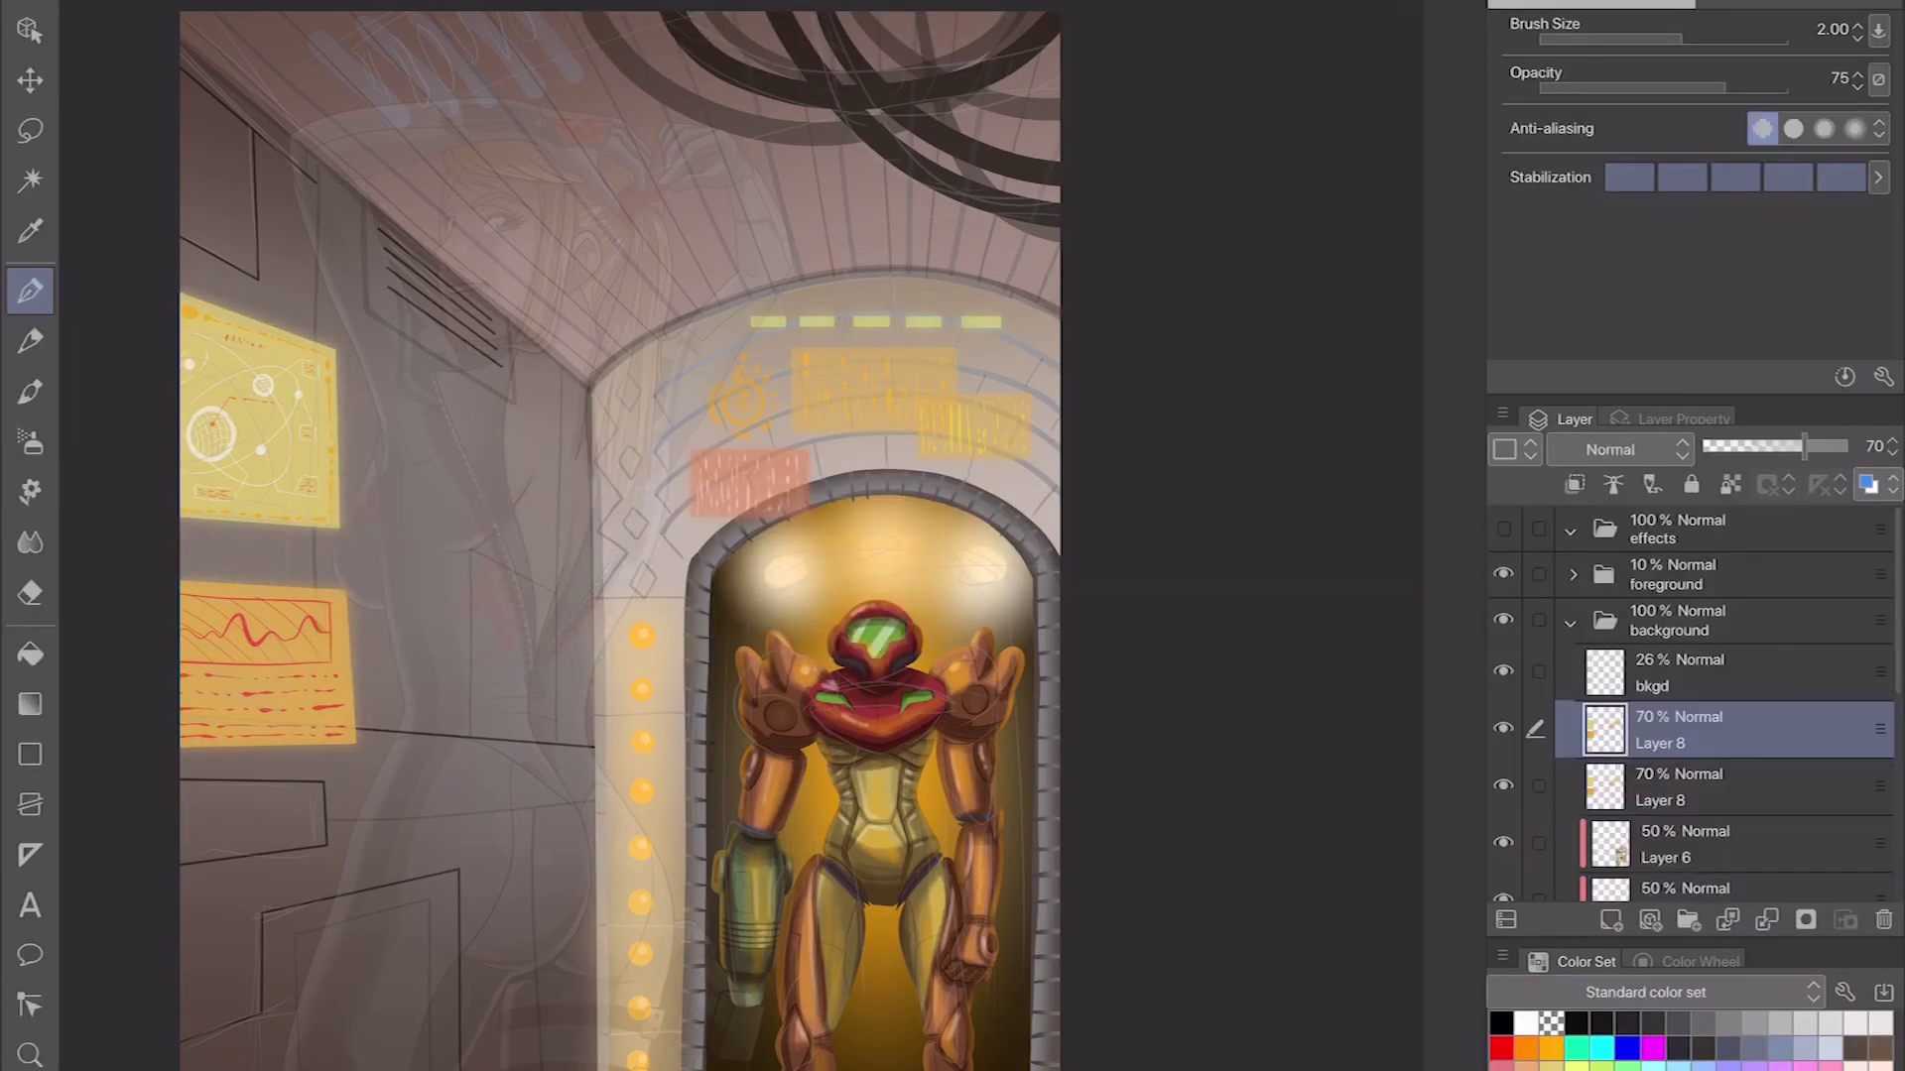
# Step: Create a selection from the foreground folder to mask a new layer in the effects folder to the figure
pyautogui.scroll(-2, 620, 541)
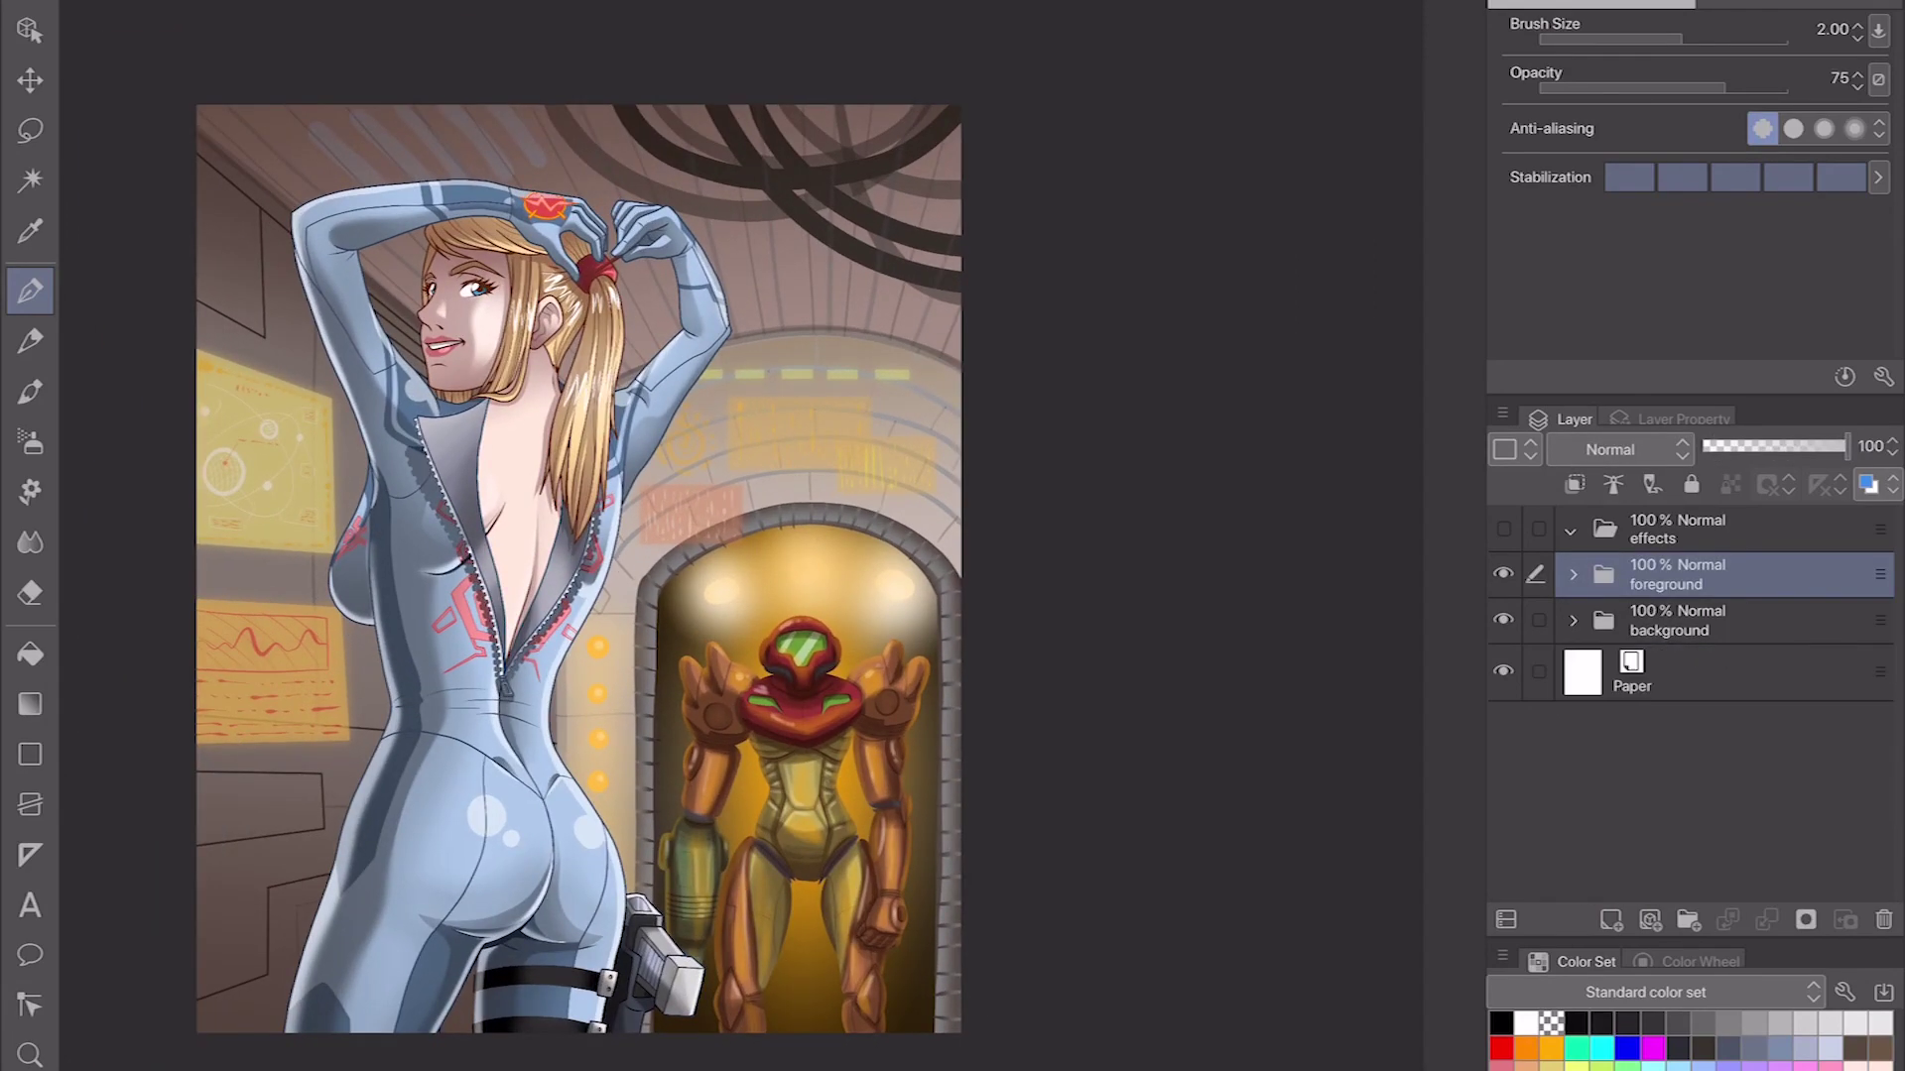
pyautogui.moveTo(1686, 275)
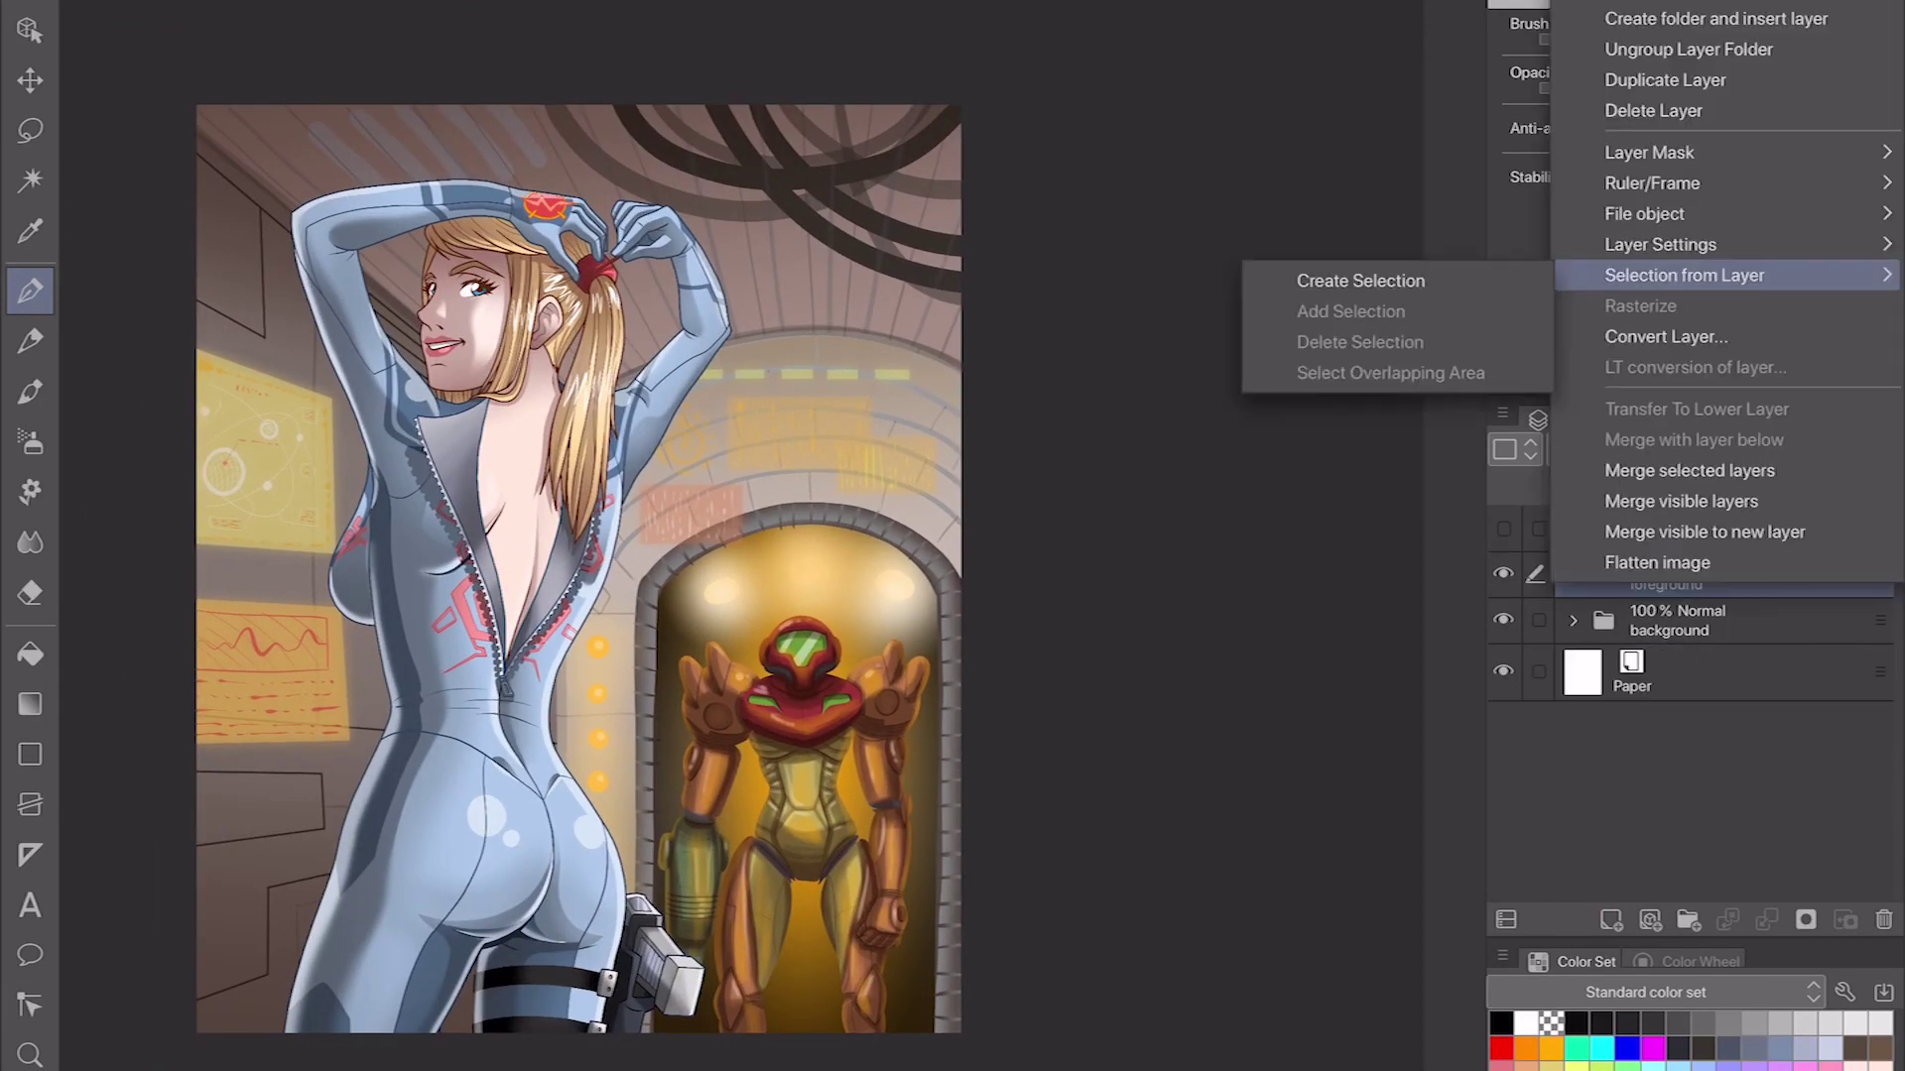
pyautogui.click(1361, 281)
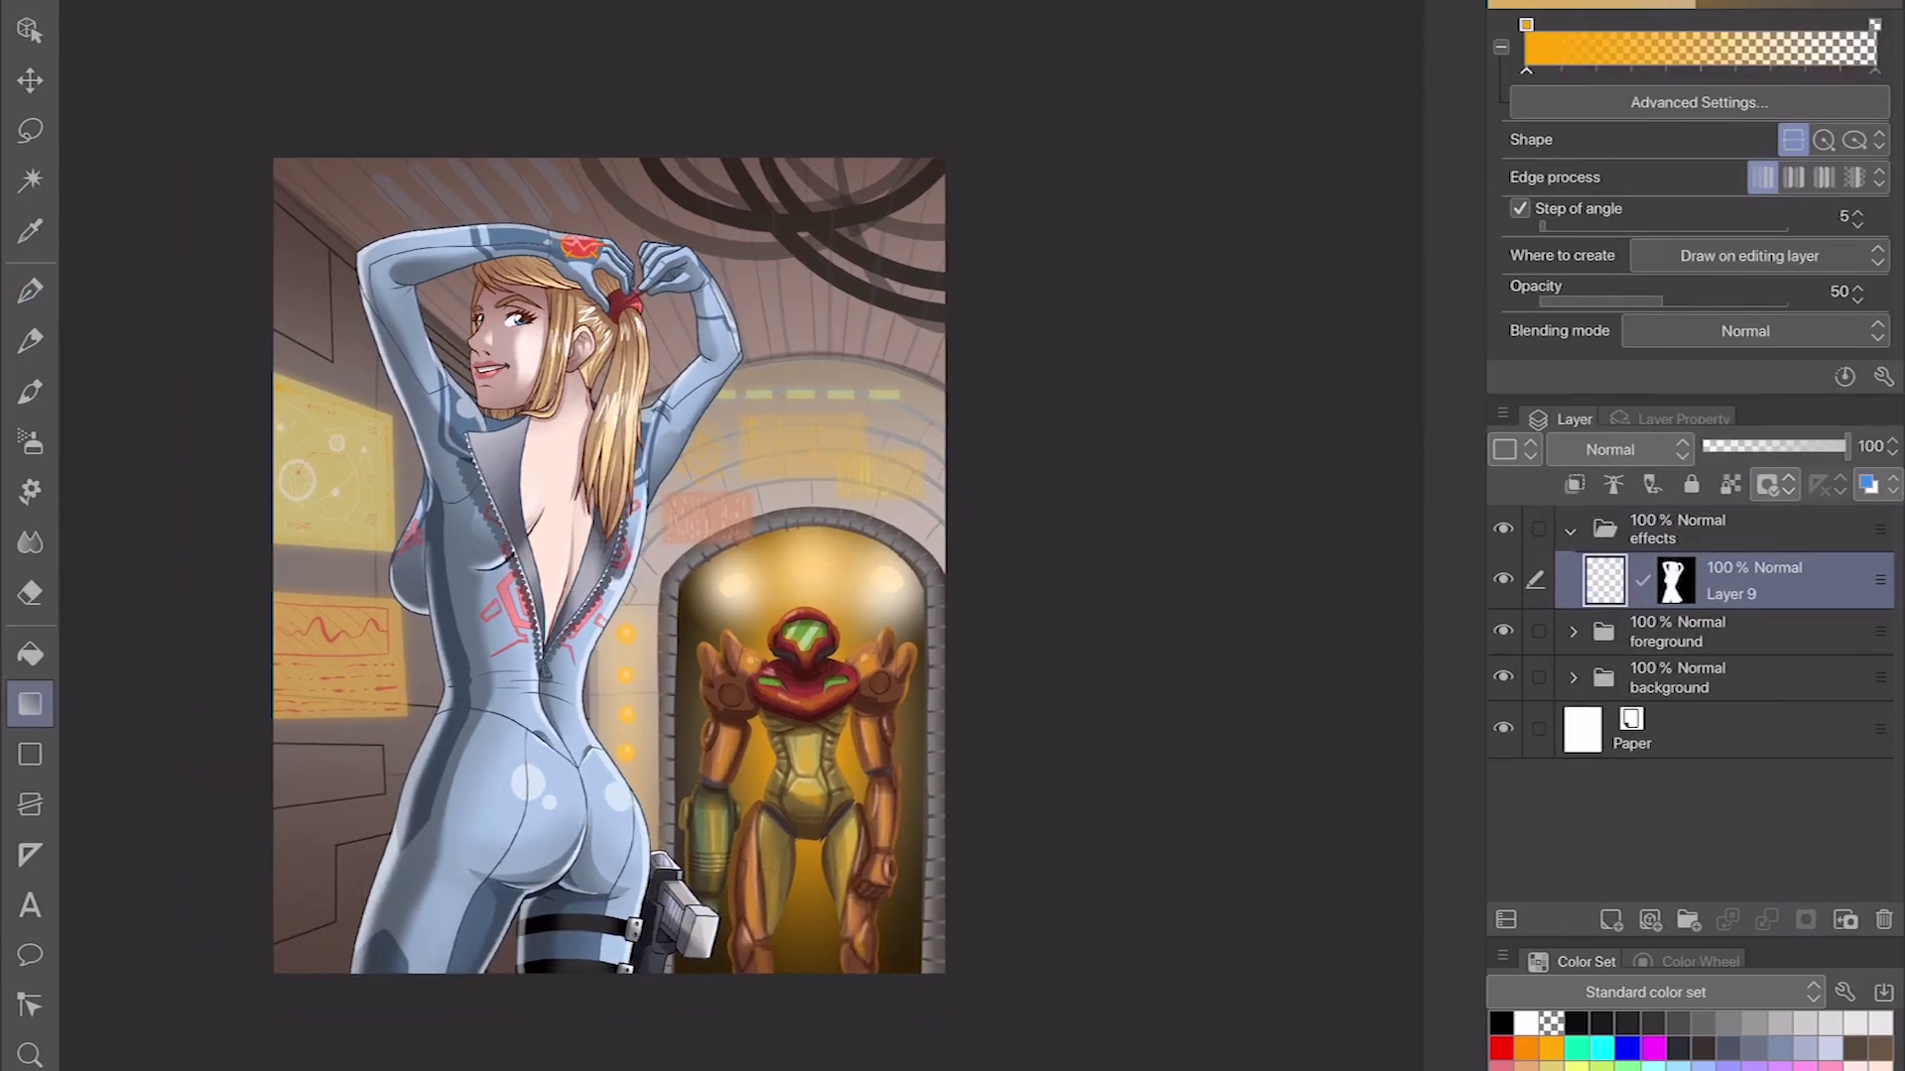
# Step: Shade the masked figure with orange gradients from the capsule side and a dark linear gradient rising from below, at 50 opacity
pyautogui.click(1854, 139)
pyautogui.moveTo(599, 546); pyautogui.dragTo(952, 532)
pyautogui.click(1824, 139)
pyautogui.moveTo(857, 224); pyautogui.dragTo(1297, 868)
pyautogui.click(1793, 139)
pyautogui.press('x')
pyautogui.moveTo(409, 1067); pyautogui.dragTo(425, 655)
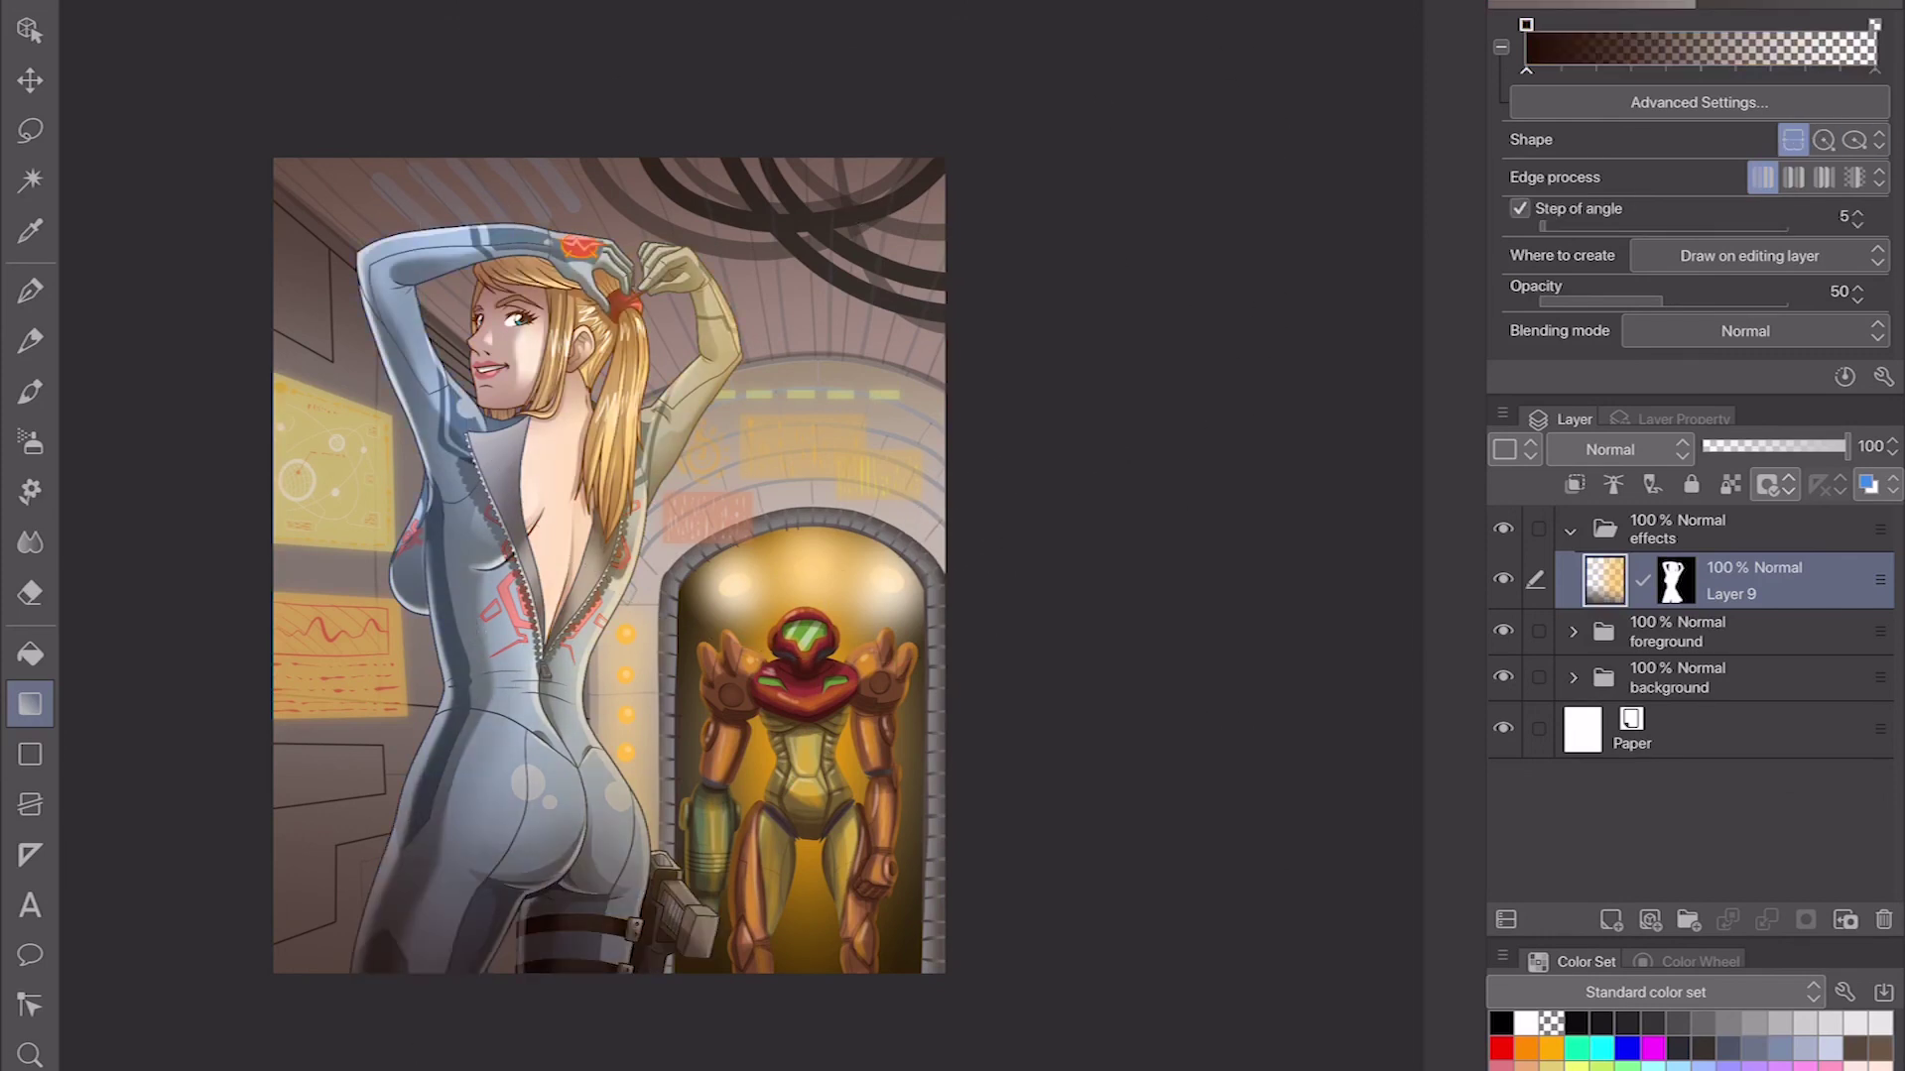
# Step: Tint the figure's raised arms with an orange linear gradient from above and add an orange radial glow beside the capsule
pyautogui.press('x')
pyautogui.moveTo(449, 161); pyautogui.dragTo(471, 298)
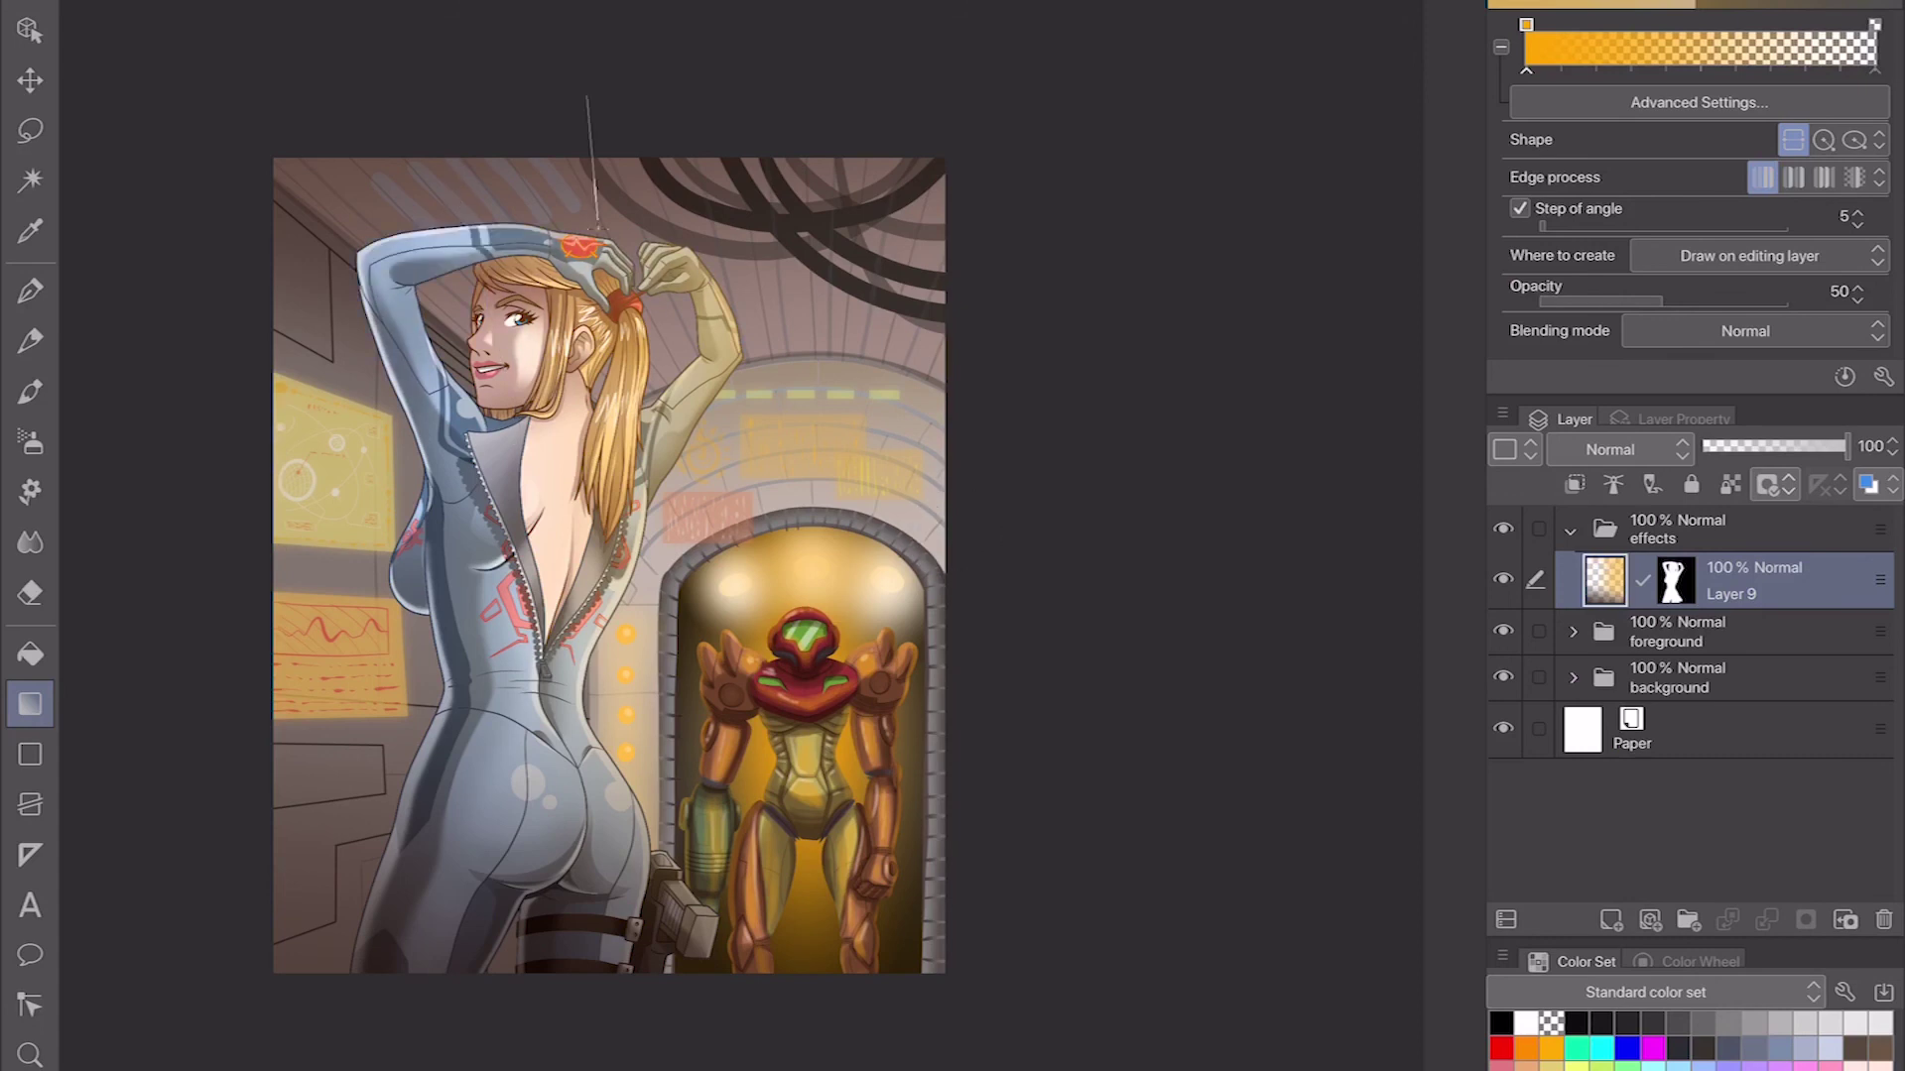
pyautogui.click(1823, 139)
pyautogui.moveTo(710, 677); pyautogui.dragTo(980, 495)
# Step: On a new layer below bkgd in the background folder, add orange radial glows around the capsule and dark linear gradients from the picture's edges
pyautogui.click(1572, 677)
pyautogui.click(1687, 787)
pyautogui.moveTo(635, 526); pyautogui.dragTo(439, 392)
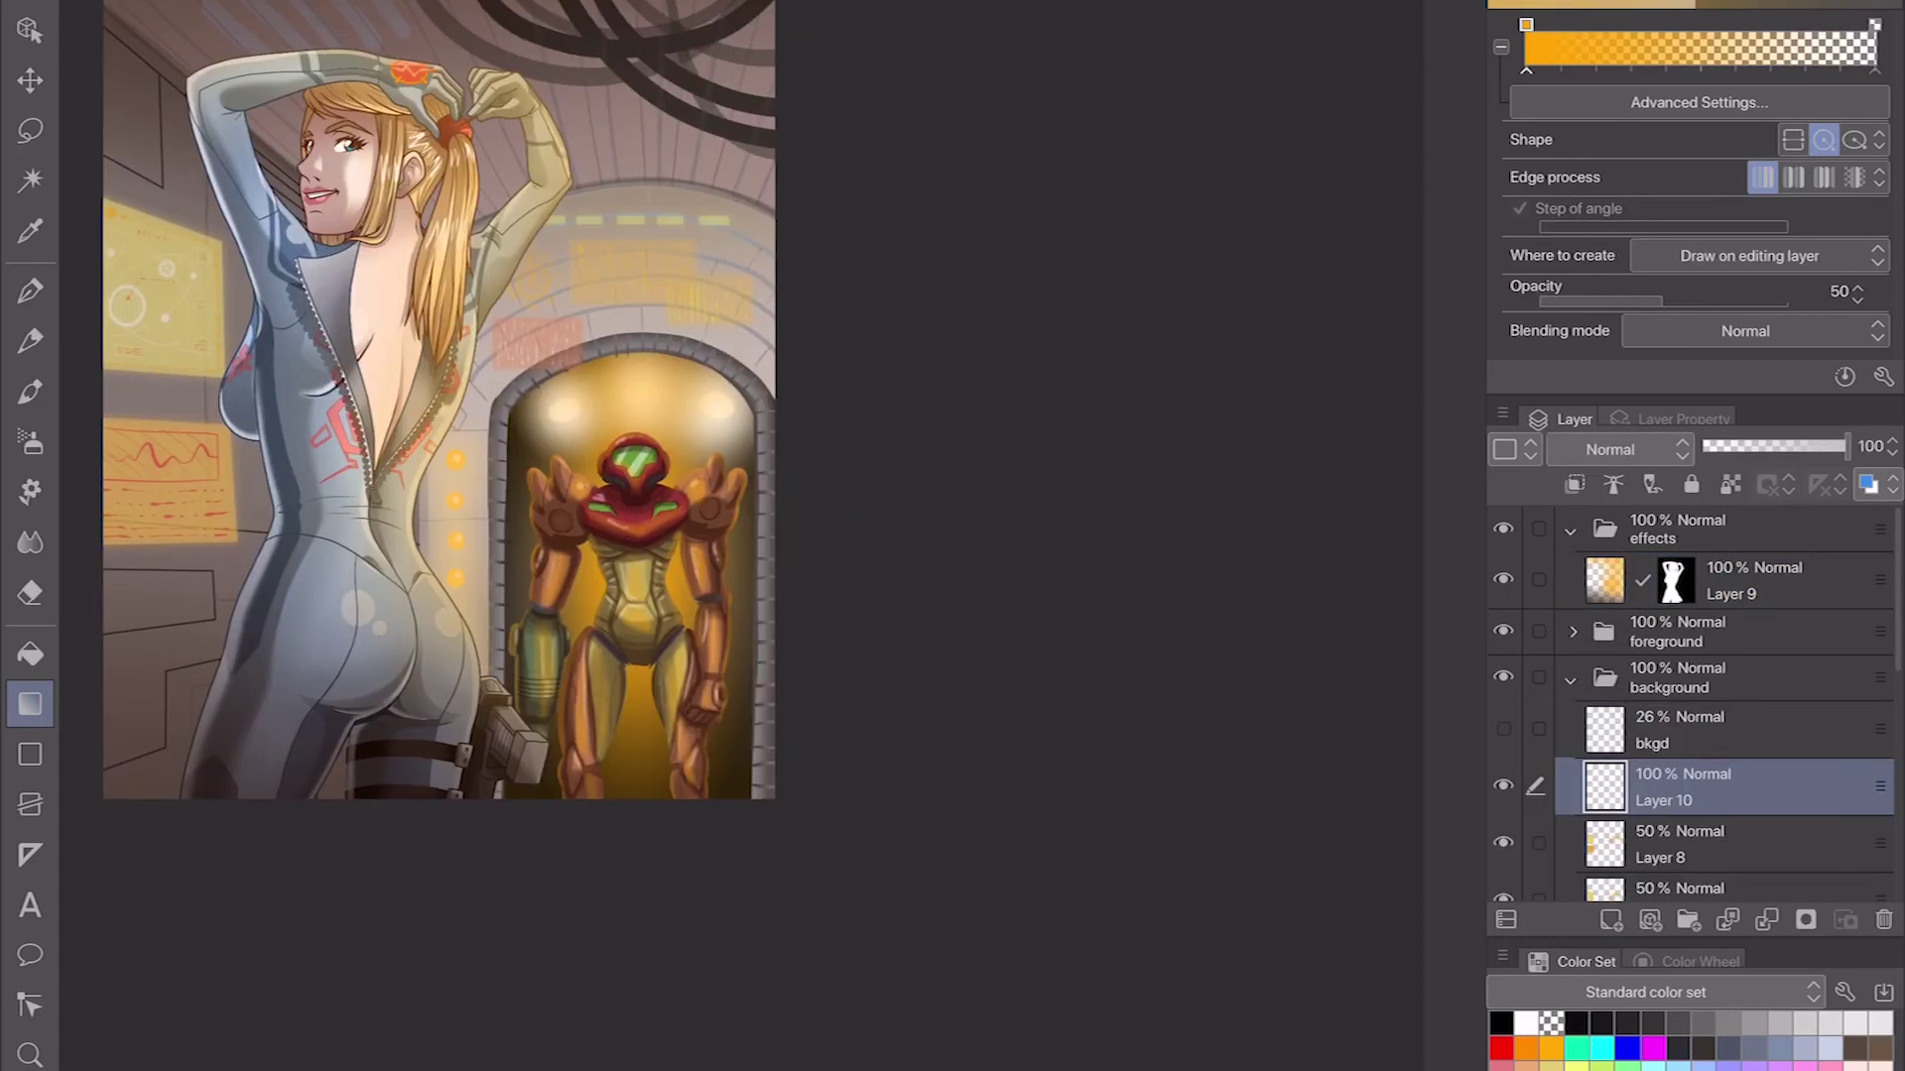
pyautogui.moveTo(620, 508); pyautogui.dragTo(1319, 1070)
pyautogui.moveTo(953, 49); pyautogui.dragTo(934, 266)
pyautogui.moveTo(300, 991); pyautogui.dragTo(506, 640)
# Step: Select the shapes of the two left wall panels from their layer and fill them with a dark colour on a new layer underneath
pyautogui.scroll(3, 297, 596)
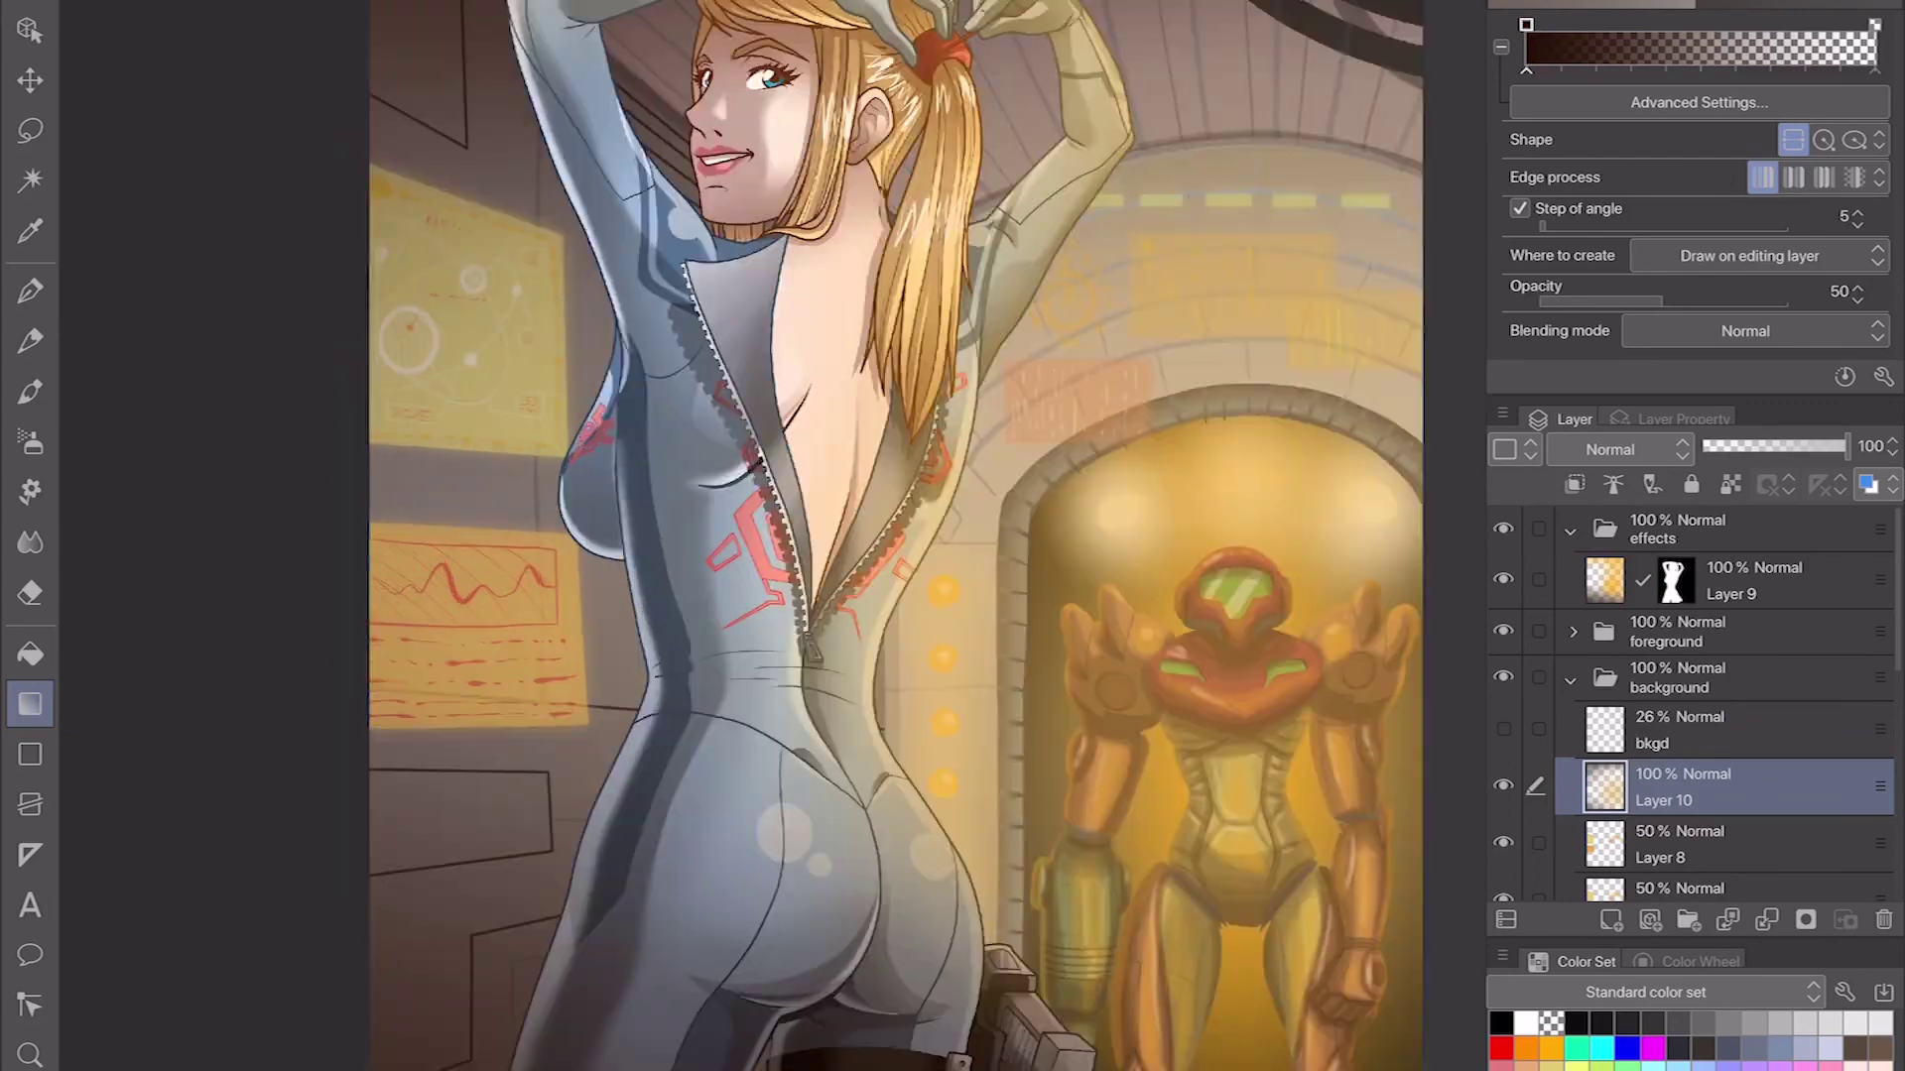
pyautogui.click(1703, 843)
pyautogui.press('m')
pyautogui.moveTo(360, 130); pyautogui.dragTo(308, 808)
pyautogui.rightClick(1686, 843)
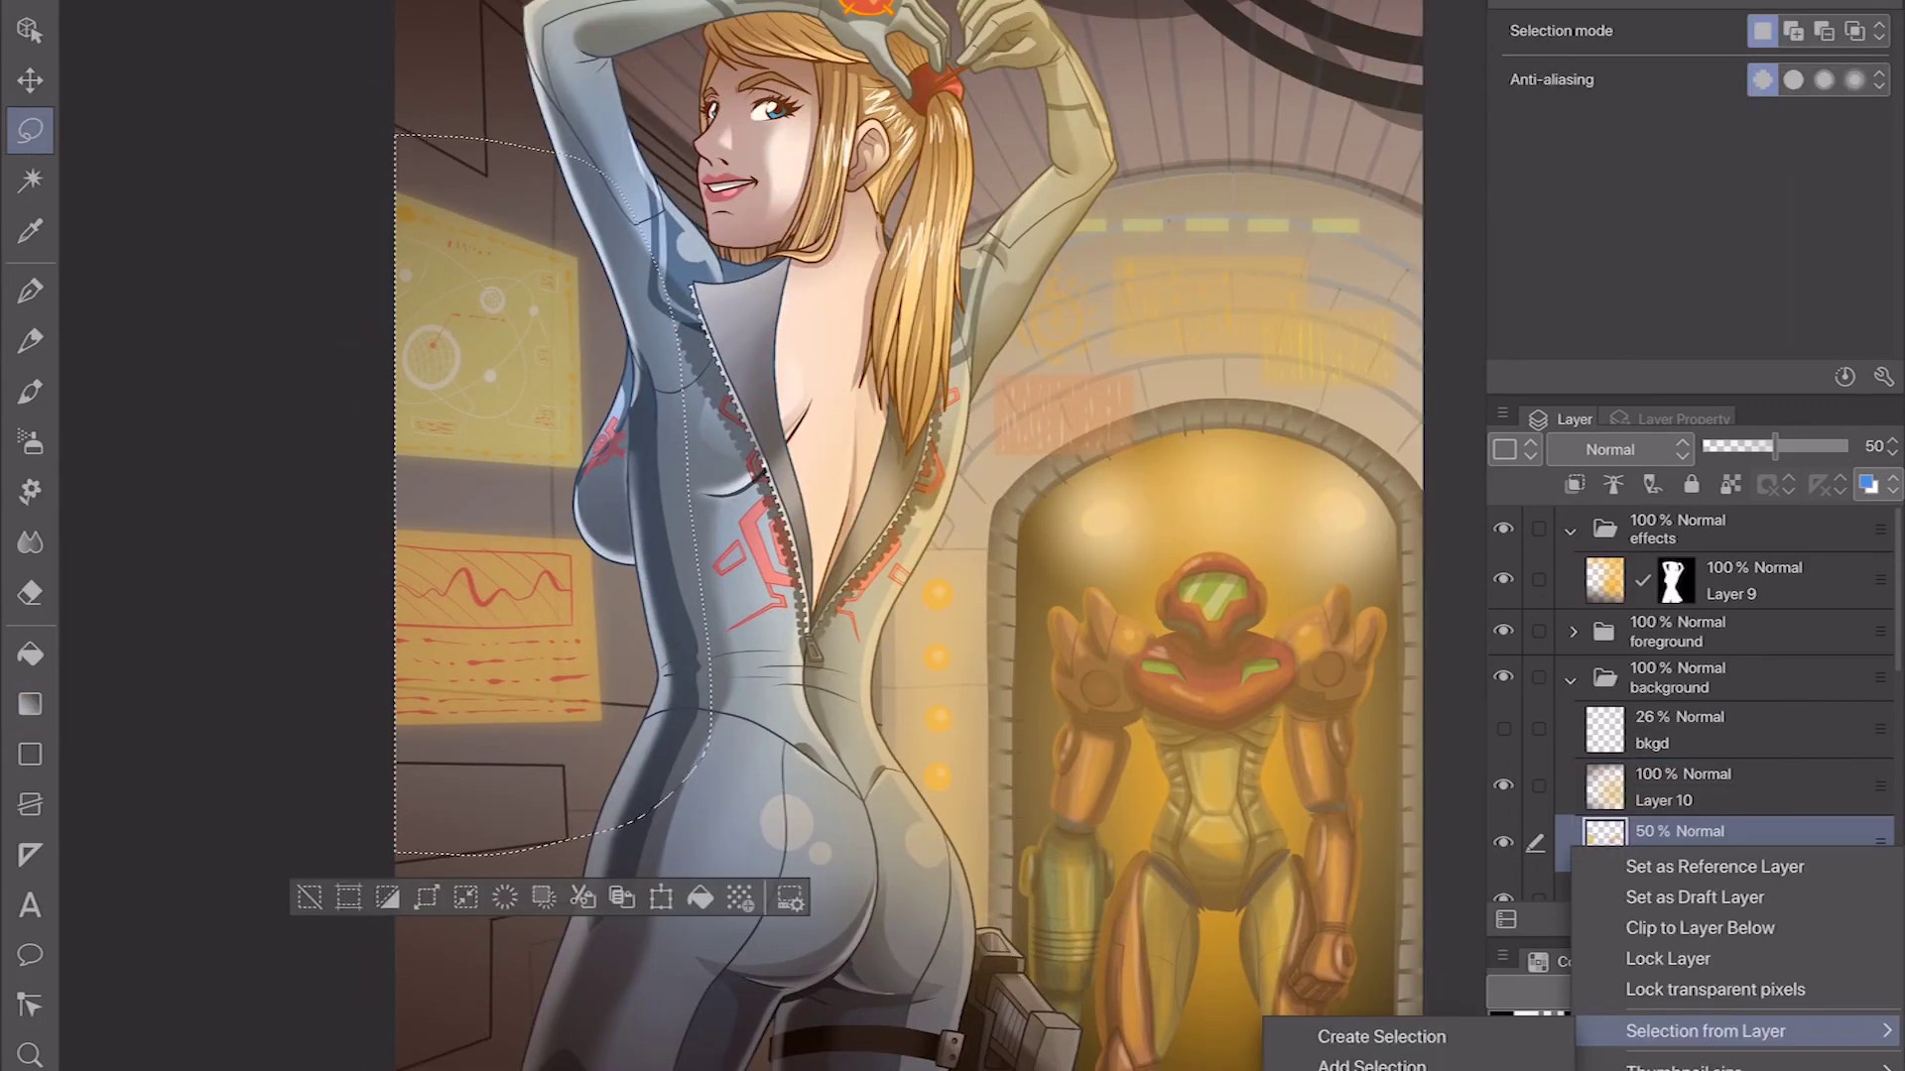
pyautogui.click(1404, 1034)
pyautogui.hotkey('ctrl', 'shift', 'n')
pyautogui.press('k')
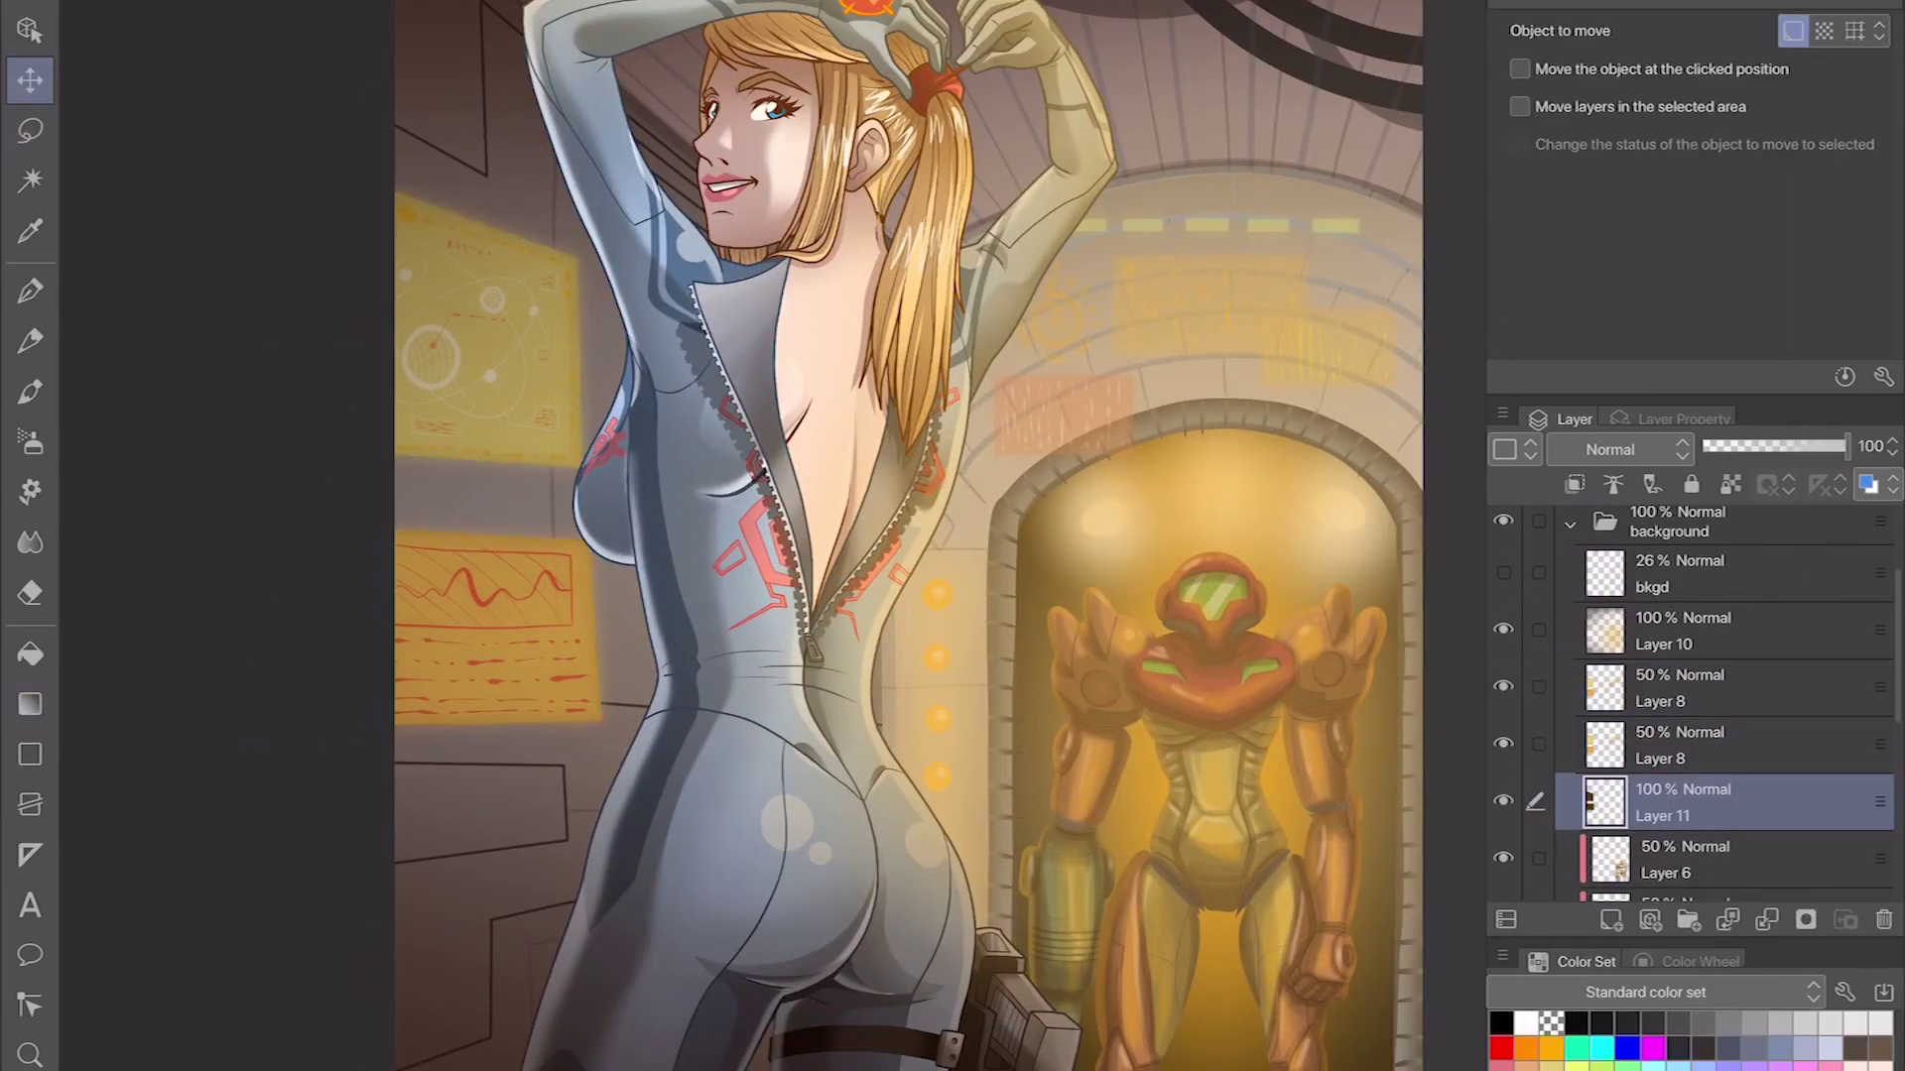
# Step: Turn the dark panel copy into a drop shadow by shifting it downward, with a Gaussian blur of 200.00 and 50 layer opacity
pyautogui.moveTo(521, 394); pyautogui.dragTo(521, 429)
pyautogui.hotkey('ctrl', 'f')
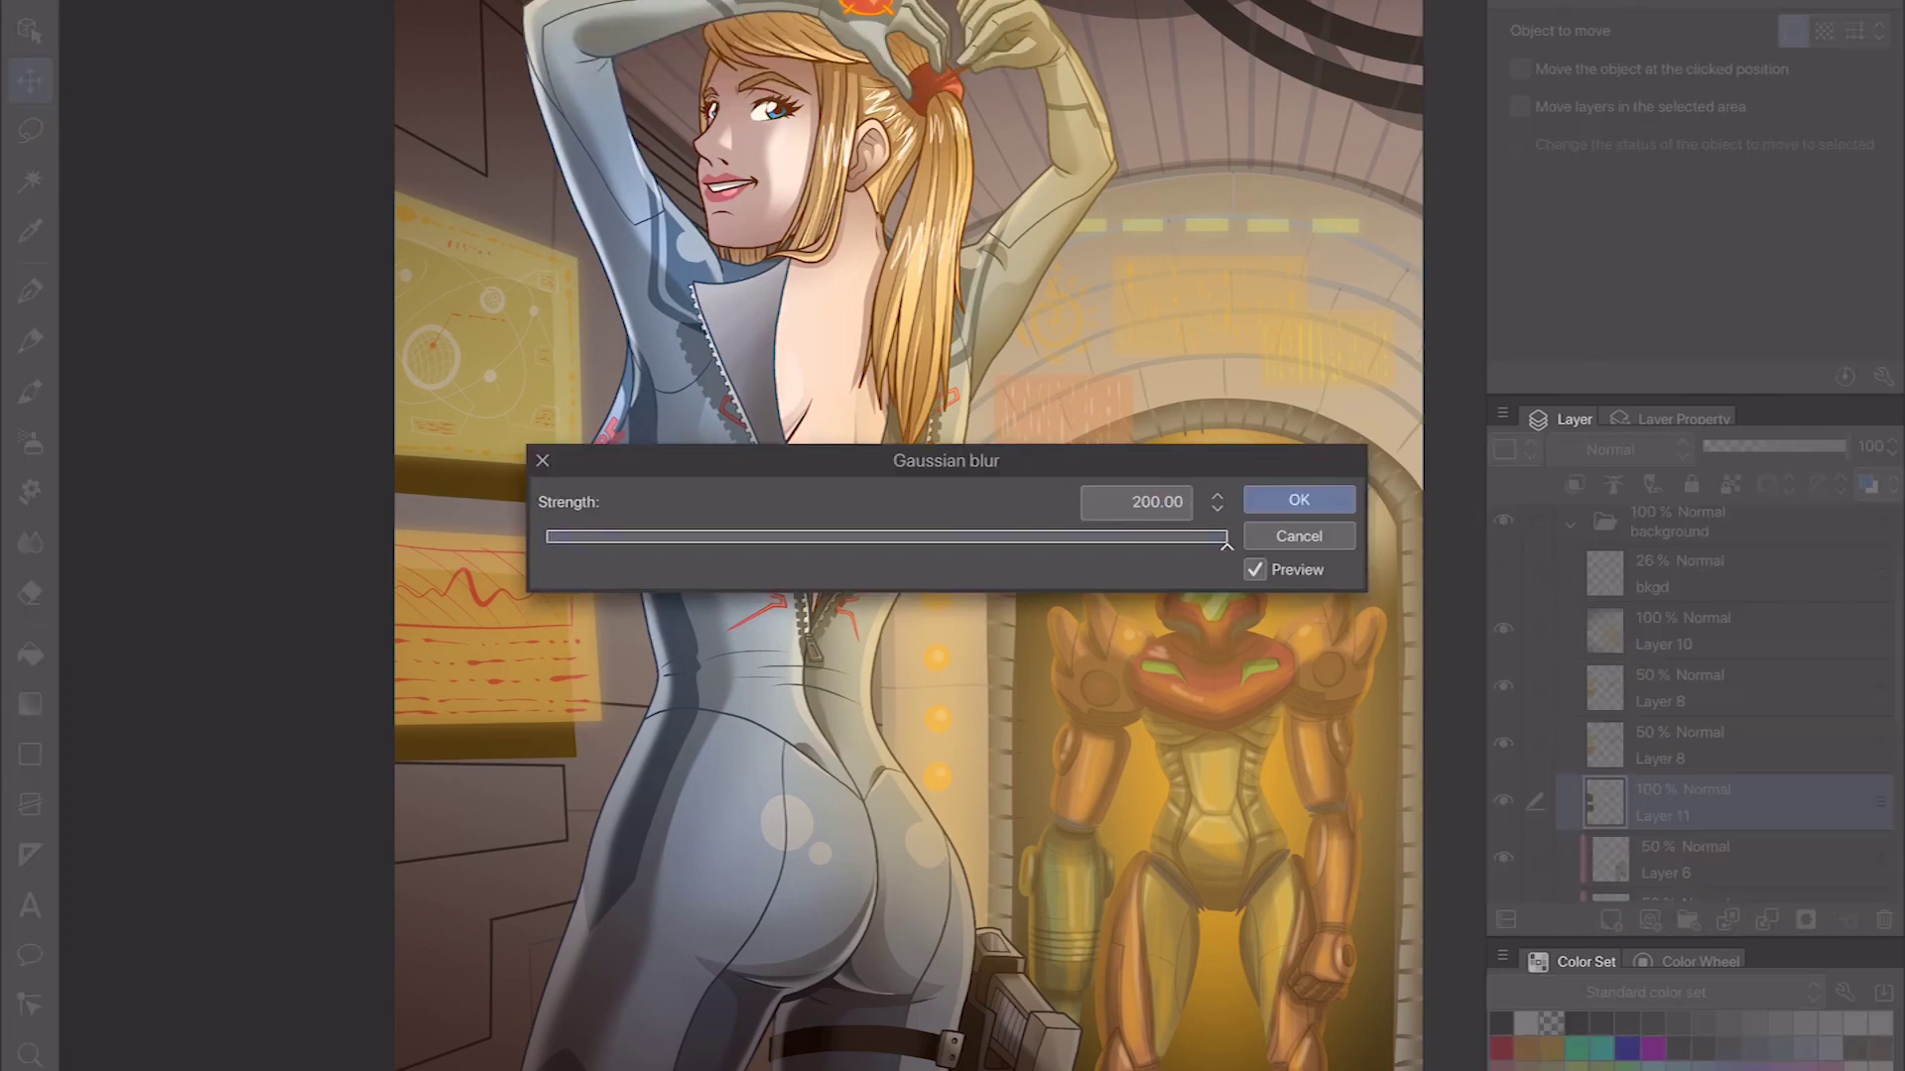
pyautogui.press('Return')
pyautogui.click(1775, 447)
pyautogui.hotkey('ctrl', '0')
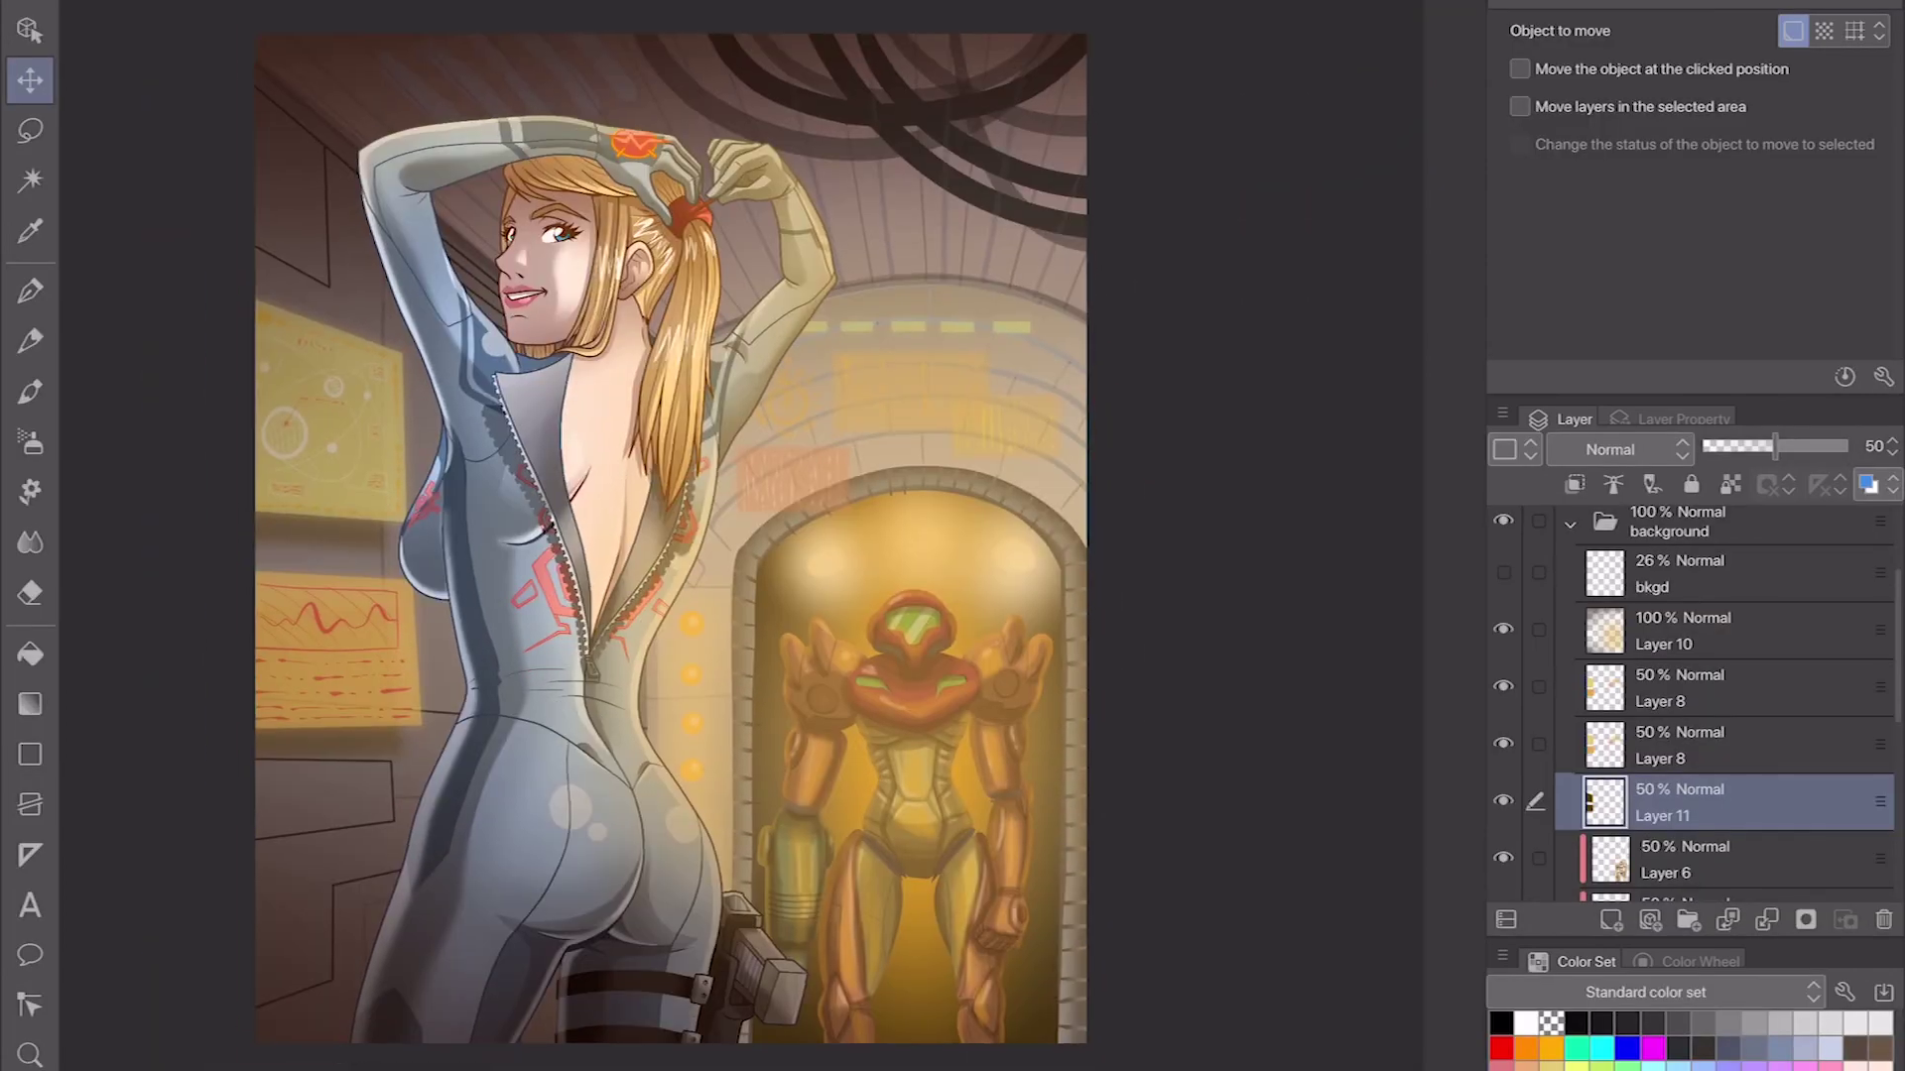
# Step: Refine the gradient shading on the figure's masked lighting layer at 50 opacity and save the file
pyautogui.click(1571, 524)
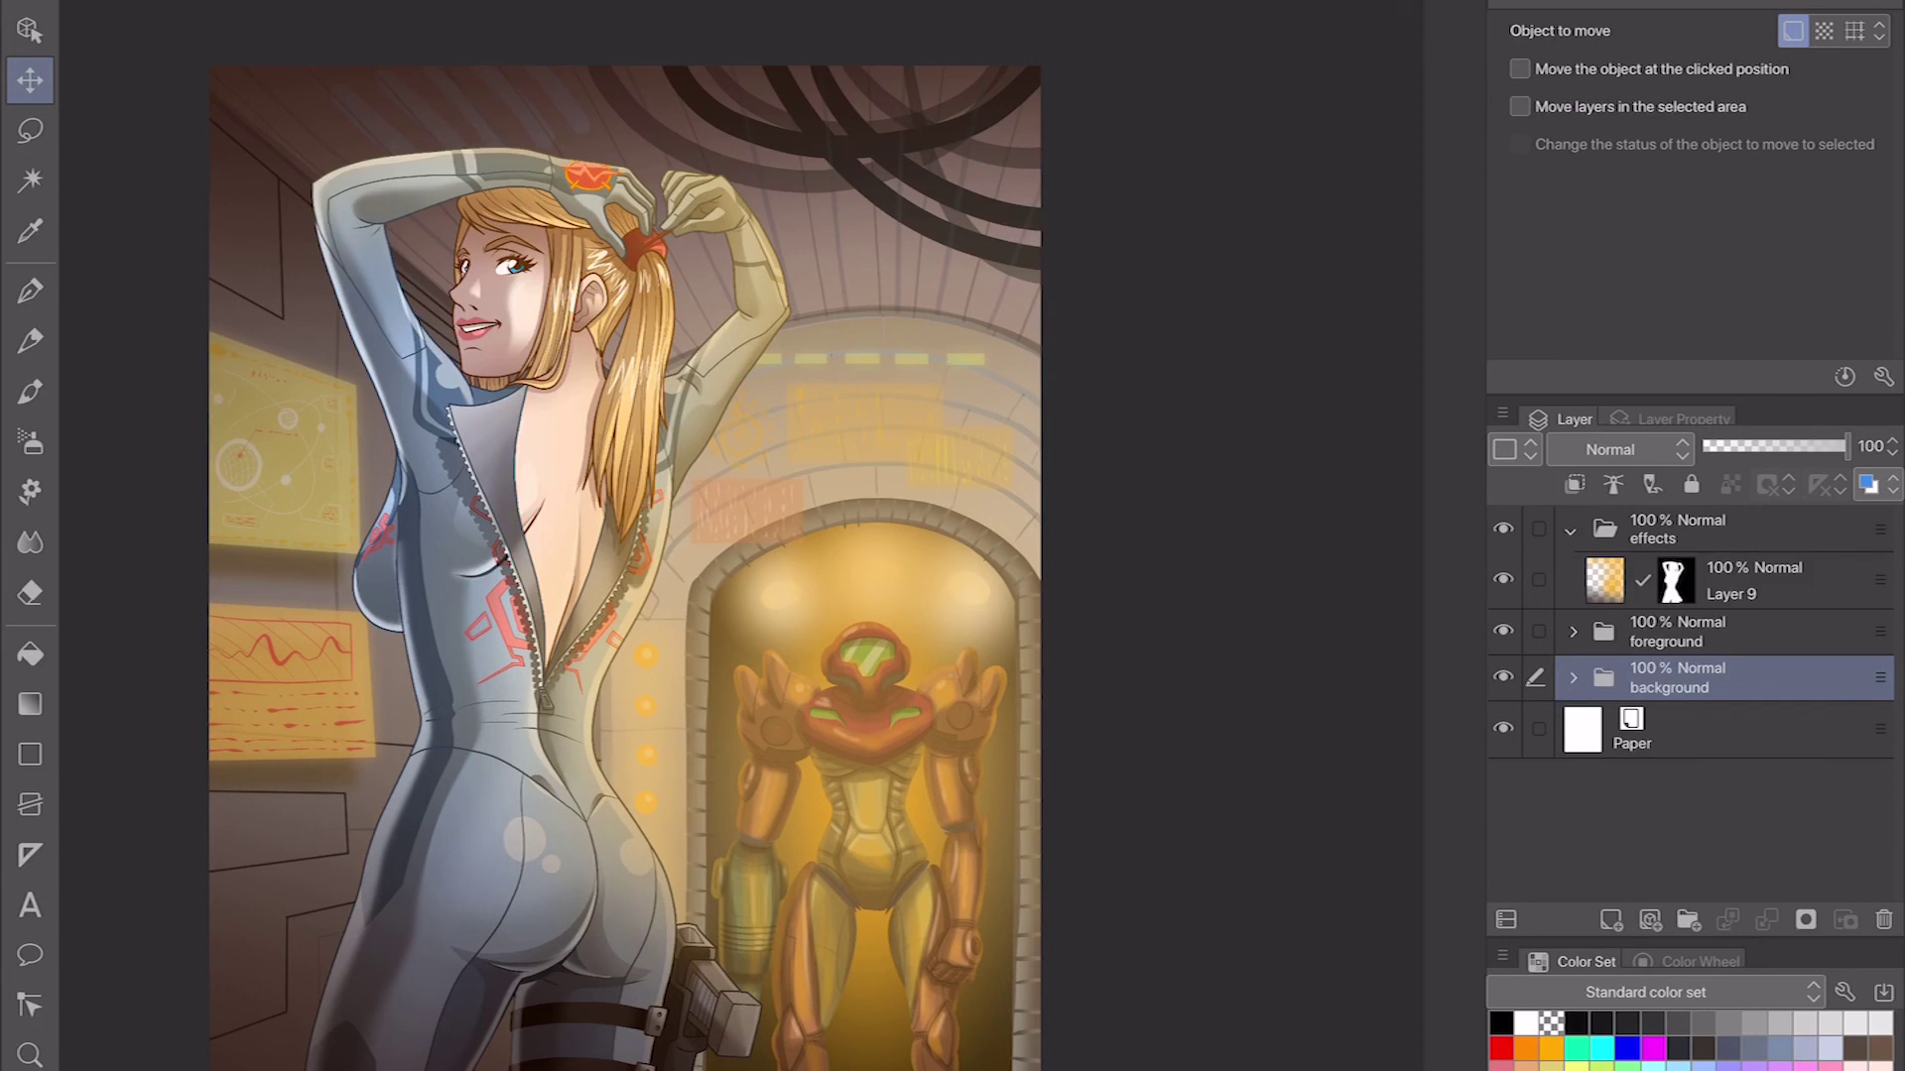
pyautogui.click(1746, 580)
pyautogui.press('b')
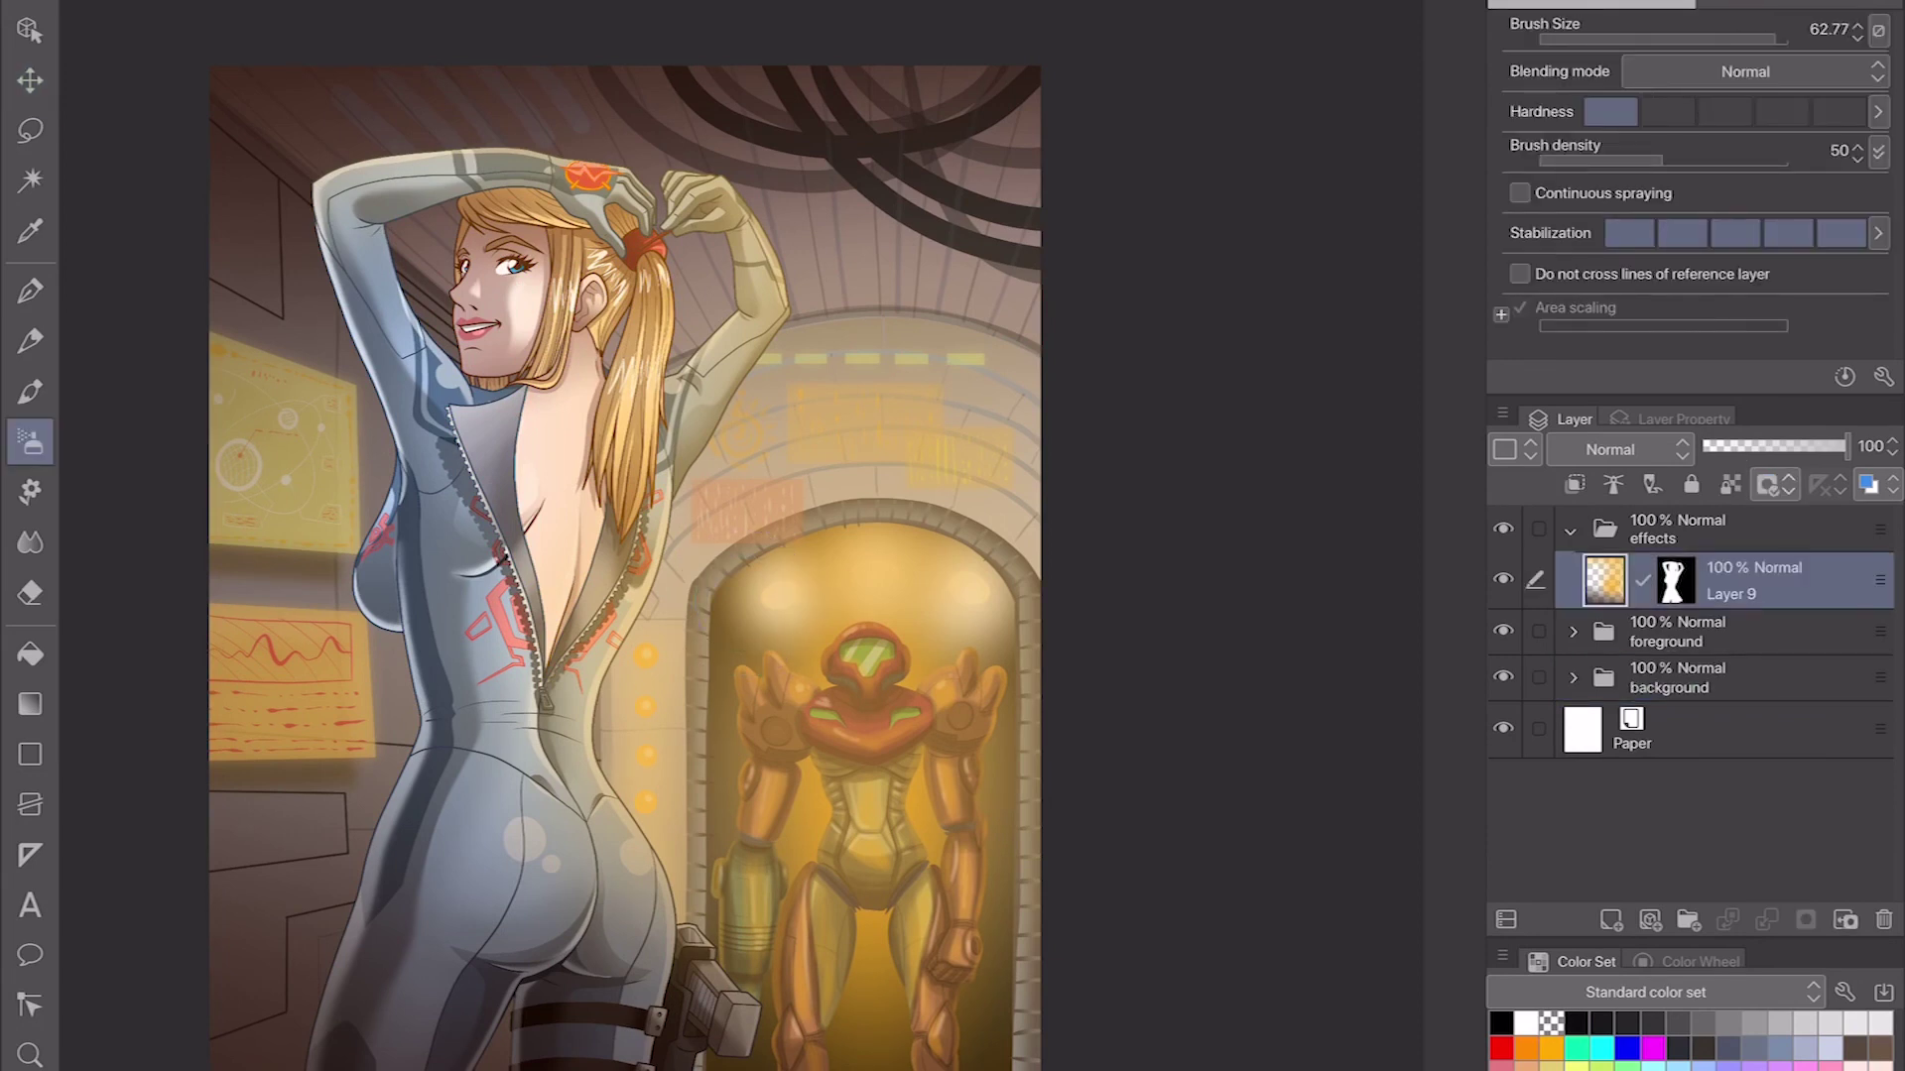
pyautogui.press('g')
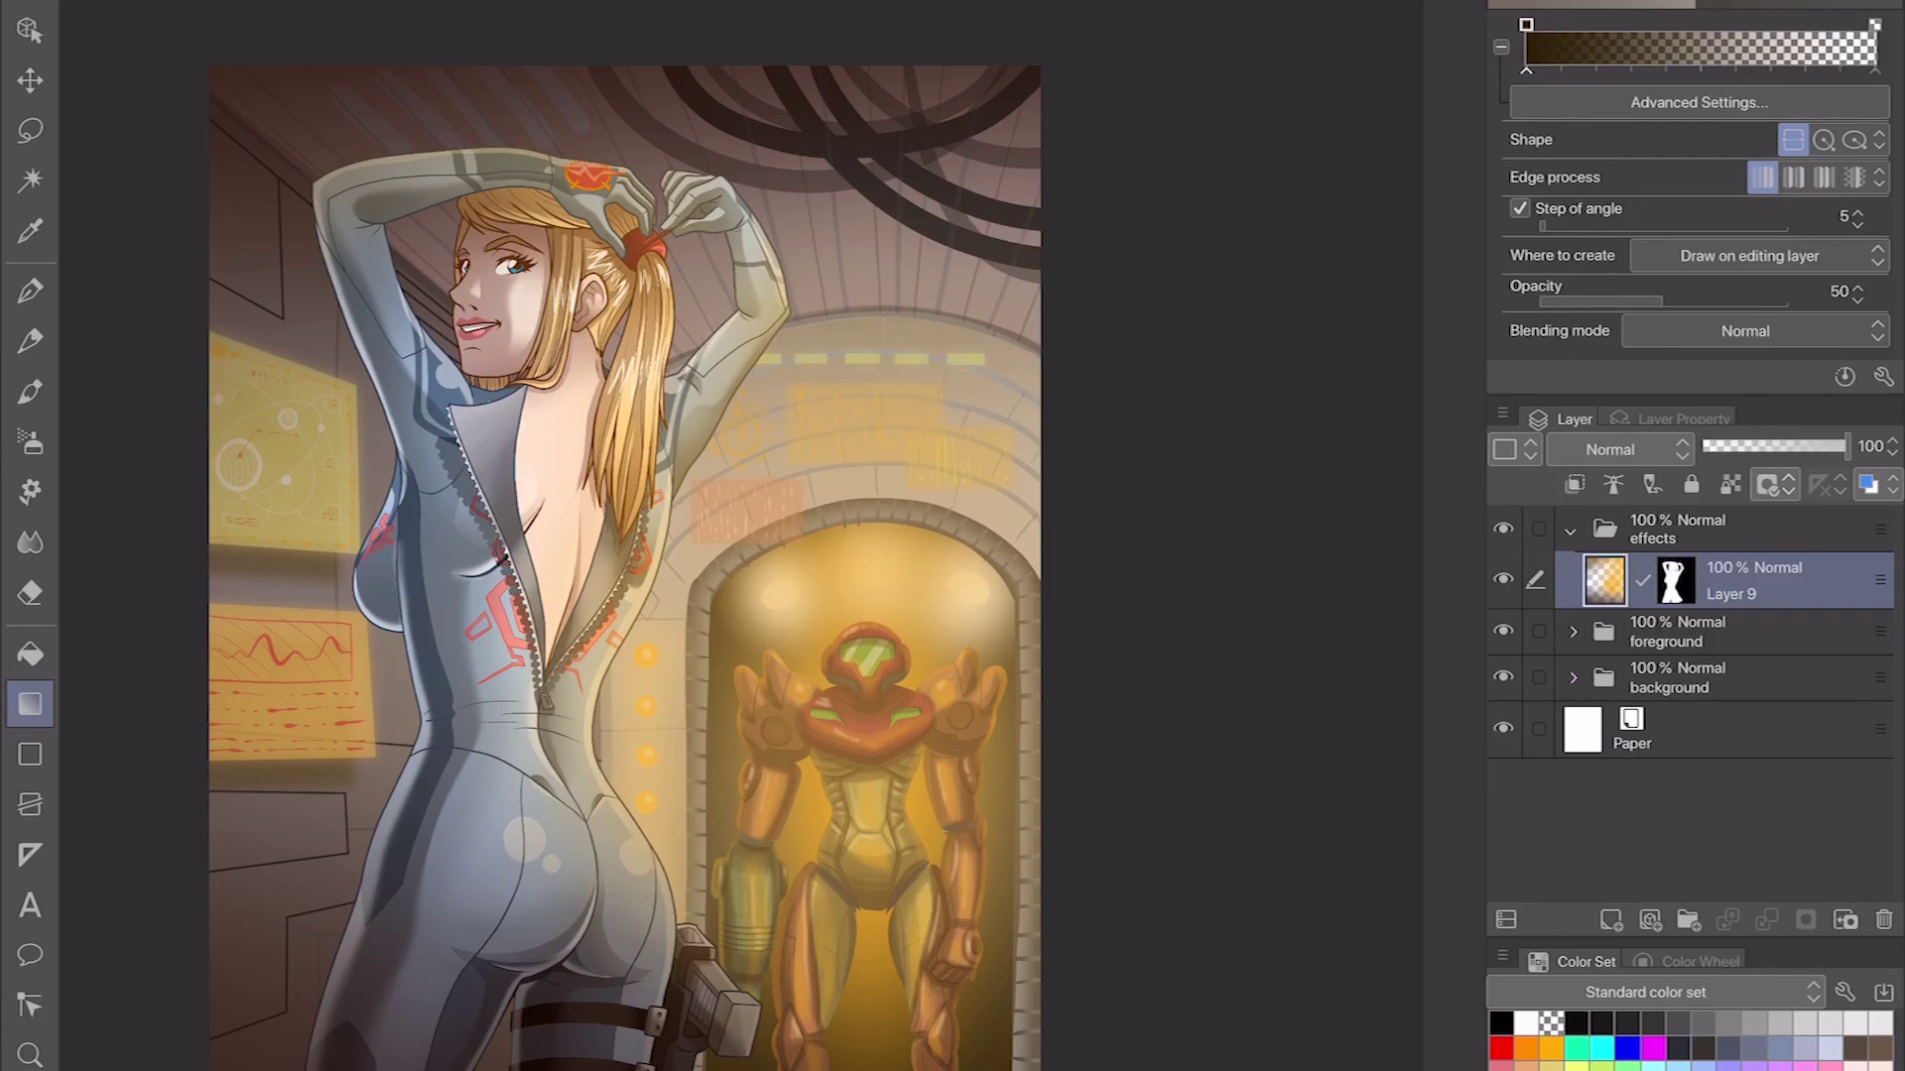
pyautogui.hotkey('ctrl', '+')
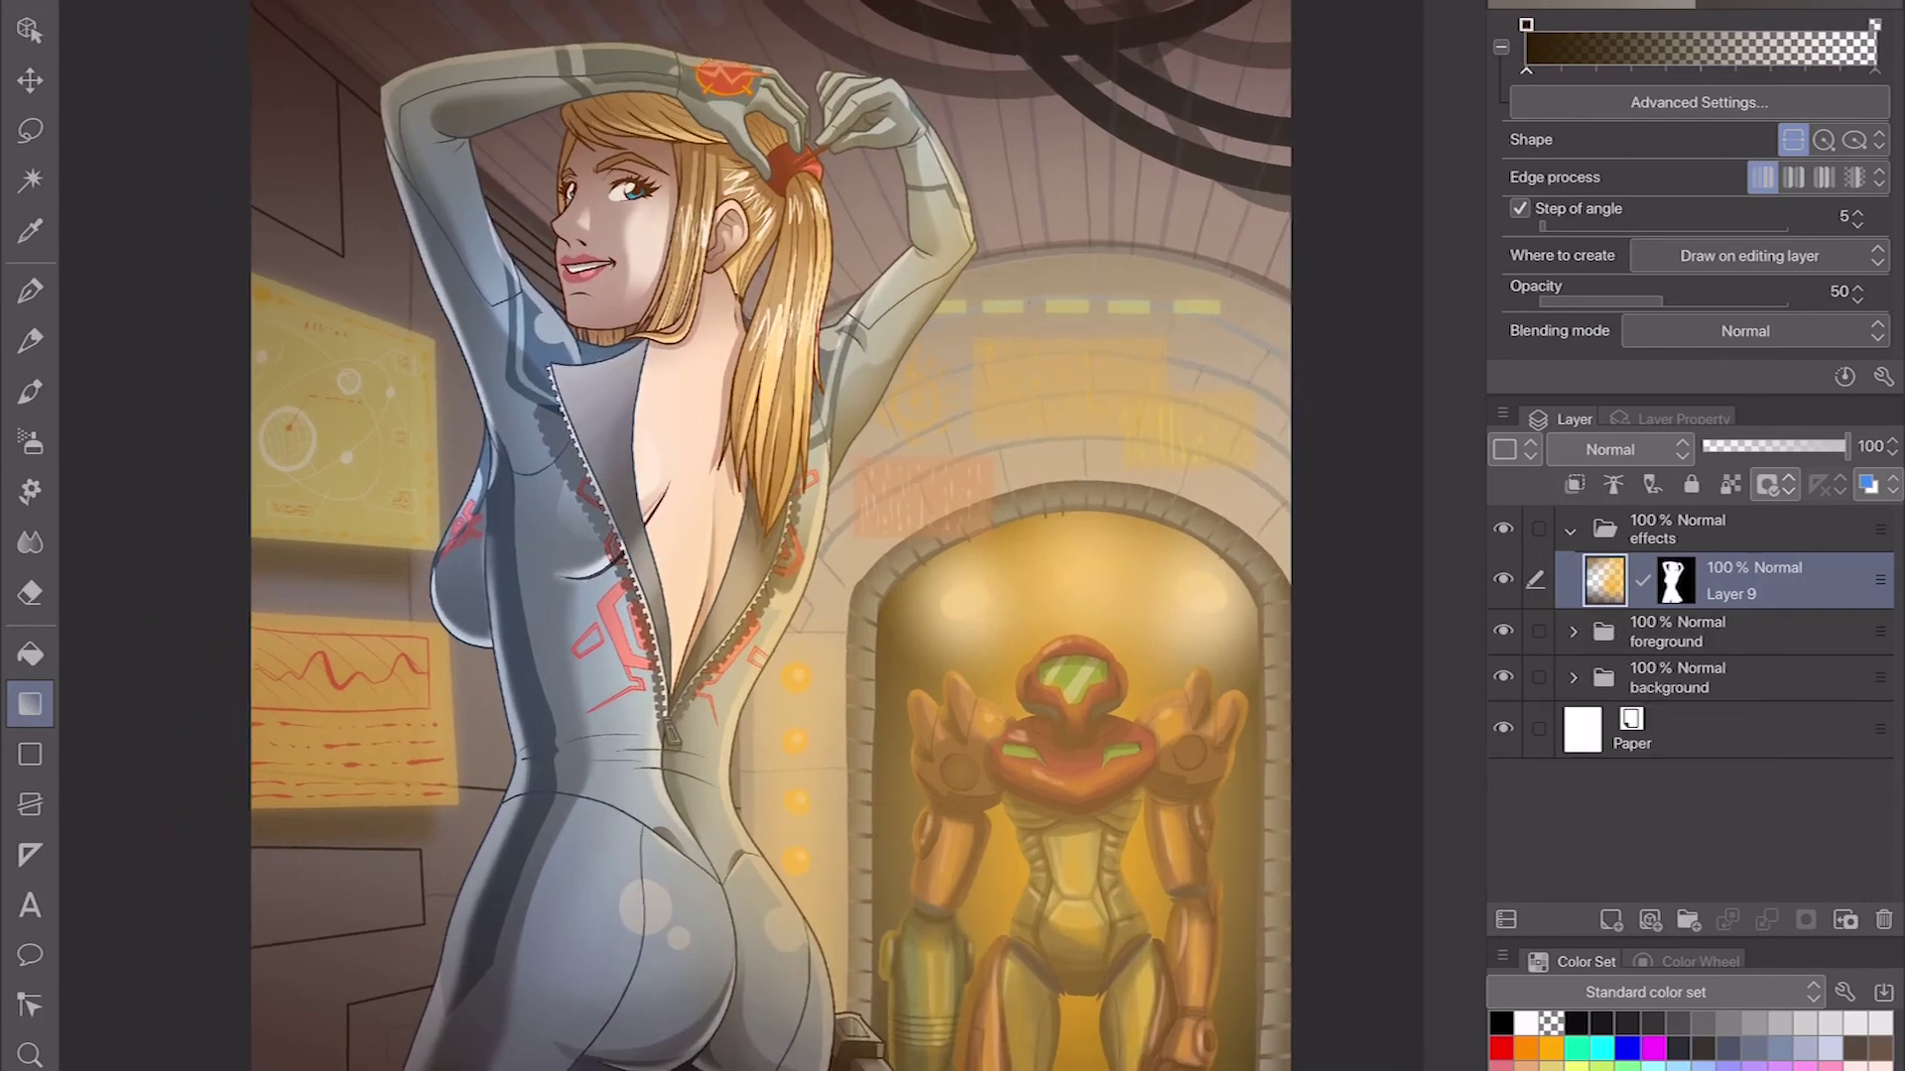
pyautogui.hotkey('ctrl', 's')
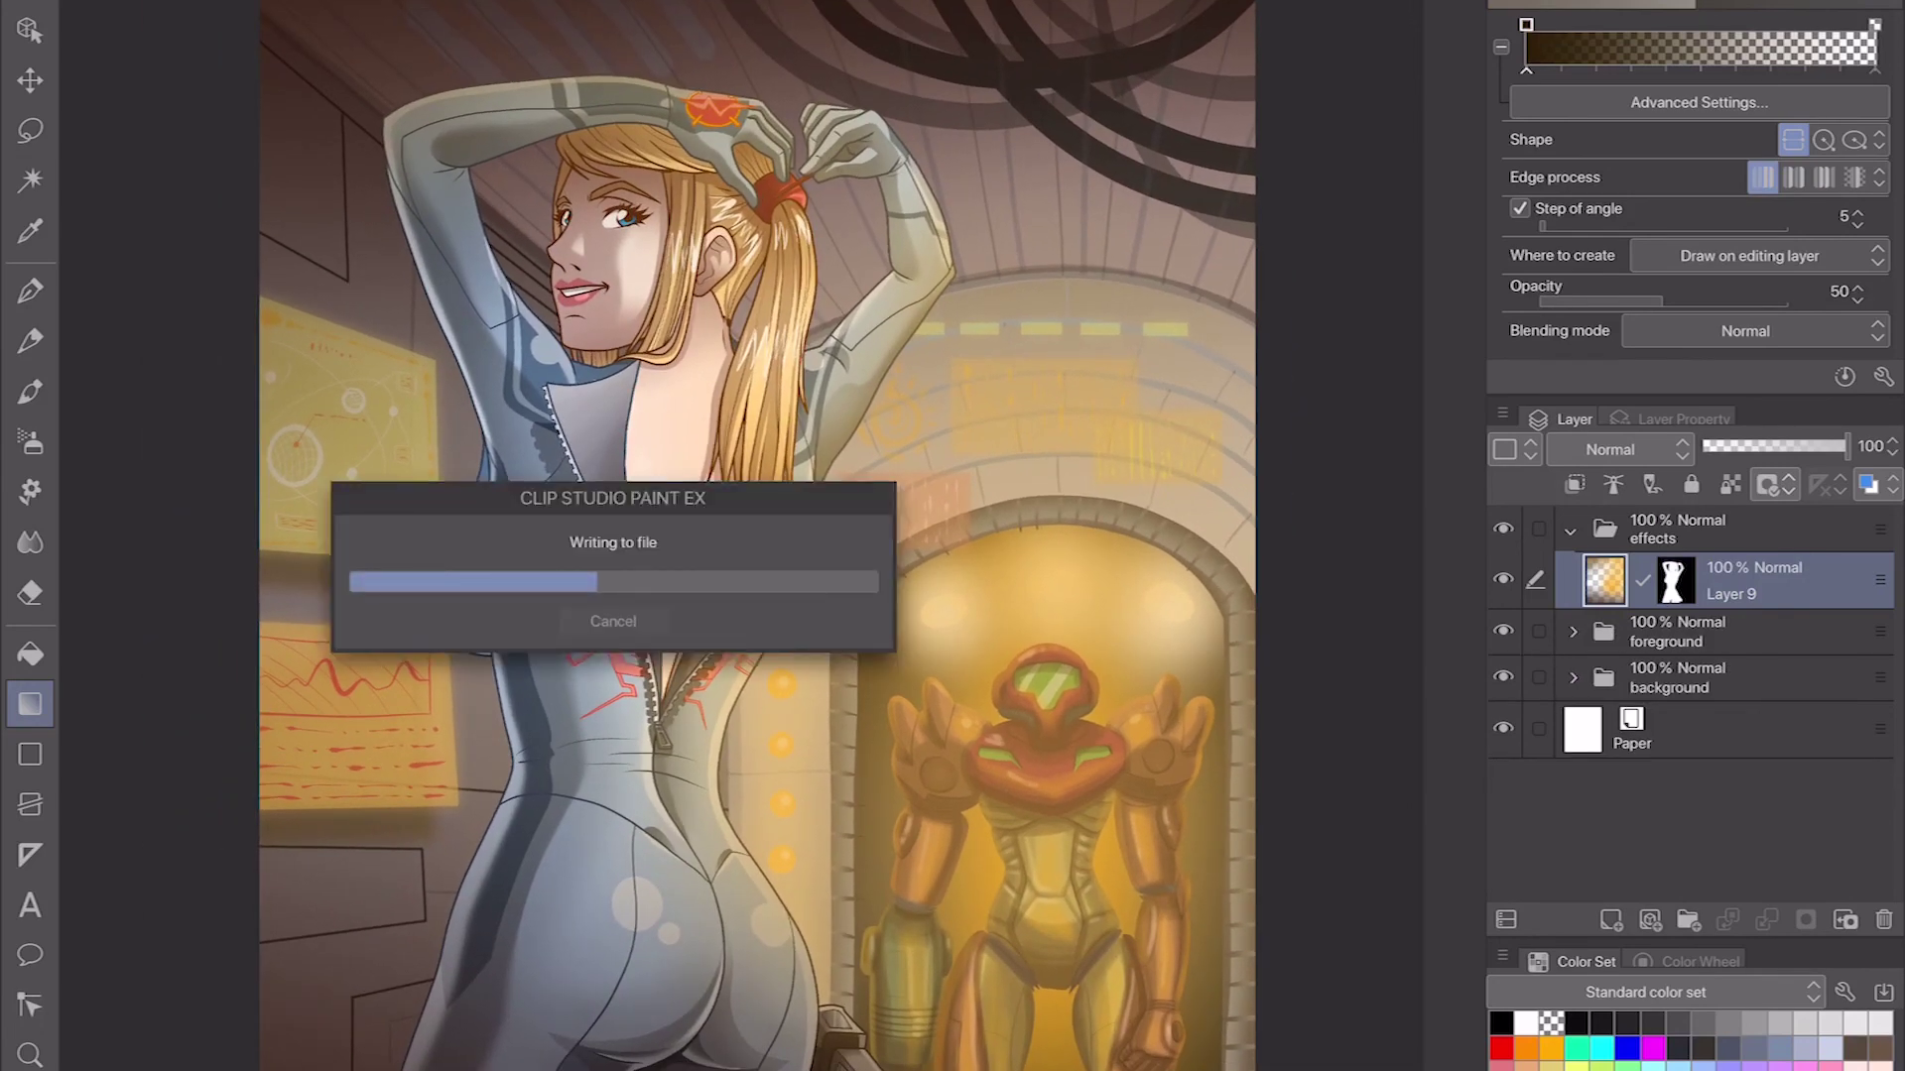